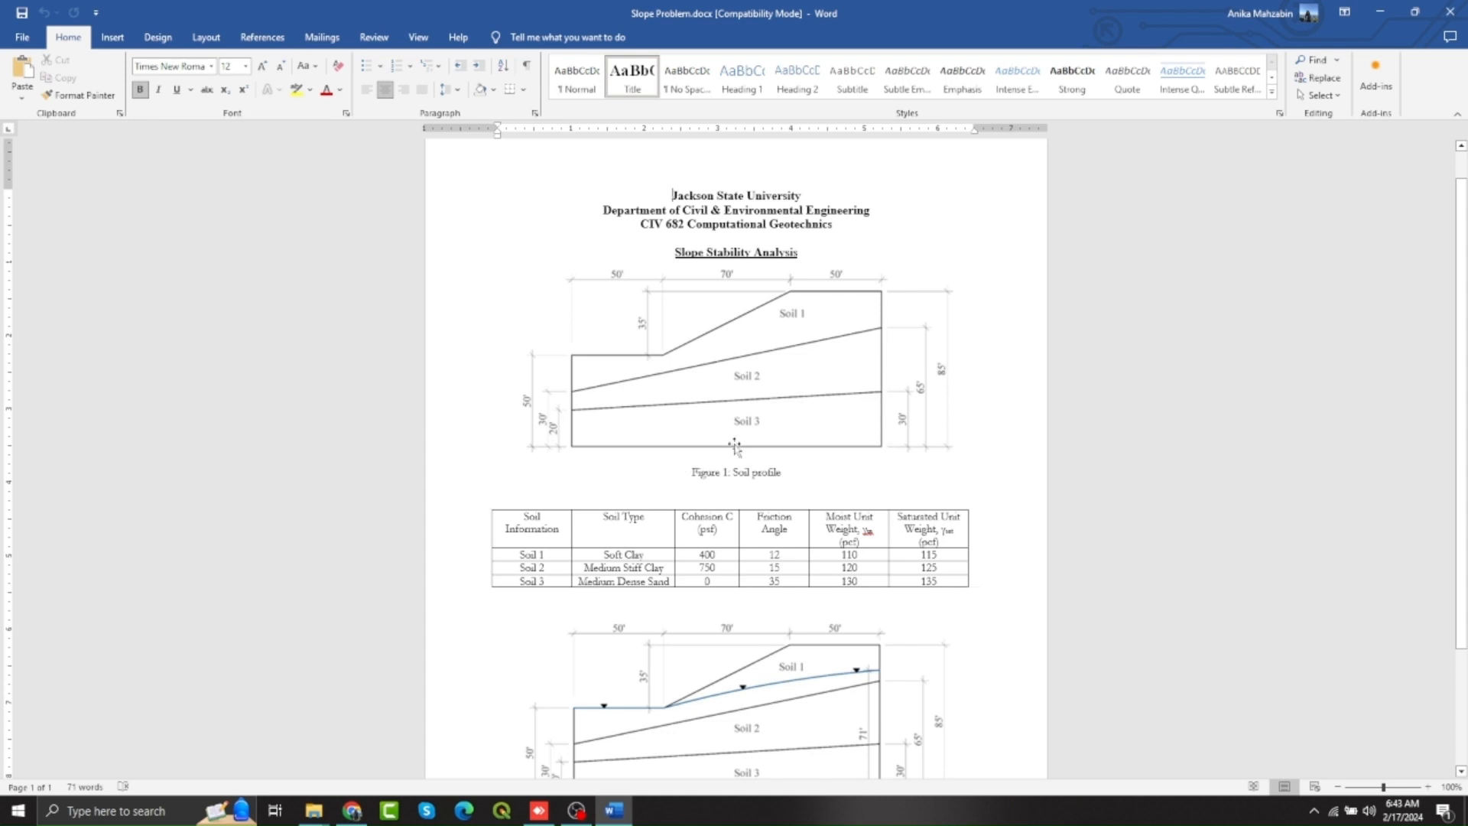
Look over the soil profiles and soil table in the slope problem document, and switch to the AnyDesk remote desktop.
scroll(730, 443, "down", 1)
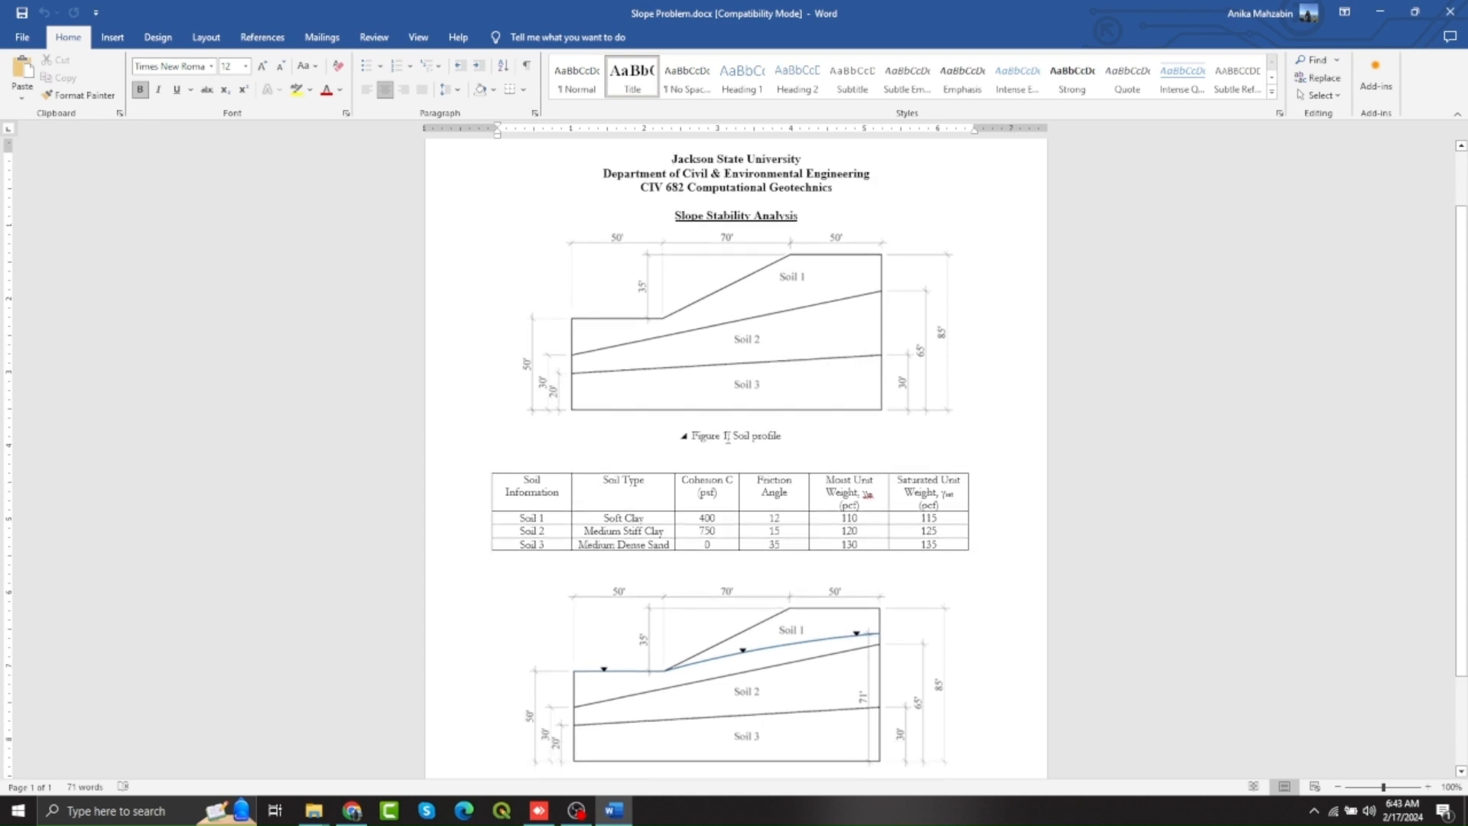
scroll(717, 425, "up", 2)
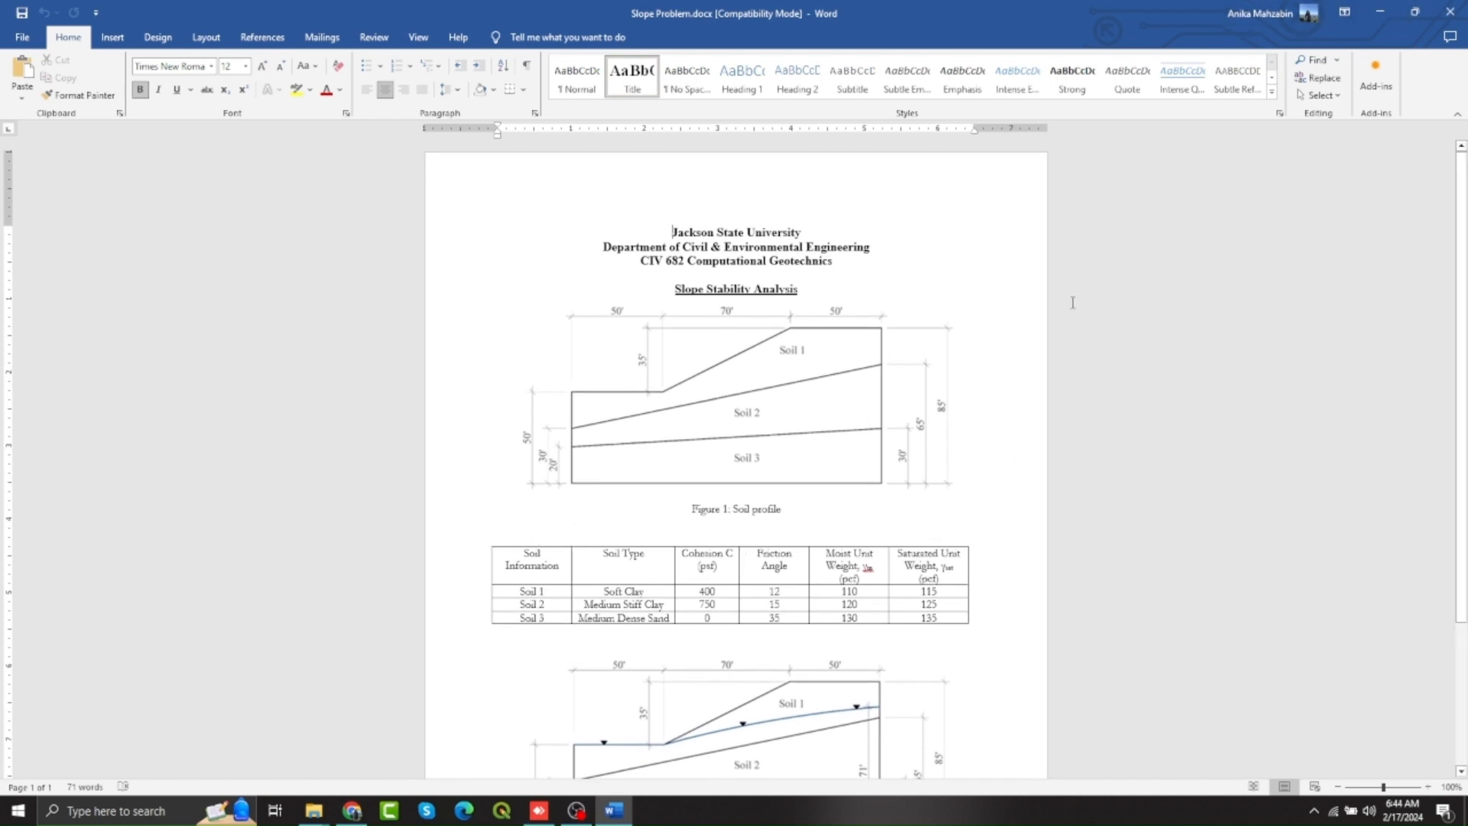
left_click(1414, 12)
left_click_drag(883, 189, 490, 26)
left_click(535, 811)
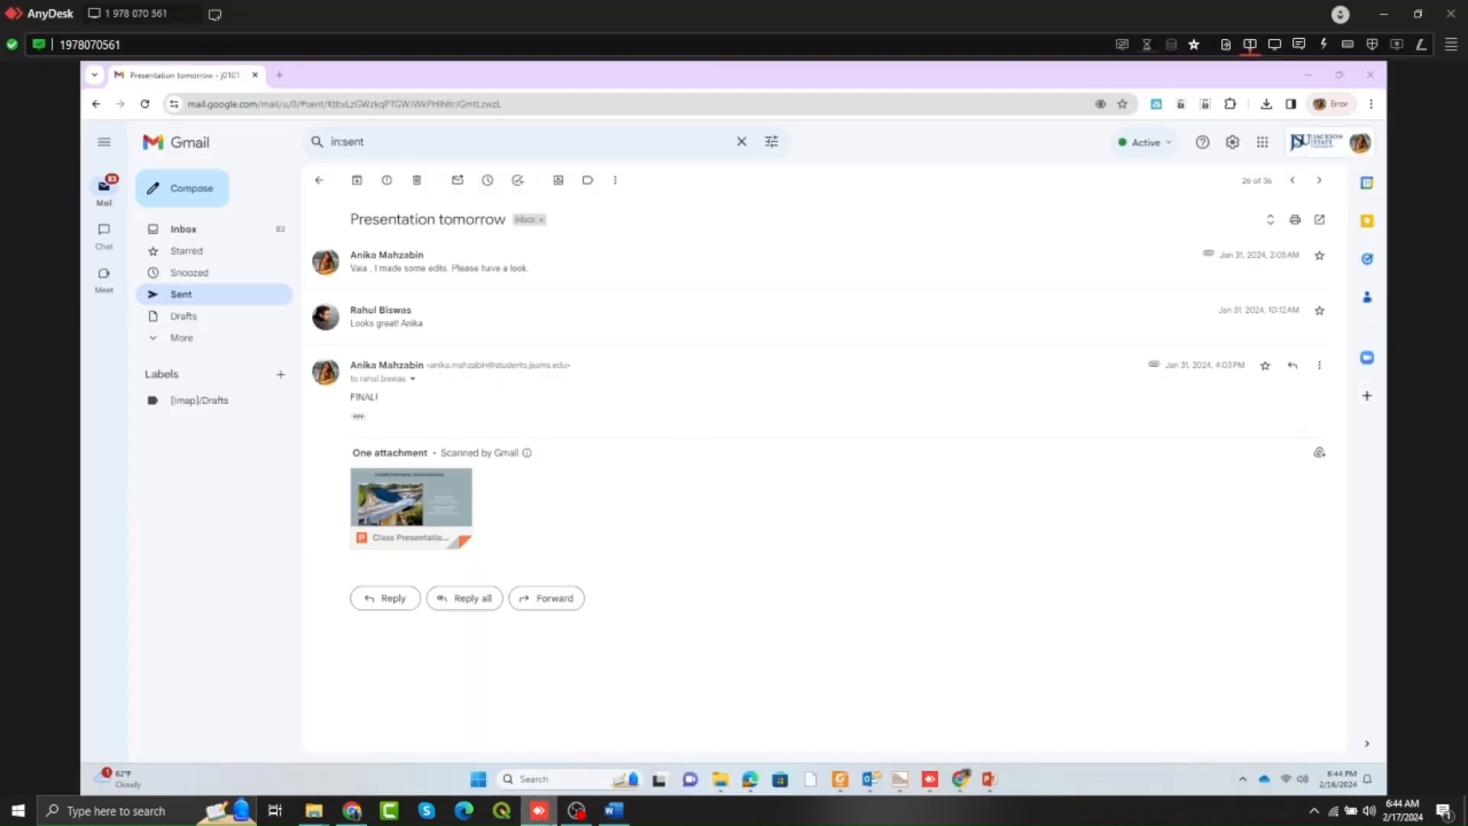
Bring up Slide2 on the remote desktop and close First_project, saving its open scenarios.
left_click(900, 779)
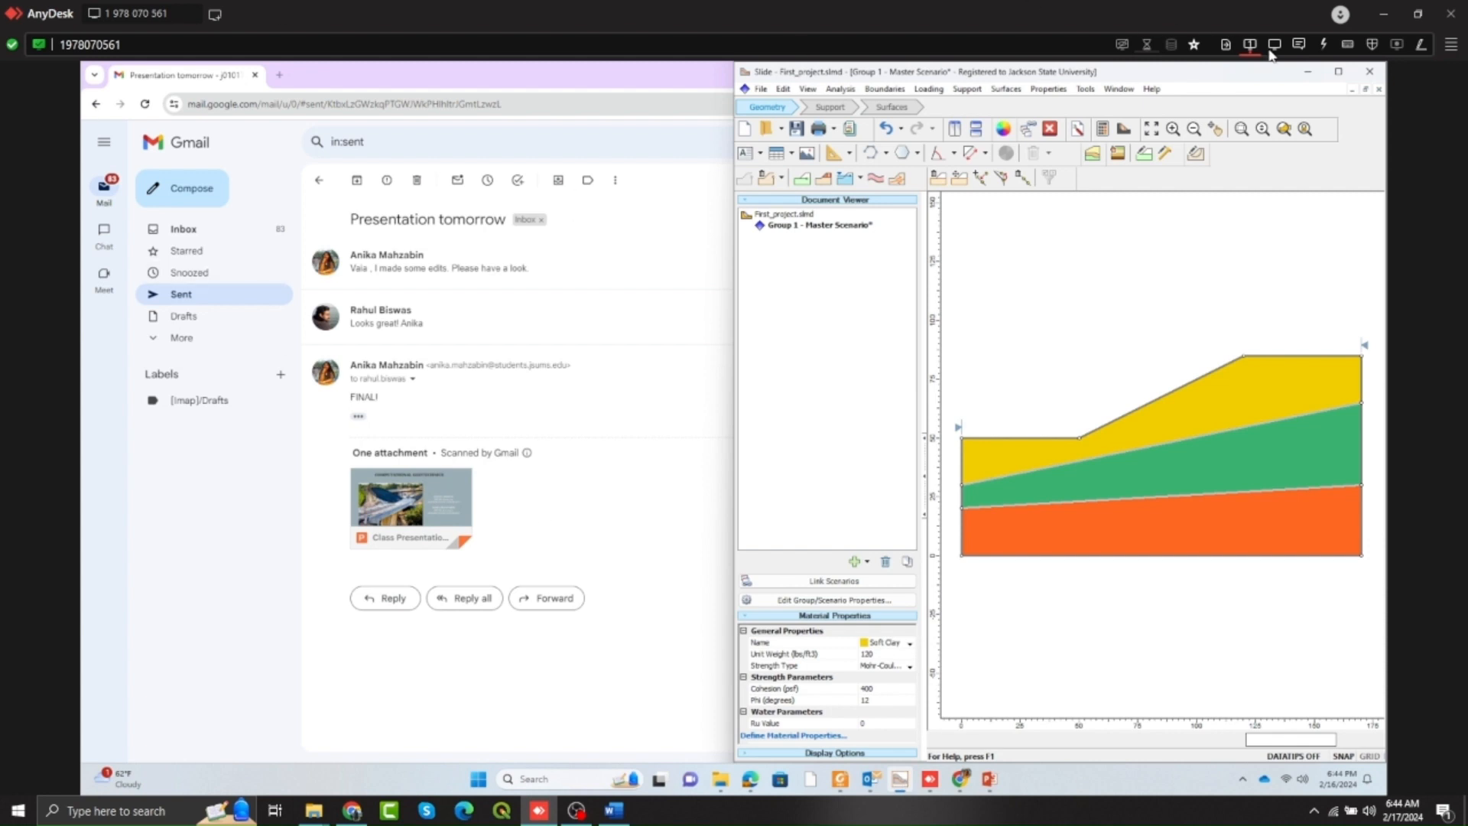
left_click(1338, 71)
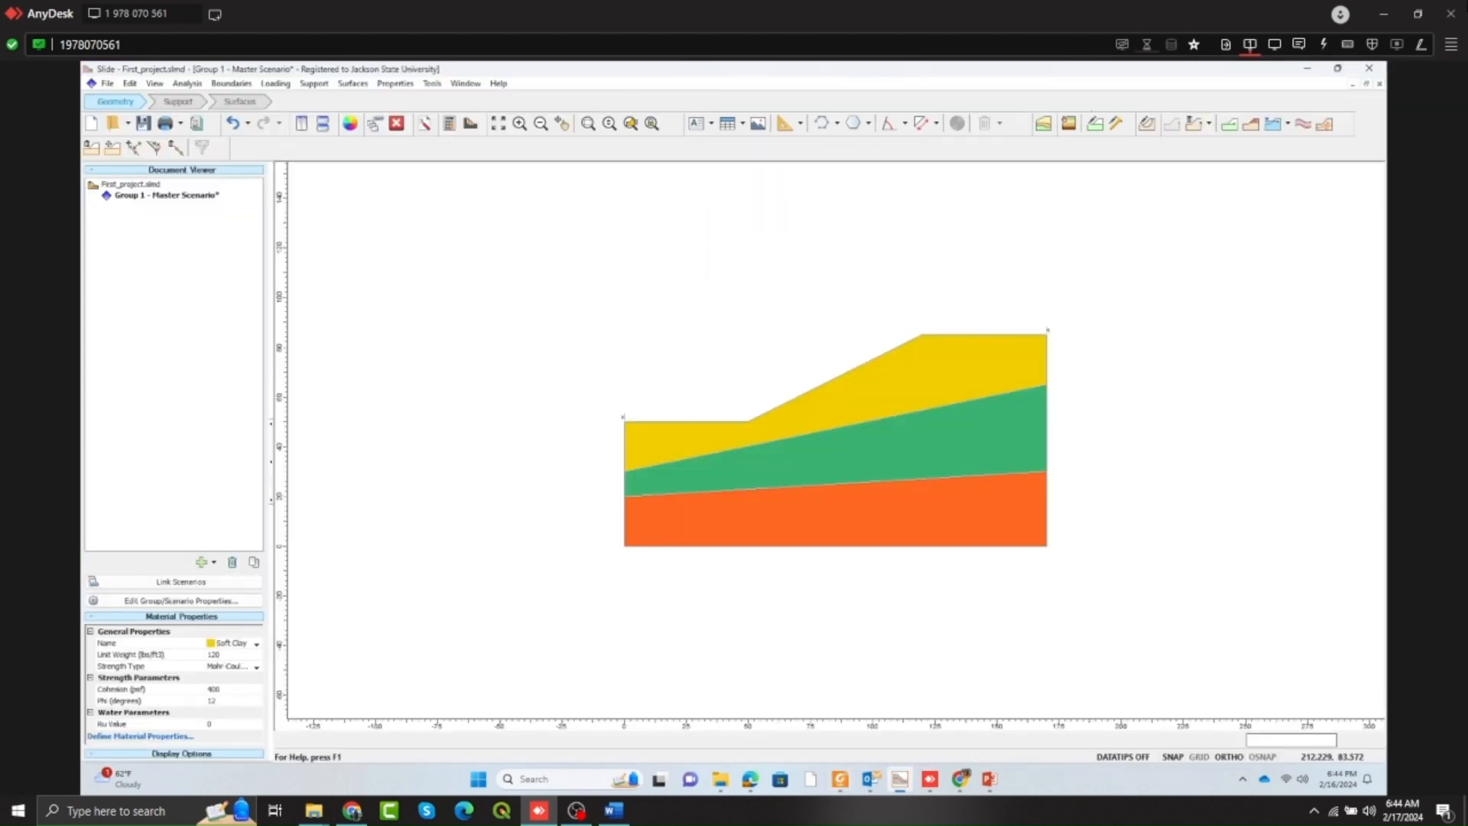
left_click(1368, 69)
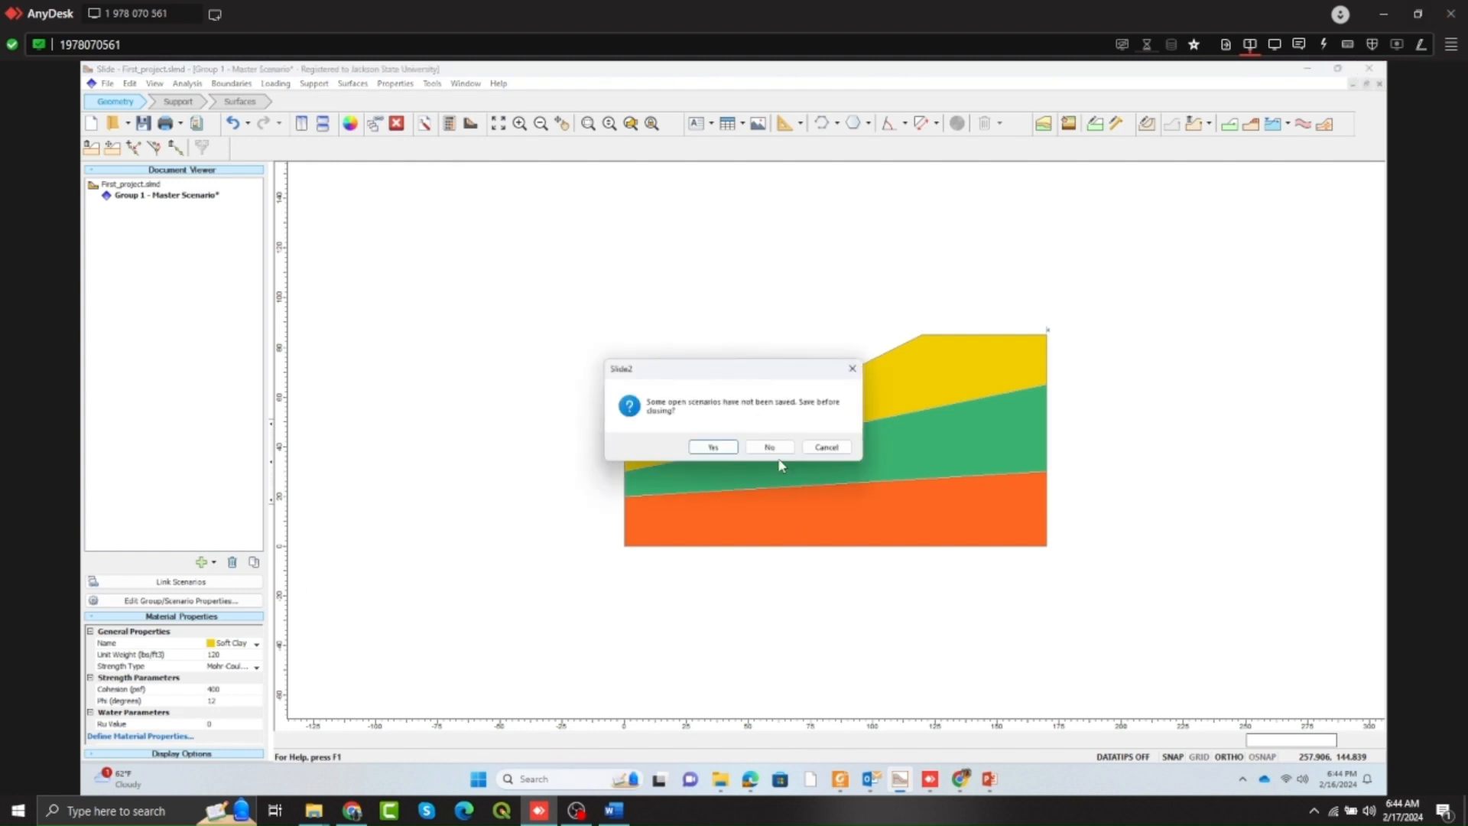
left_click(713, 447)
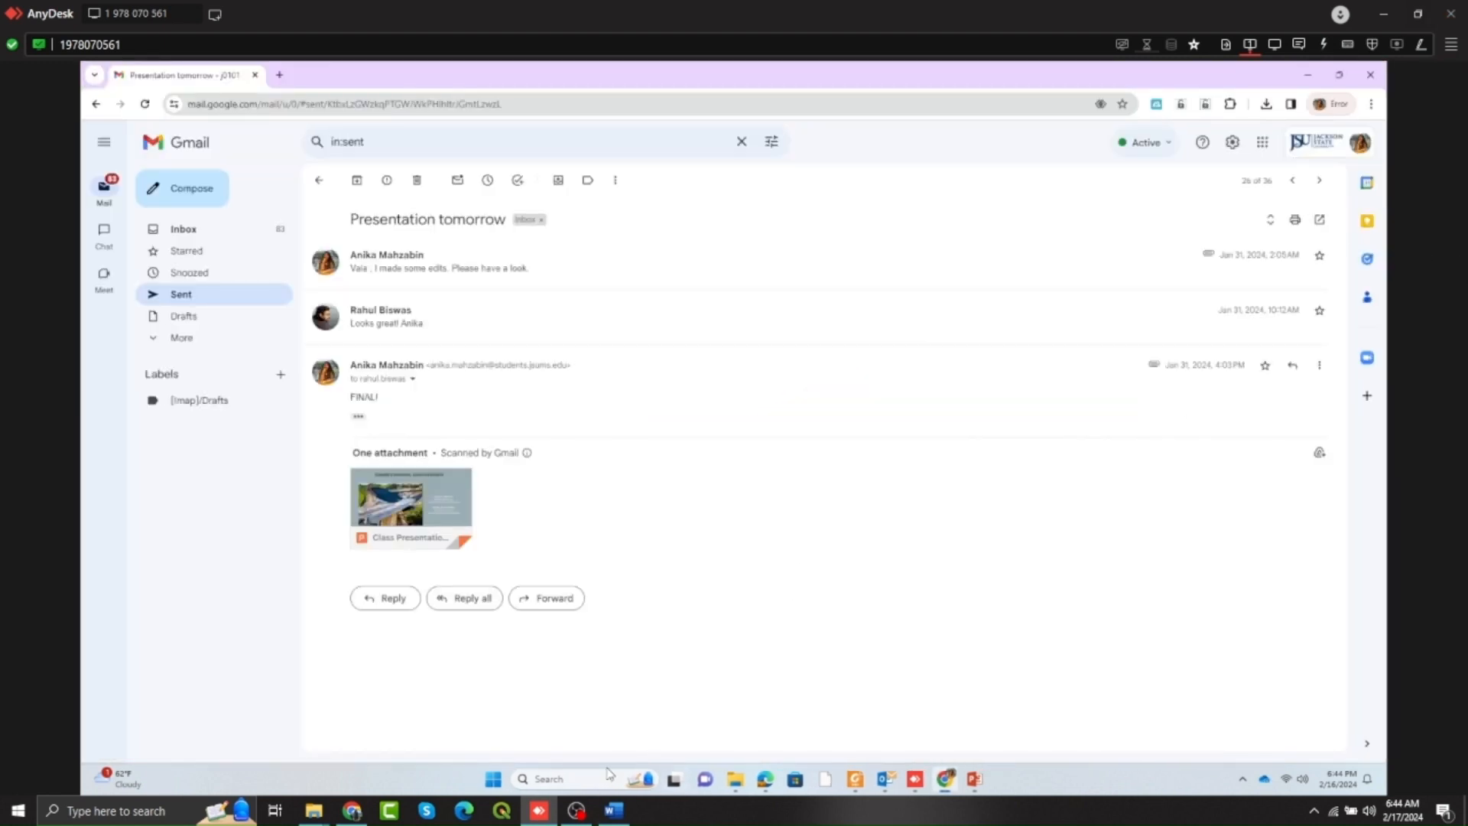
Launch Slide2 again on the remote desktop to start with a blank project.
left_click(555, 776)
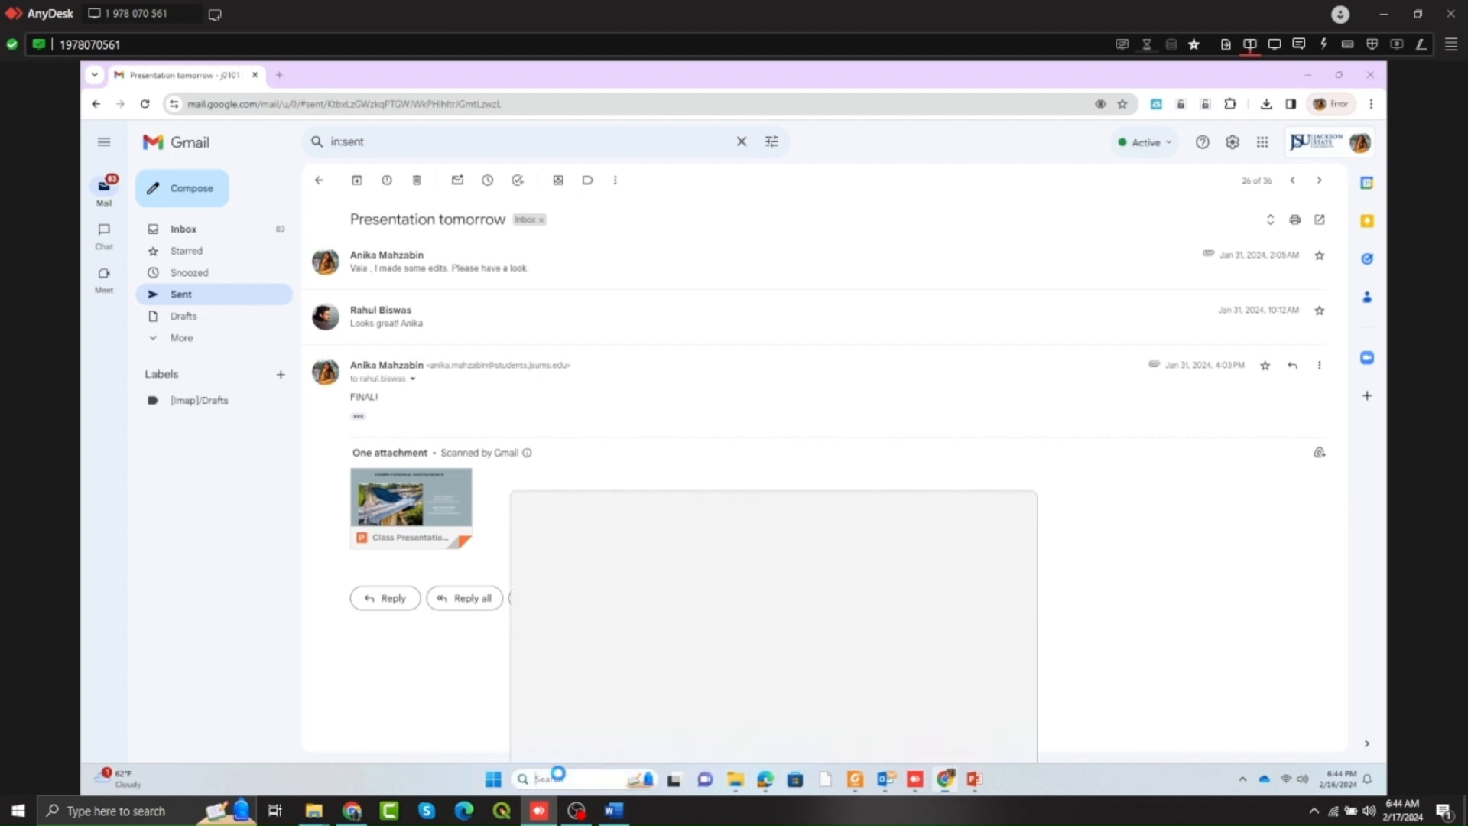
type("s")
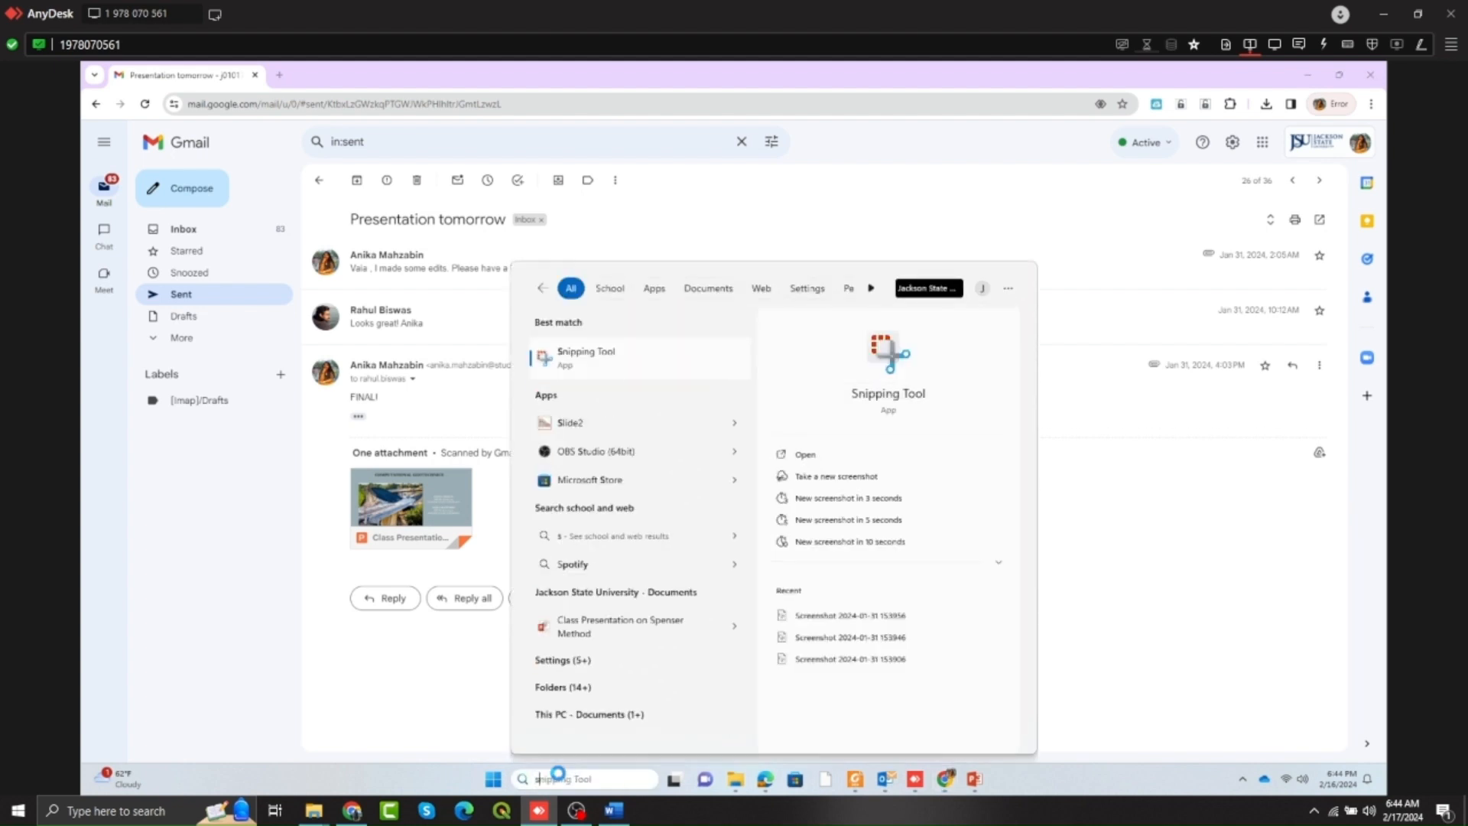
key("Return")
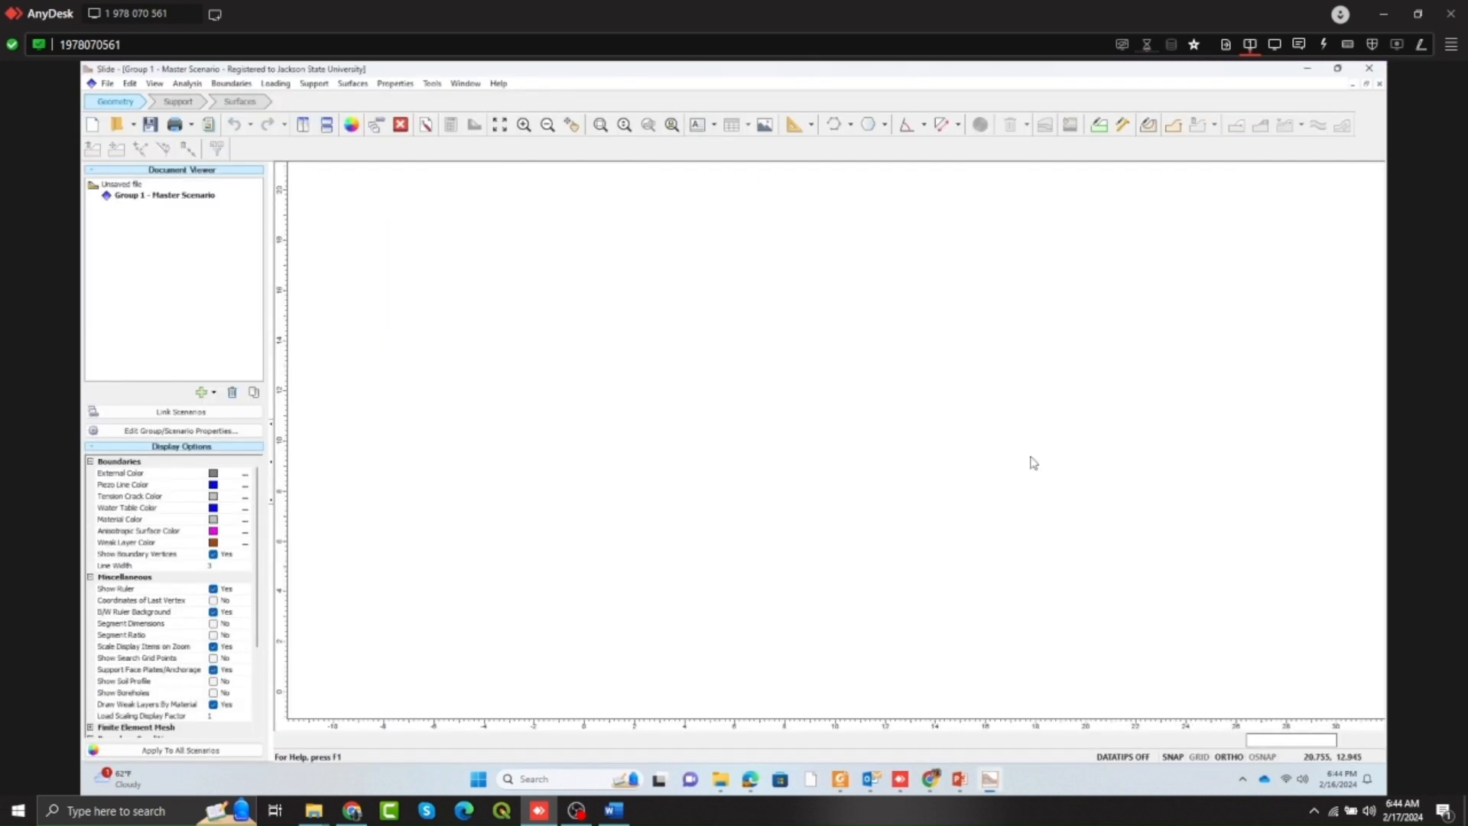
Review the soil profile dimensions and soil property table in the Word problem document, and return to the remote Slide2 session.
left_click(616, 813)
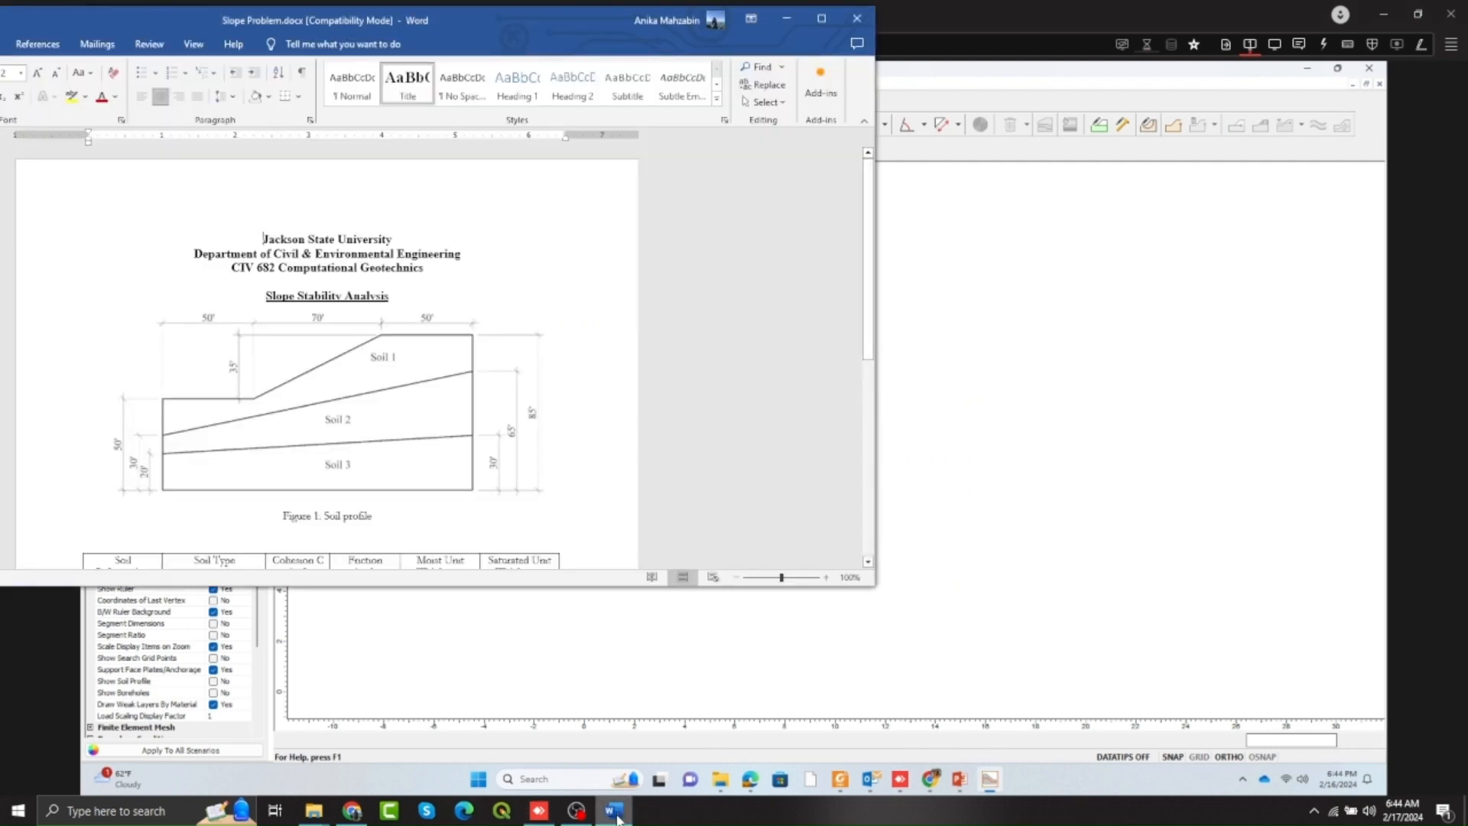
left_click(823, 19)
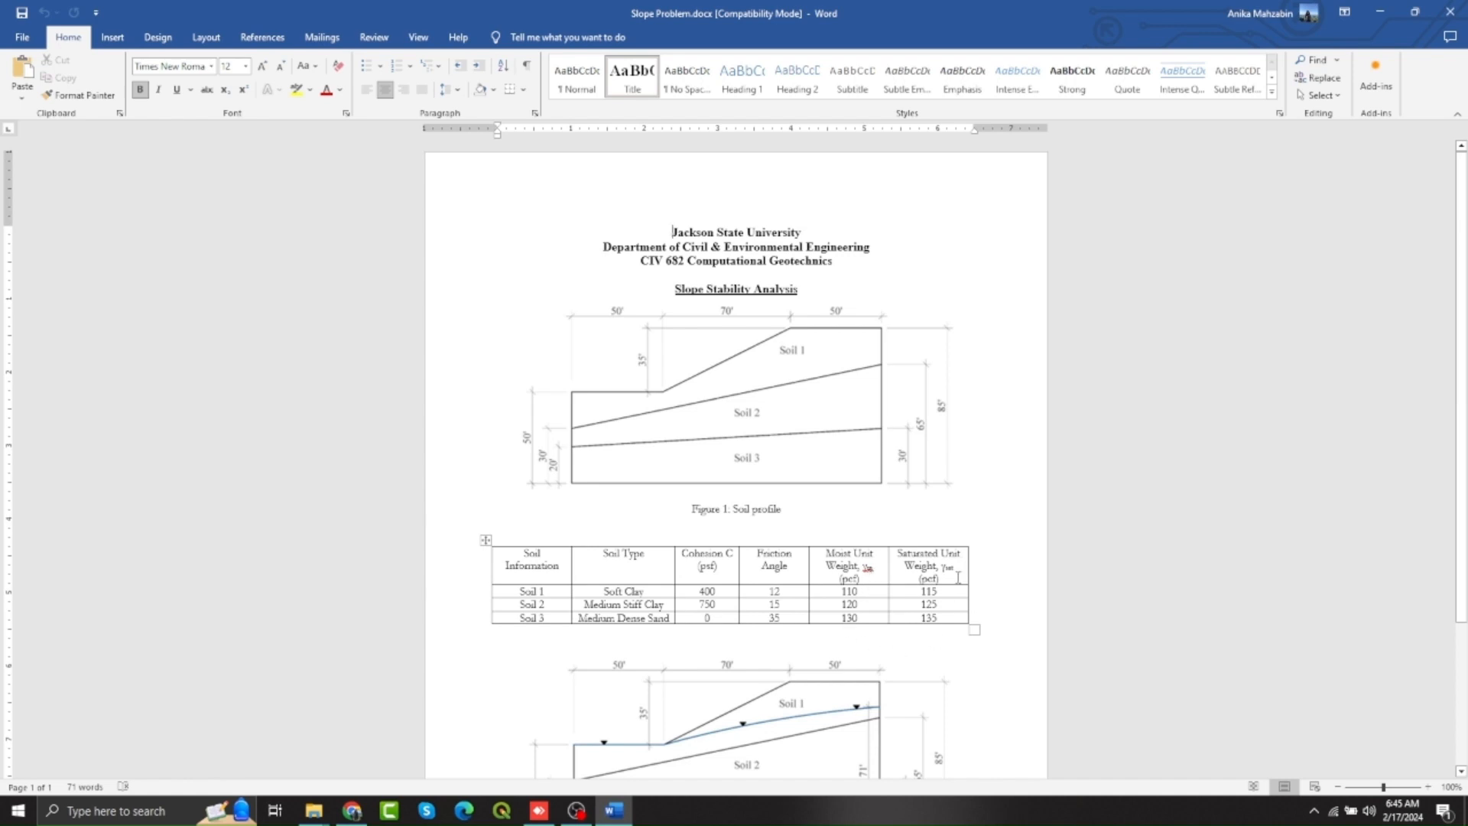
scroll(729, 496, "down", 5)
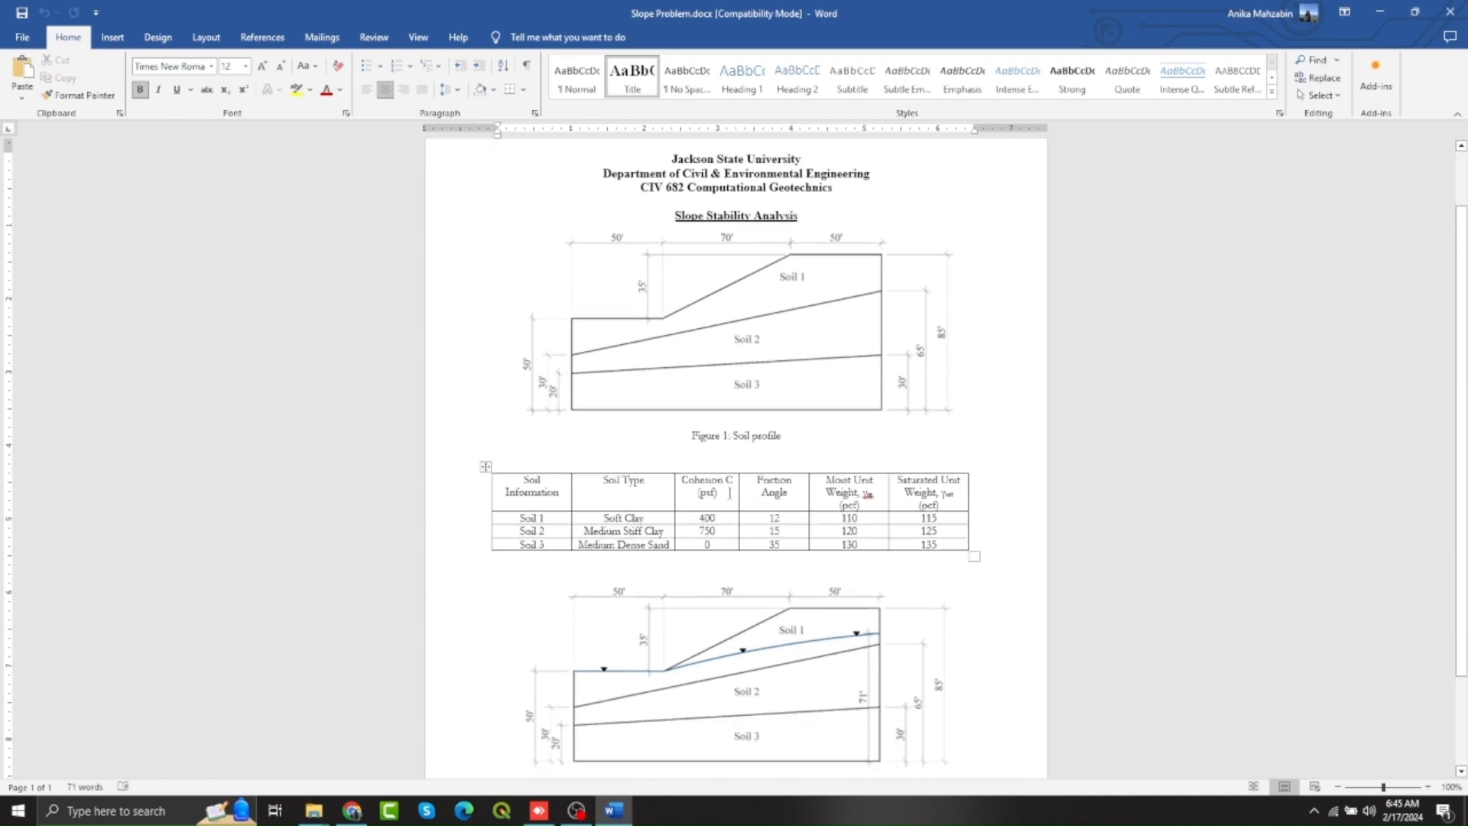
scroll(729, 496, "up", 5)
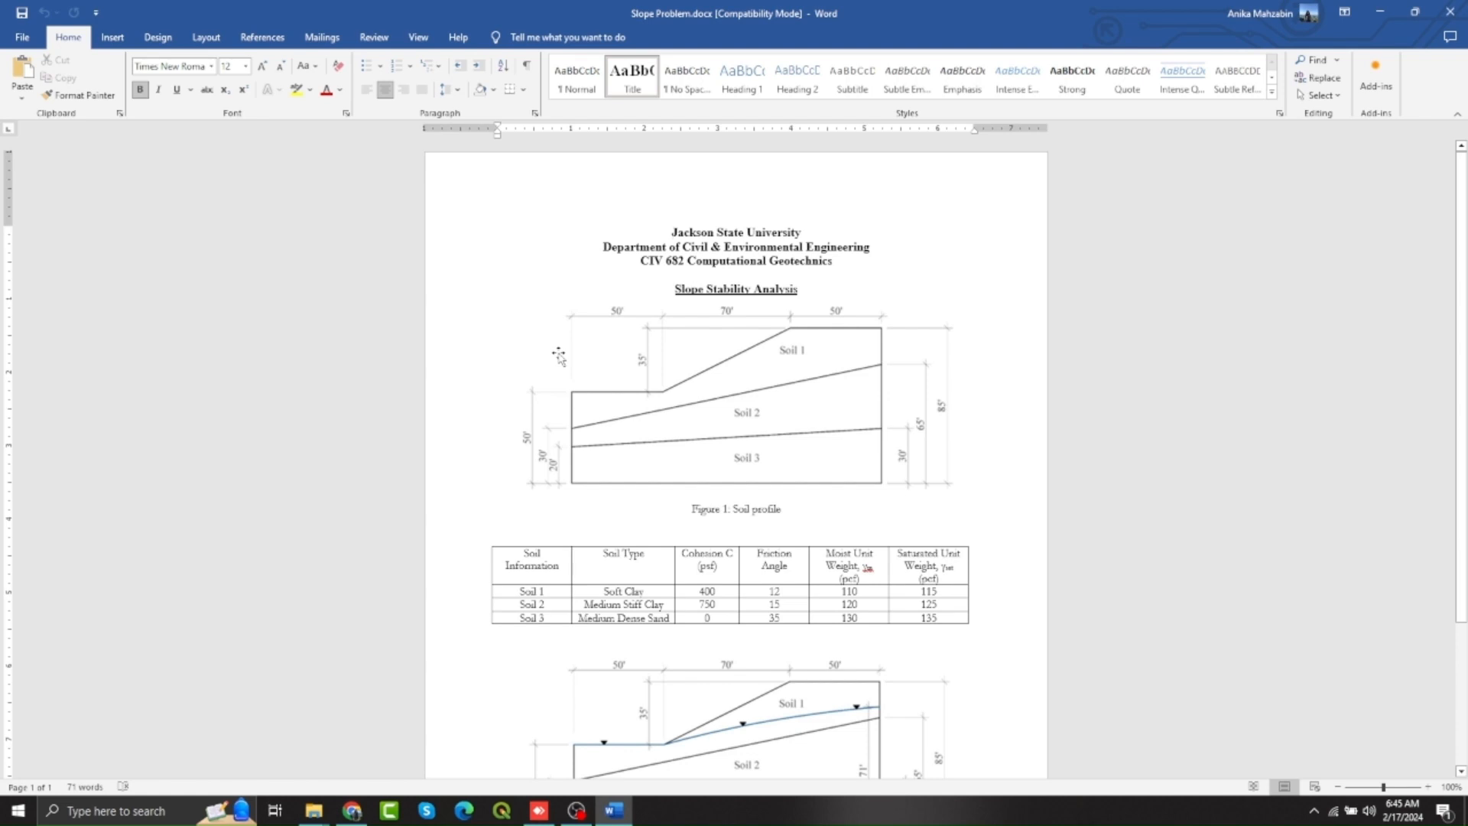
left_click(1372, 14)
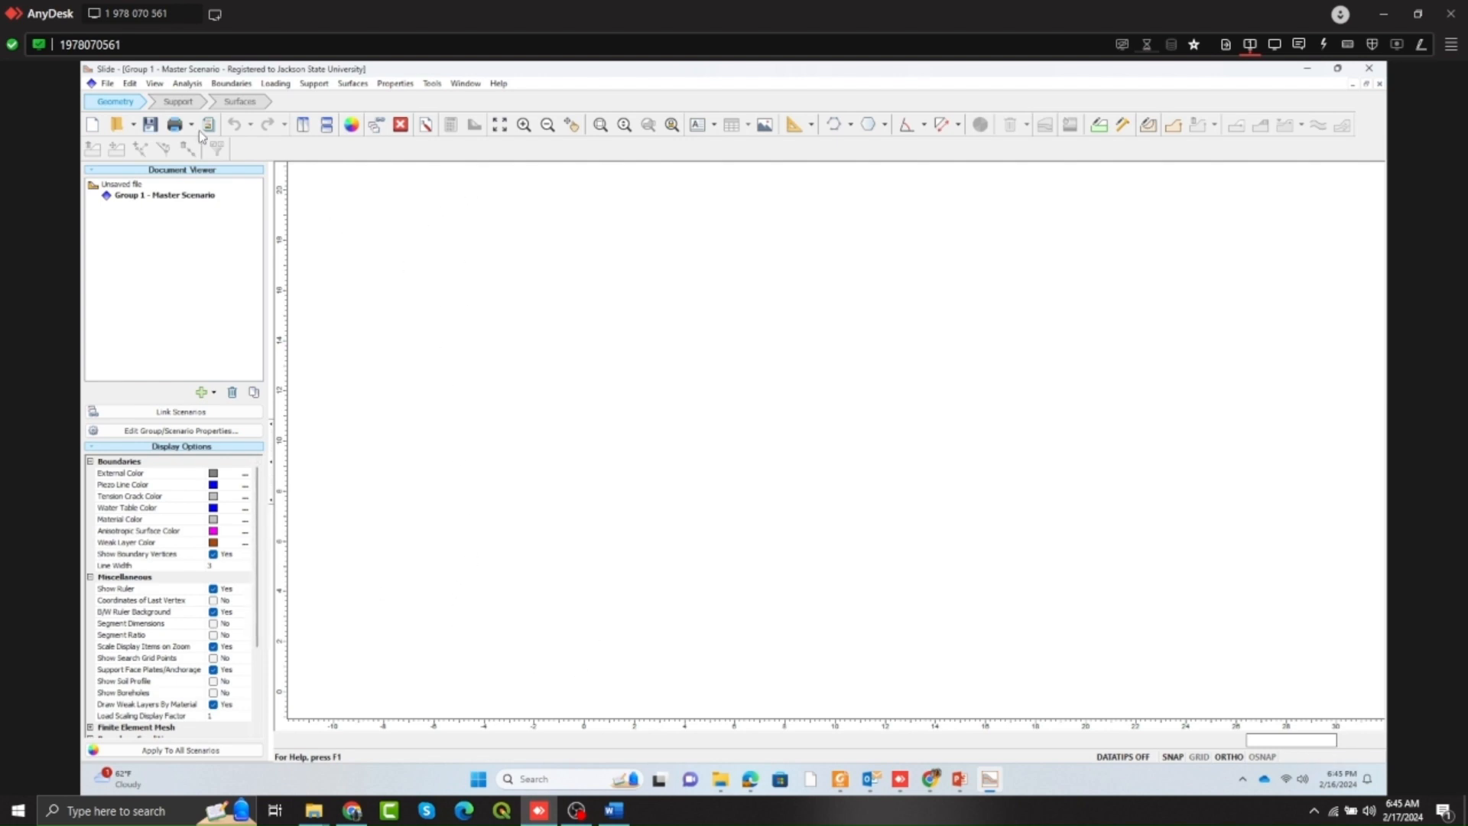
Open the project settings and set the stress units to Imperial.
left_click(385, 85)
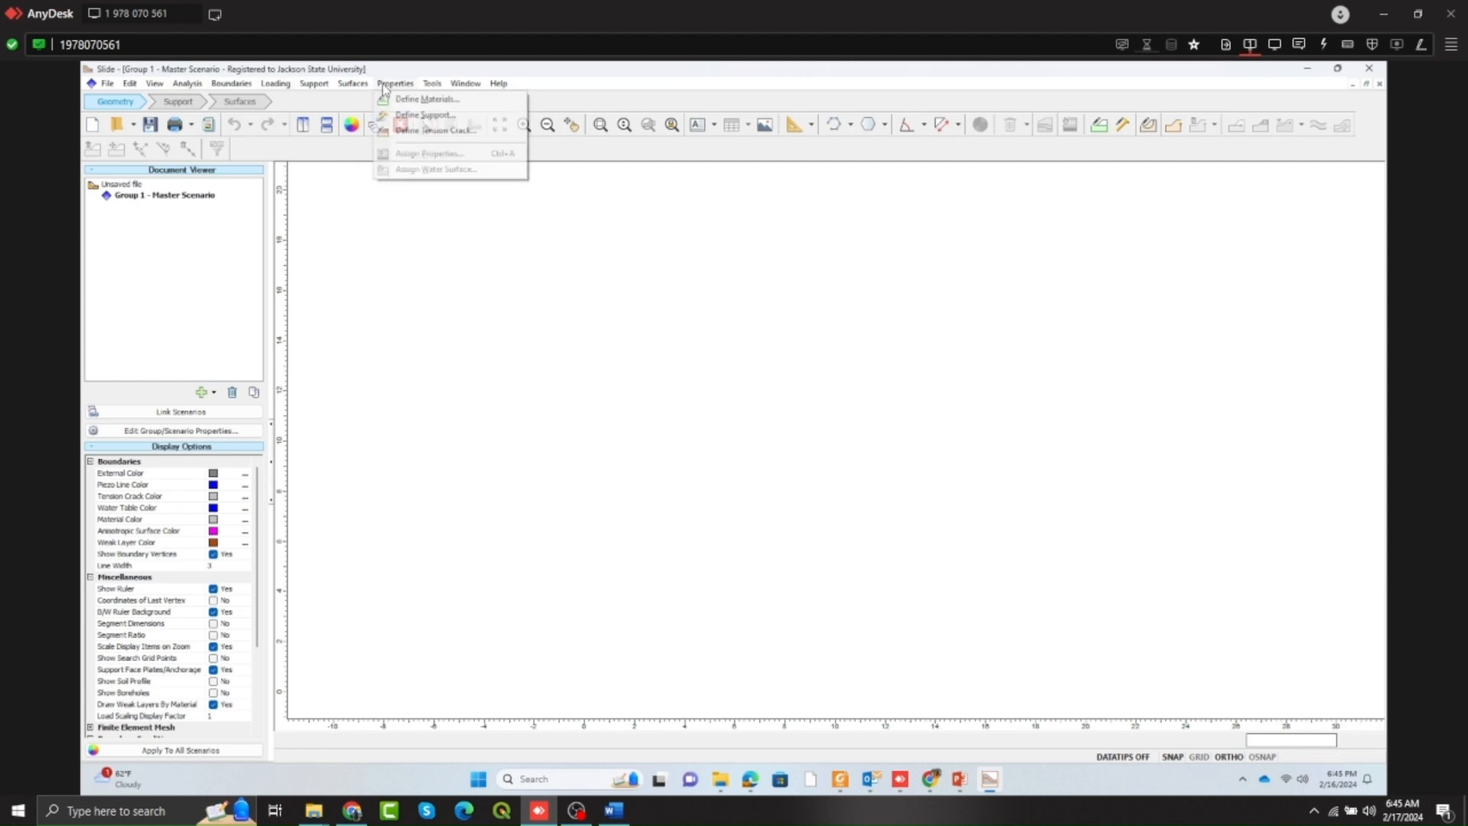
mouse_move(234, 95)
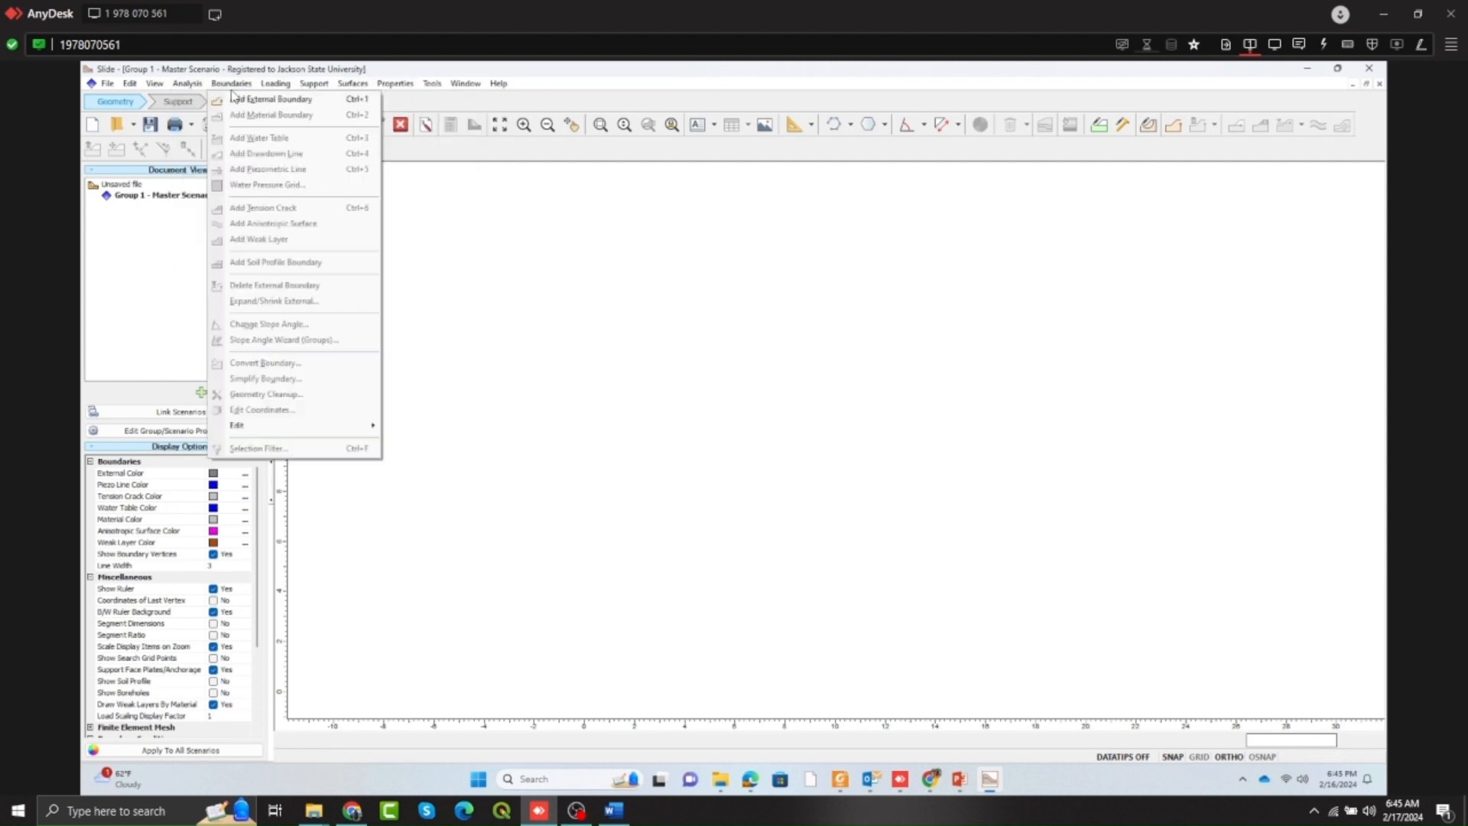
mouse_move(187, 89)
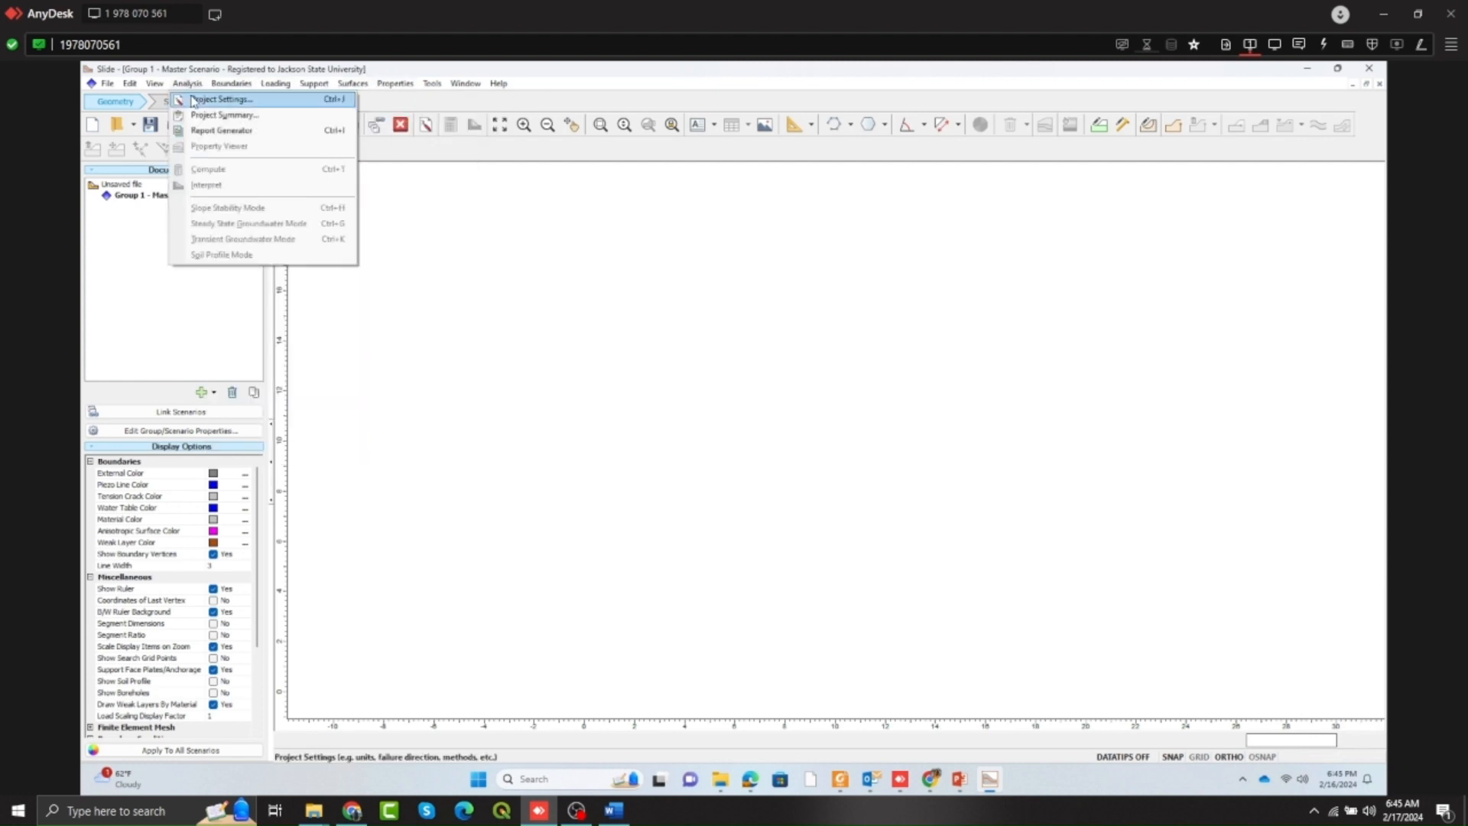
left_click(197, 103)
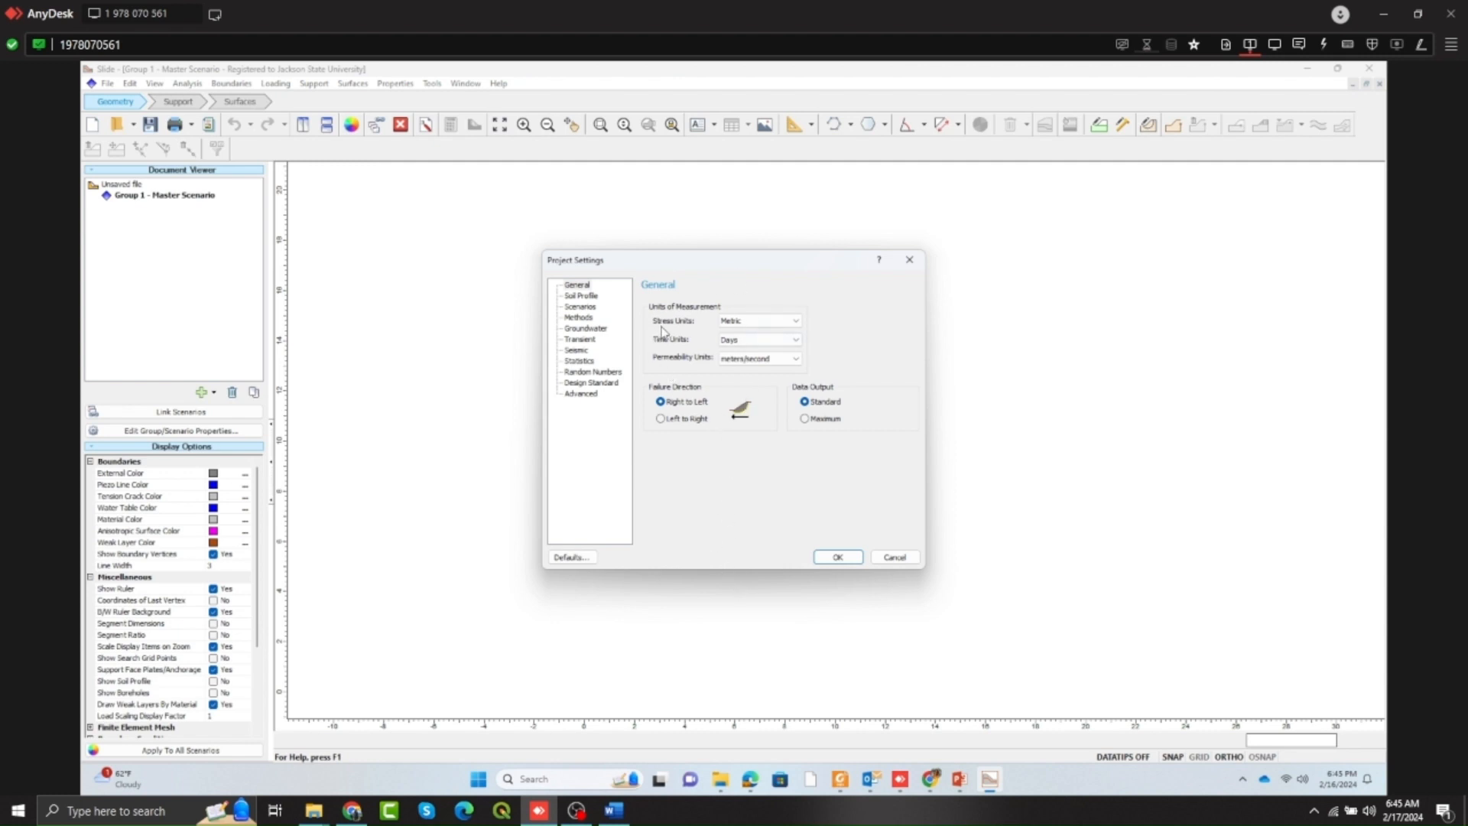
left_click(779, 322)
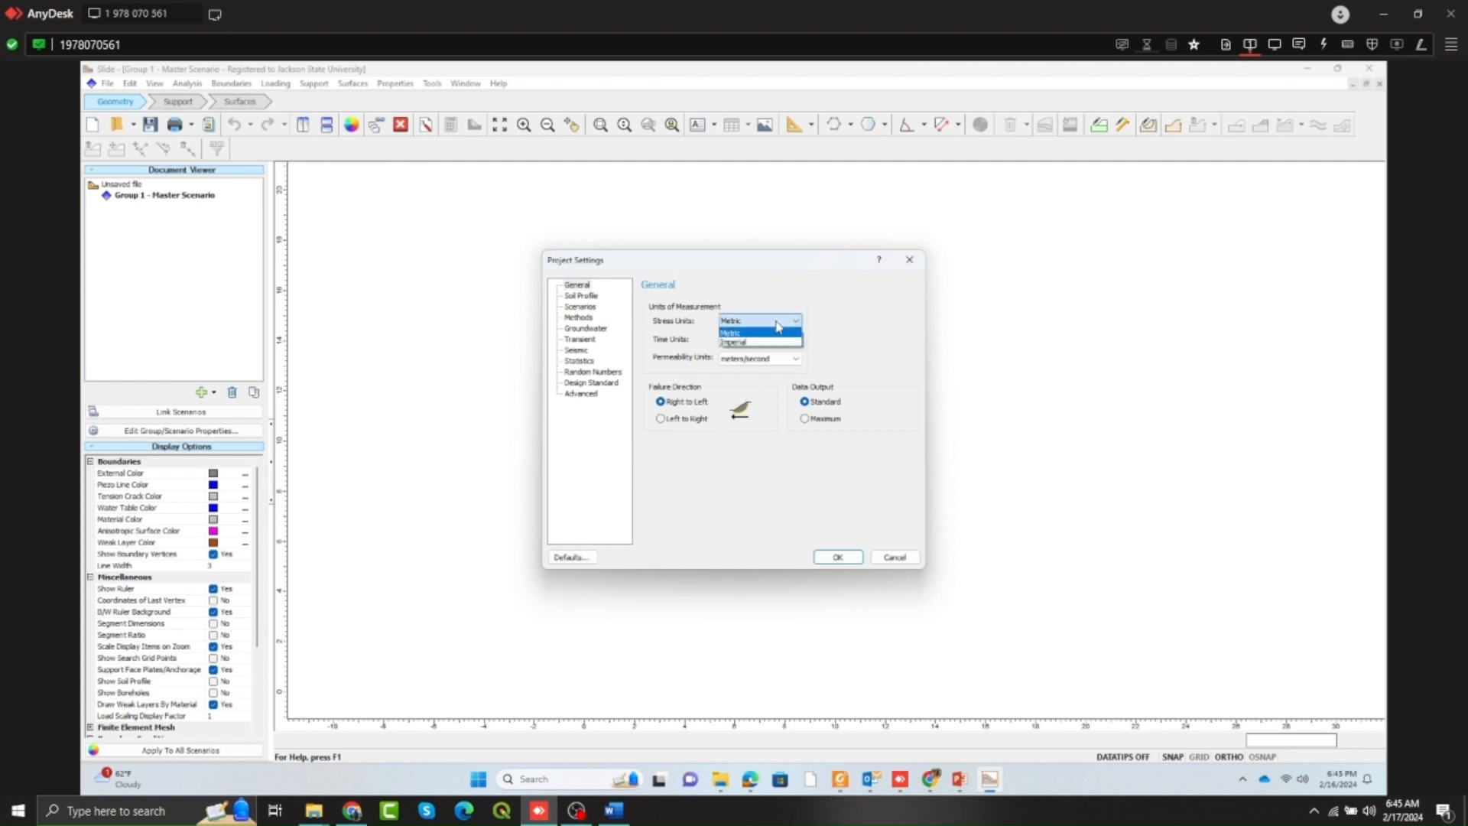
left_click(736, 342)
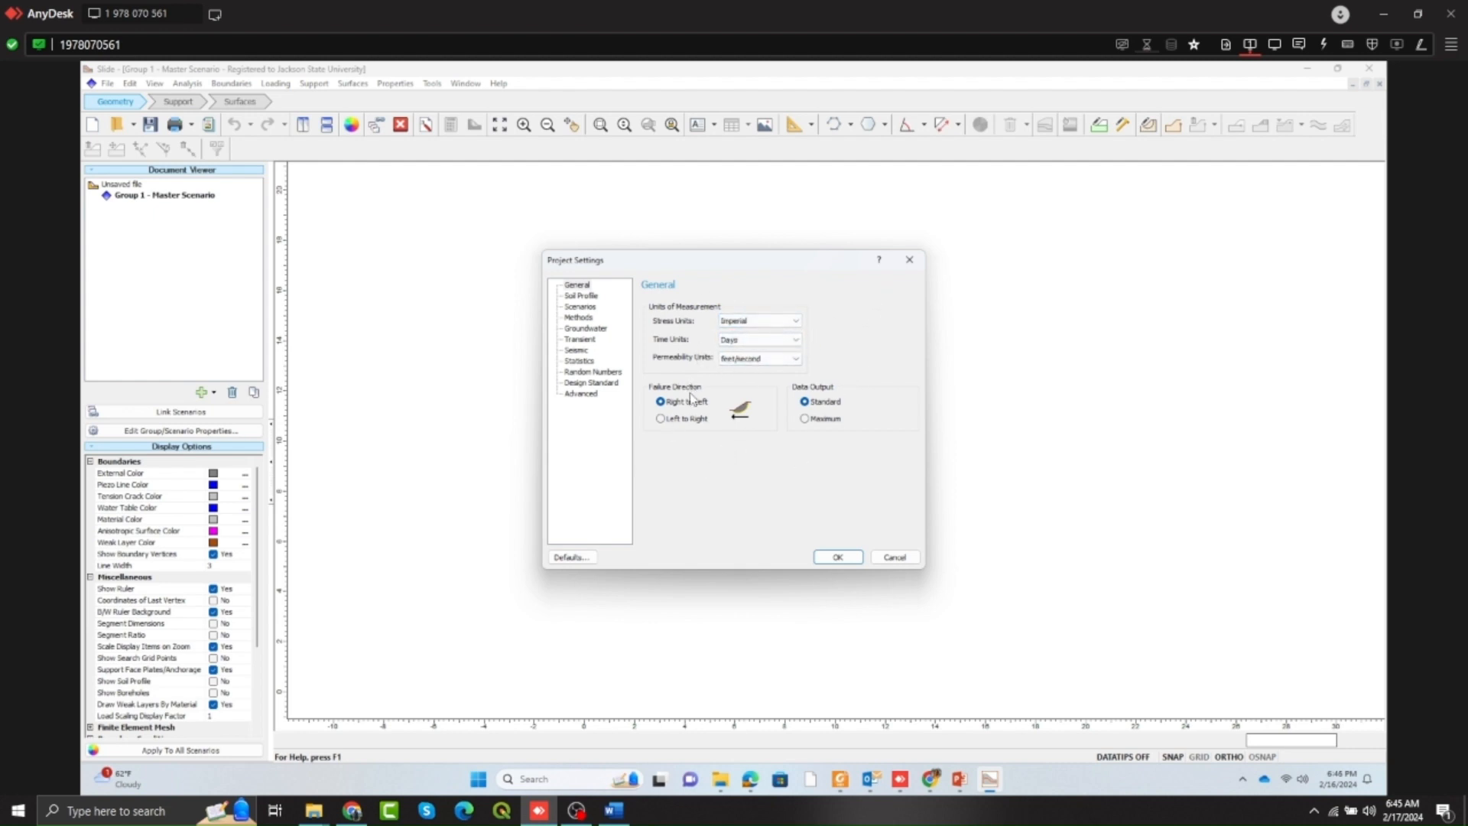
Set the failure direction to Right to Left, checking it against the slope figure in the Word document.
left_click(662, 420)
left_click(662, 402)
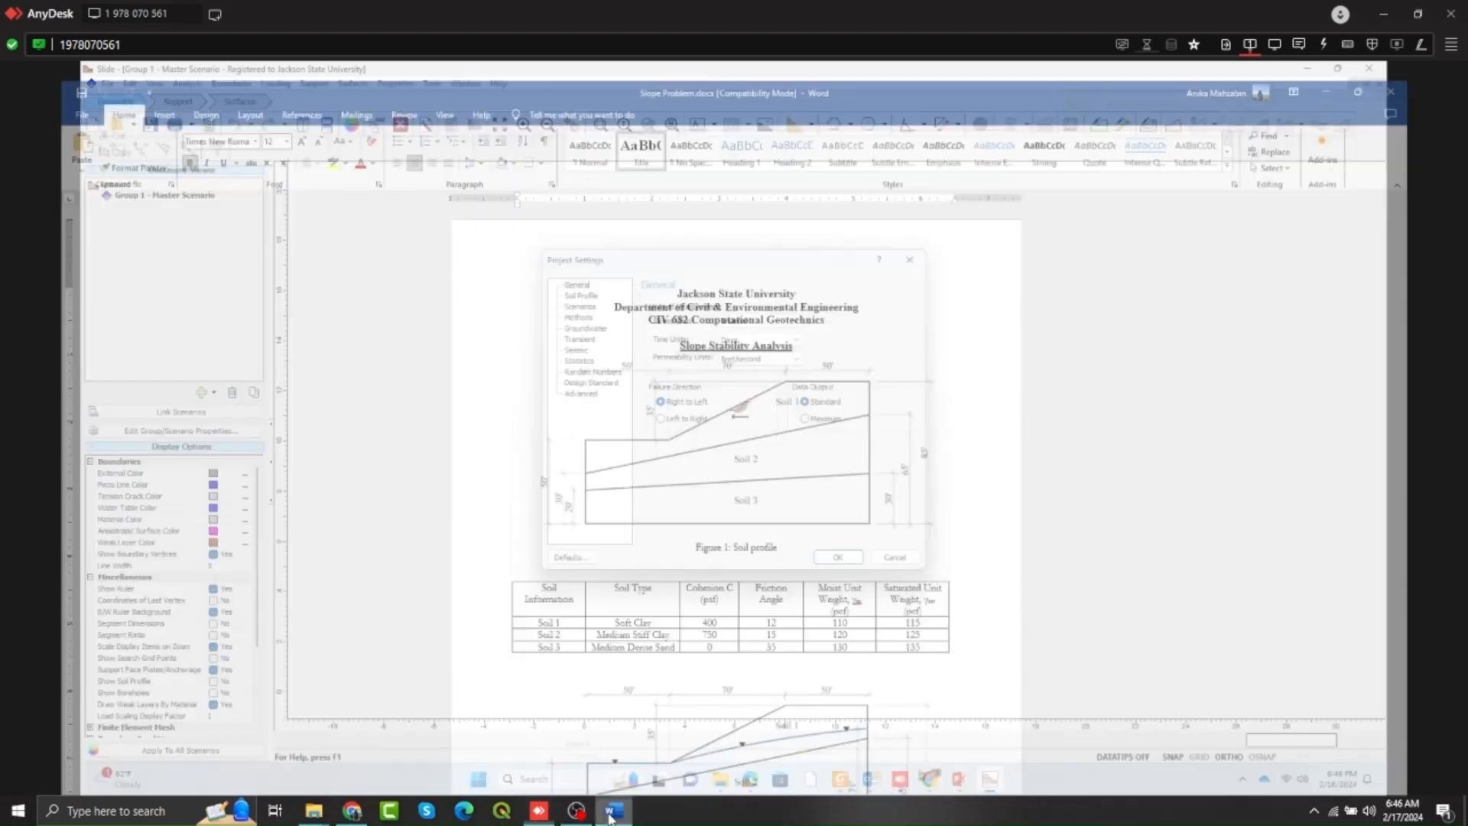
left_click(614, 810)
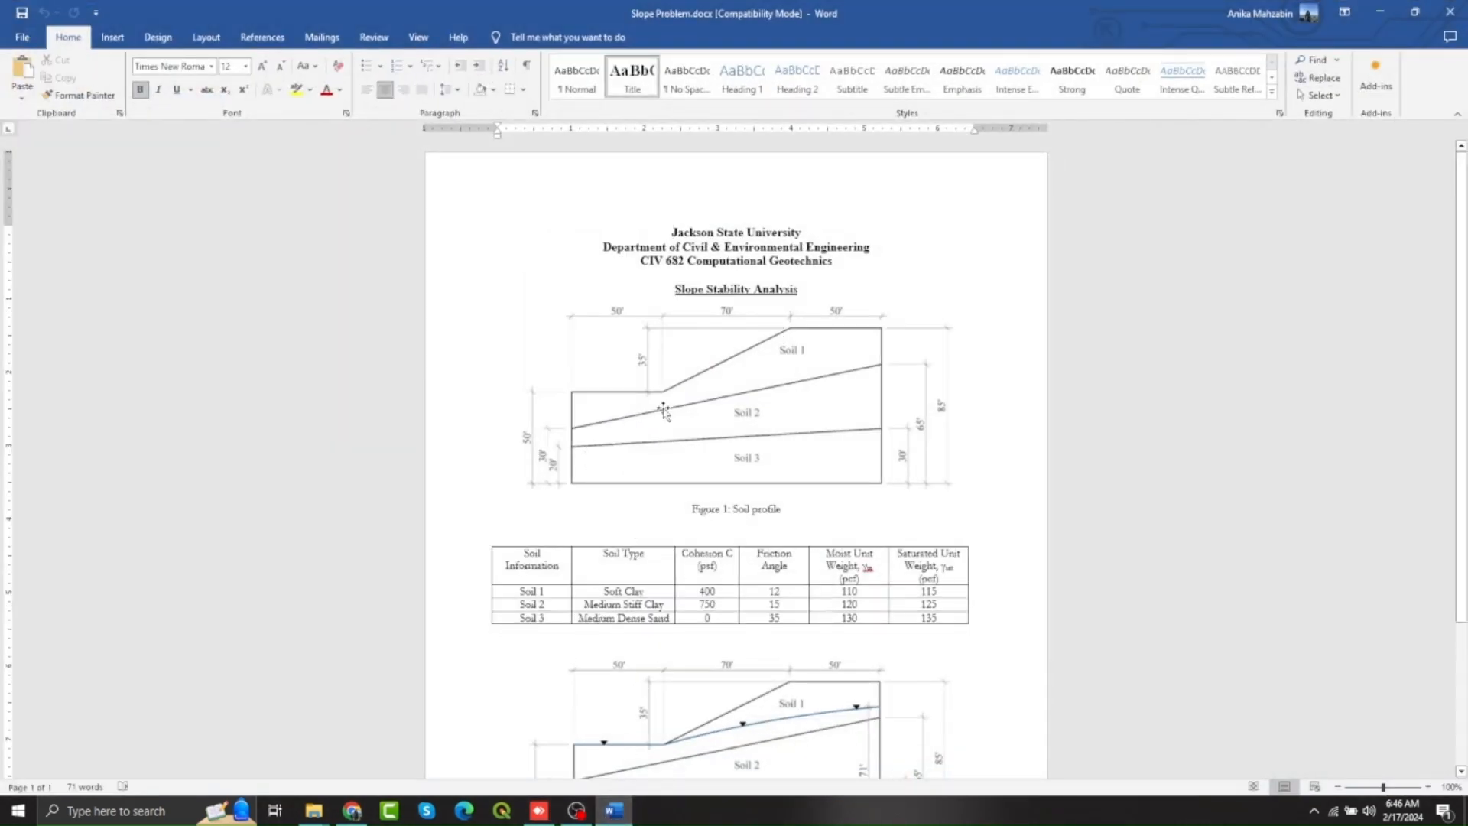
left_click(1373, 20)
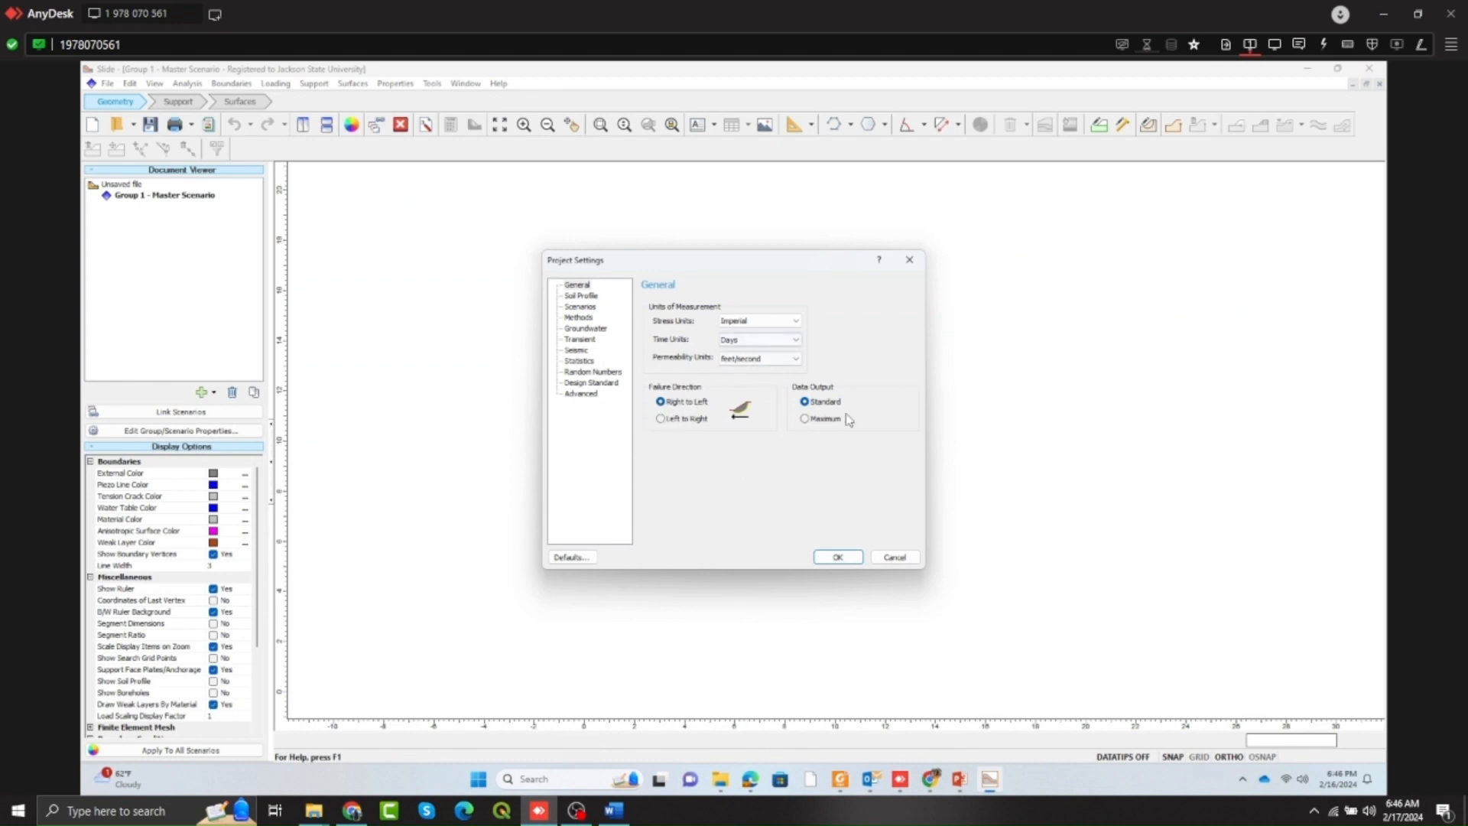
mouse_move(830, 407)
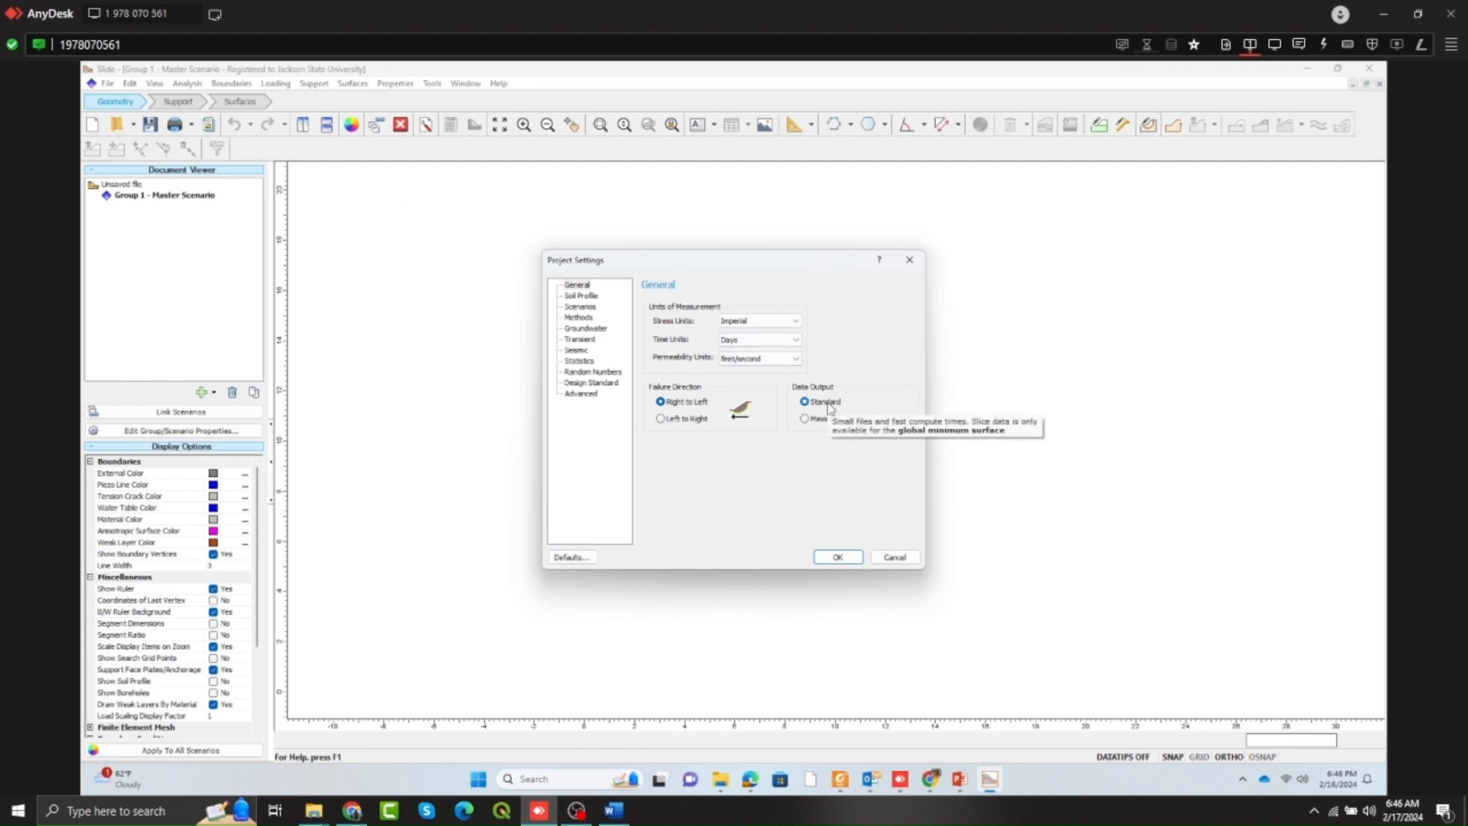
Enable Use Soil Profile in the project settings and check the scenario options.
left_click(583, 297)
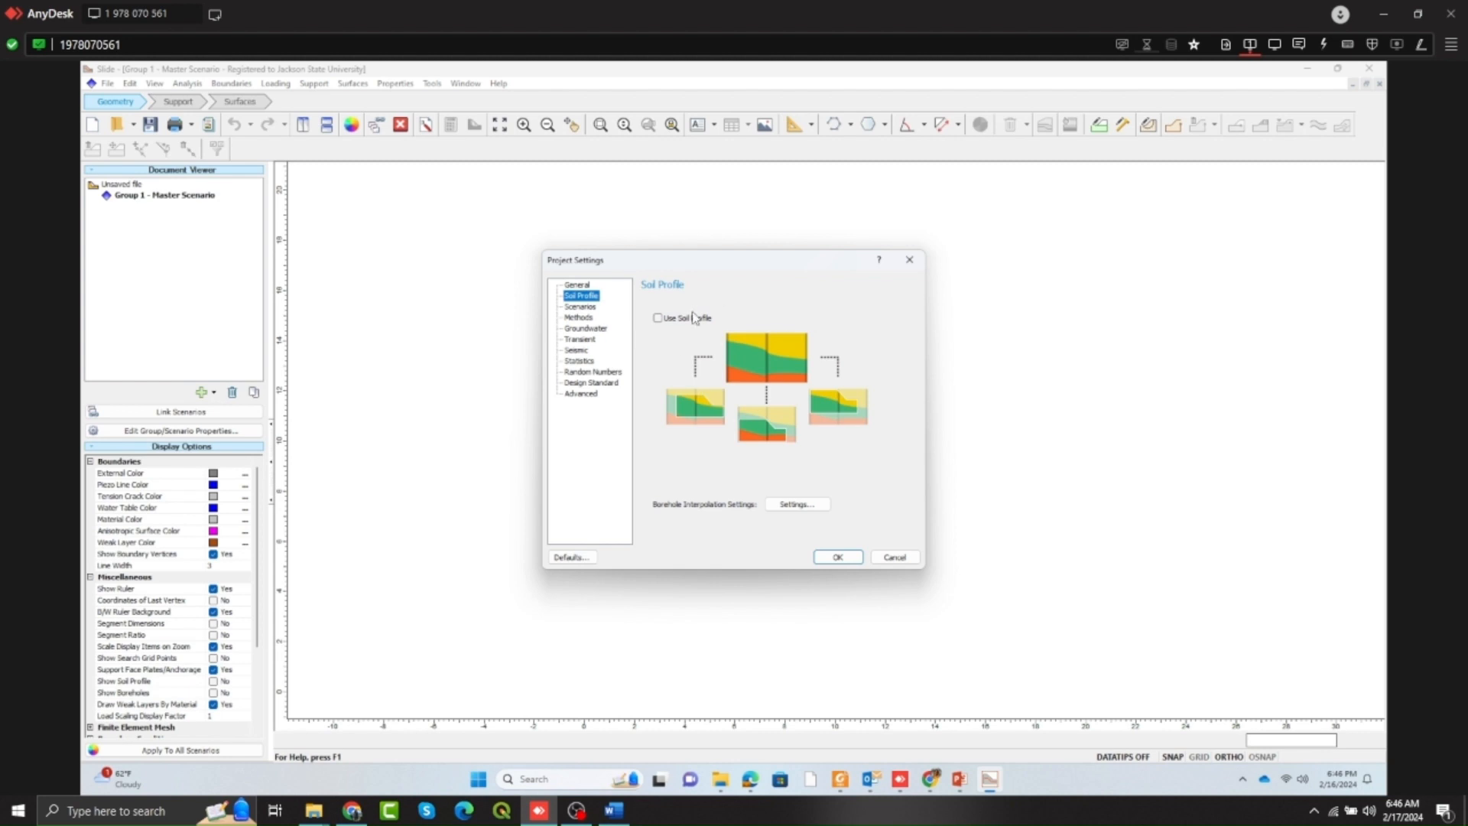
left_click(658, 318)
left_click(580, 307)
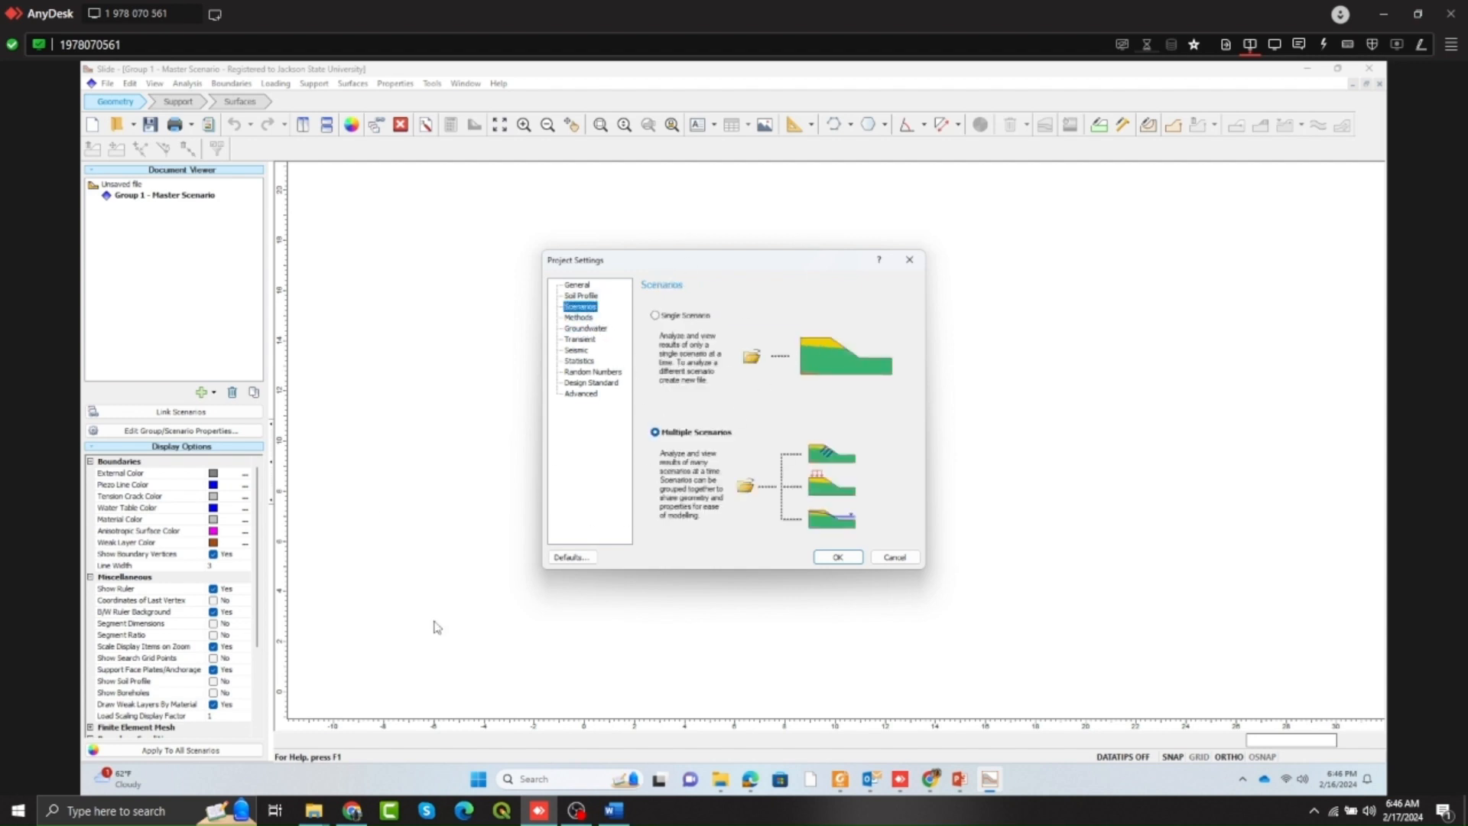
Choose GLE/Morgenstern-Price and Spencer as the analysis methods, and deselect Bishop simplified and Janbu simplified.
left_click(579, 317)
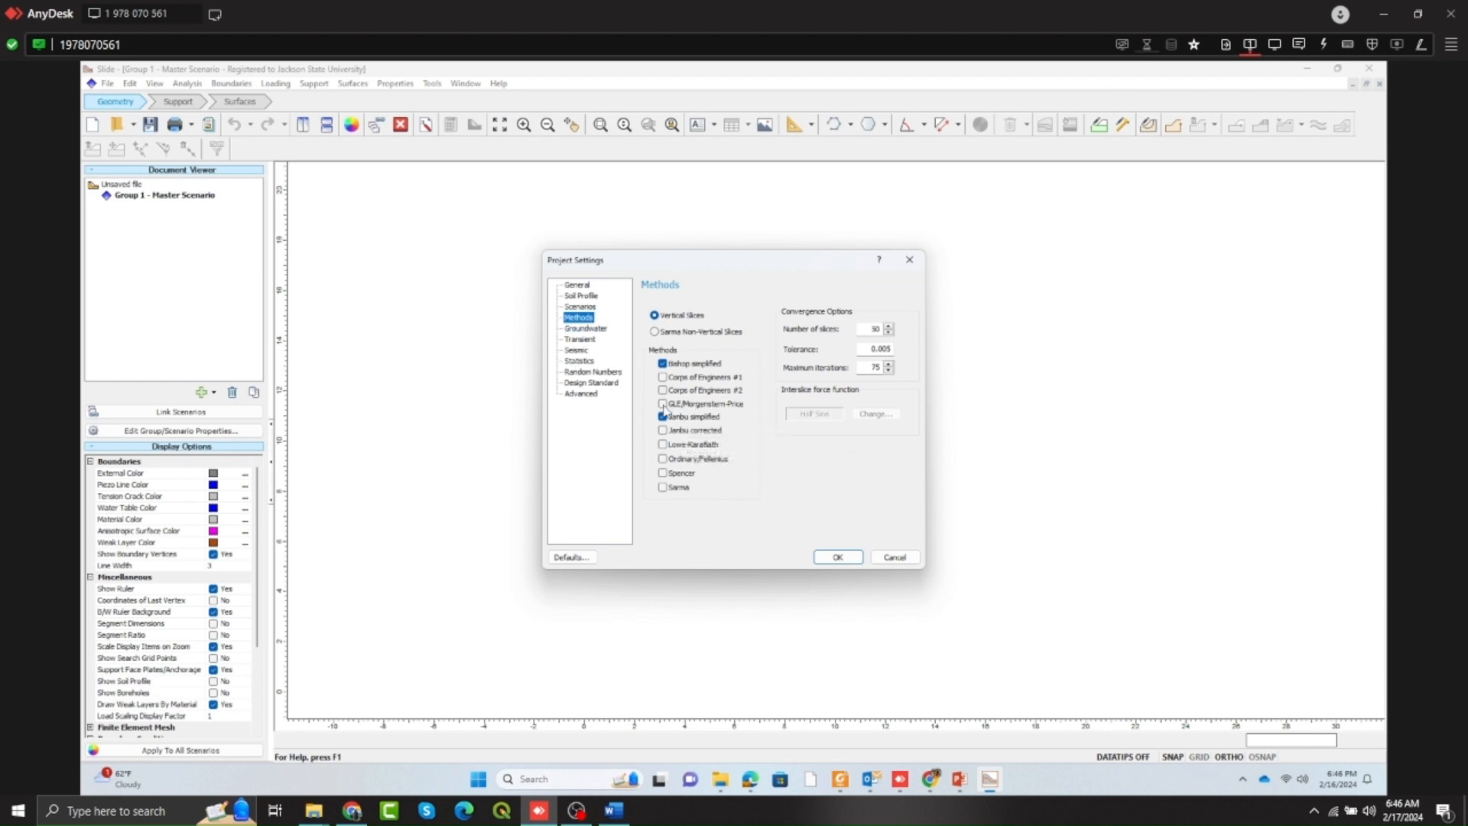
left_click(665, 364)
left_click(664, 417)
left_click(663, 405)
left_click(663, 475)
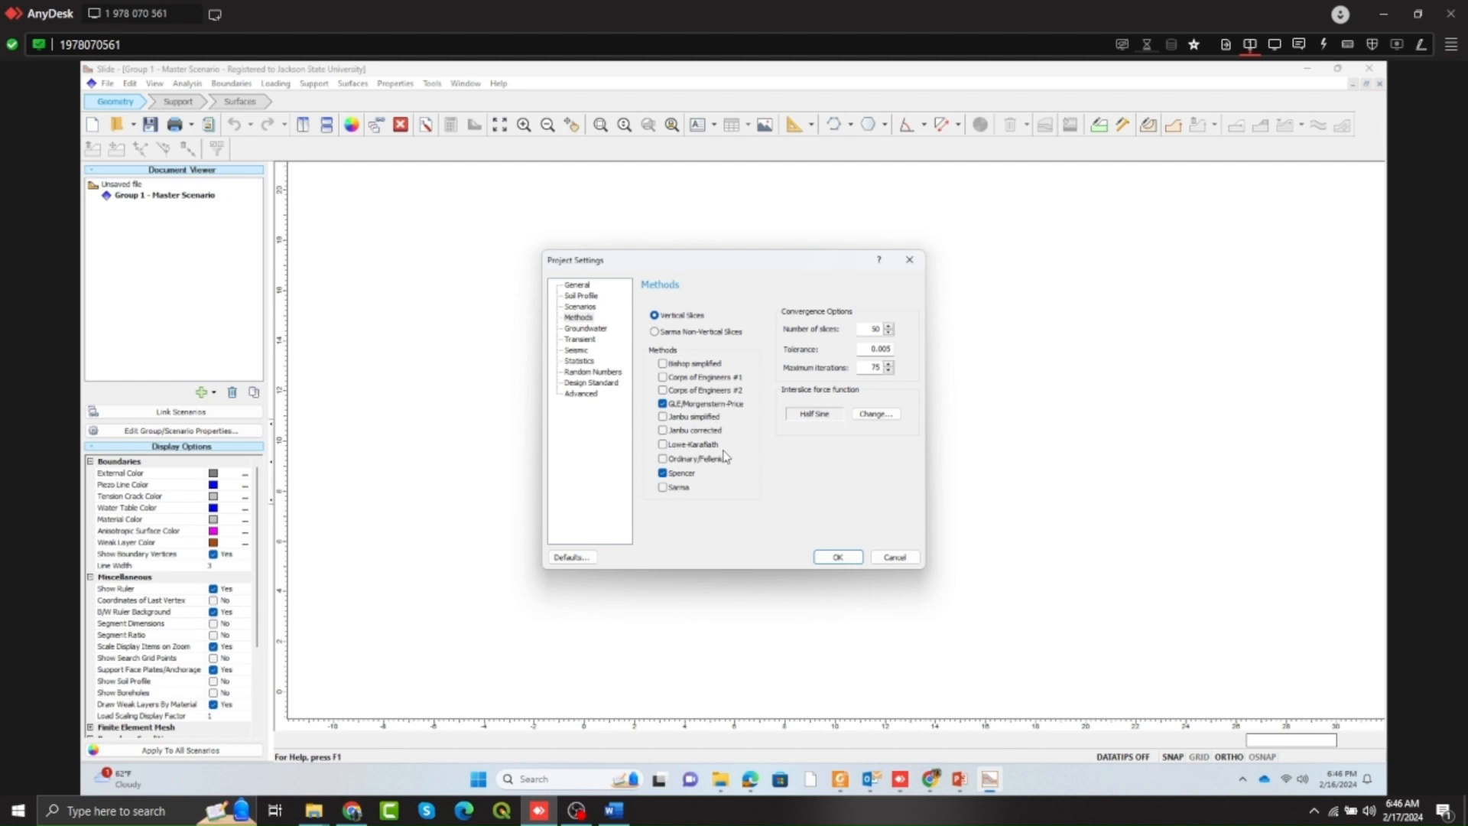
Review the groundwater and advanced settings, and apply the project settings, accepting the unit system change.
left_click(845, 558)
left_click(589, 329)
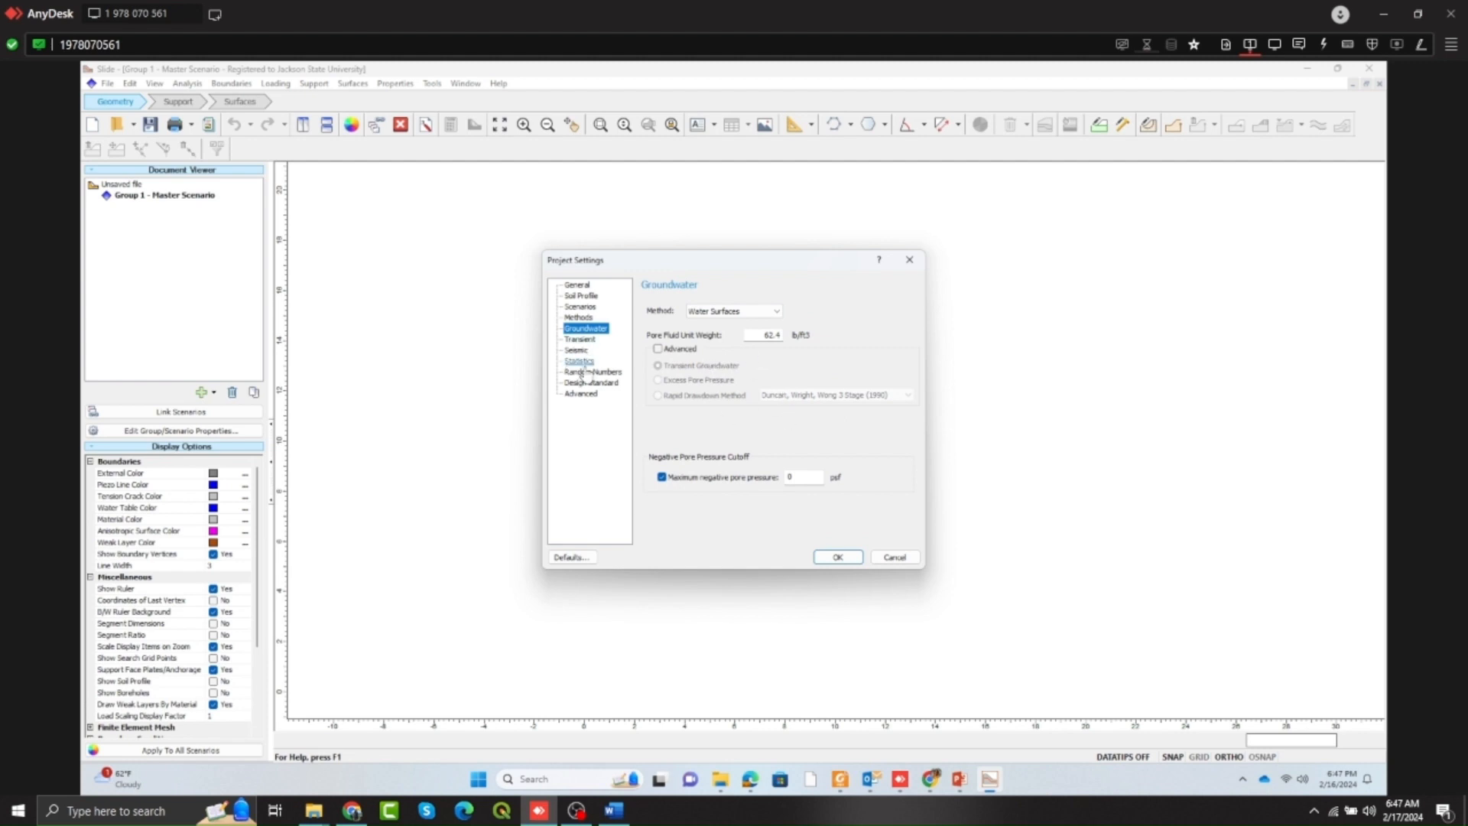
left_click(587, 394)
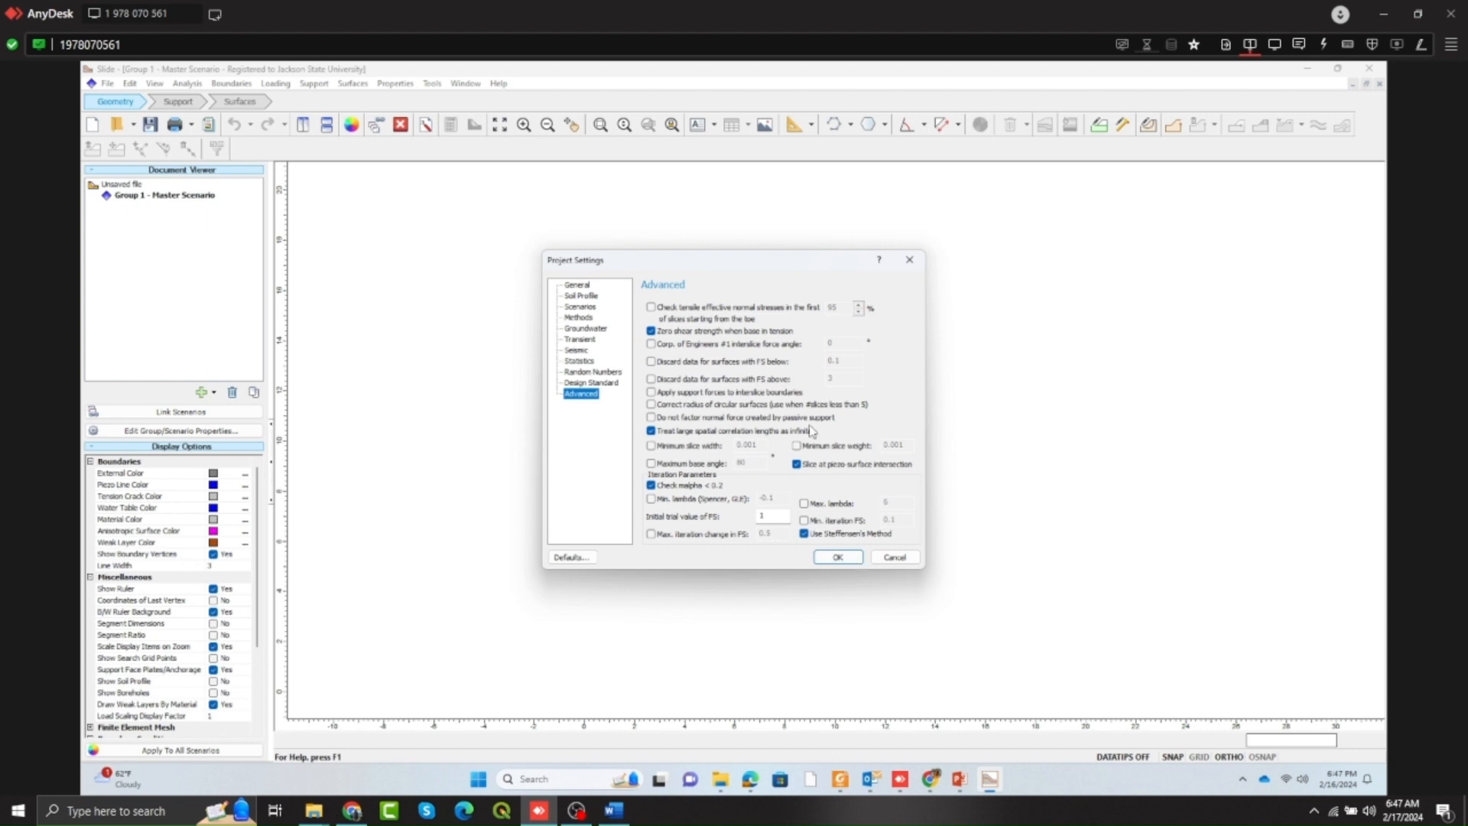
left_click(838, 557)
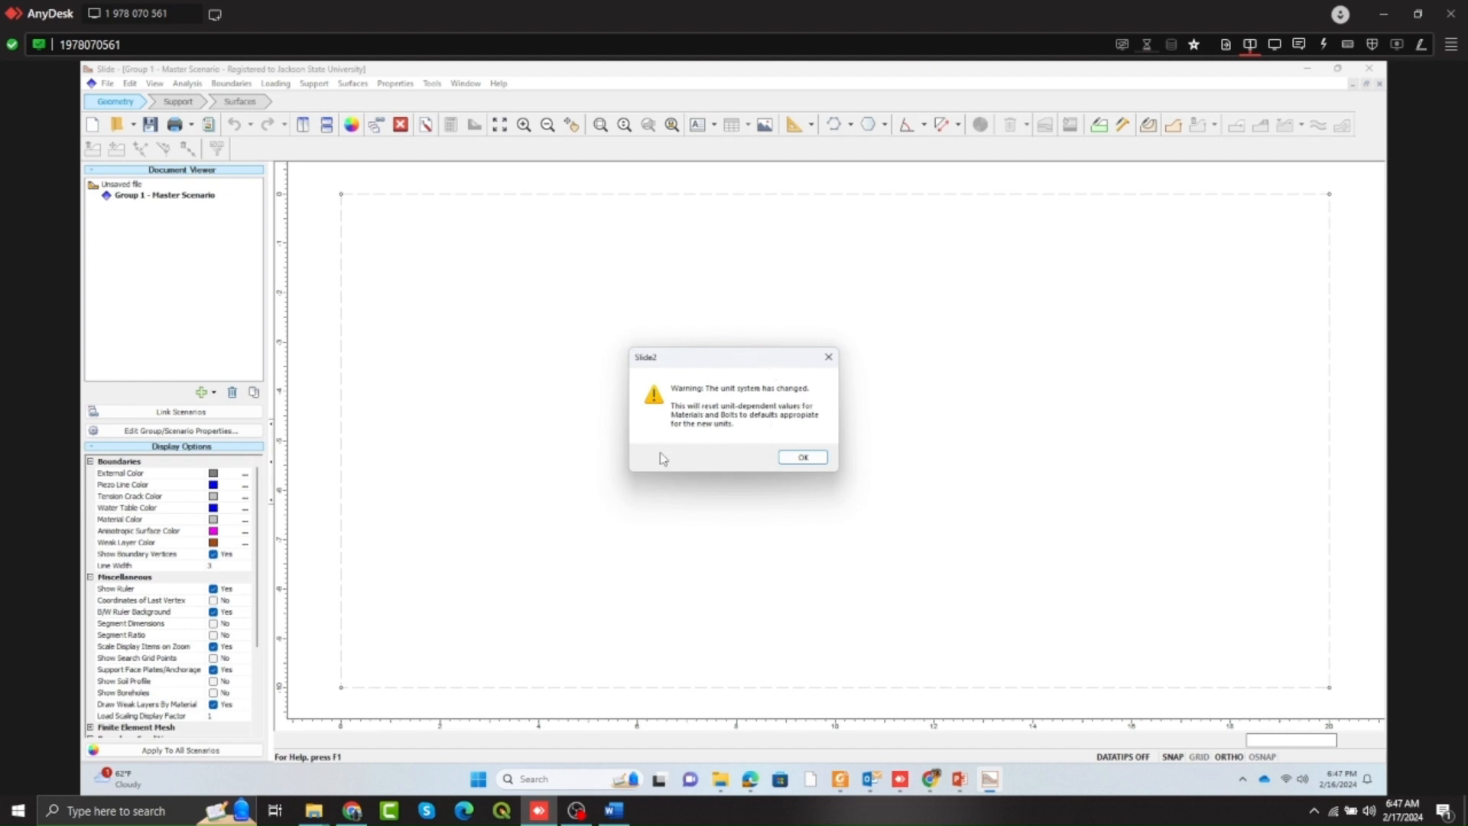
left_click(803, 458)
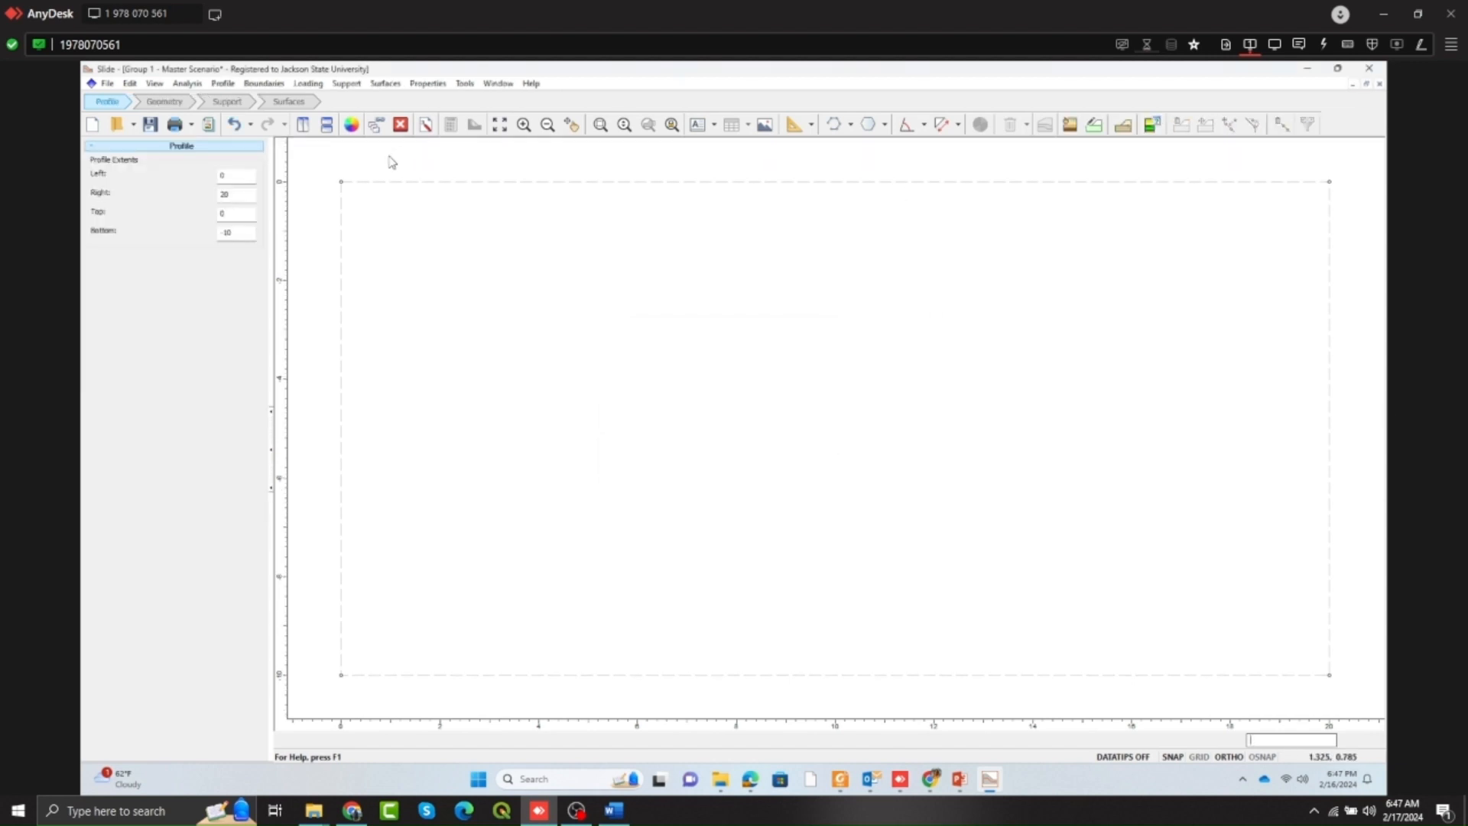
Save the new project as video_project in the CLASS 2 folder.
left_click(108, 88)
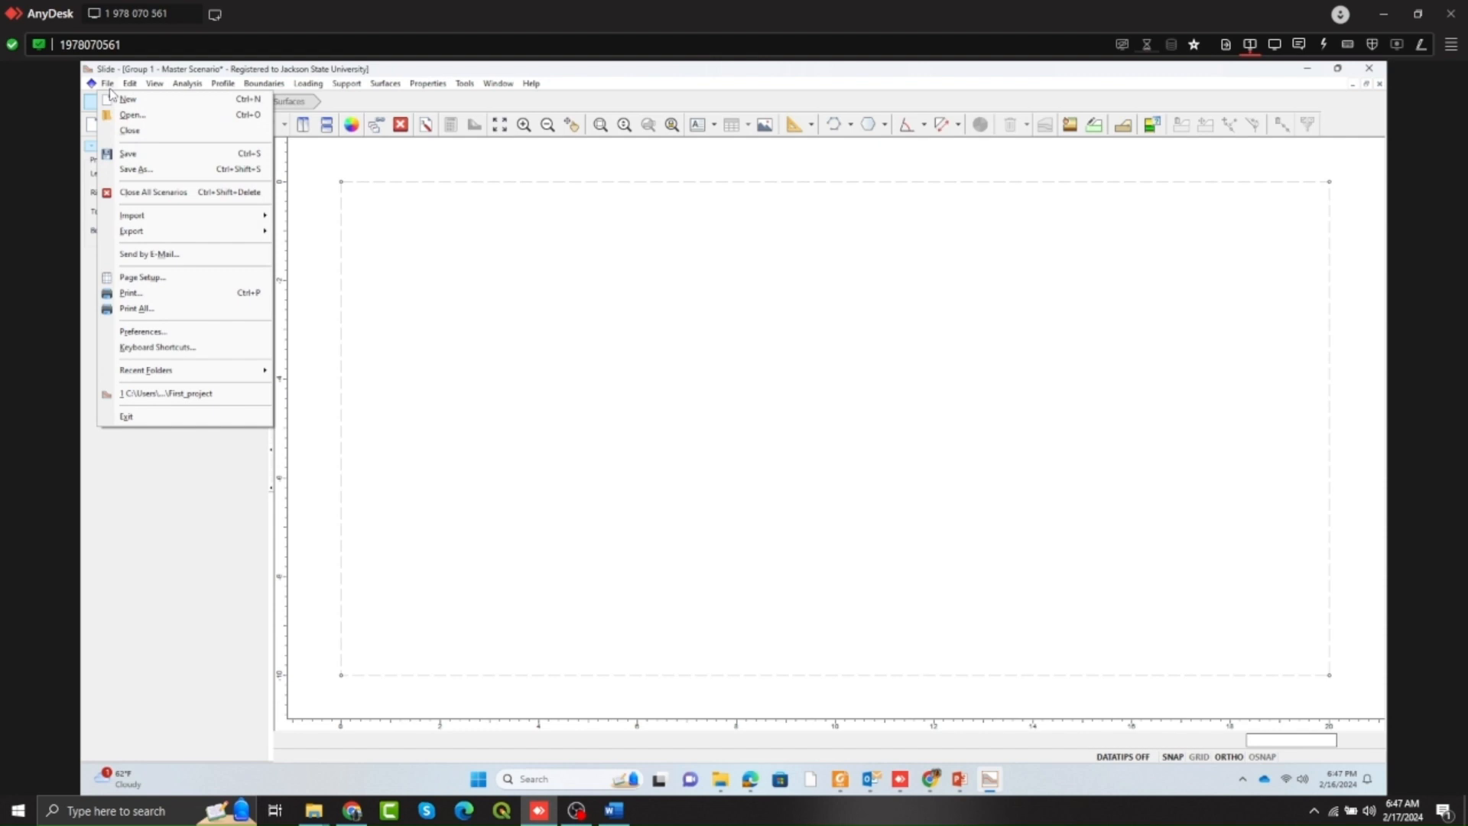
left_click(128, 152)
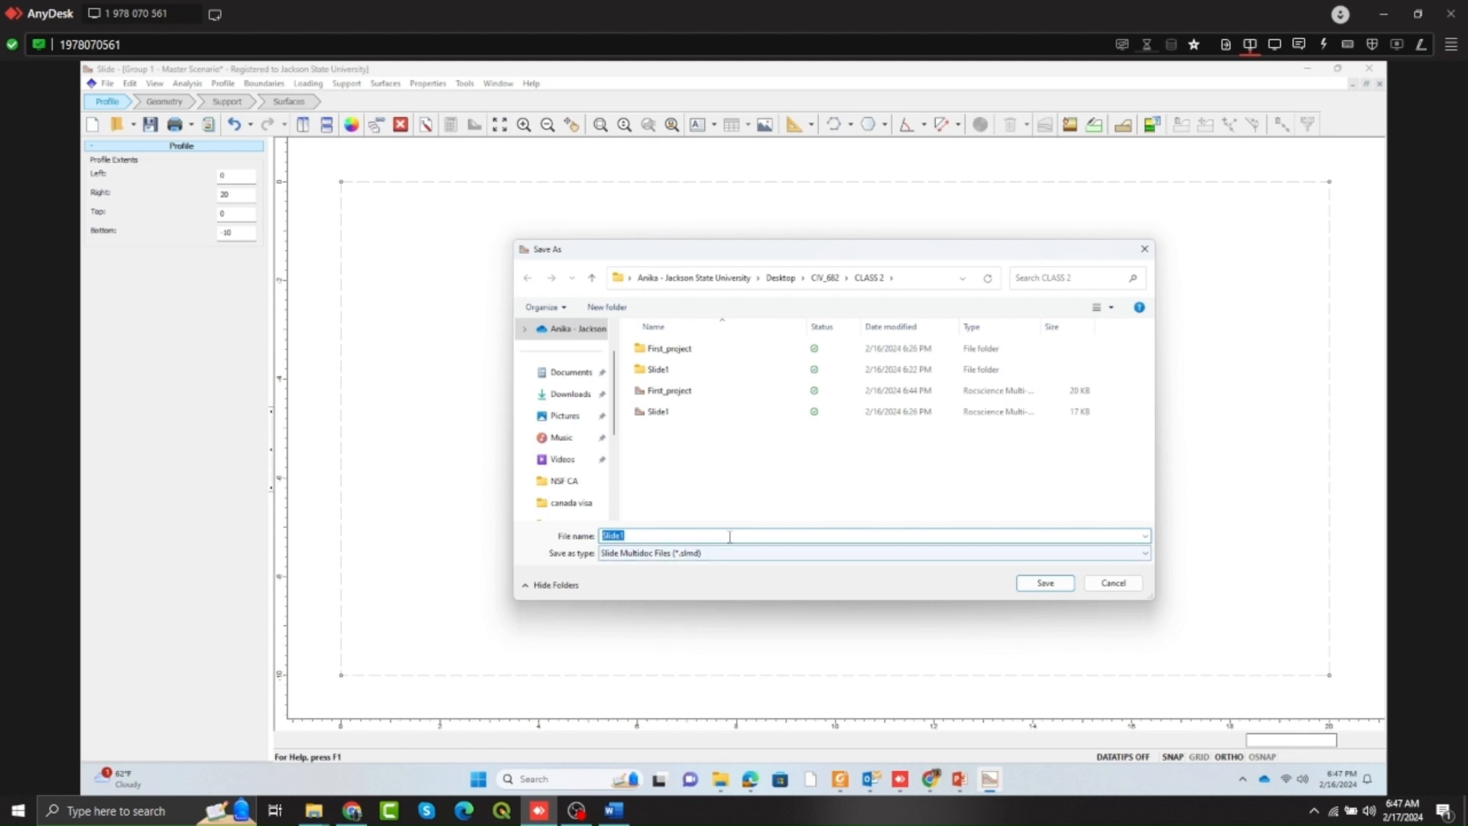
key("BackSpace")
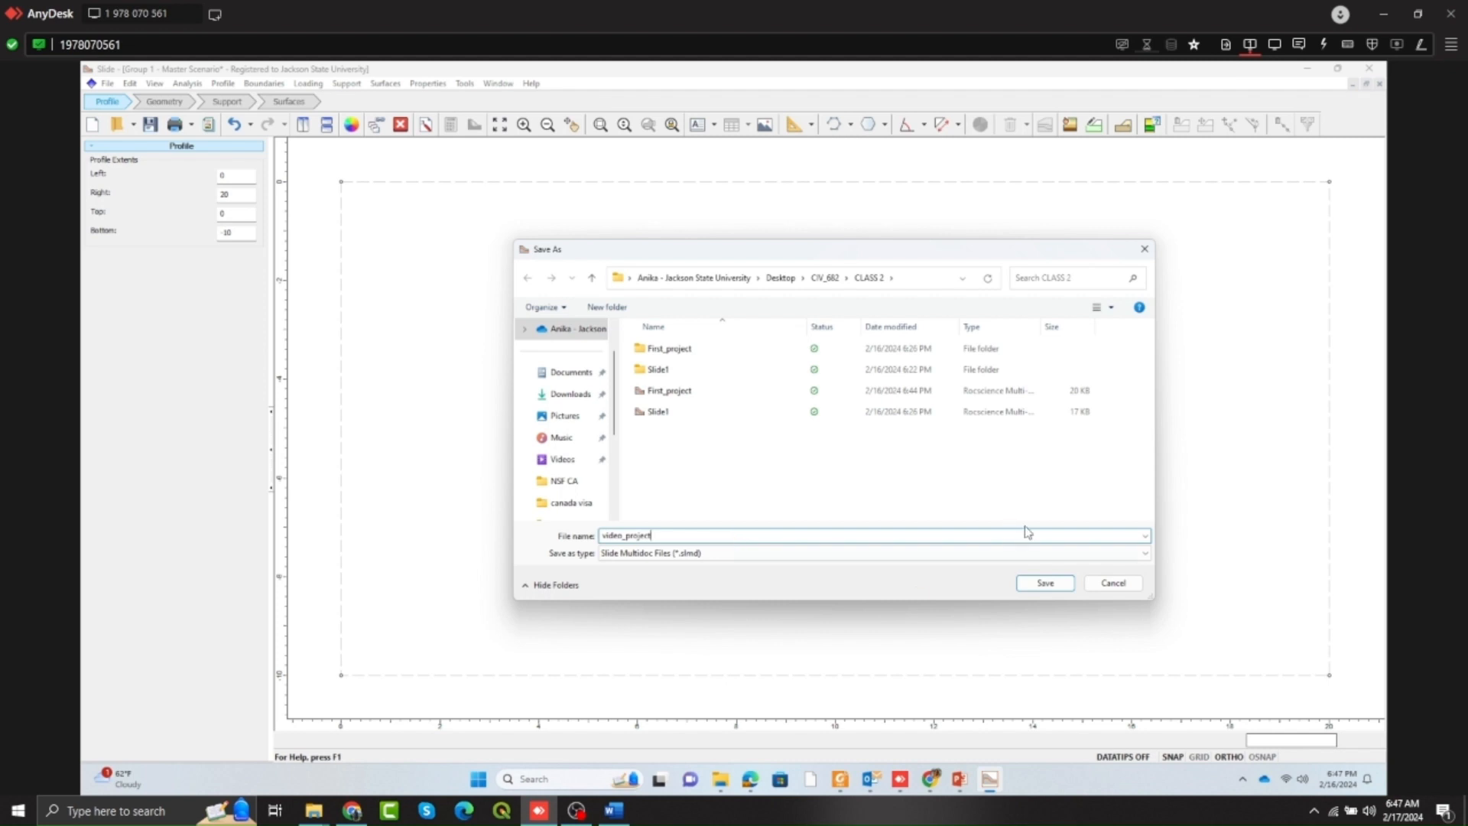
left_click(1048, 585)
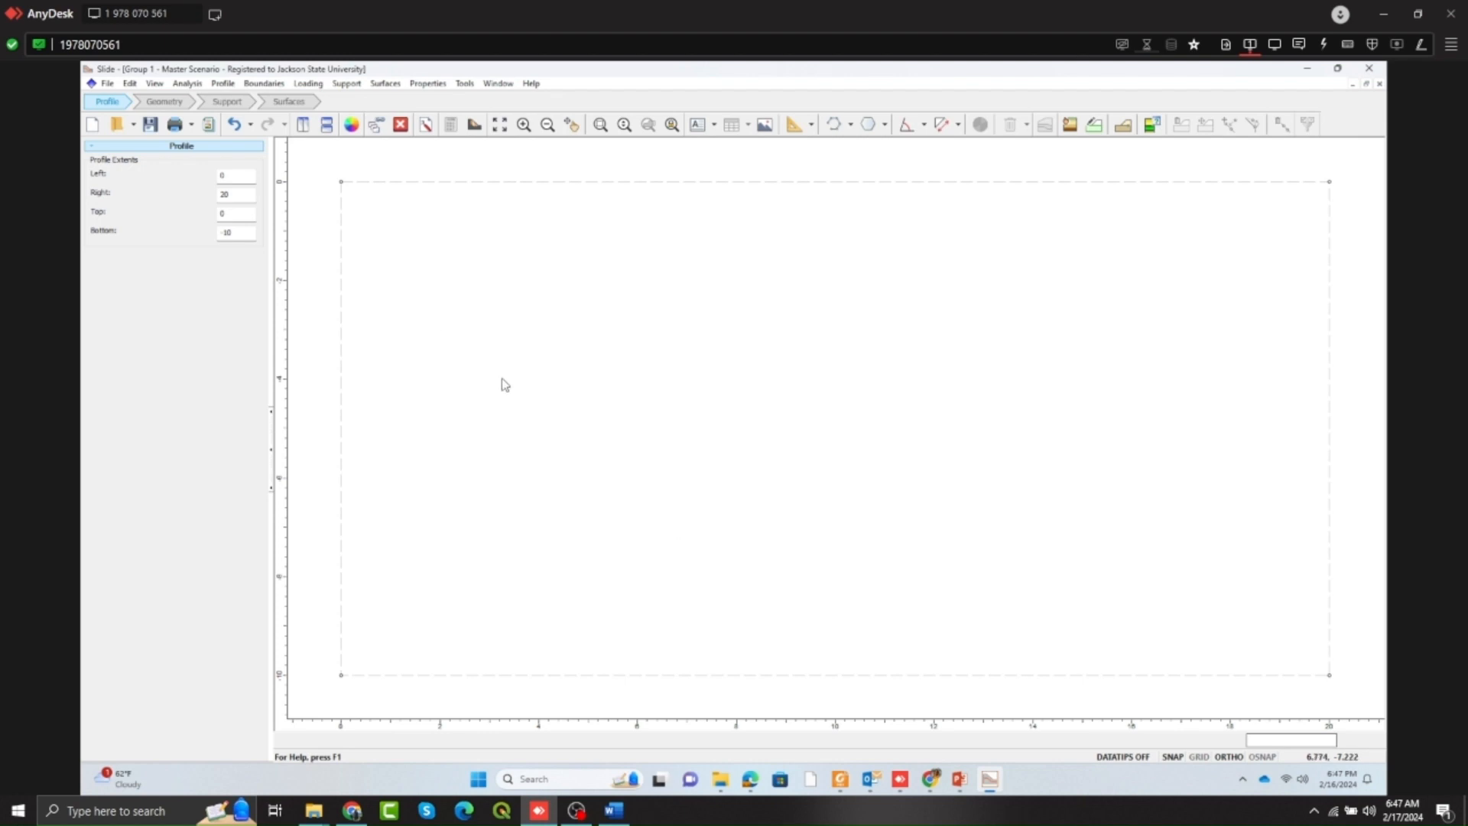
left_click(267, 83)
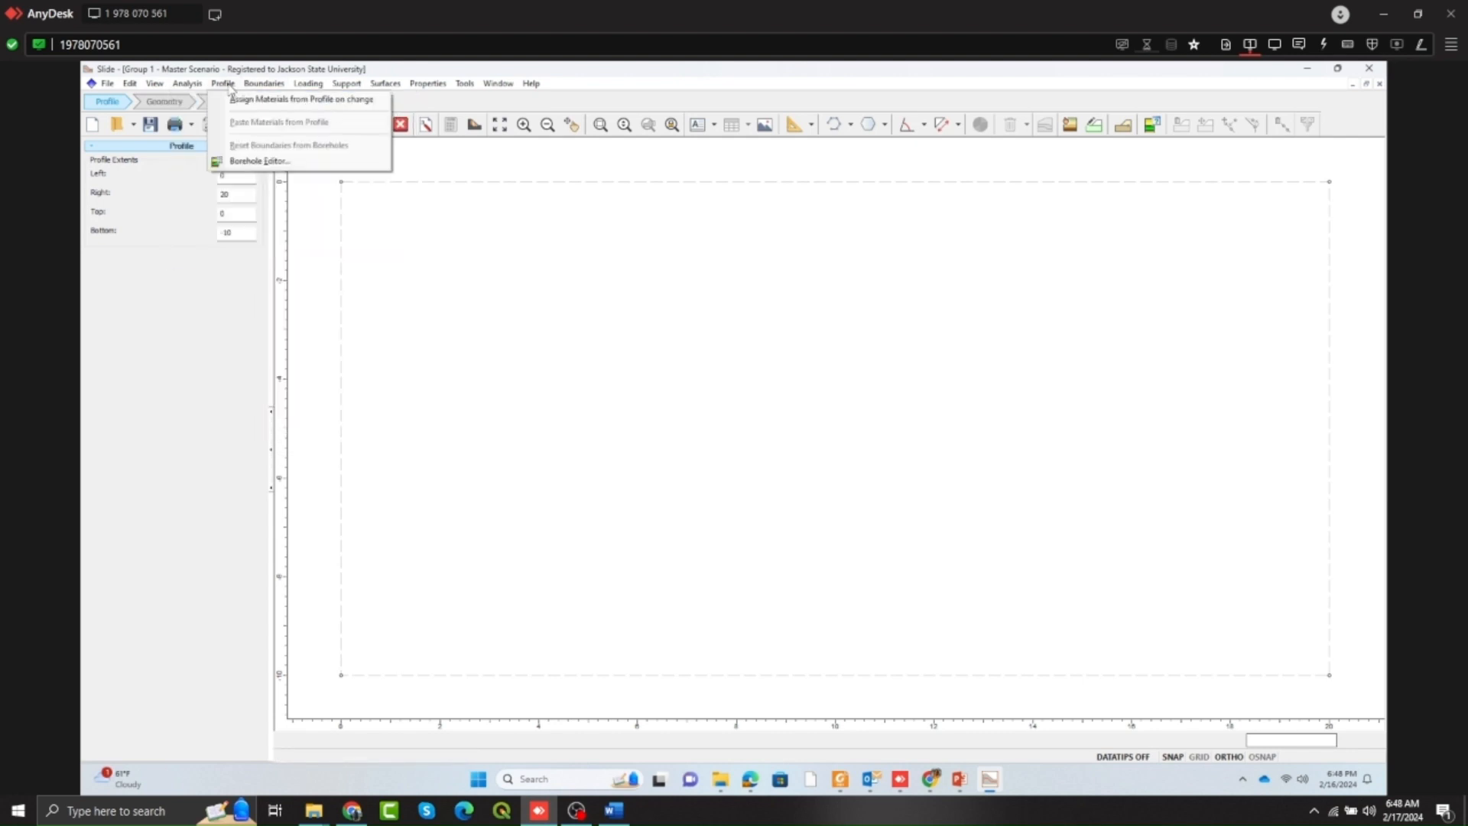
mouse_move(233, 90)
left_click(110, 84)
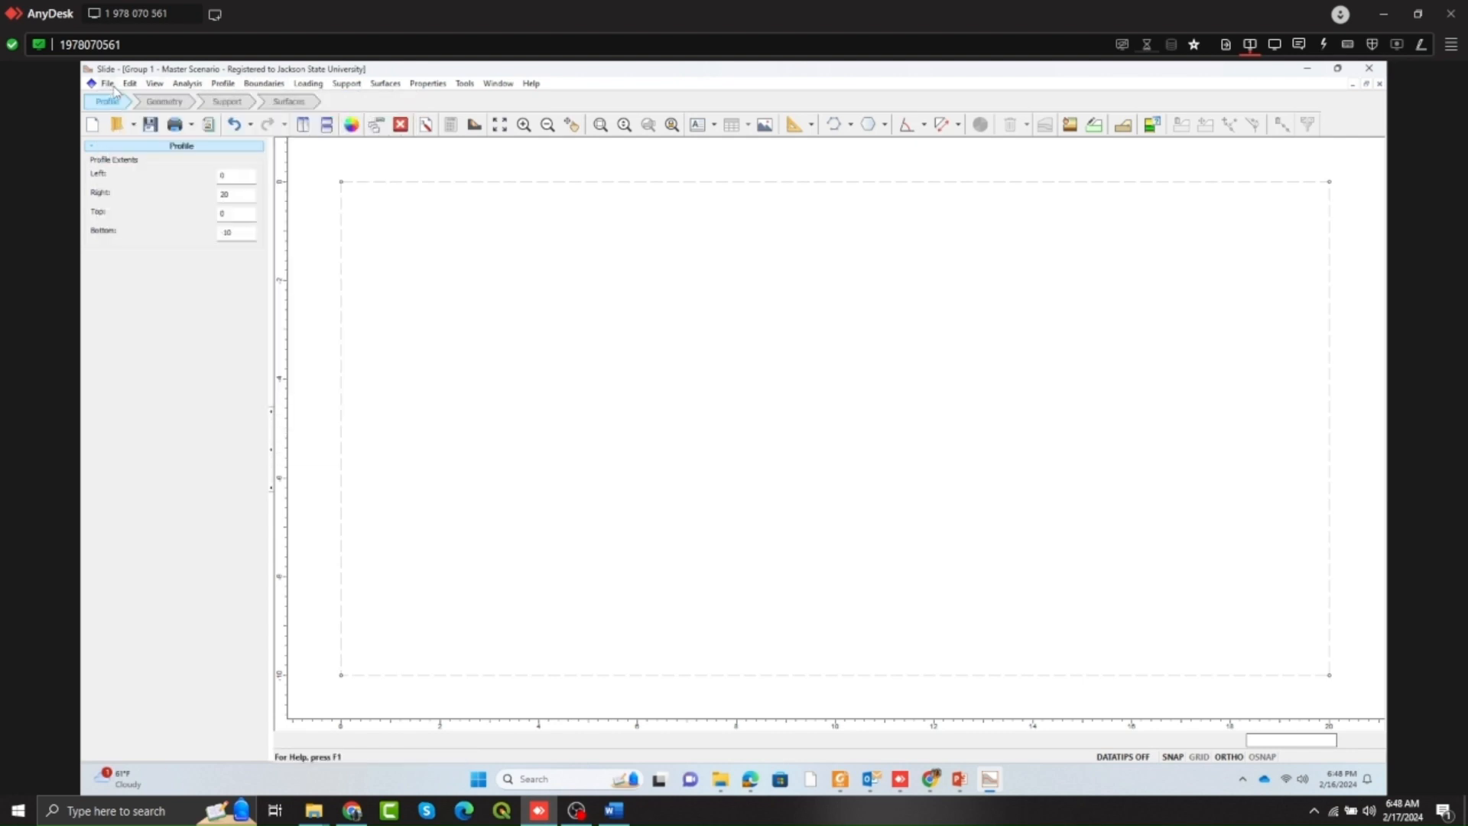
left_click(113, 85)
left_click(136, 156)
left_click(1338, 68)
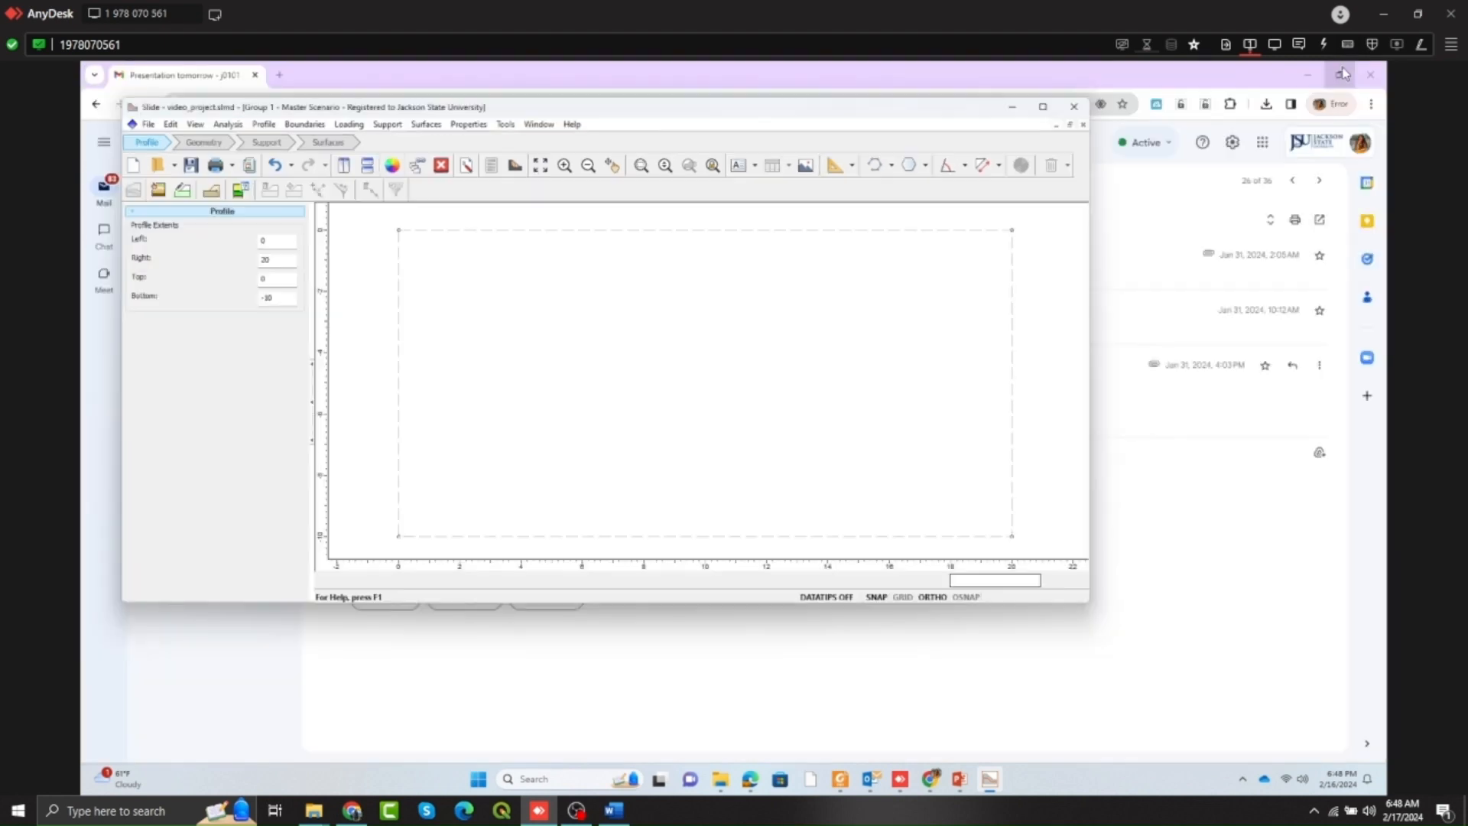
left_click(1043, 107)
left_click(989, 783)
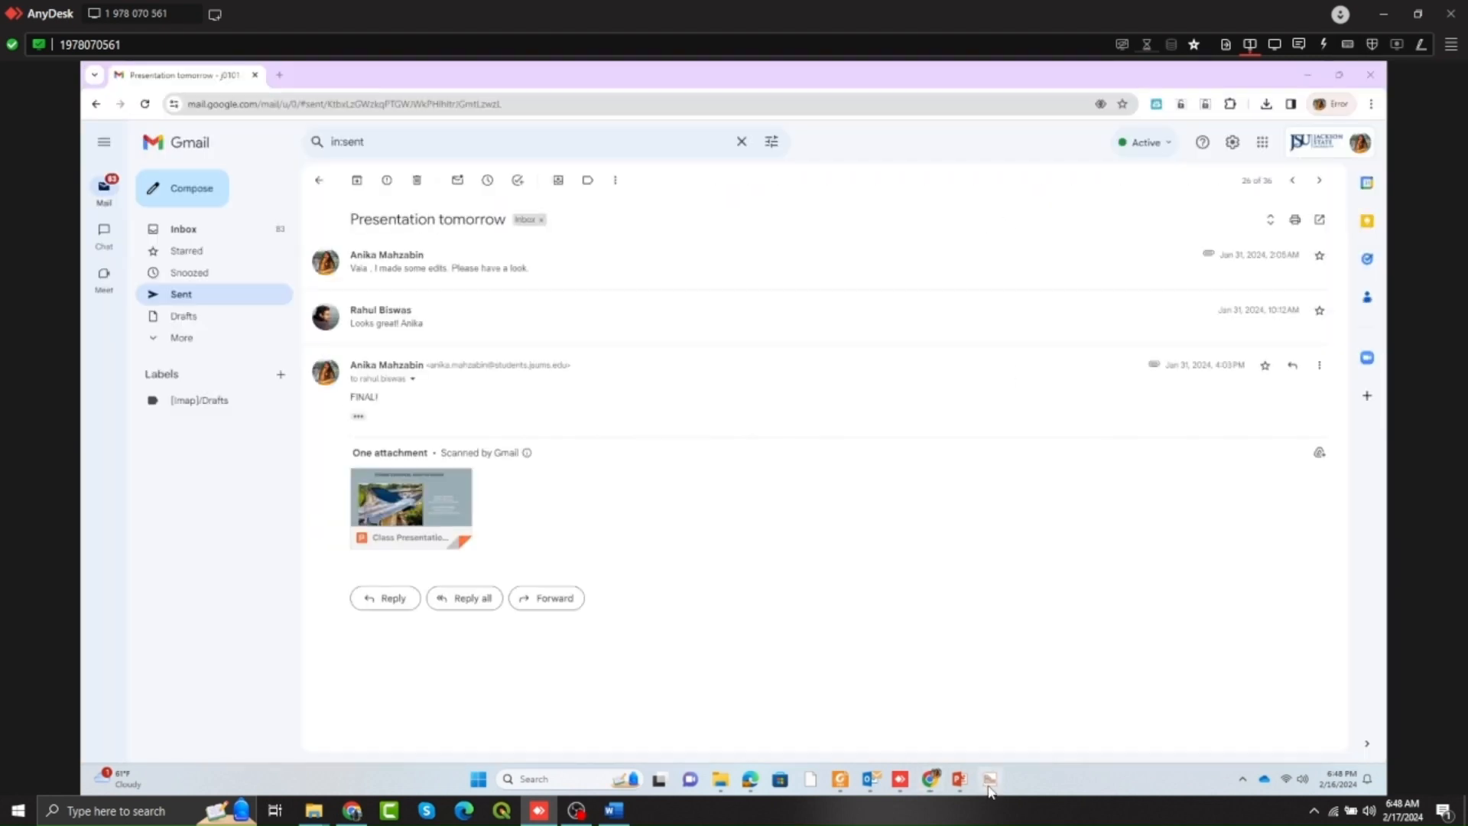
left_click(985, 776)
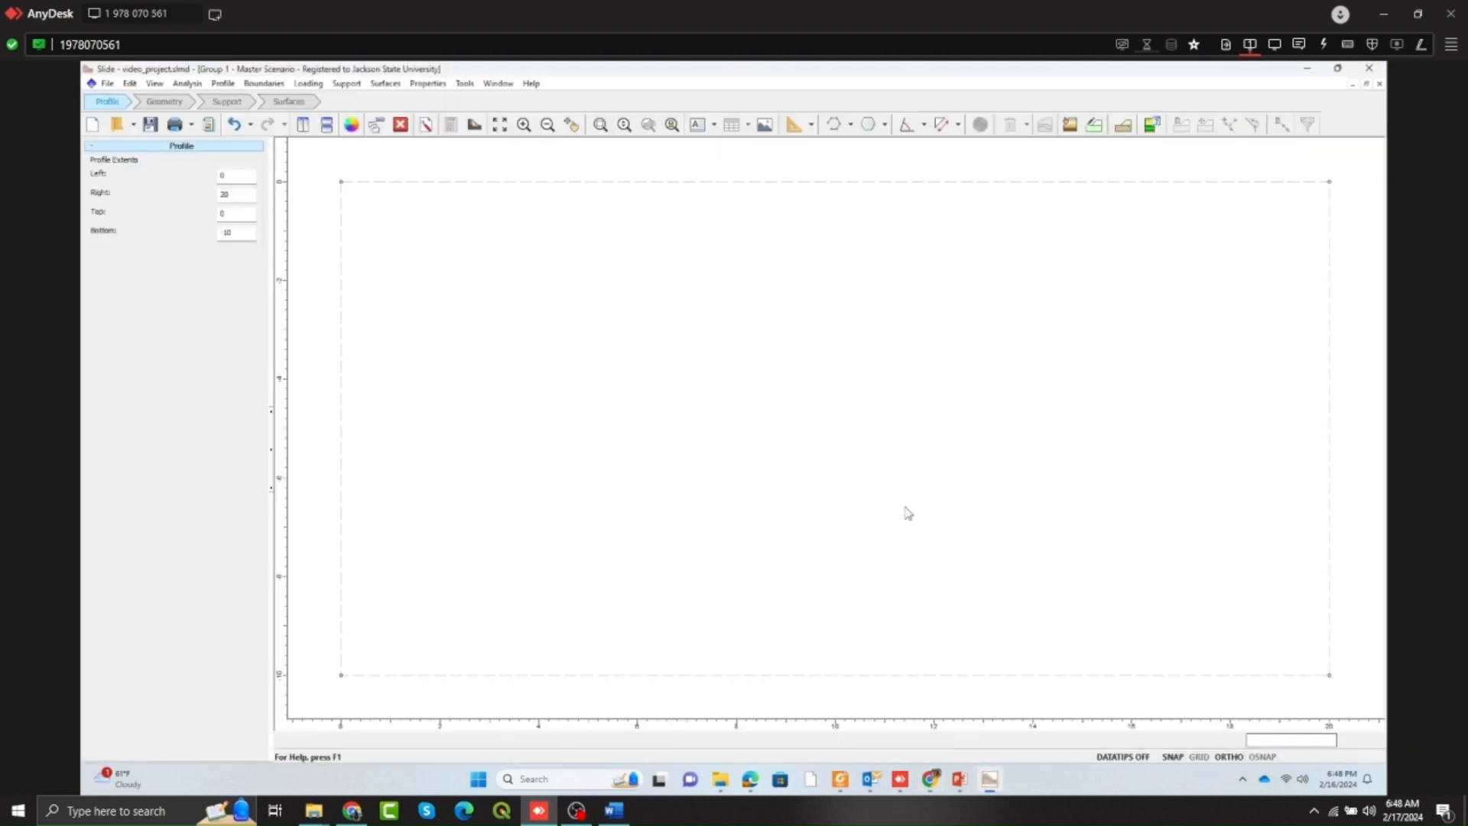
Disable Use Soil Profile in the project settings and apply the change.
left_click(225, 87)
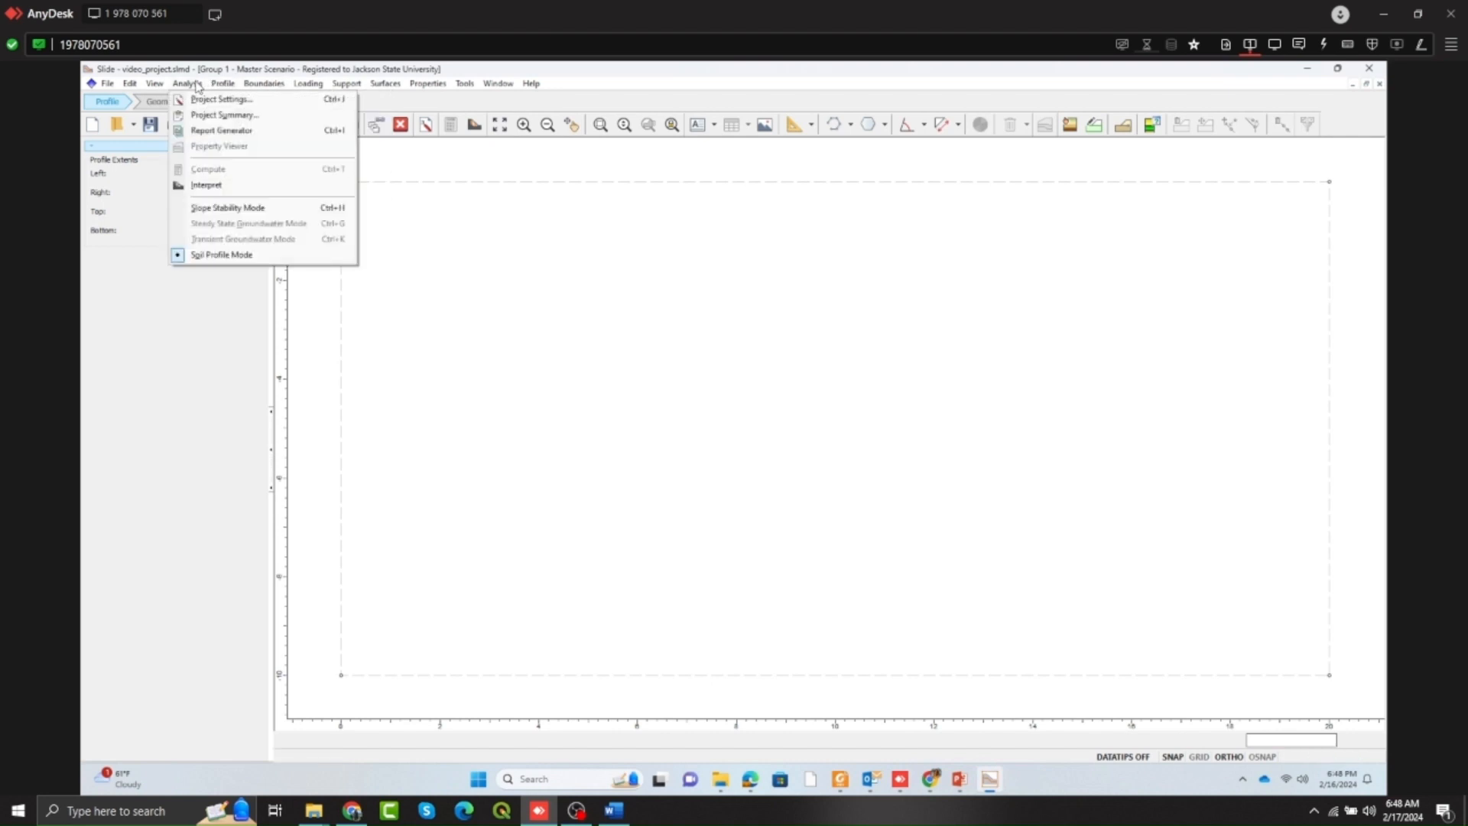
left_click(221, 99)
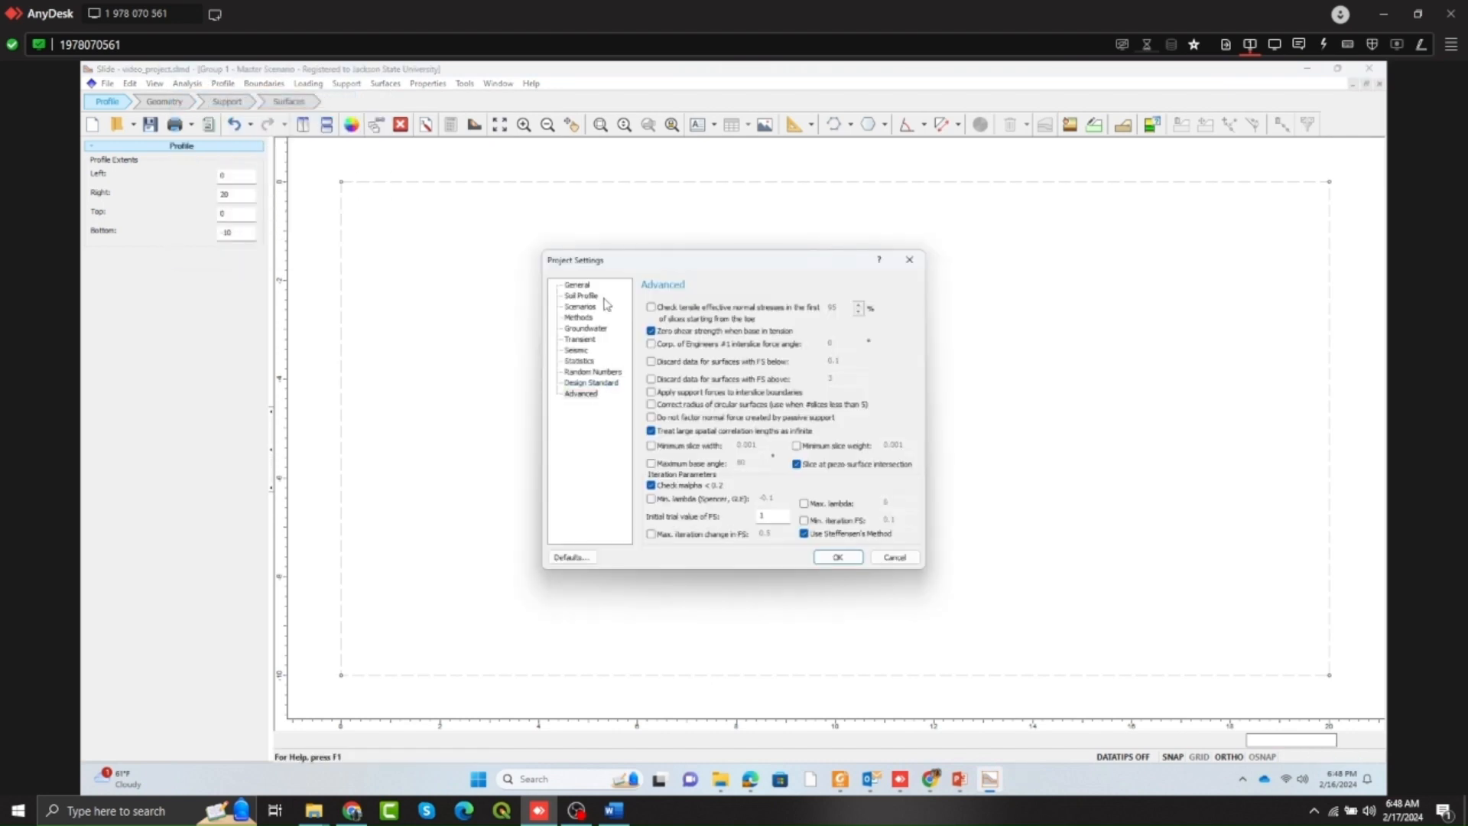
left_click(582, 296)
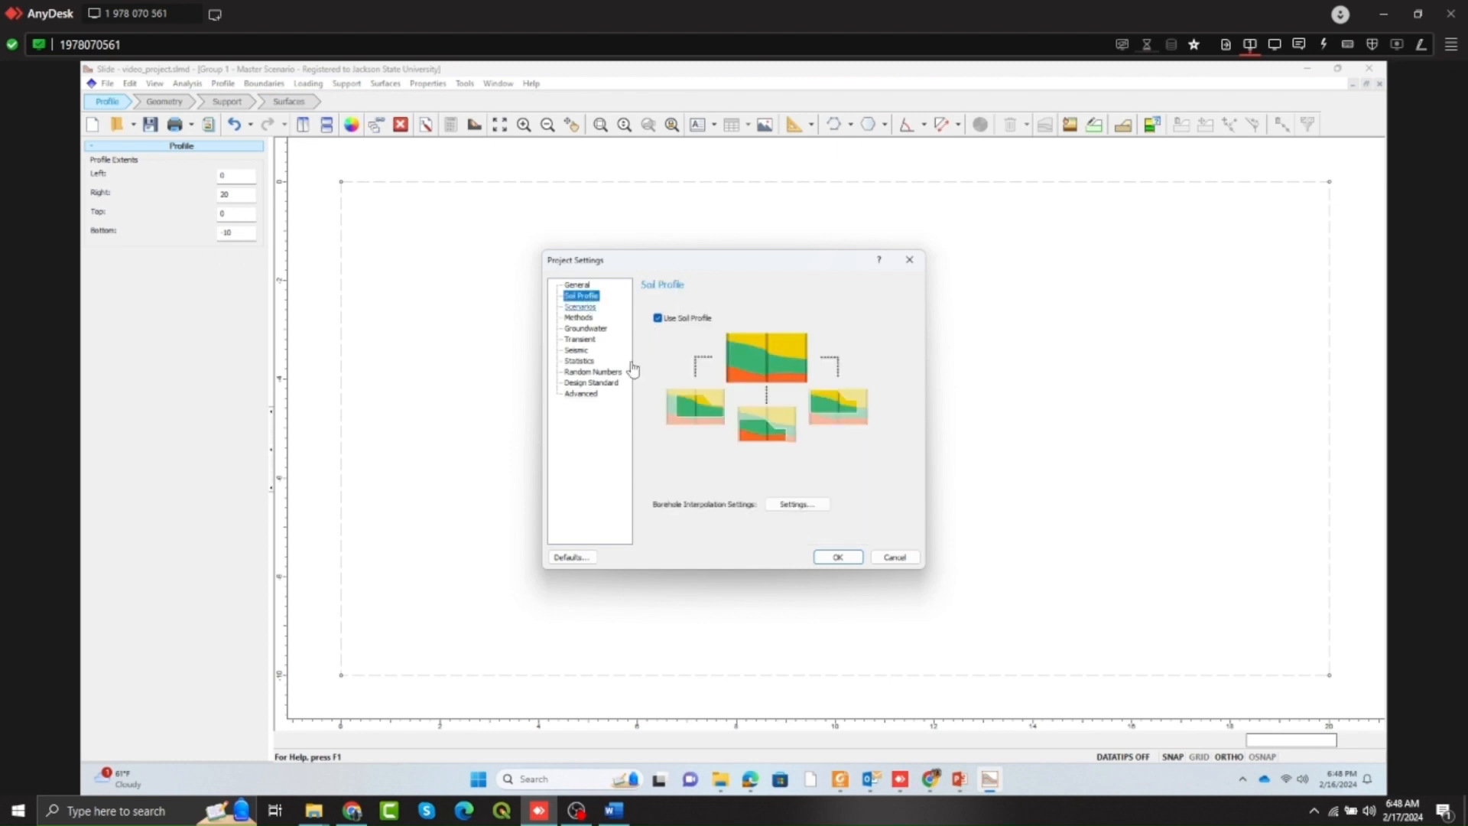
left_click(658, 319)
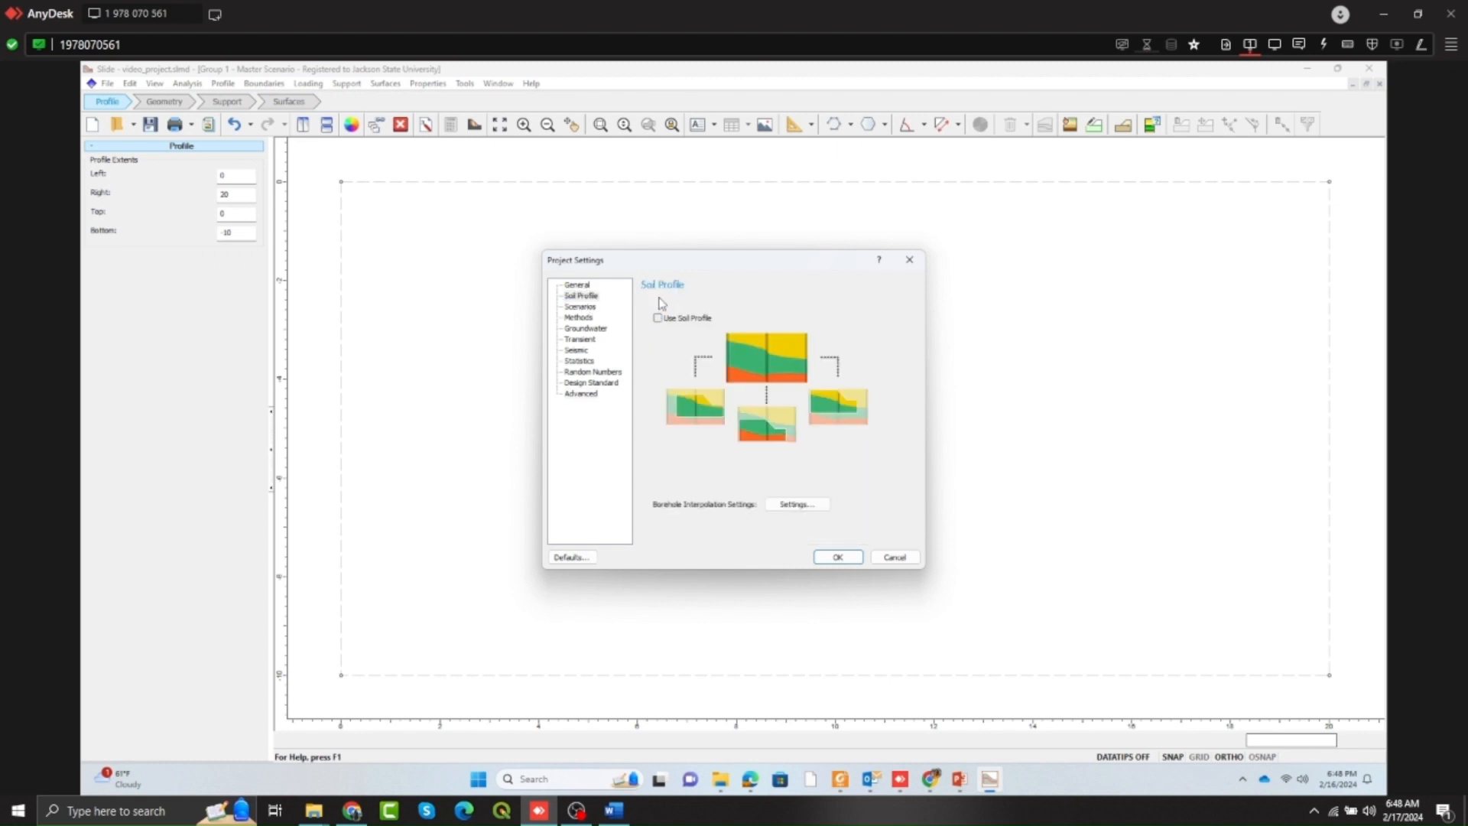
left_click(839, 558)
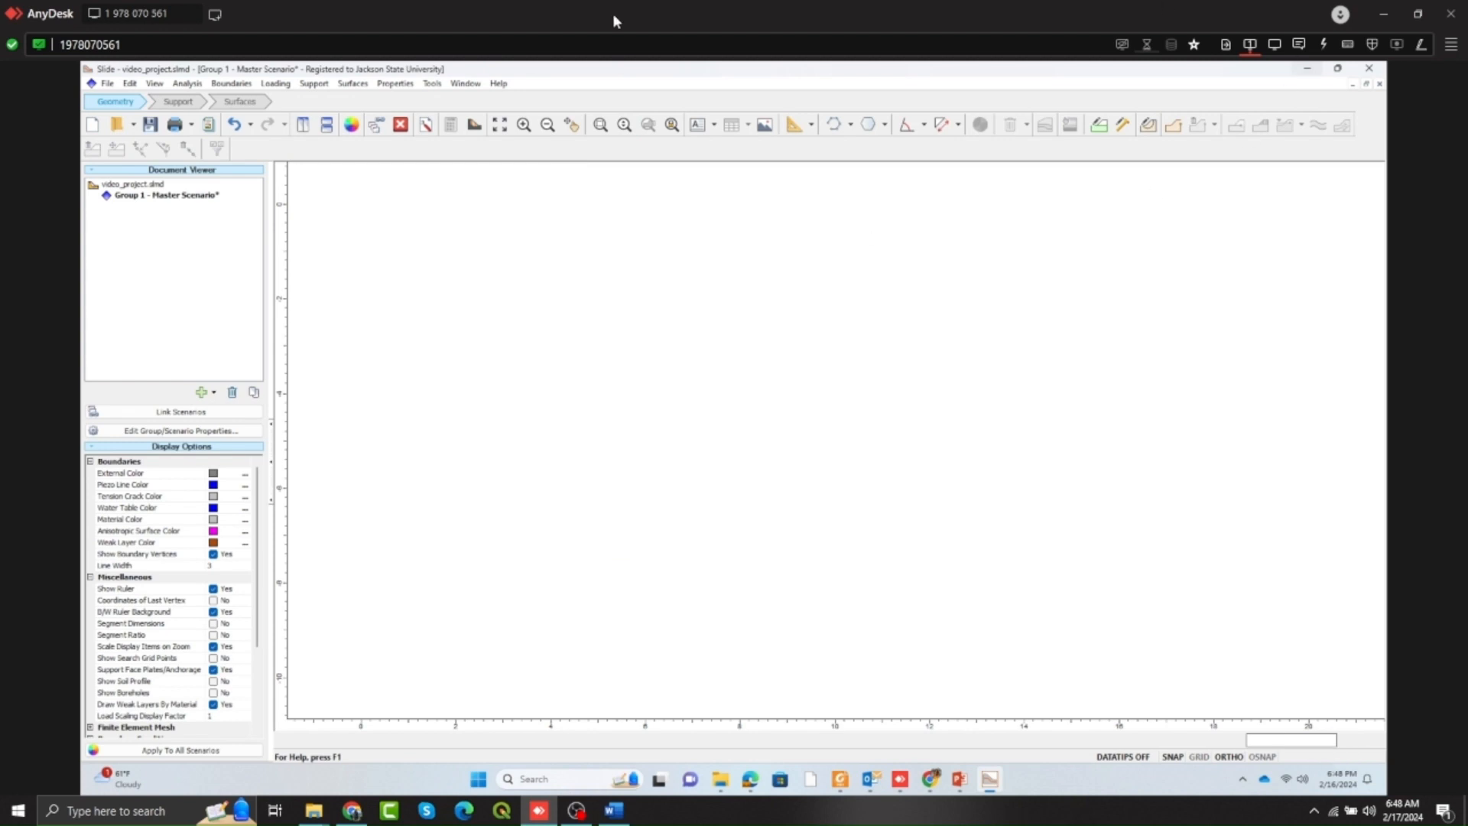
Start an external boundary with its first vertex at 0,0, consulting the slope figure in the Word document.
left_click(234, 84)
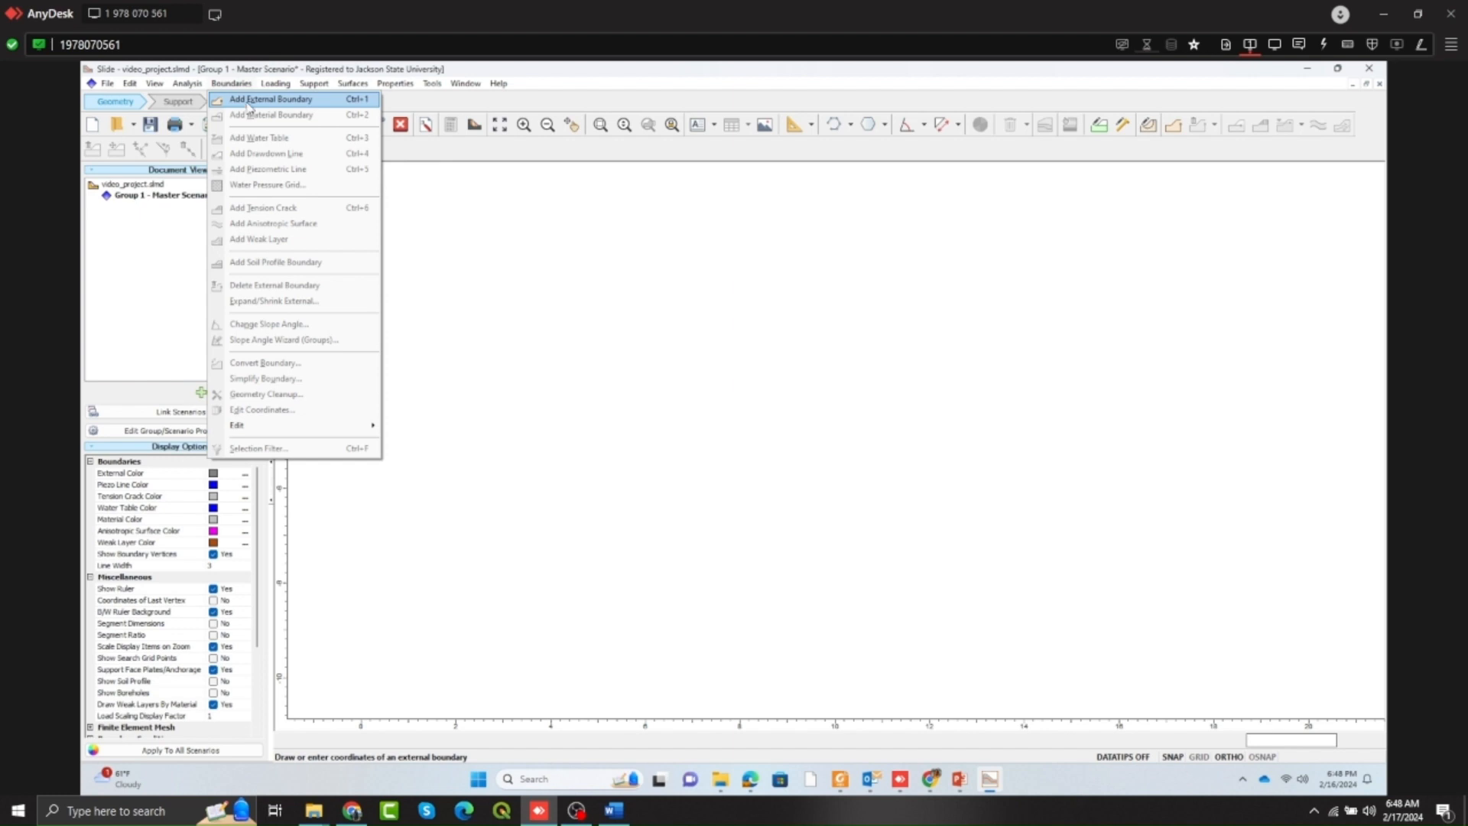
left_click(248, 100)
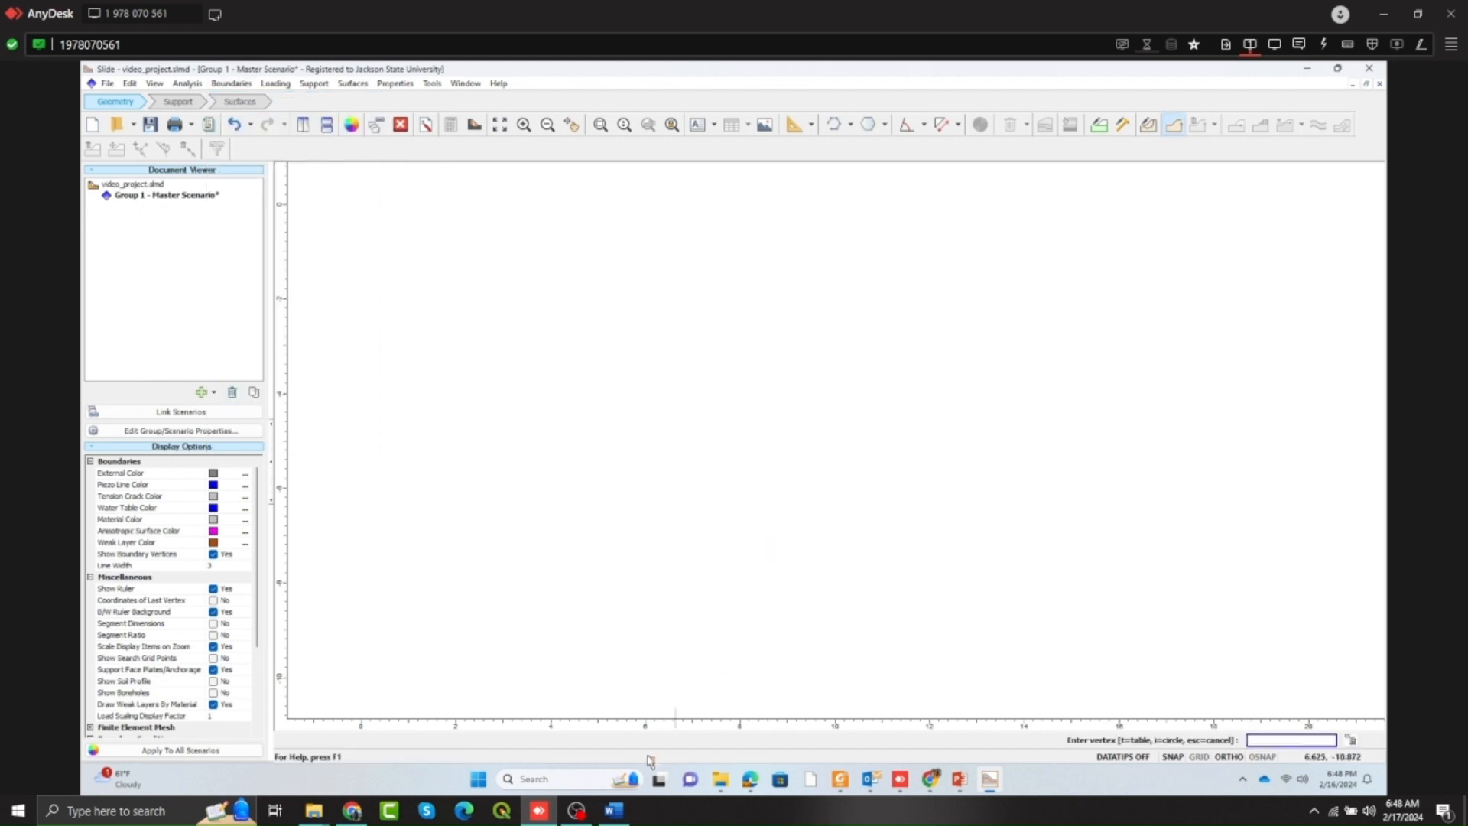
left_click(613, 810)
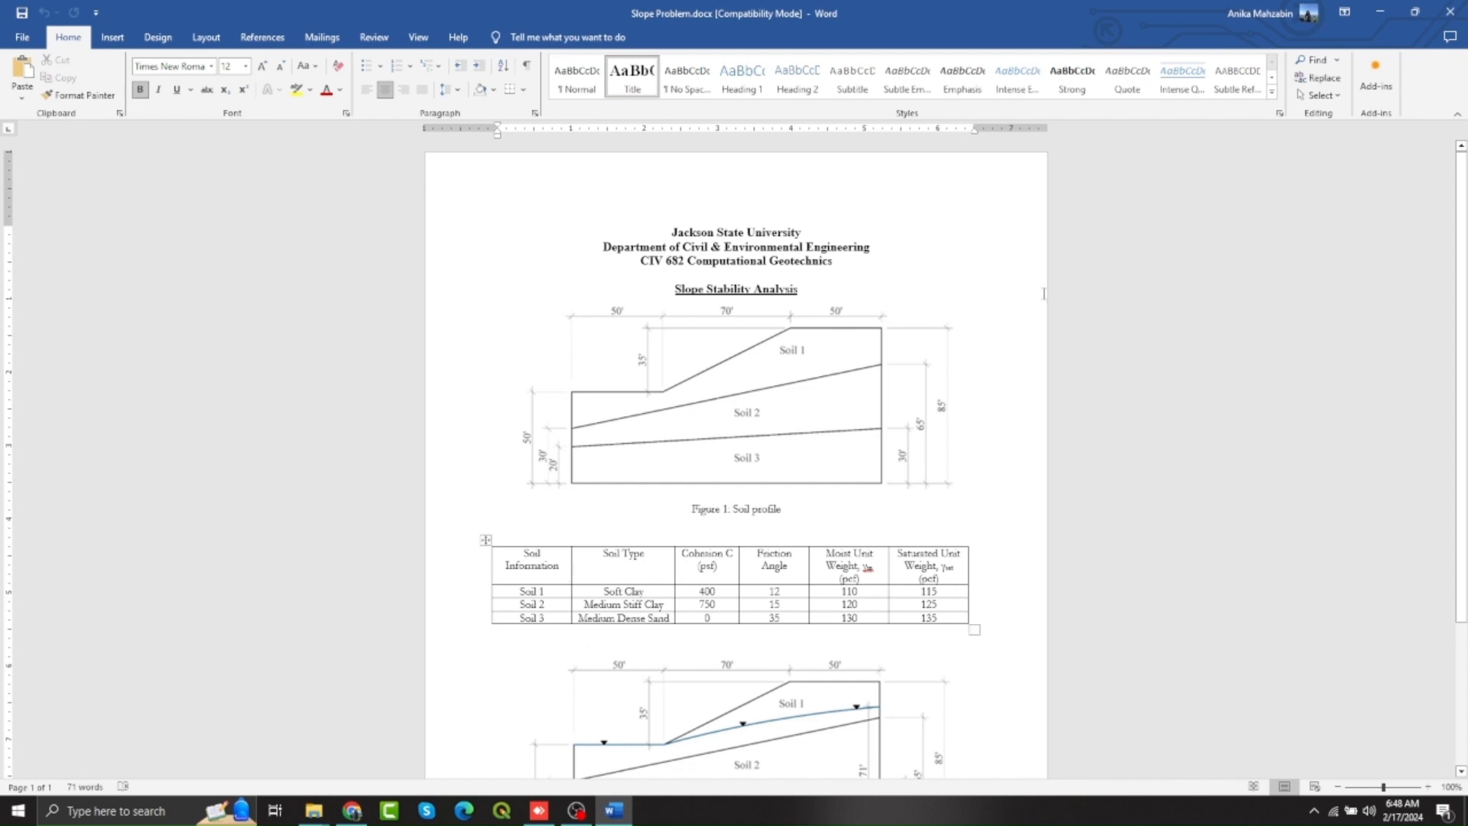
left_click(1370, 14)
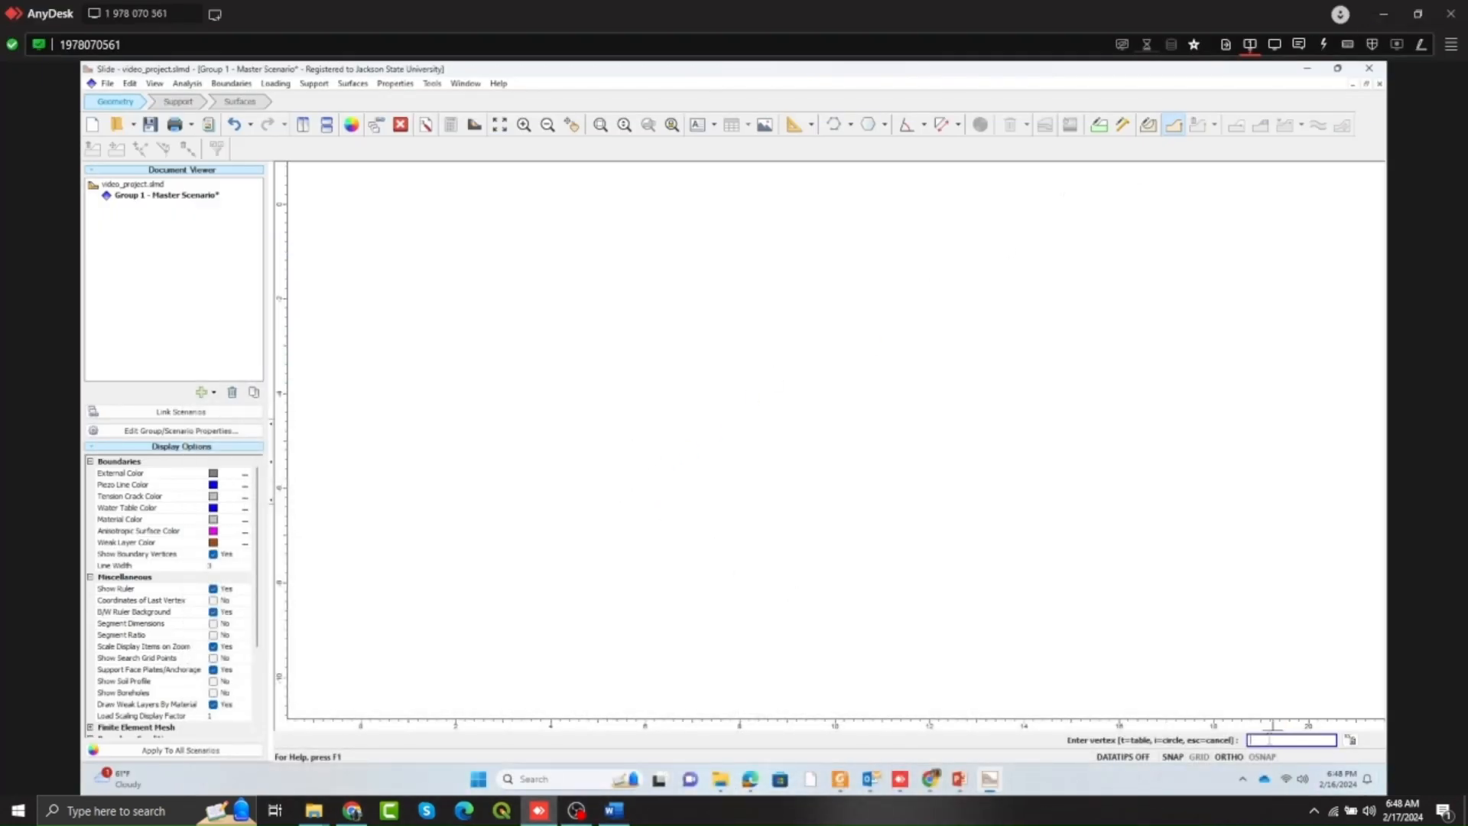
type("0")
key("Return")
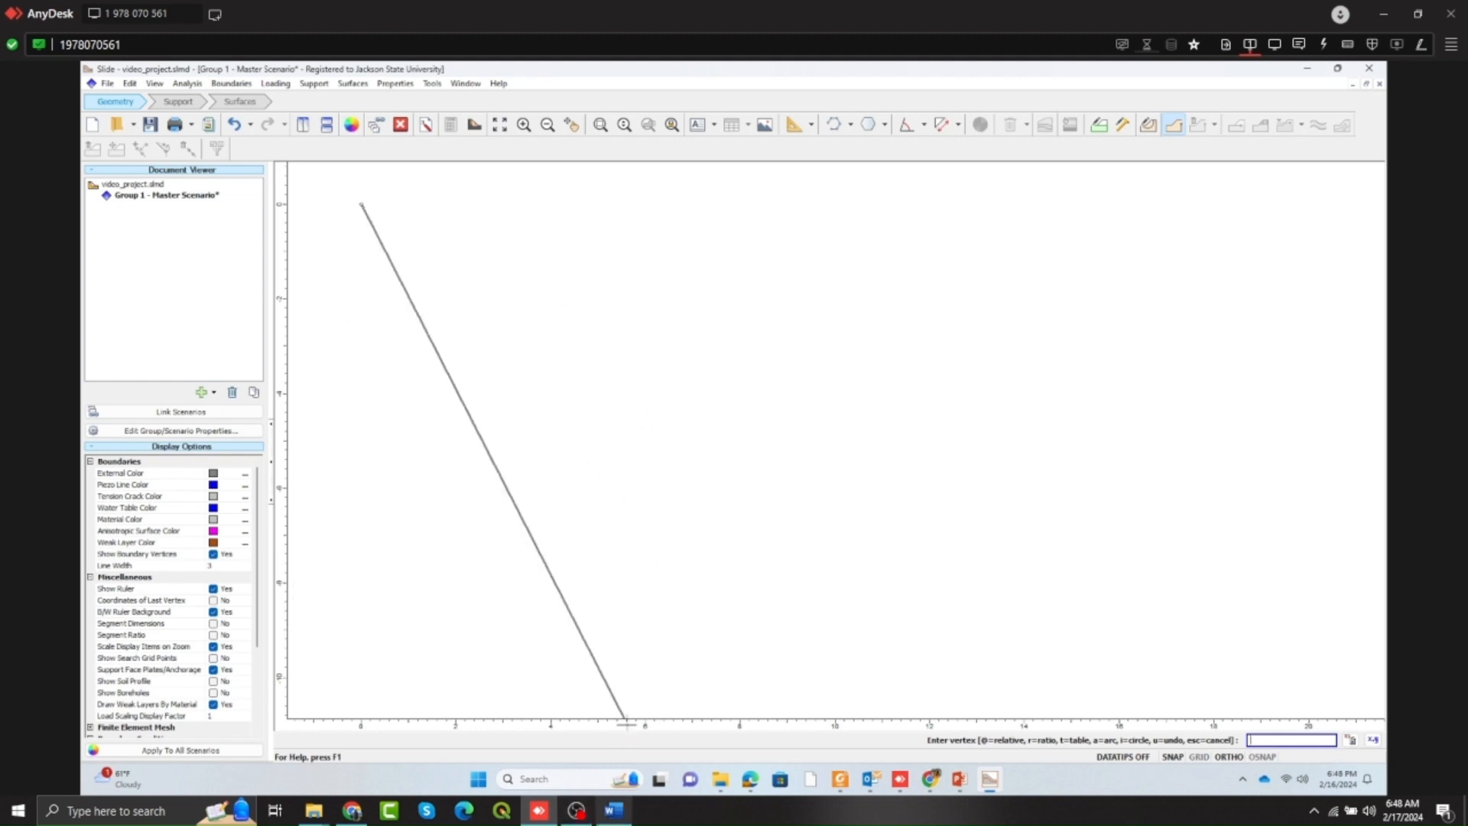
Add external boundary vertices at 0,50 and 50,50, taking the dimensions from the slope figure in the Word document.
left_click(606, 816)
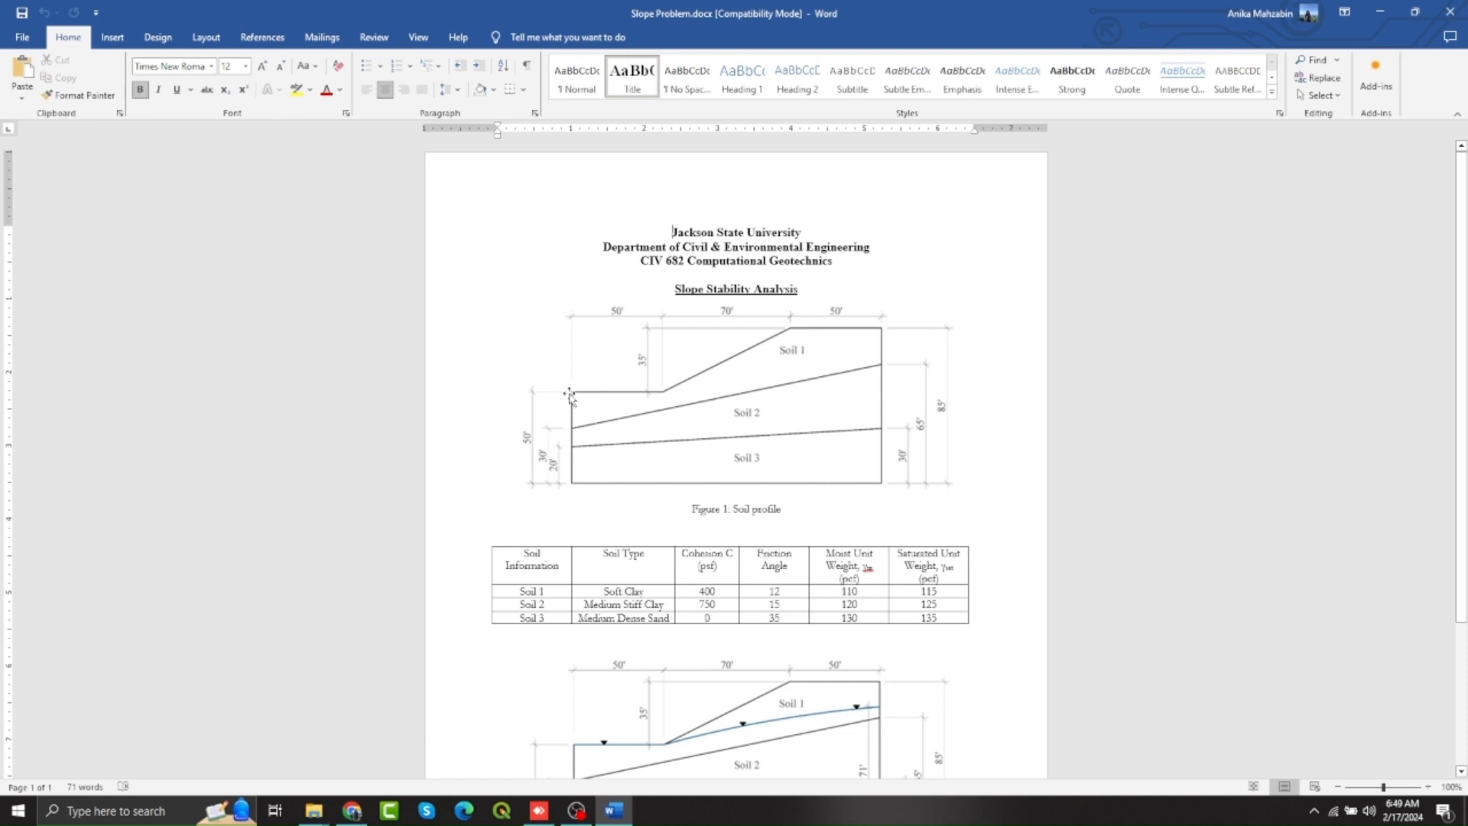
left_click(615, 813)
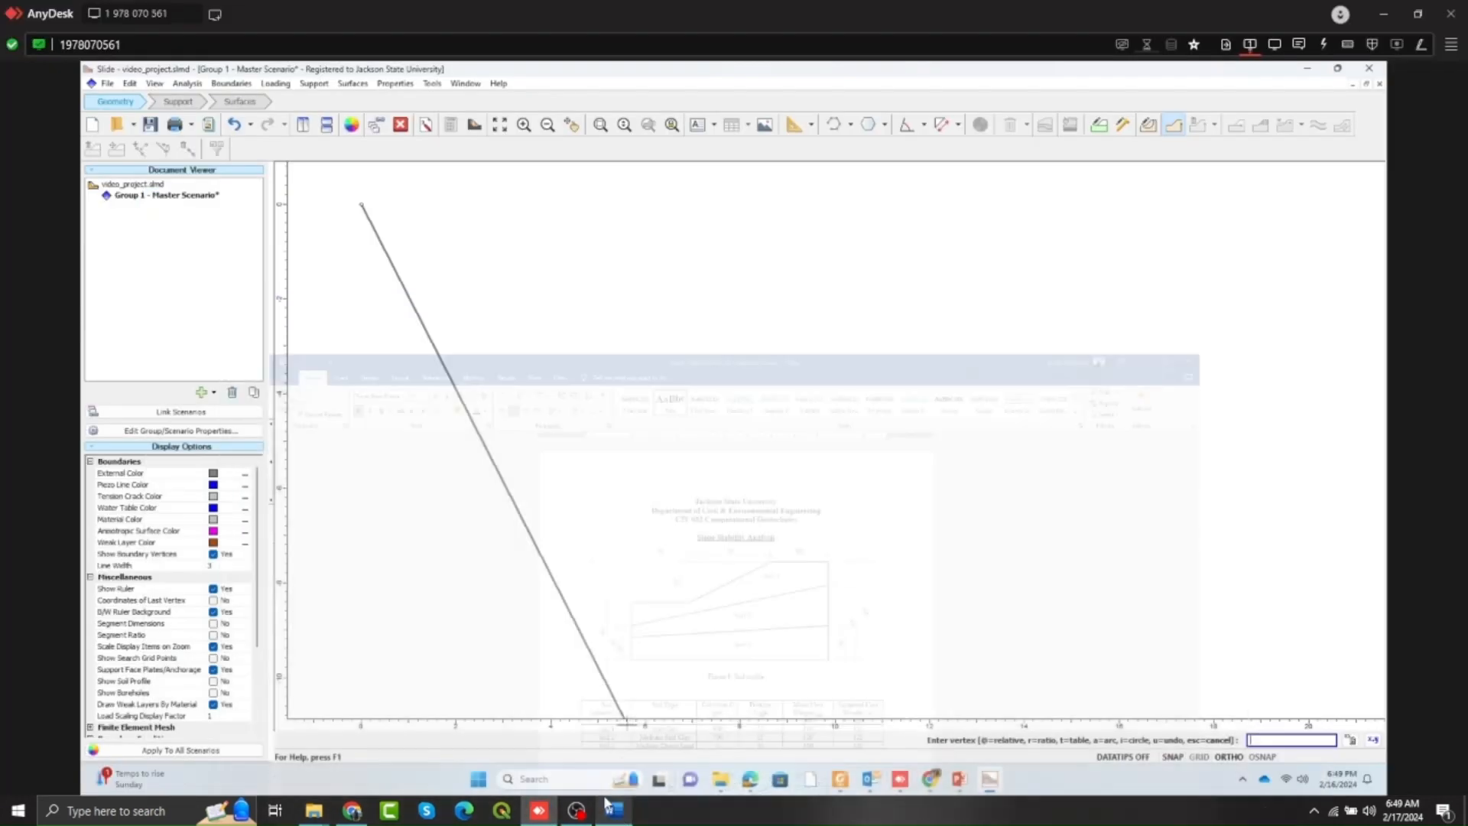
scroll(445, 441, "up", 3)
scroll(678, 516, "down", 5)
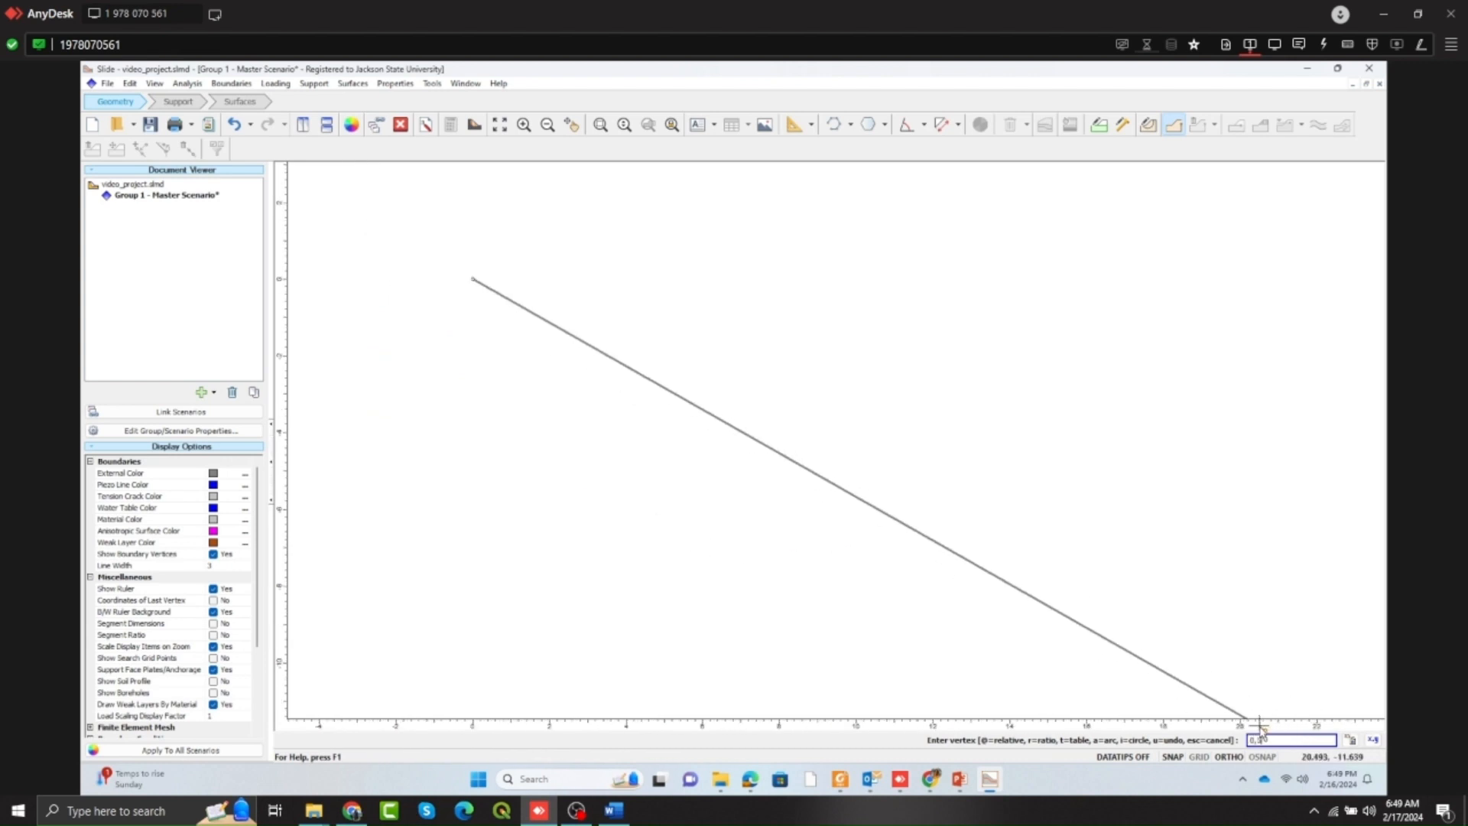
key("Return")
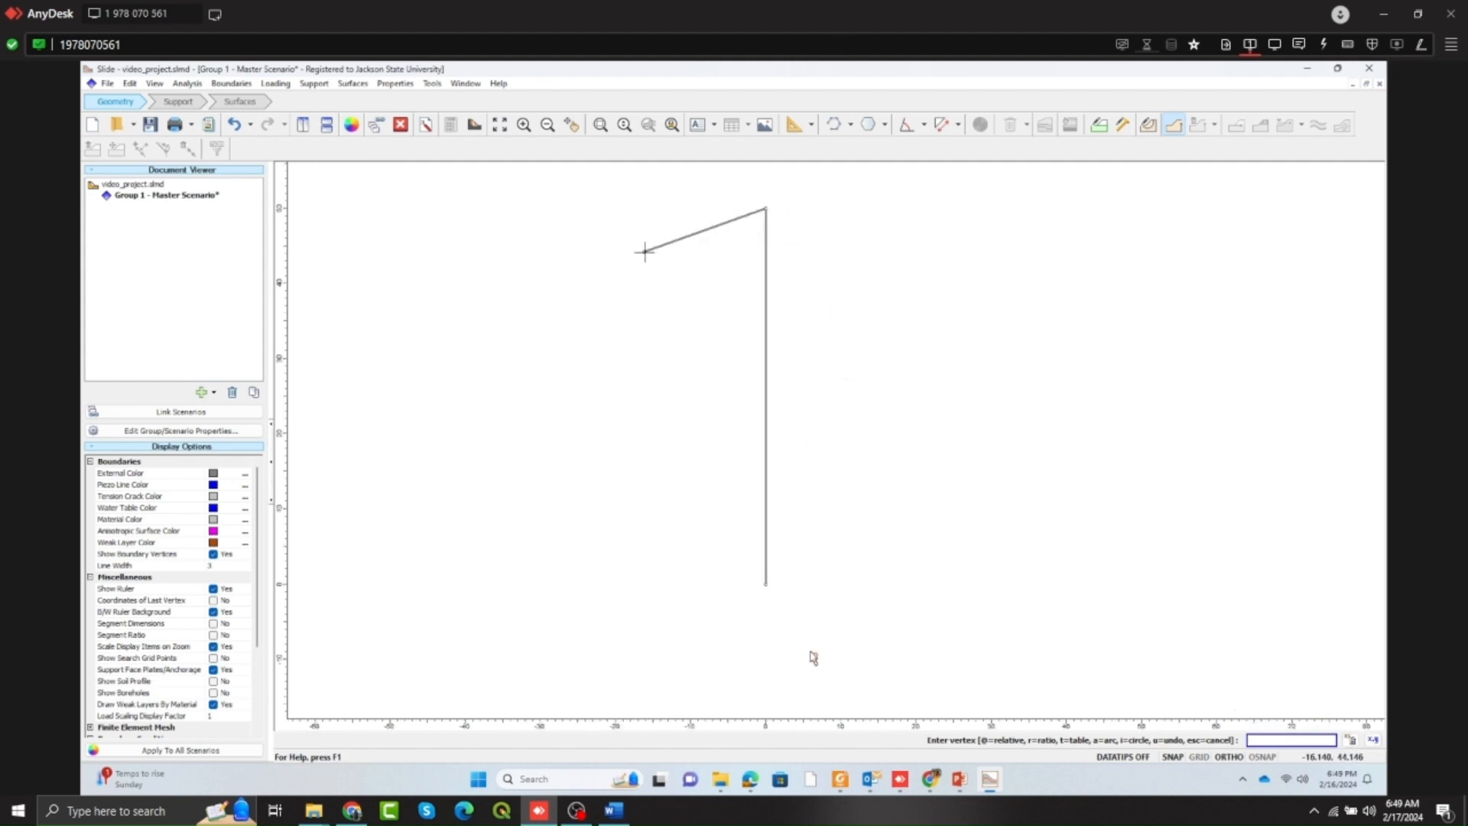
left_click(613, 811)
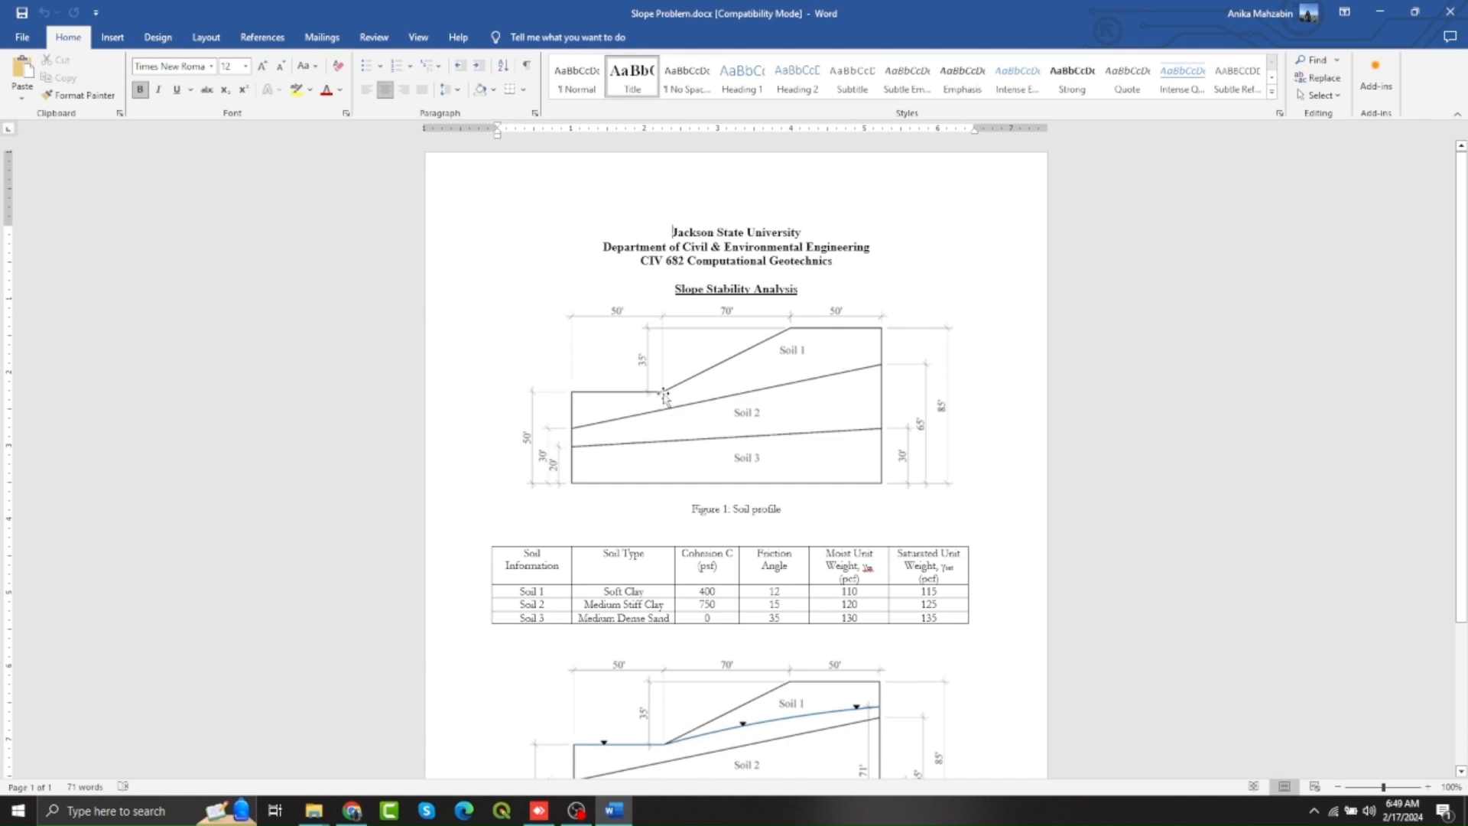
left_click(625, 817)
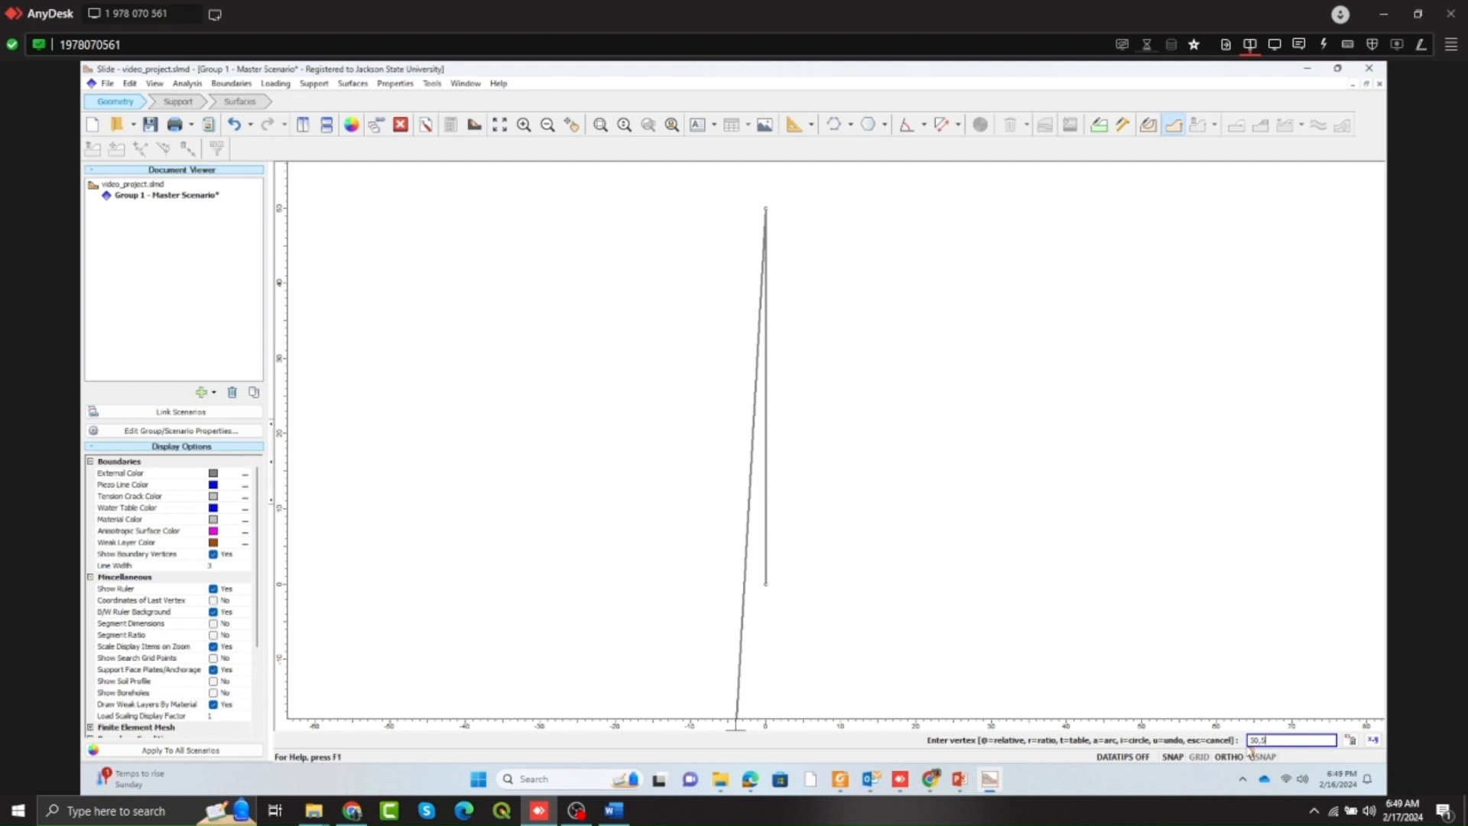
key("Return")
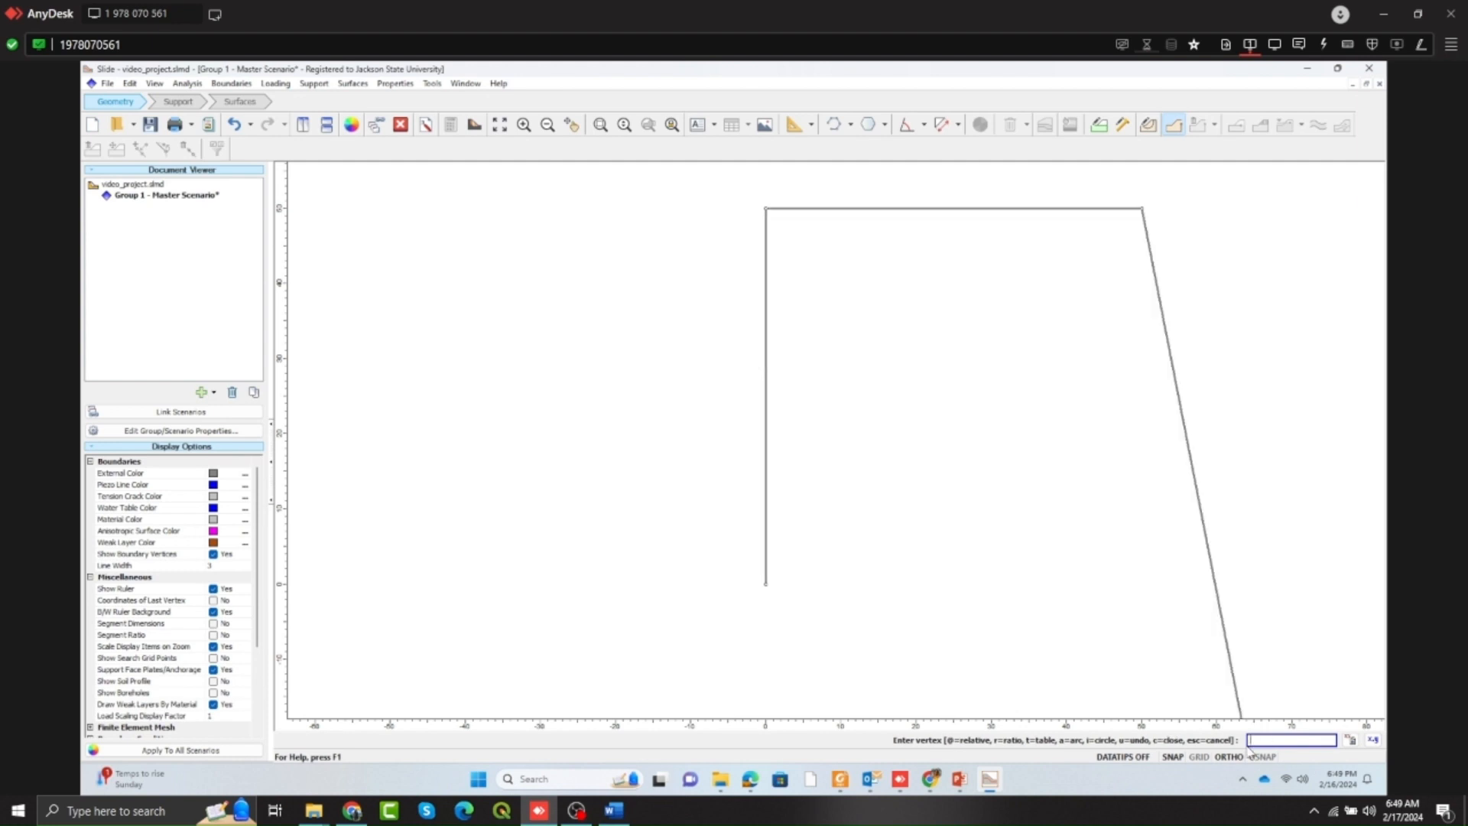
Continue the external boundary along the slope and crest with vertices at 120,85 and 170,85, following the Word document's figure.
left_click(616, 812)
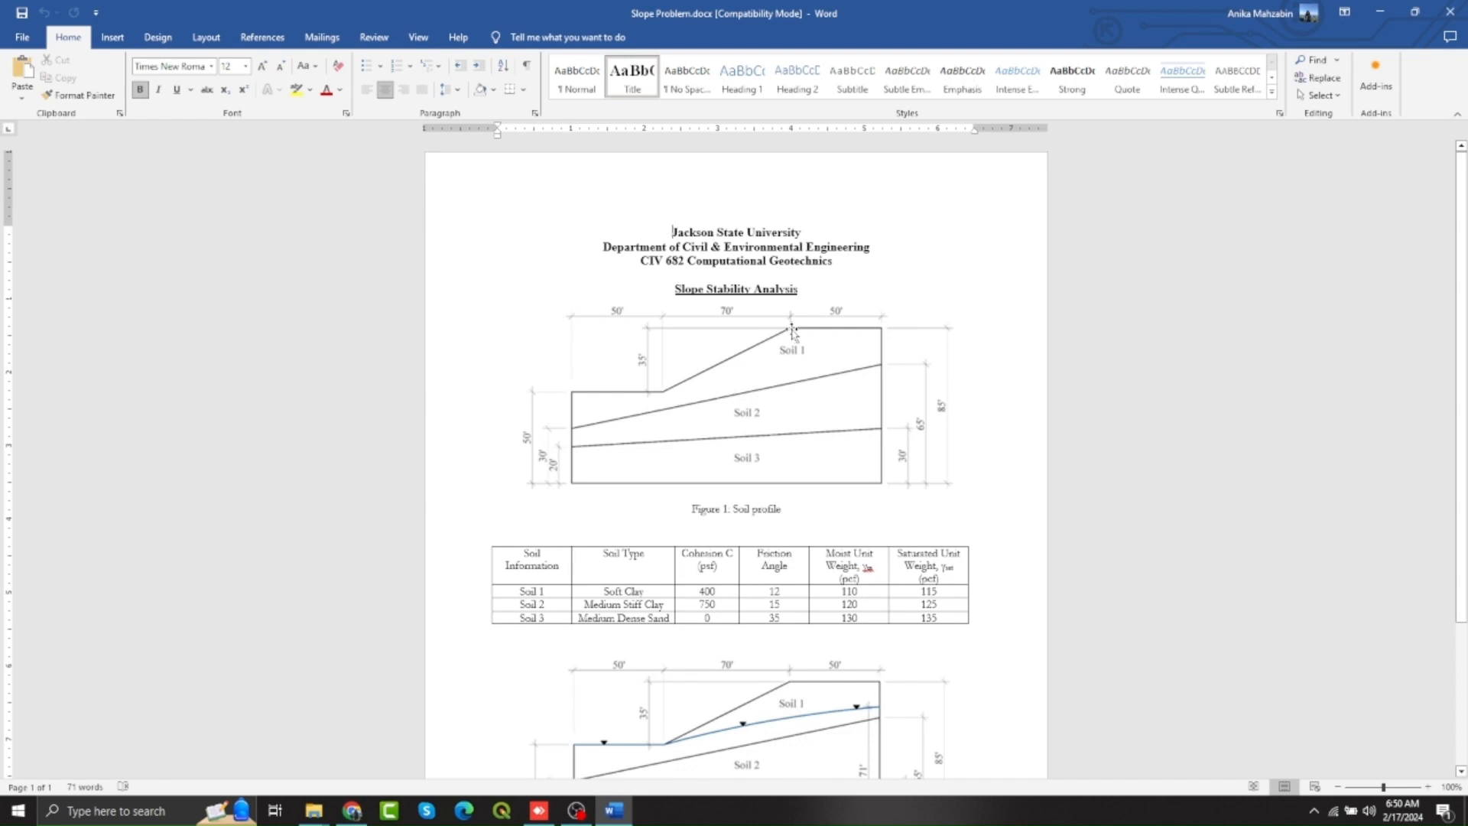
left_click(613, 810)
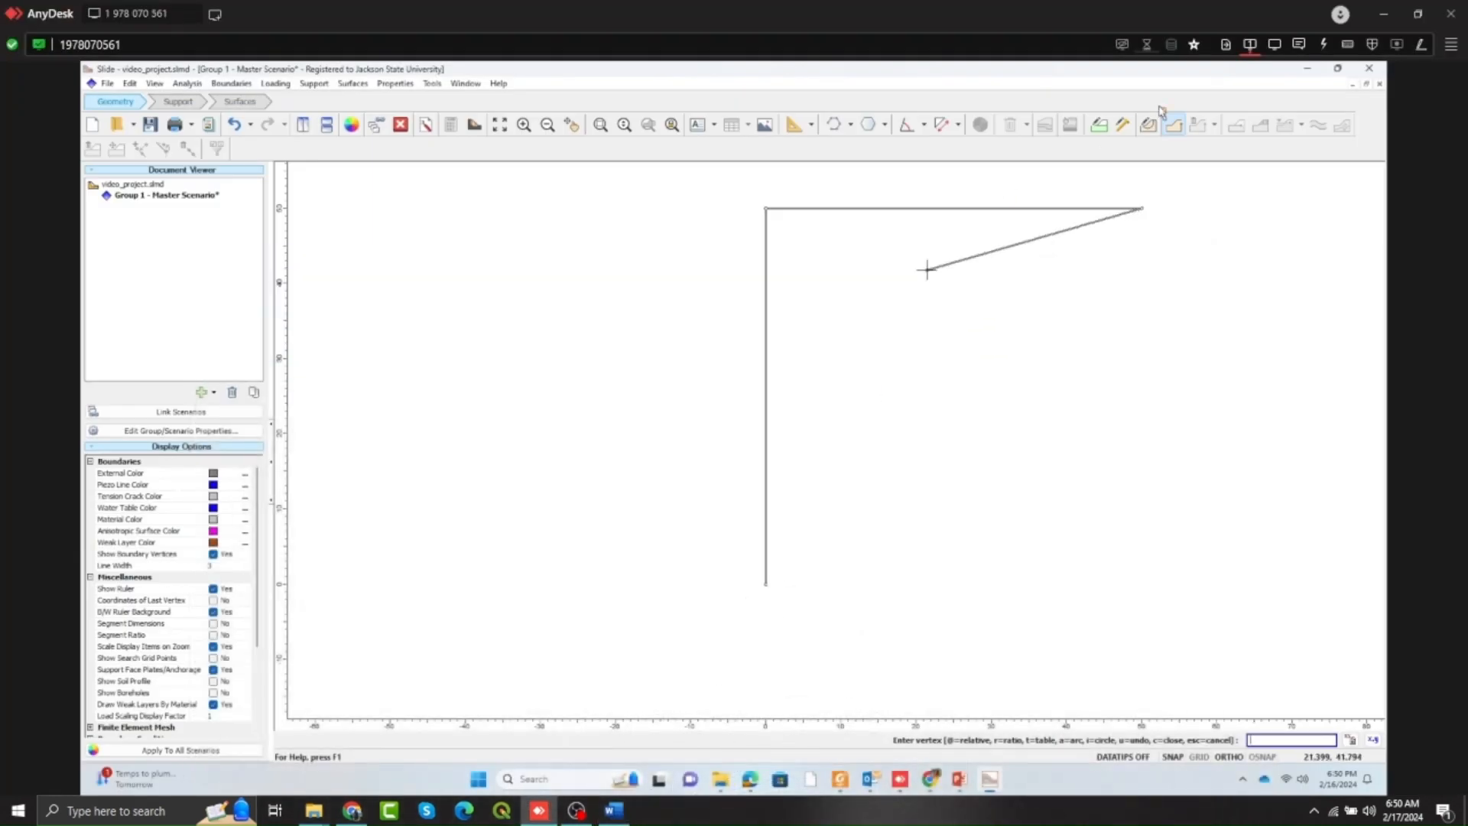
scroll(849, 409, "down", 2)
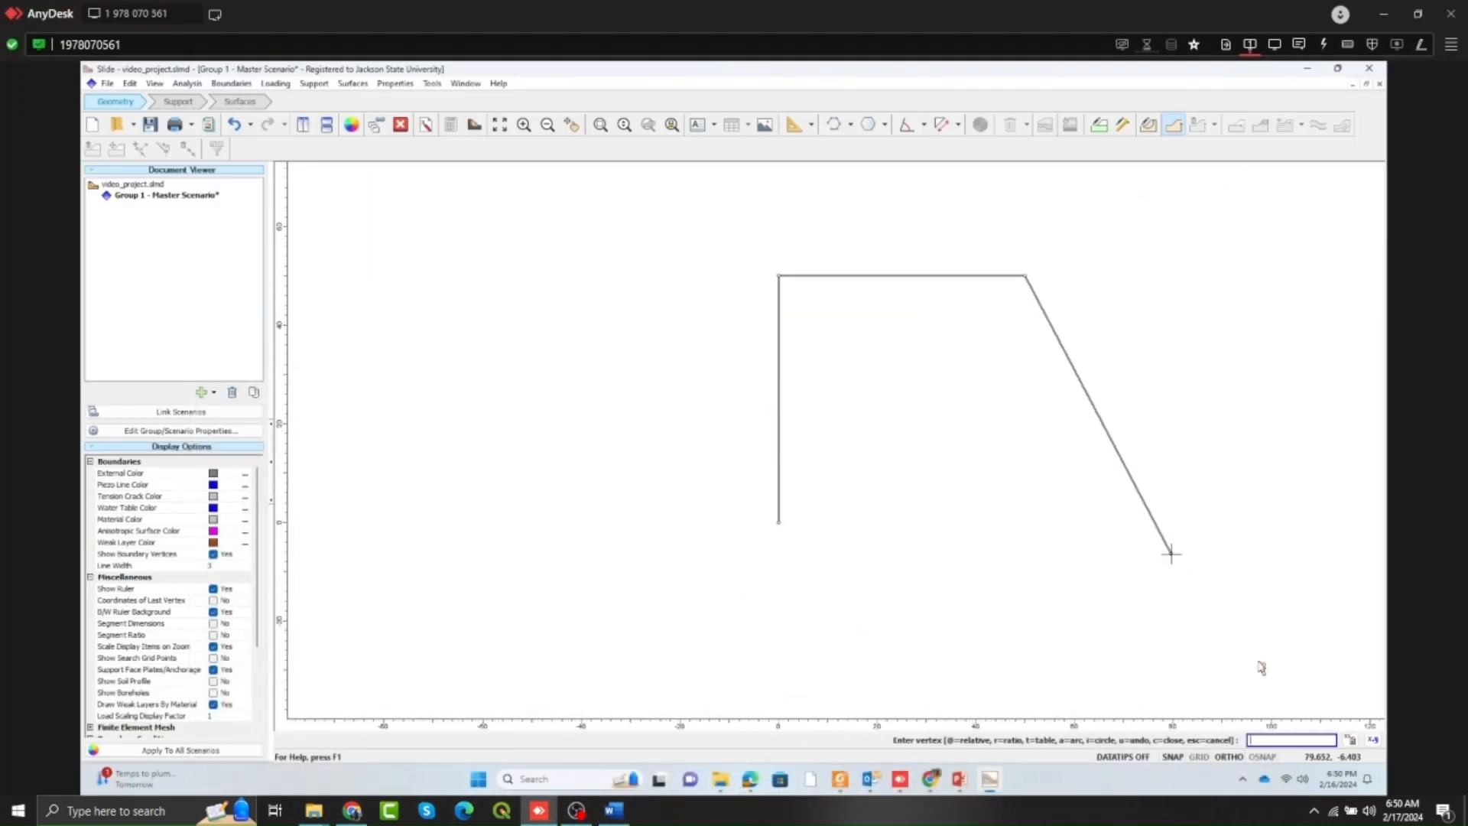
left_click(1262, 739)
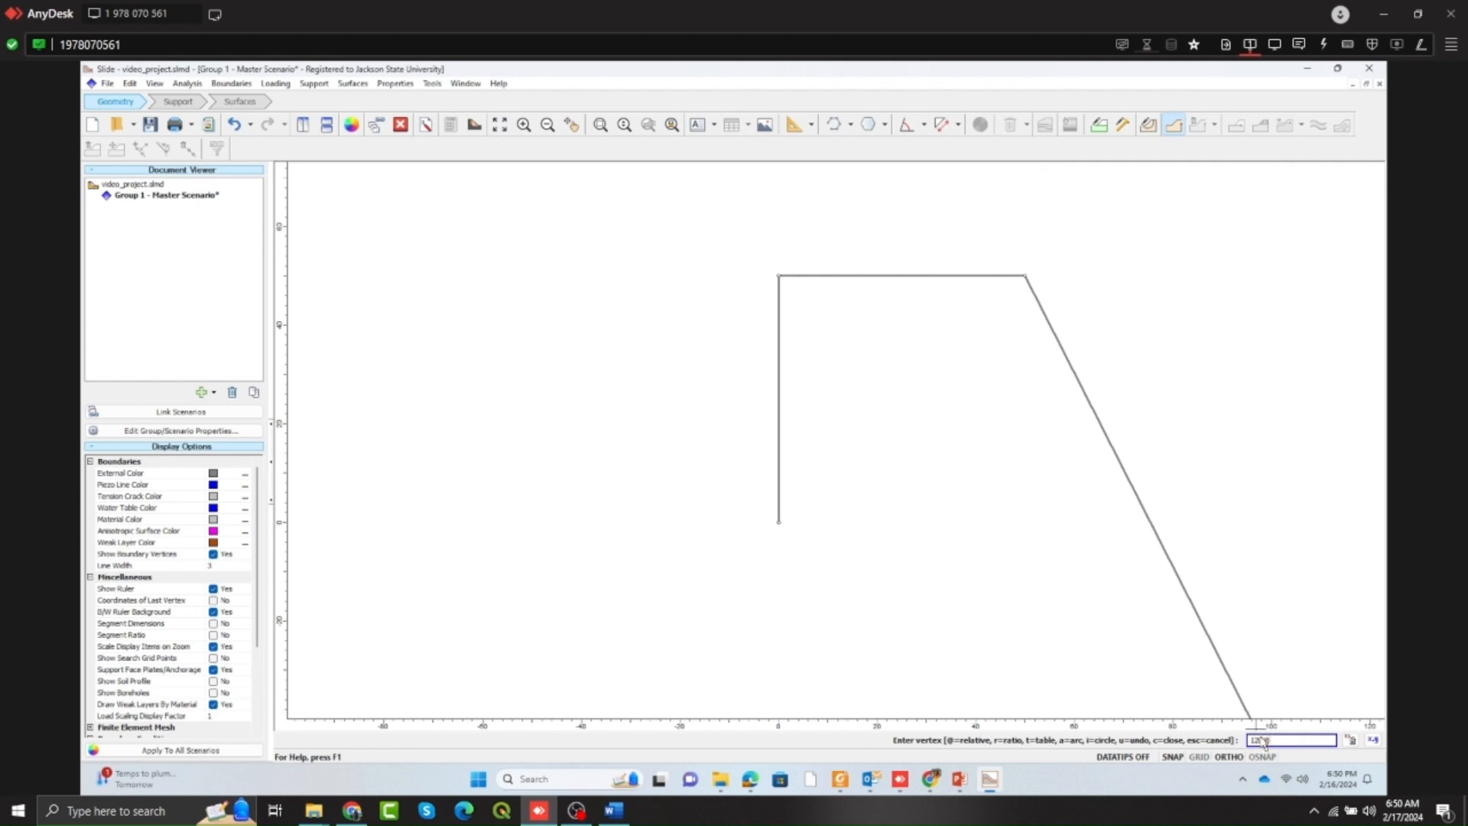
type("120,85")
key("Return")
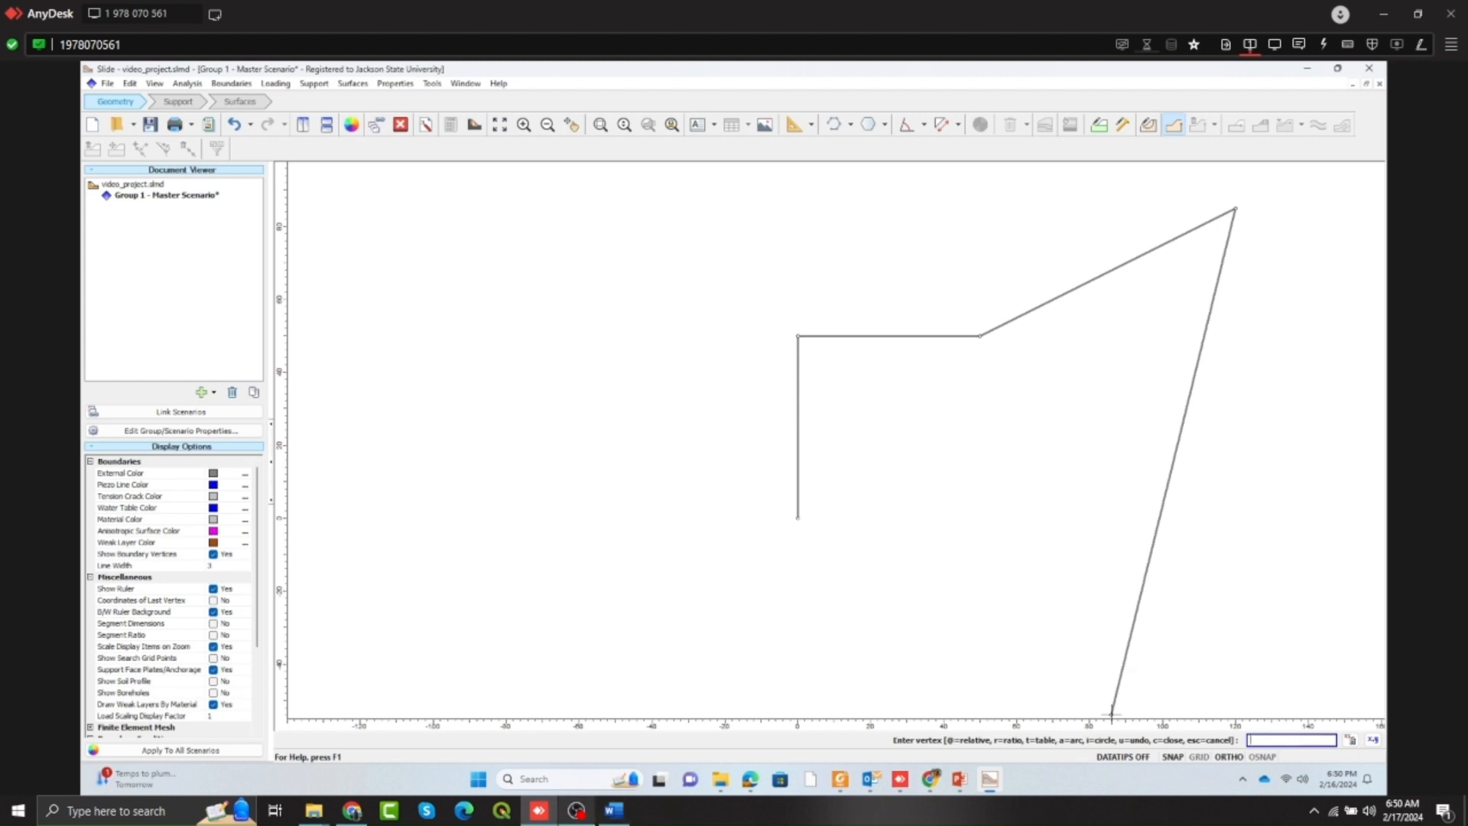
left_click(623, 813)
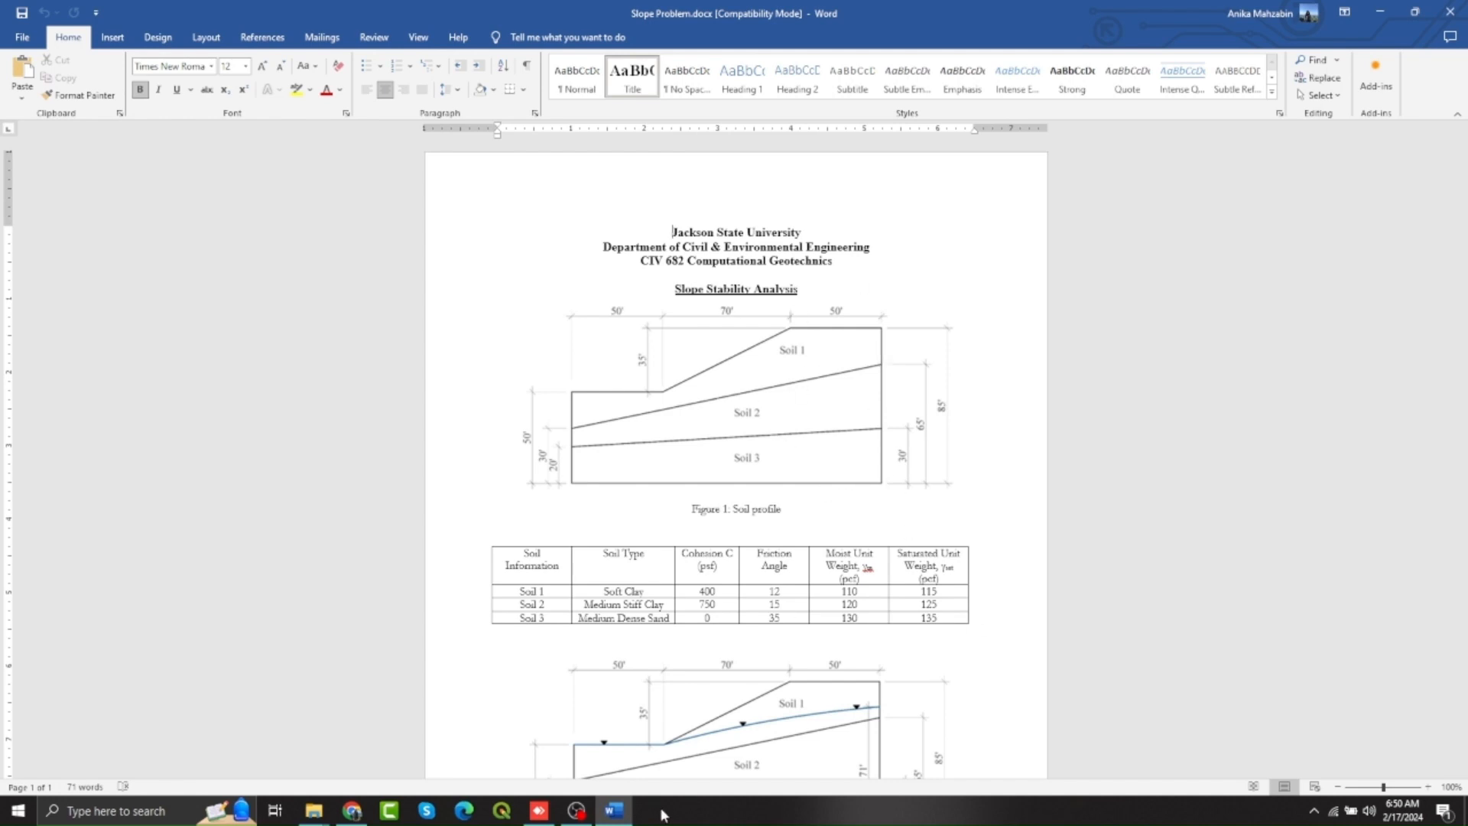
left_click(620, 816)
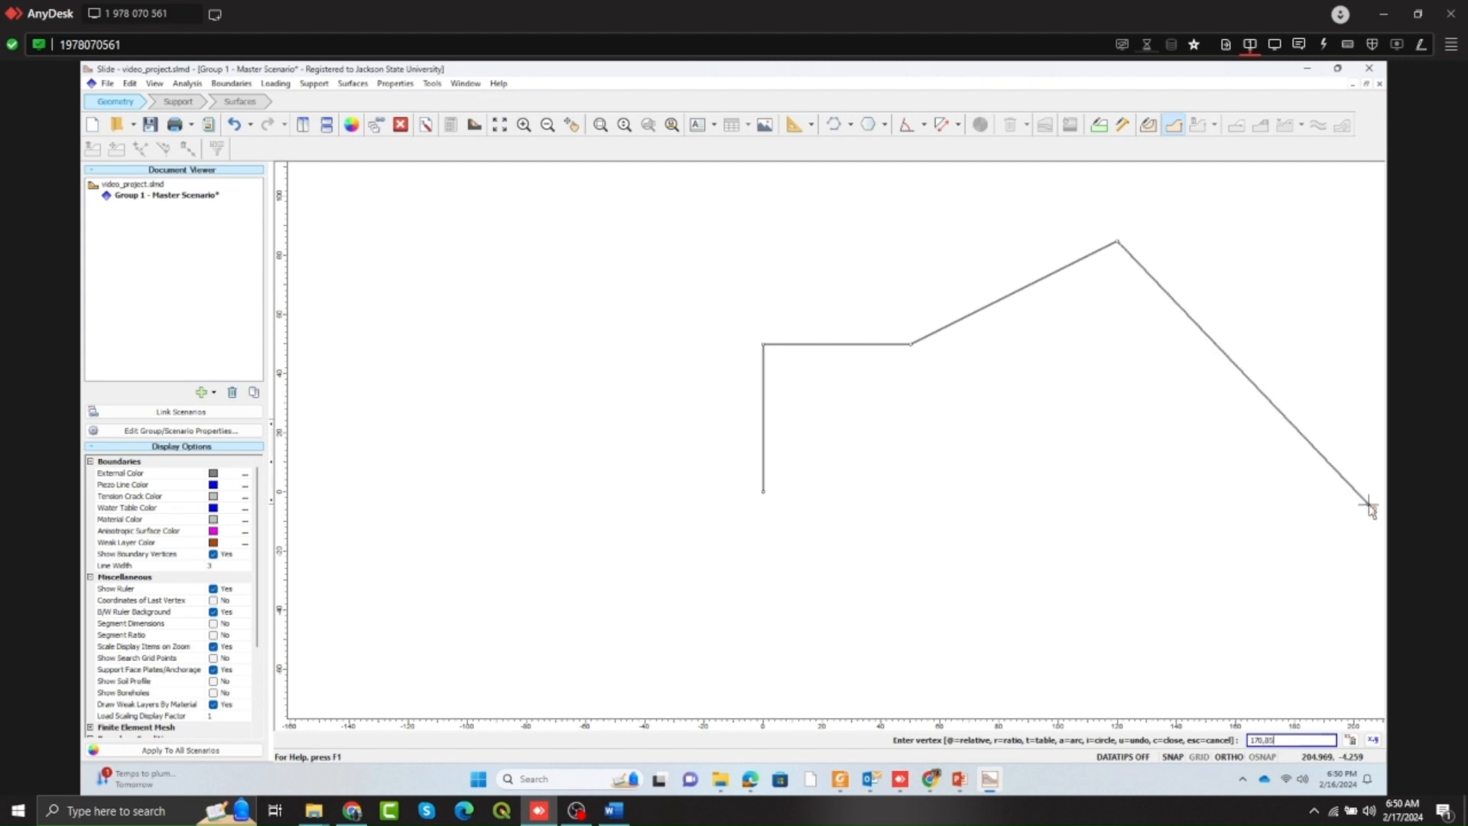
key("Return")
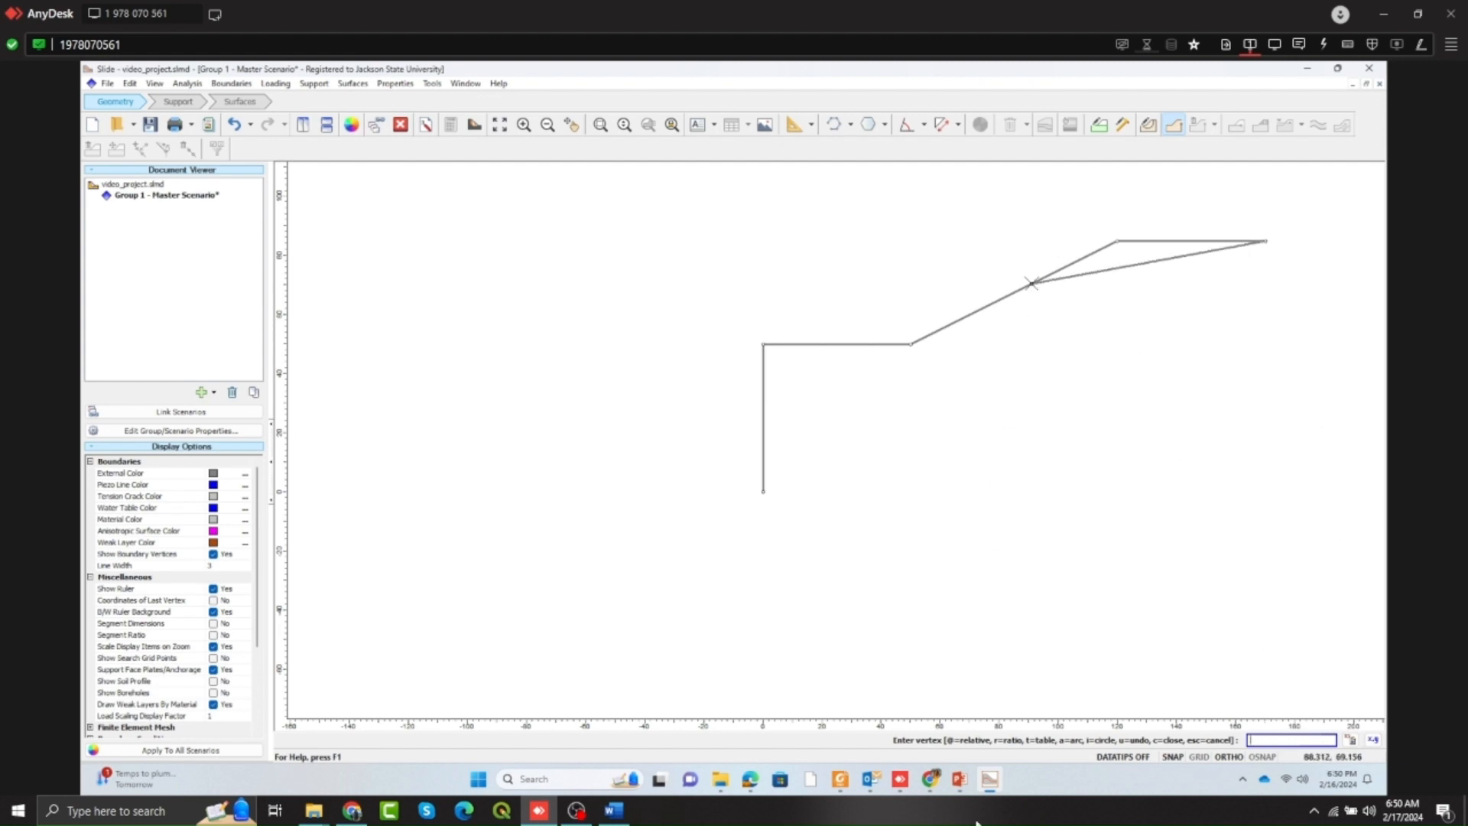
Add the external boundary vertex at 170,0, close the outline at the origin, and dismiss the material properties dialog without changes.
left_click(621, 819)
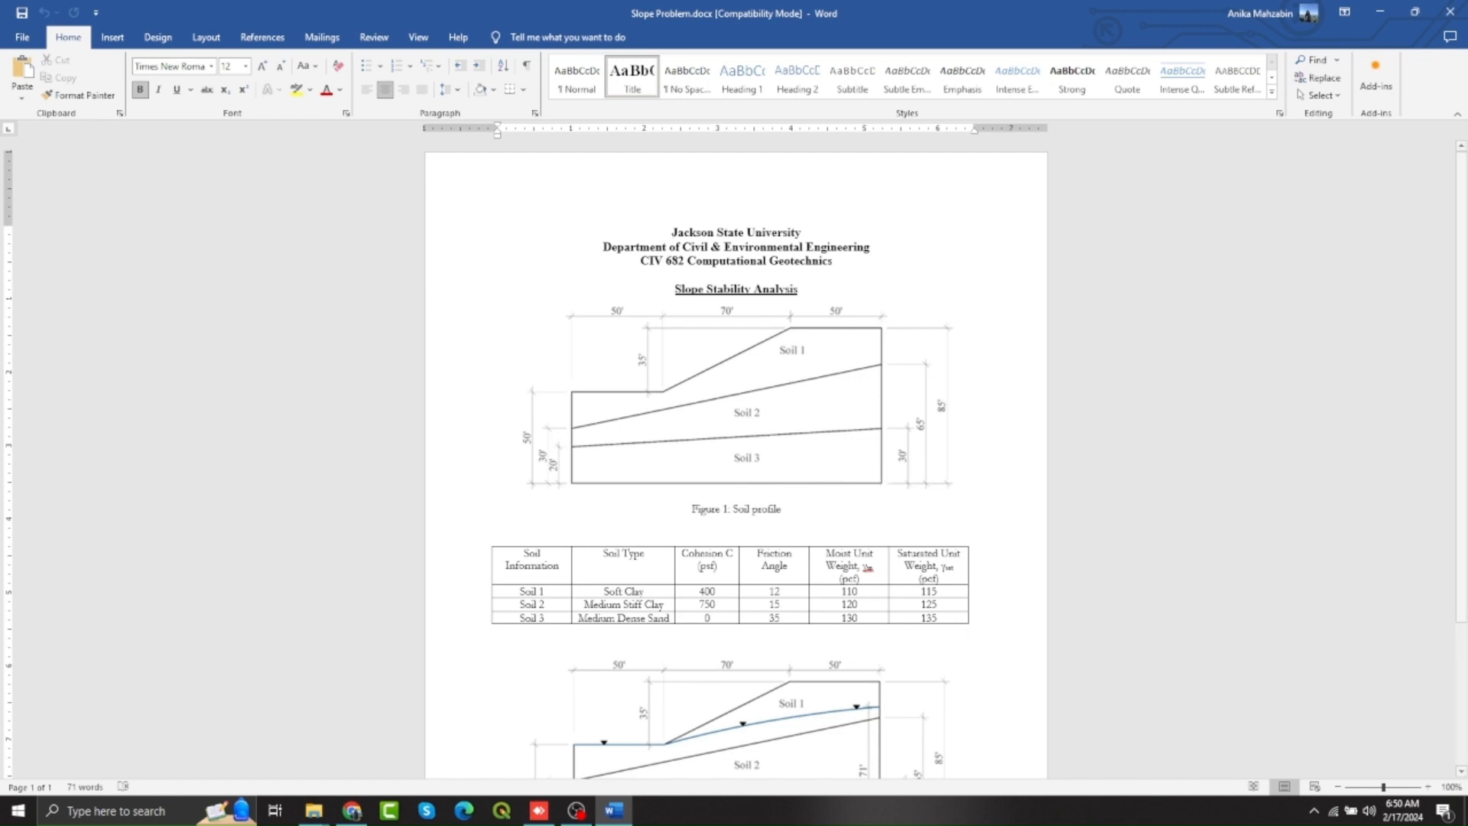
key("alt+Tab")
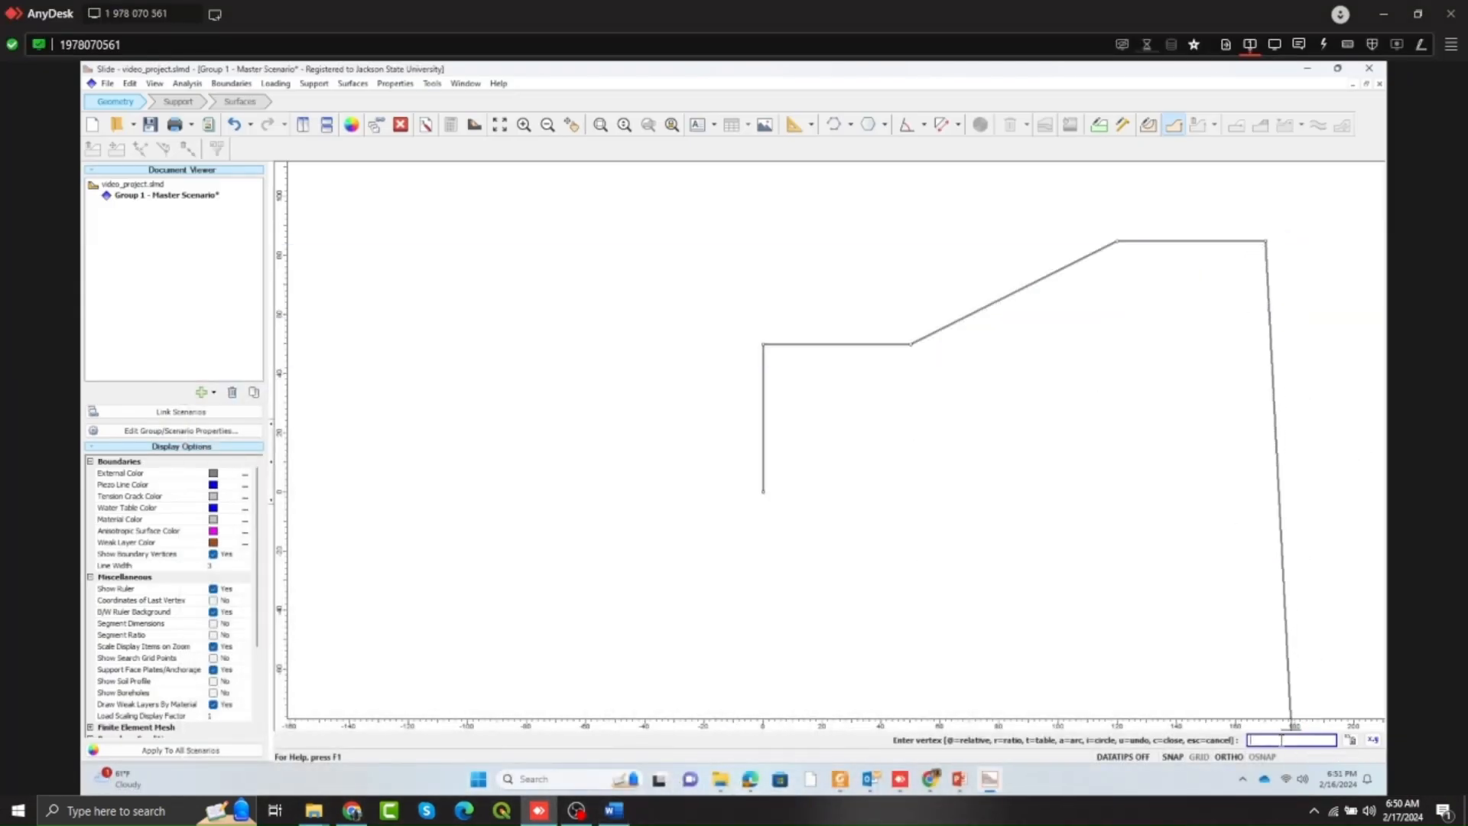
type("170,0")
key("Return")
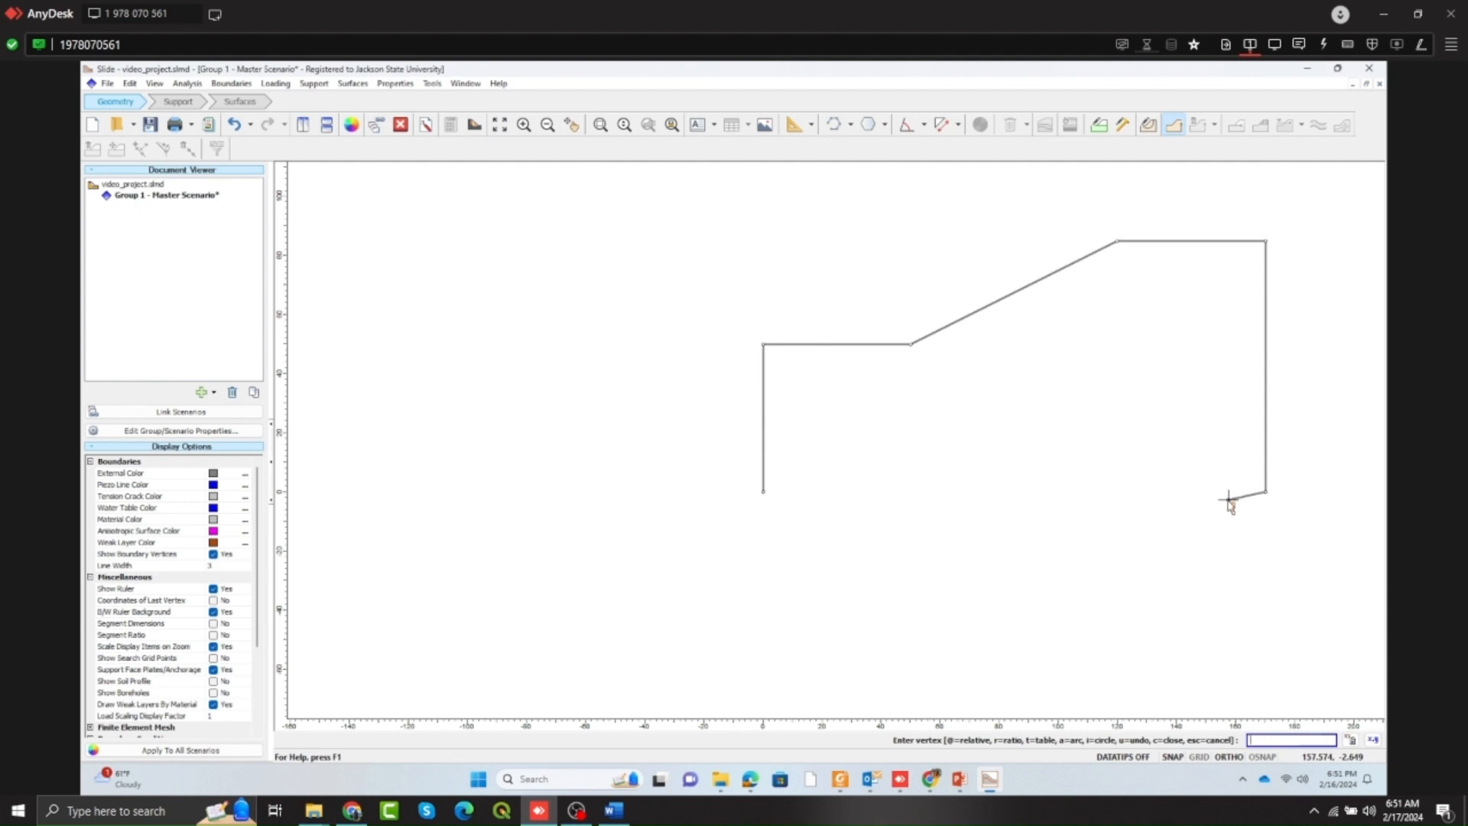
left_click(763, 492)
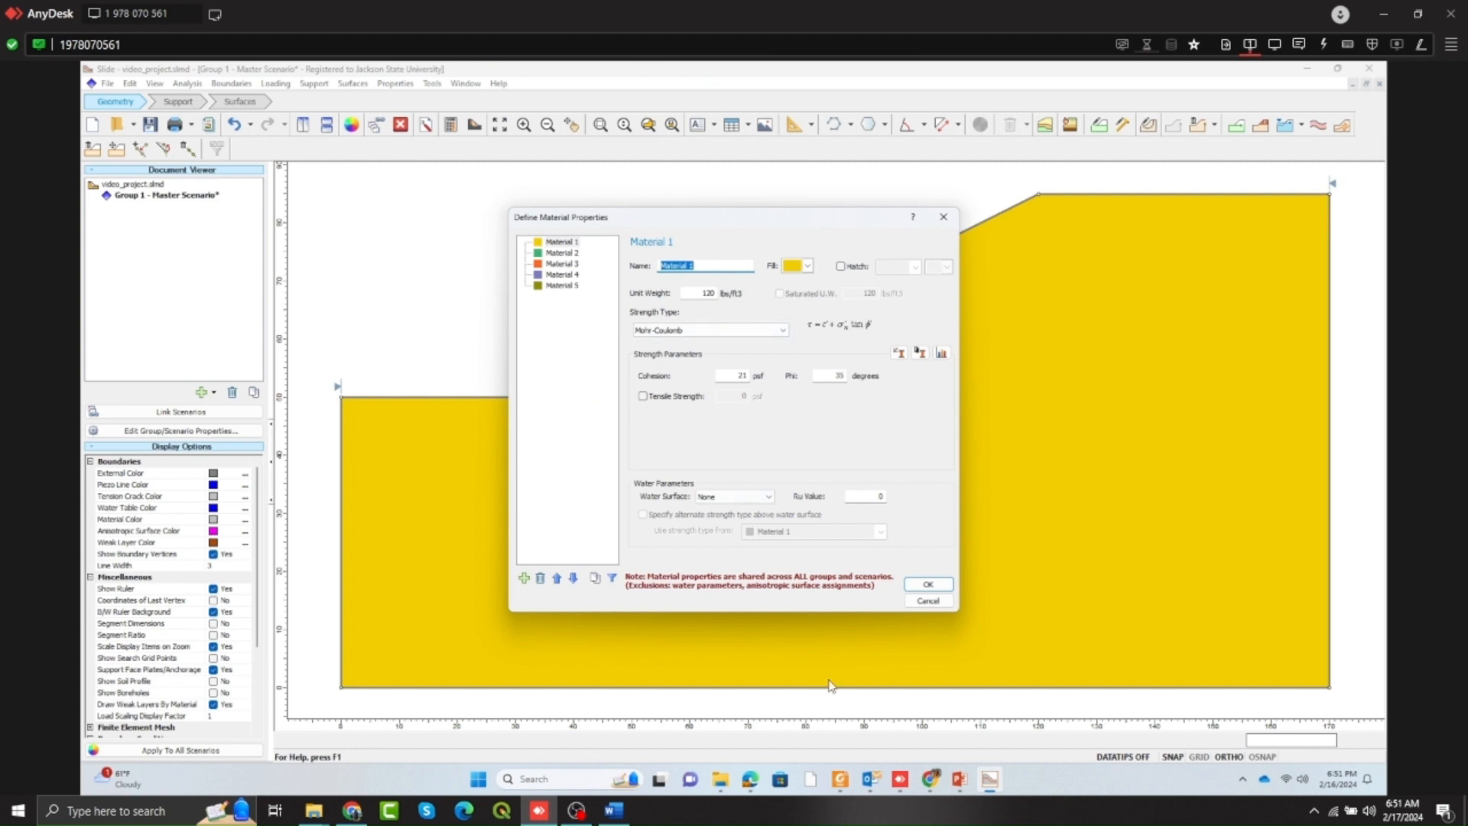
left_click(944, 218)
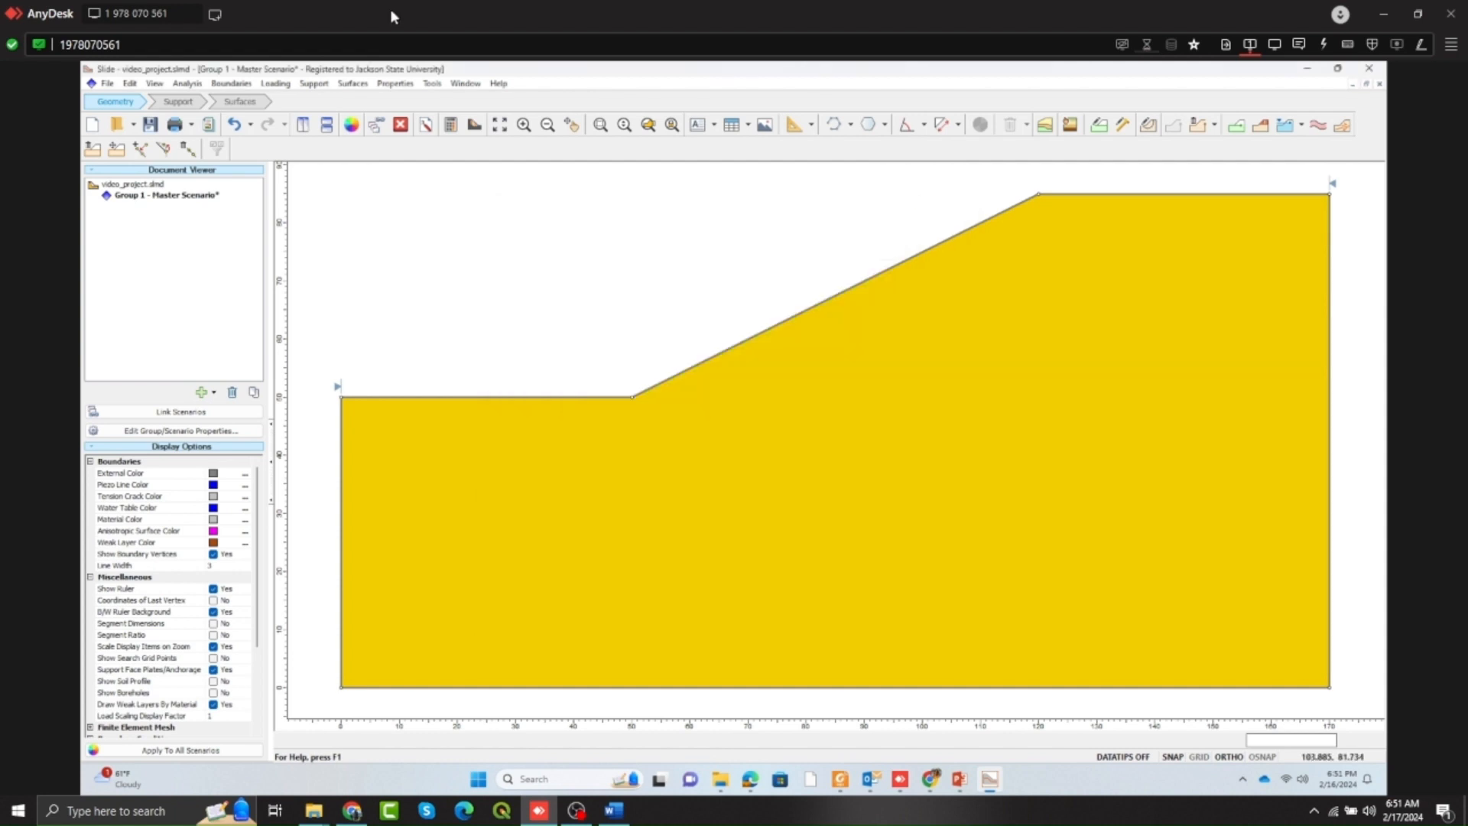
left_click(221, 83)
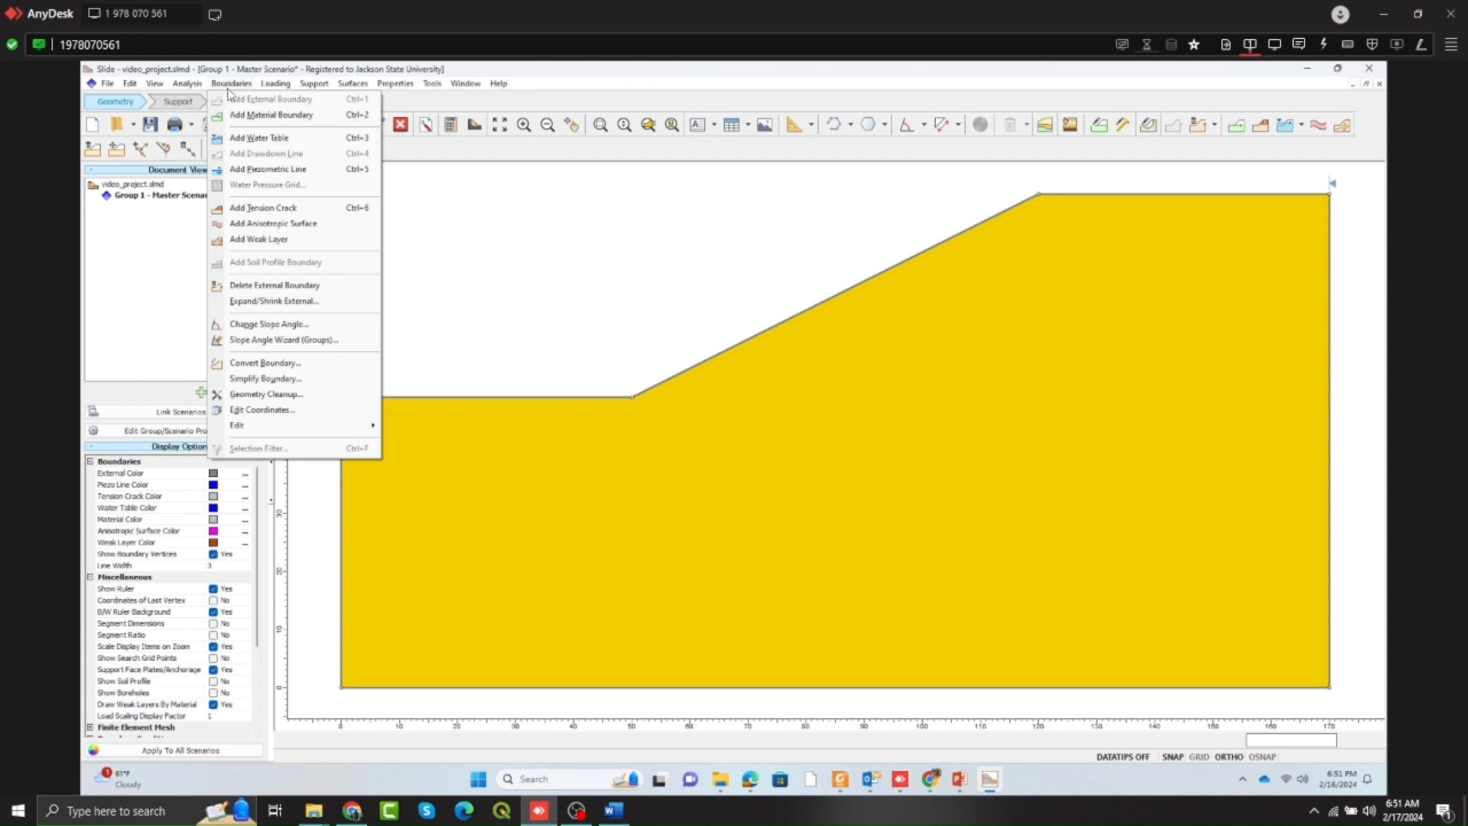
left_click(252, 115)
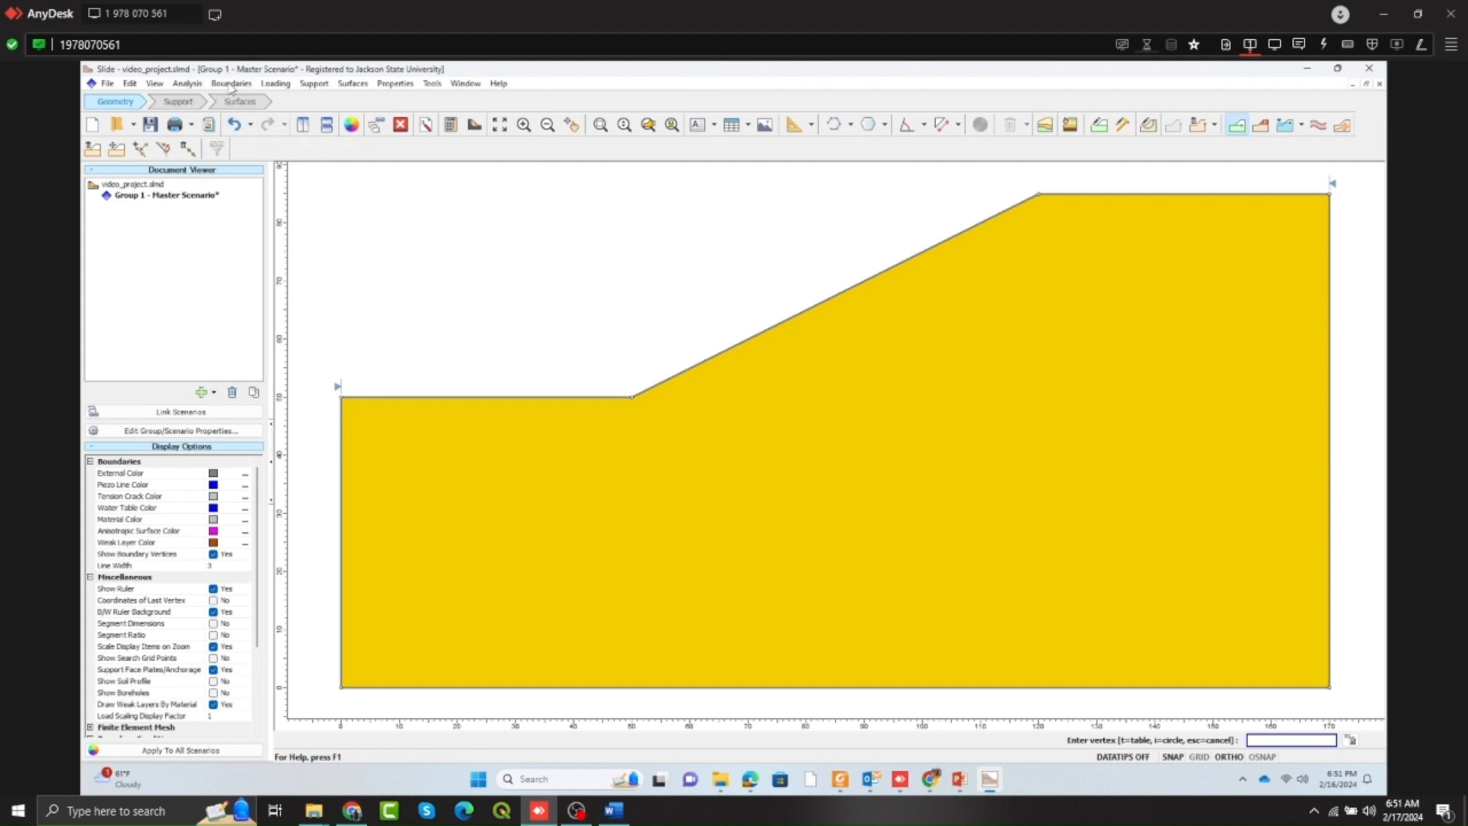
left_click(229, 86)
left_click(257, 116)
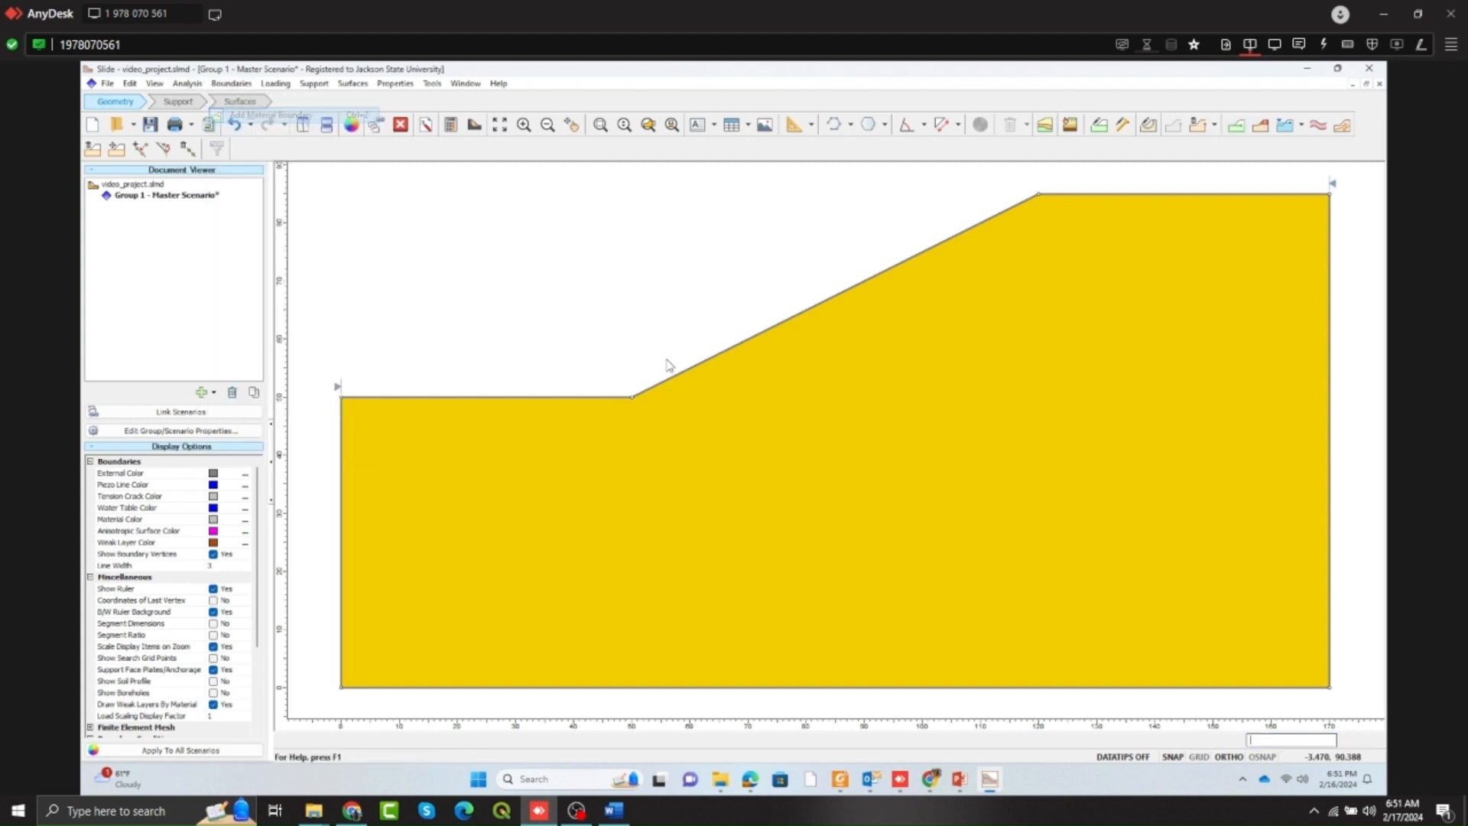
left_click(687, 443)
scroll(687, 442, "down", 2)
scroll(691, 474, "up", 1)
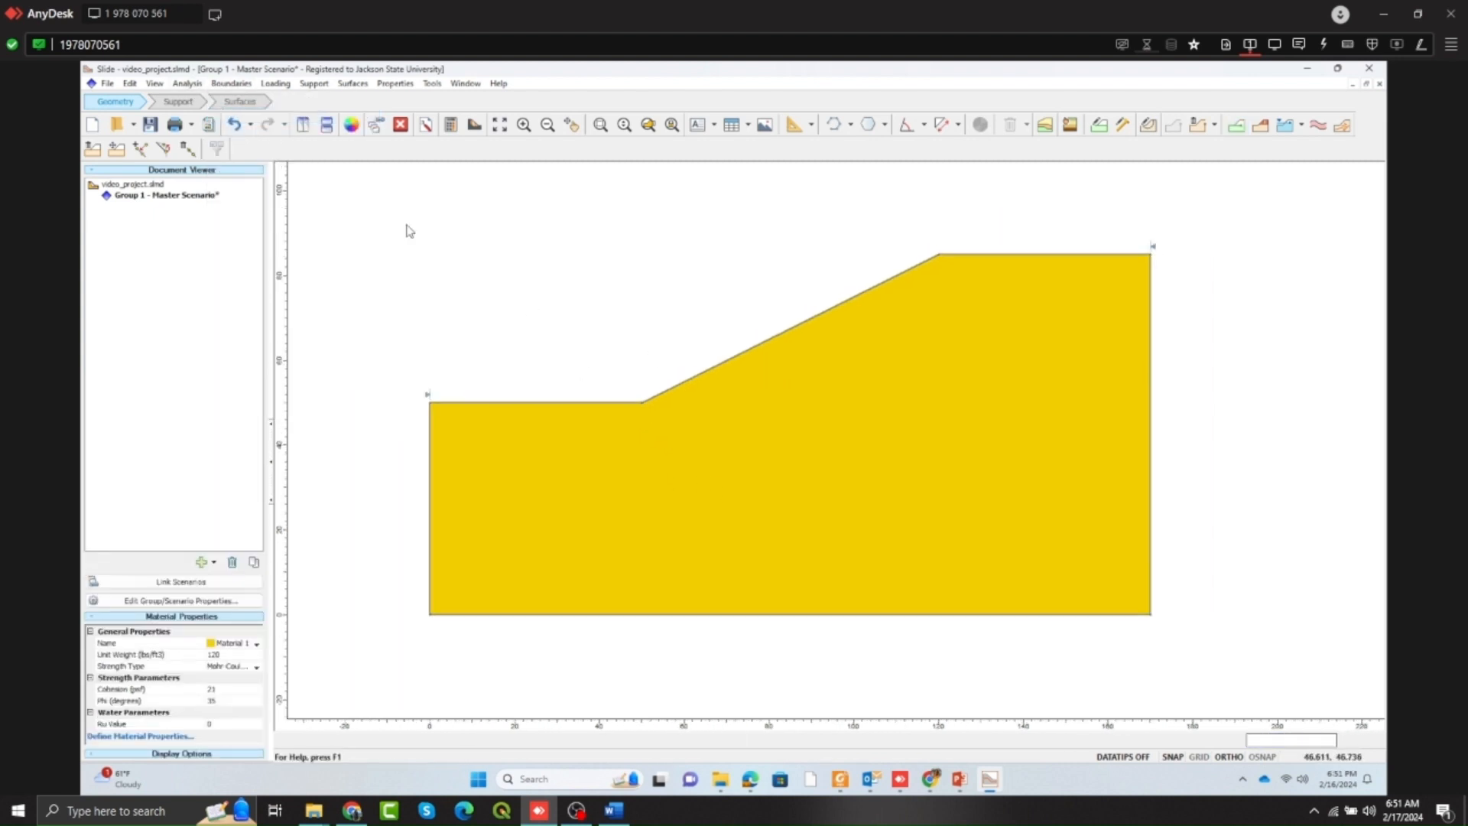
Rename Material 1 as Soft Clay in the material definitions, taking the soil type from the Word document's table.
left_click(188, 84)
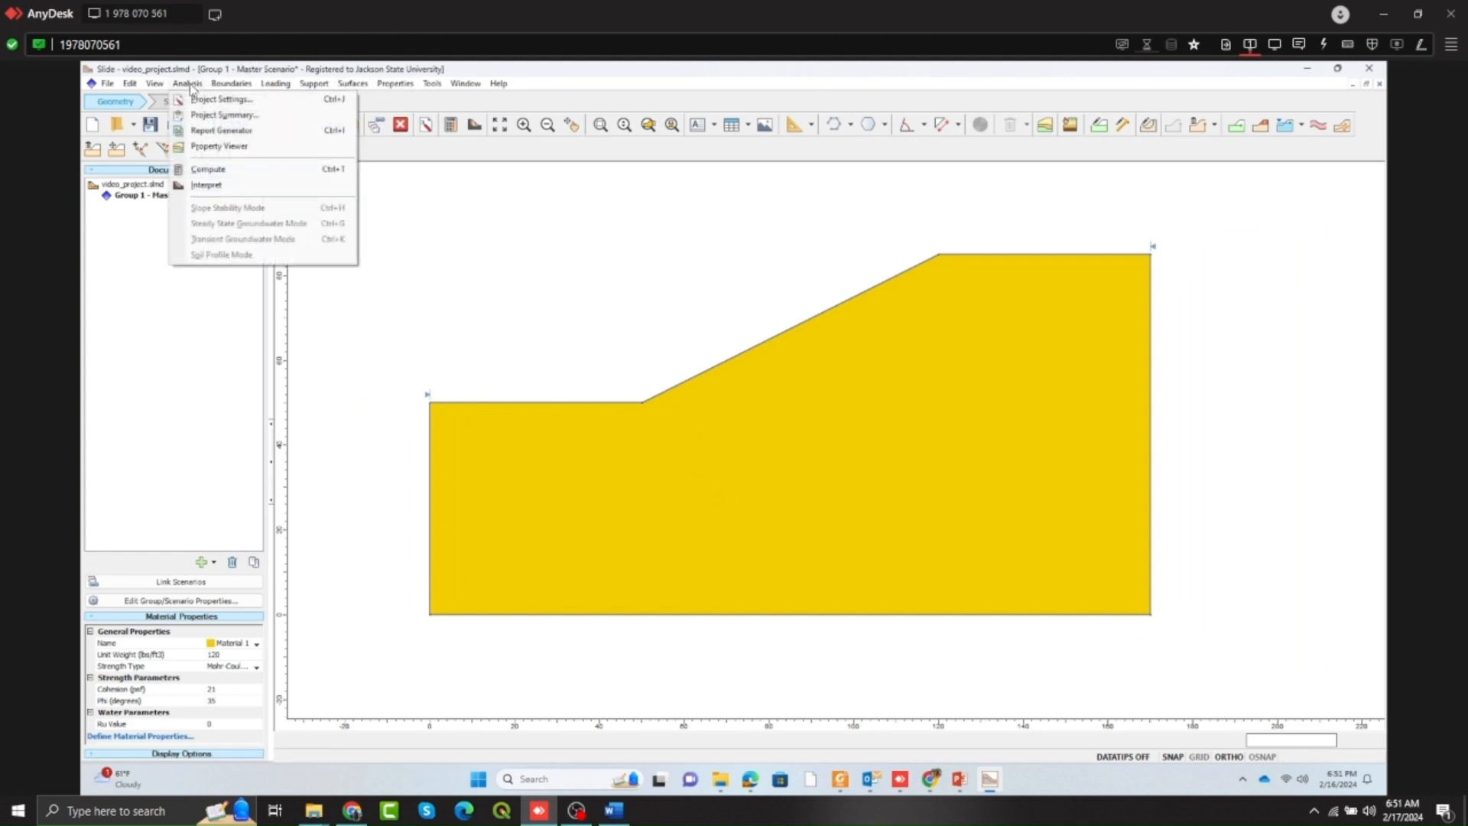
left_click(394, 84)
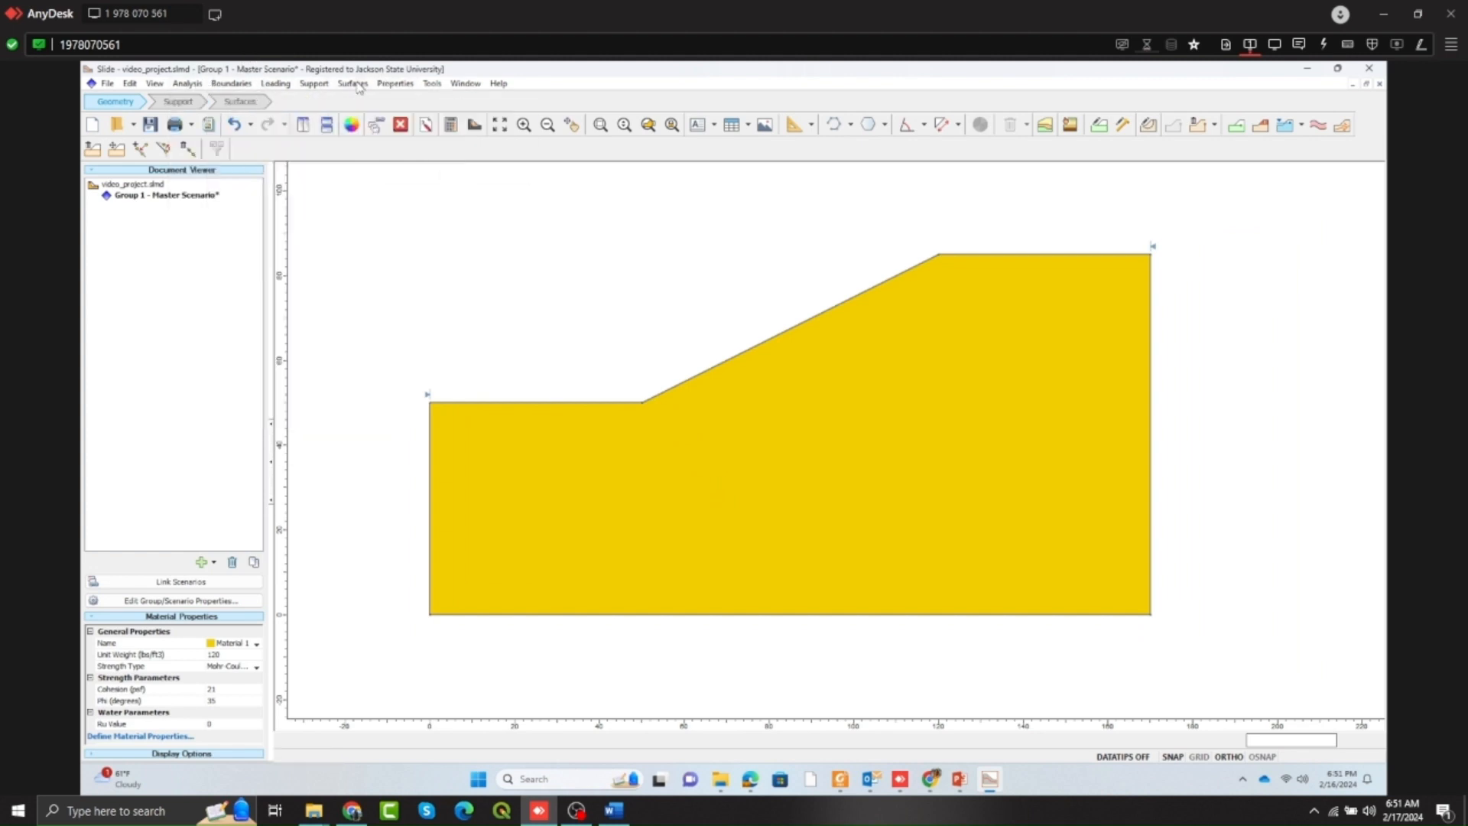
left_click(351, 84)
mouse_move(389, 86)
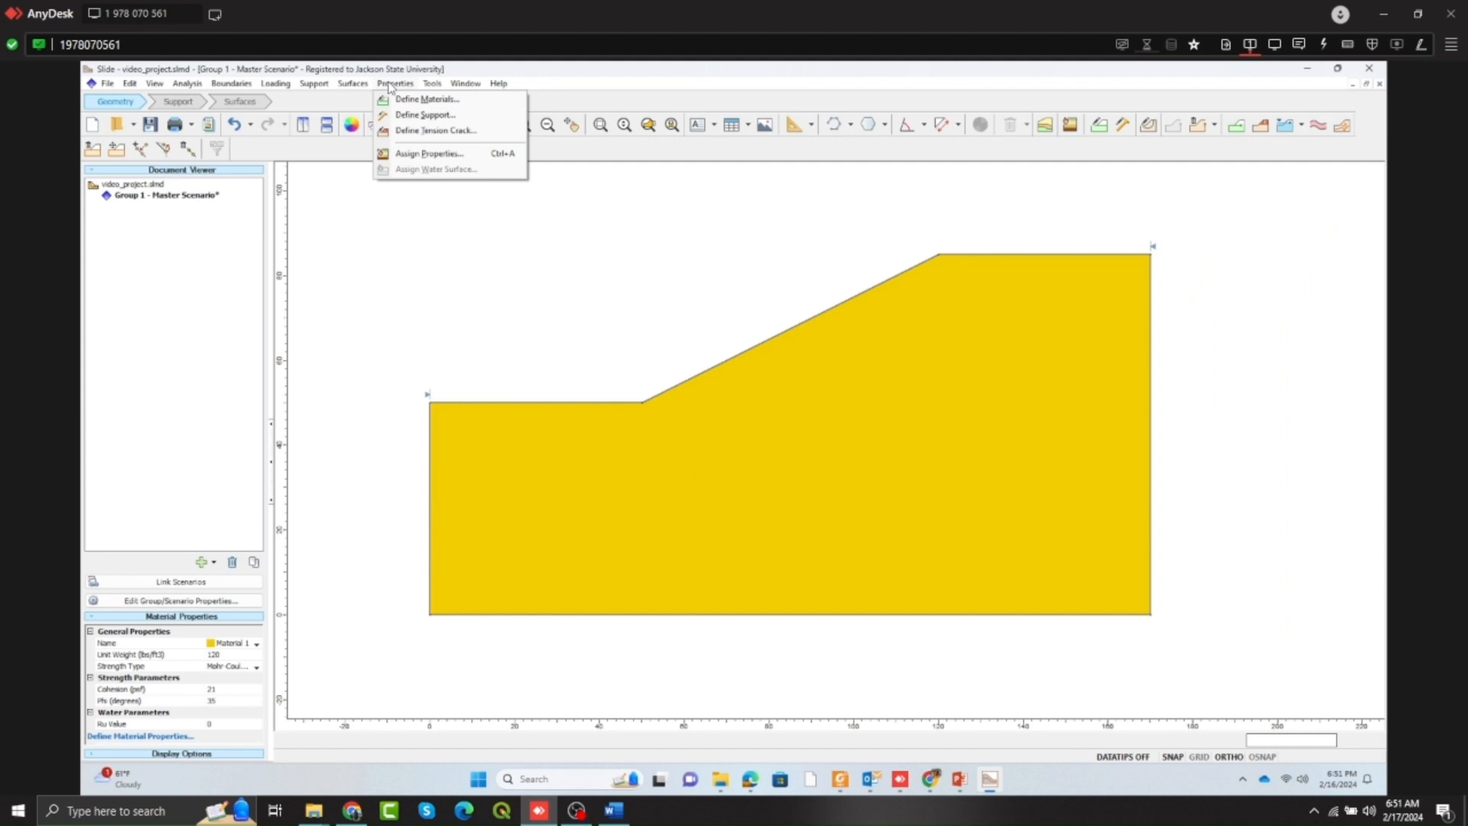
left_click(407, 100)
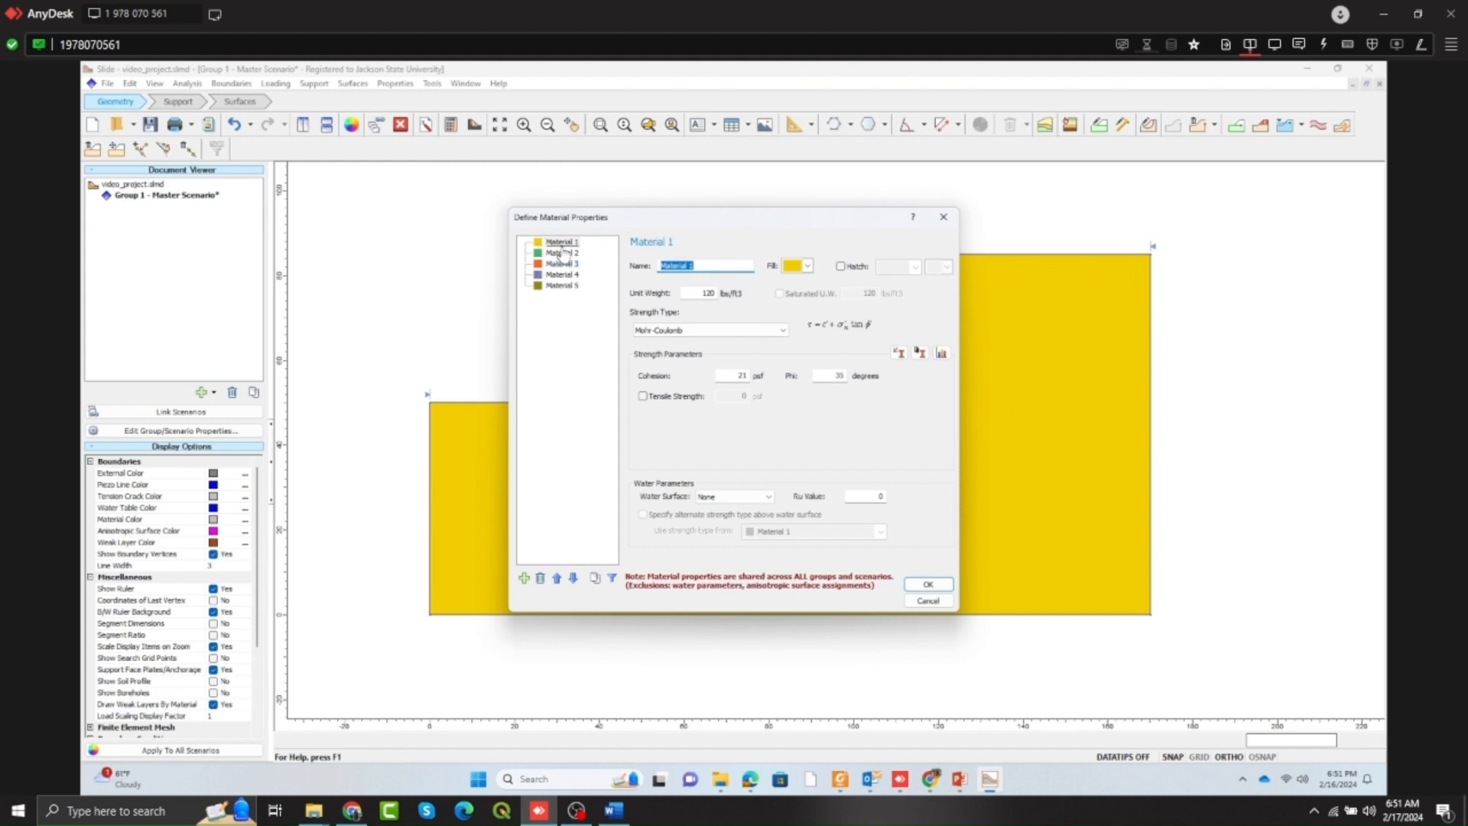
left_click(561, 243)
left_click(612, 812)
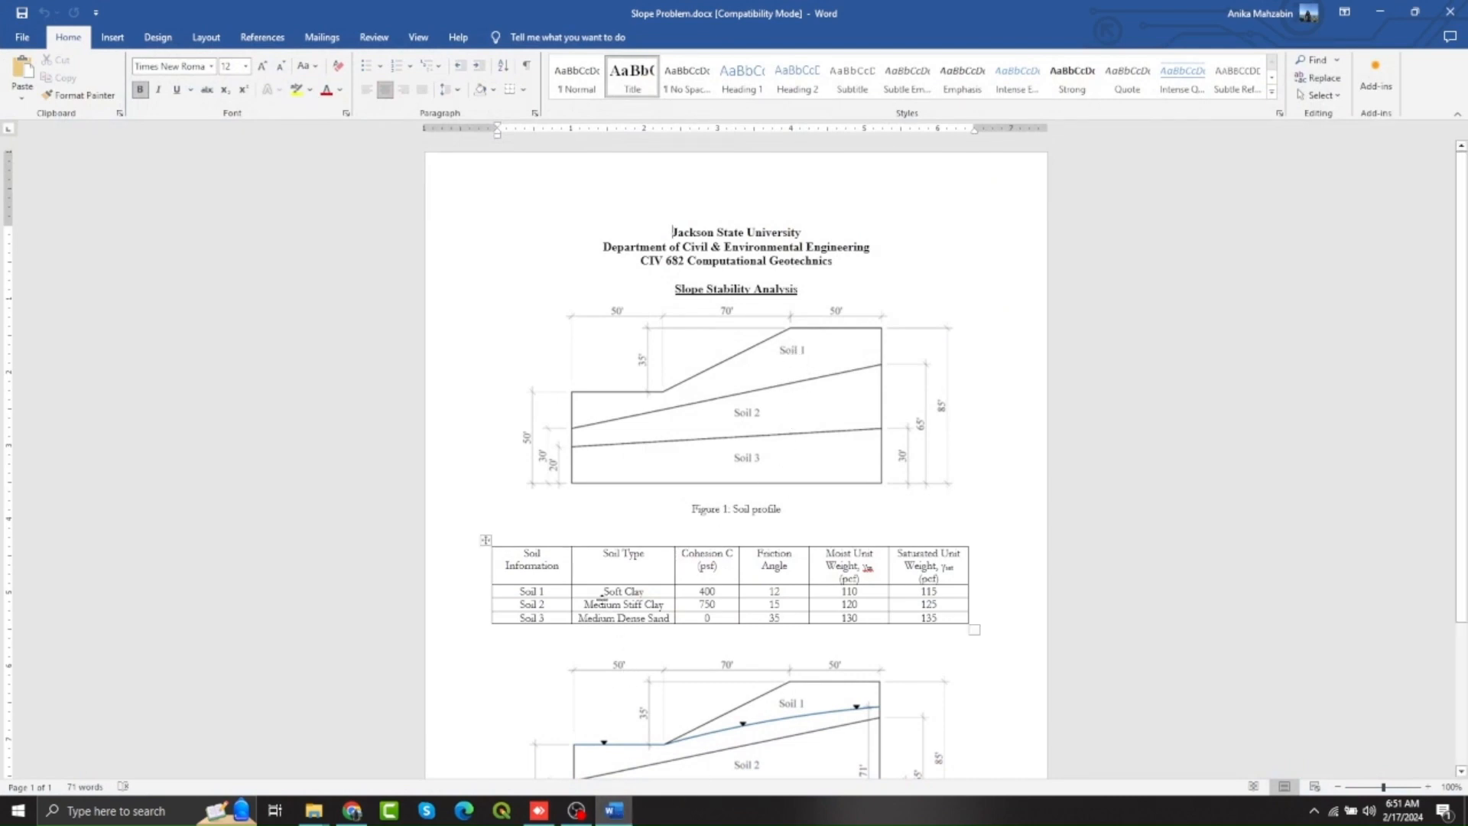
left_click(614, 810)
left_click(710, 264)
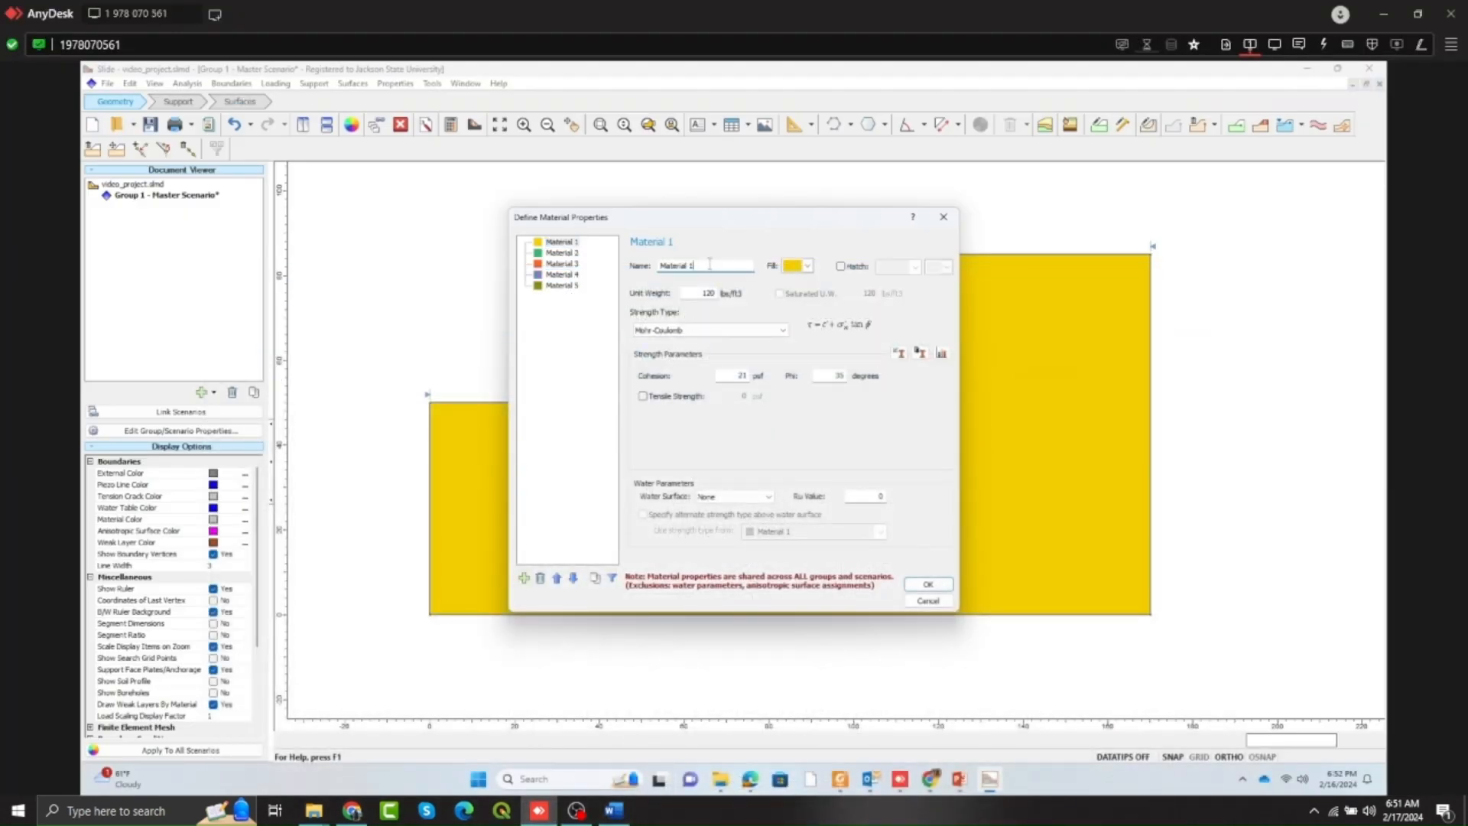
key("BackSpace")
key("BackSpace")
key("BackSpace")
key("BackSpace")
key("BackSpace")
key("BackSpace")
key("BackSpace")
key("BackSpace")
key("BackSpace")
type("Soft C")
Set Soft Clay's cohesion to 400 psf and its friction angle to 12 degrees, following the Word document's soil table.
left_click(614, 810)
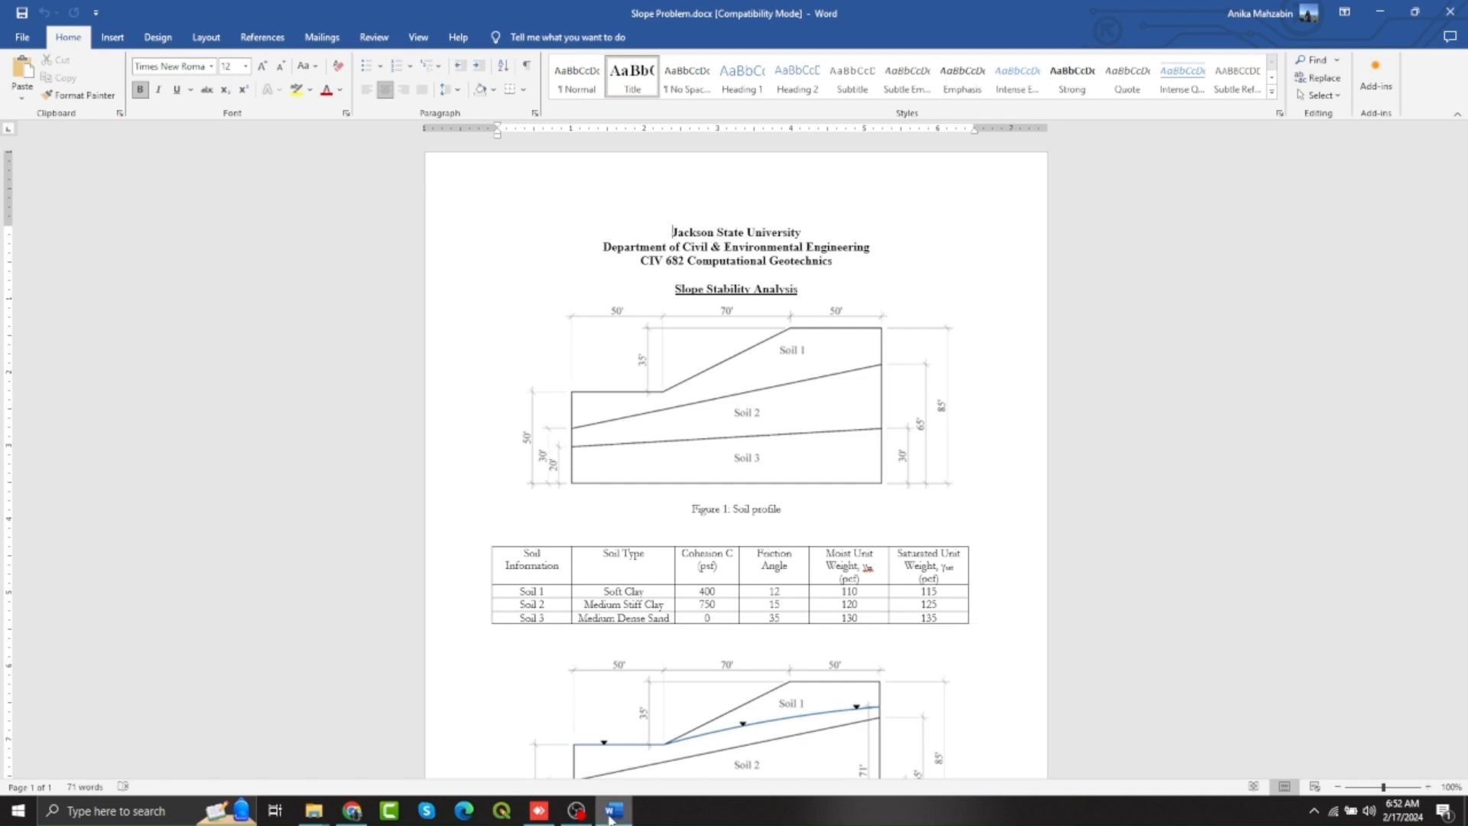
left_click(539, 811)
left_click(614, 810)
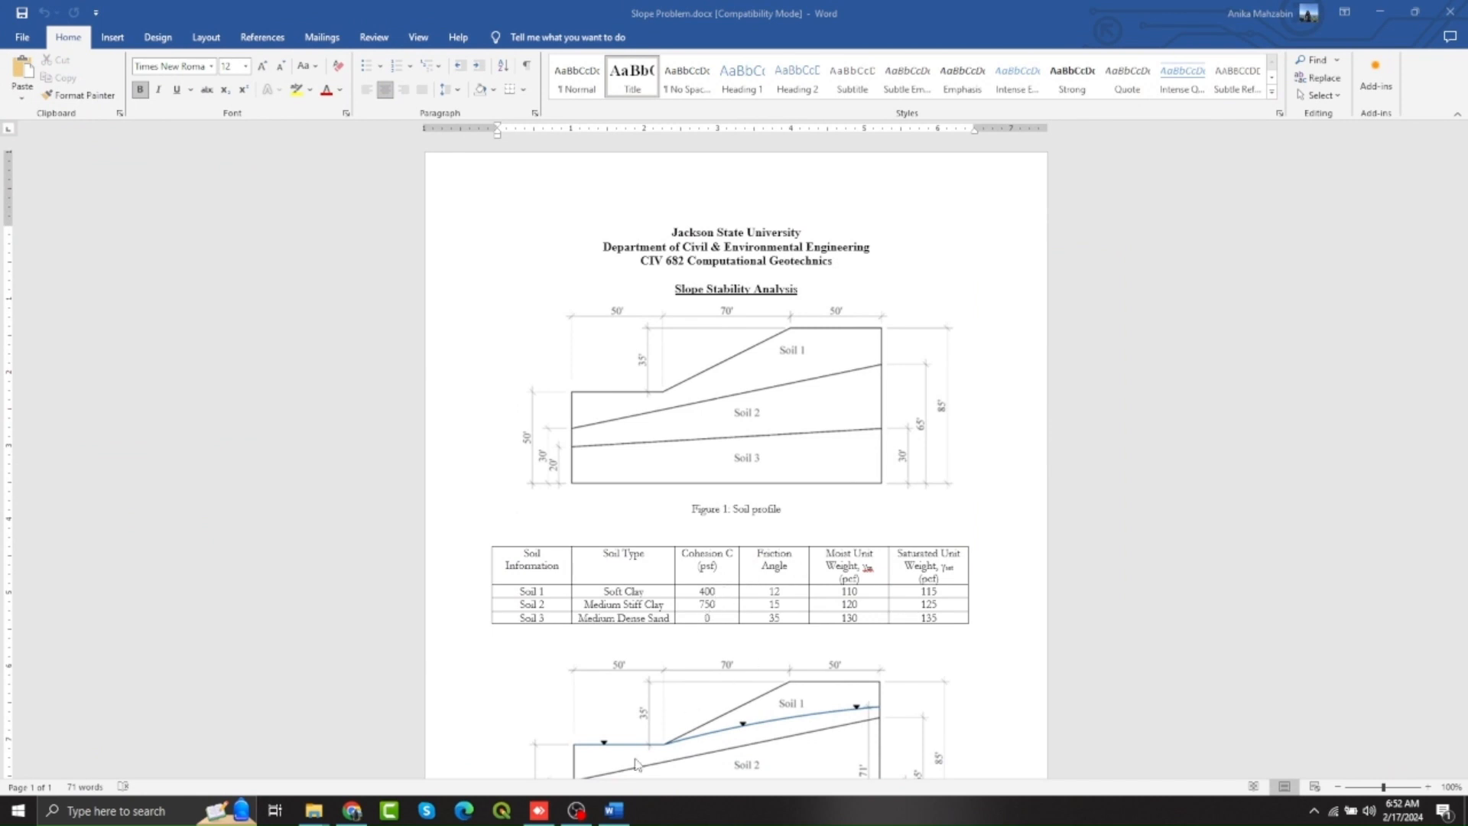
left_click(629, 818)
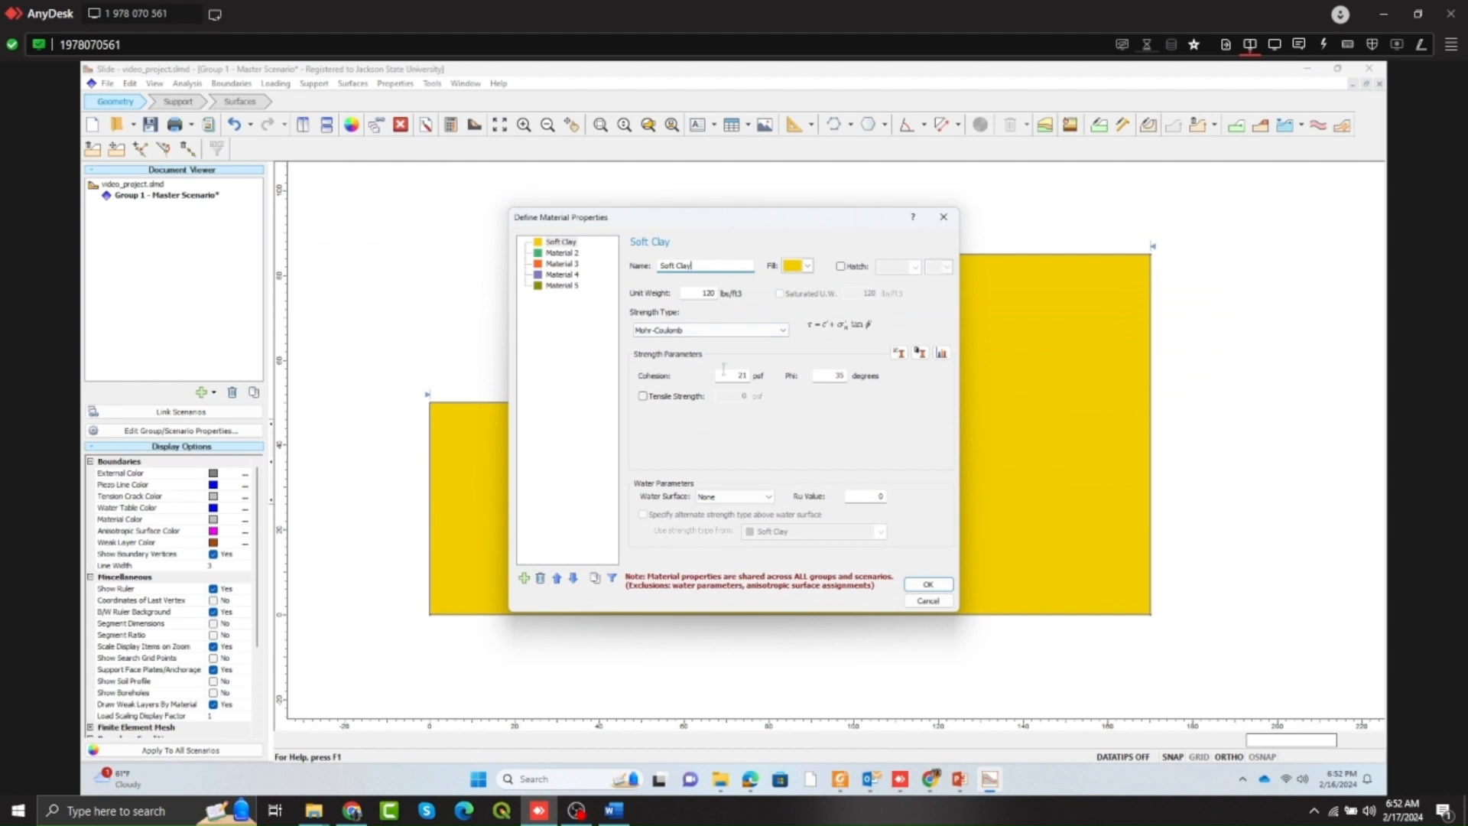
left_click(746, 375)
left_click(841, 375)
type("12")
left_click(927, 585)
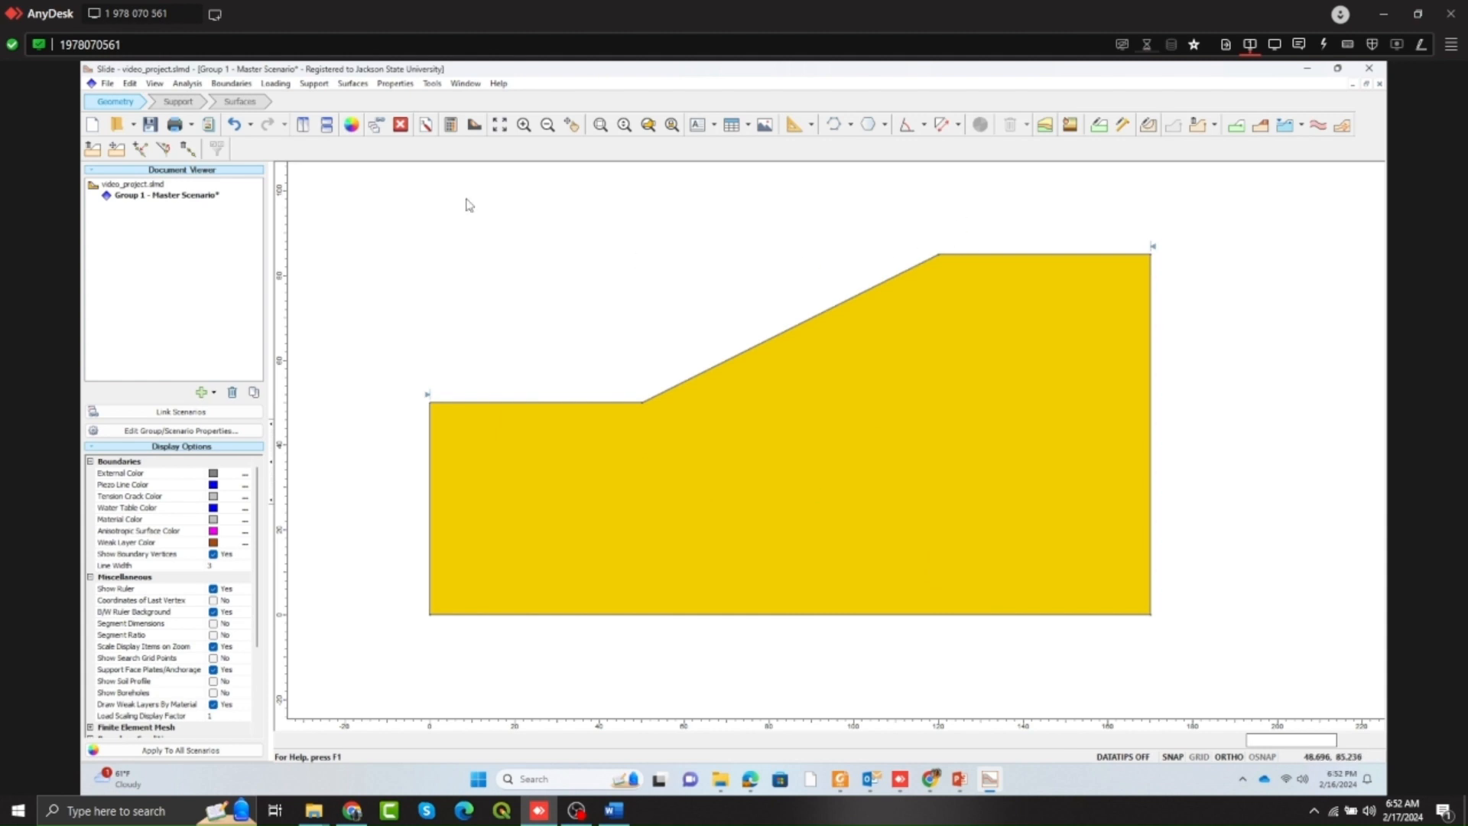
Rename Material 2 as Medium Stiff Clay in the material definitions, taking the soil type from the Word document's table.
left_click(392, 84)
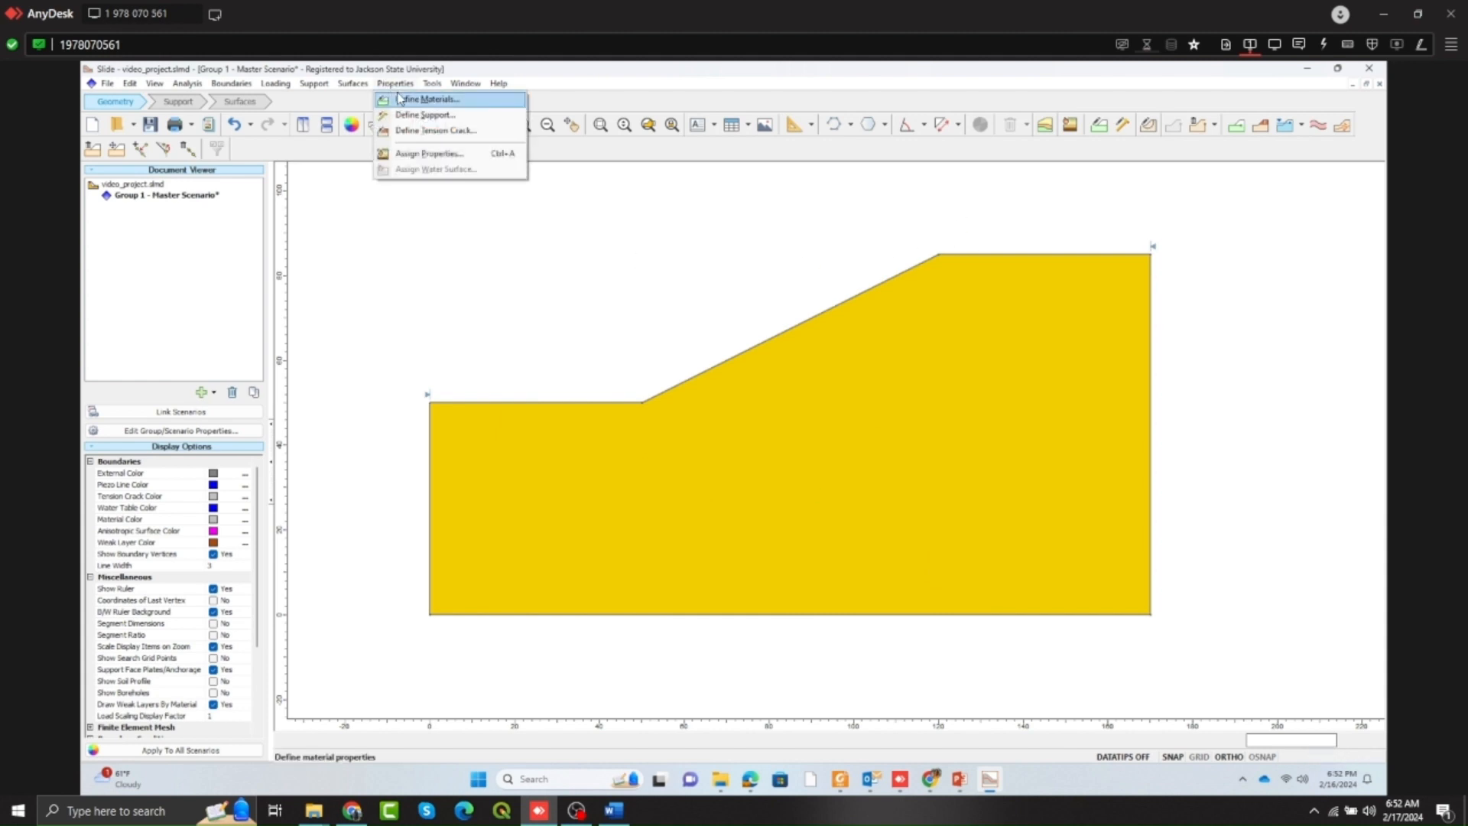
left_click(425, 100)
left_click(557, 254)
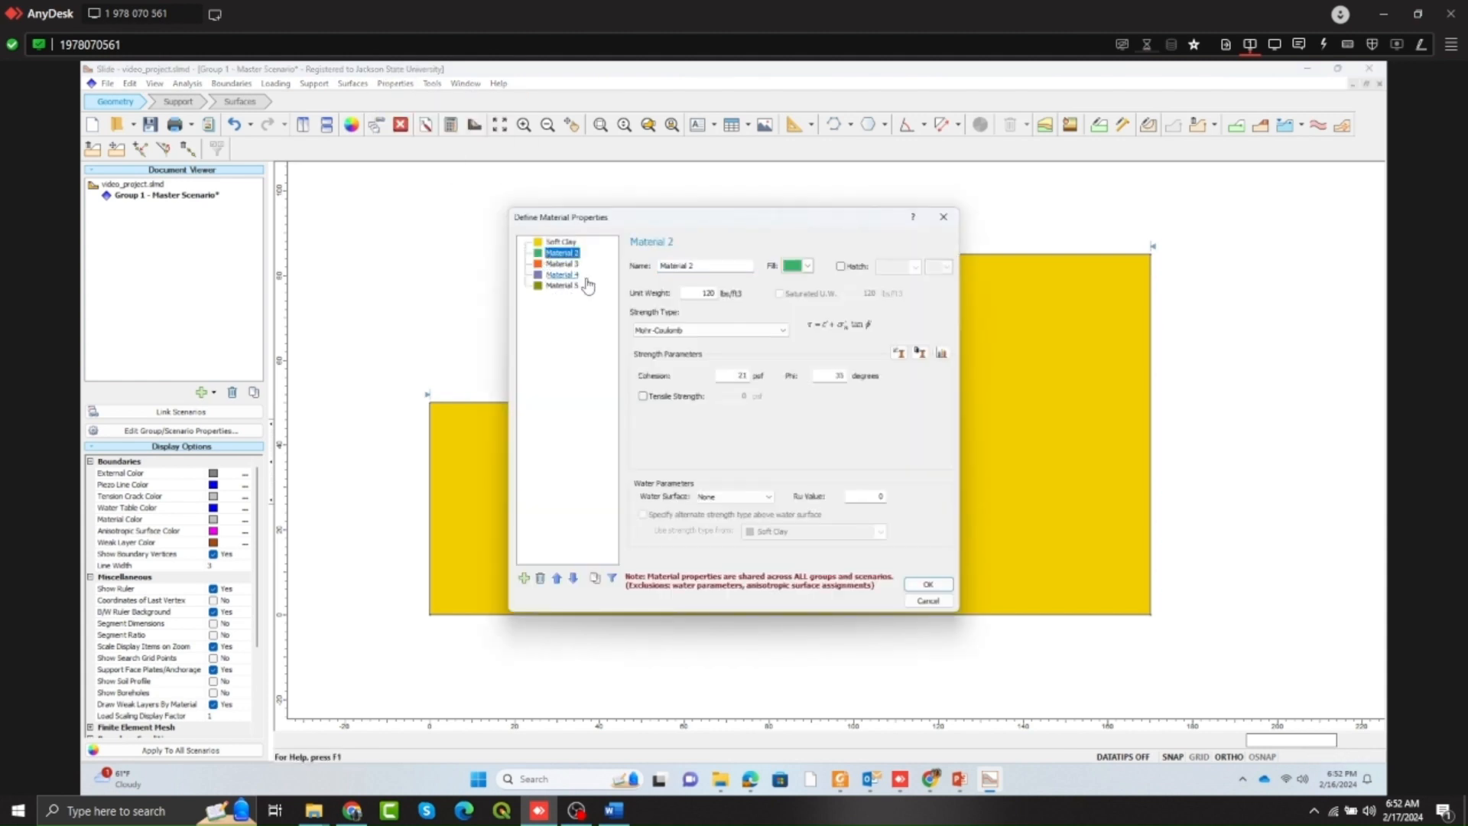
left_click(614, 812)
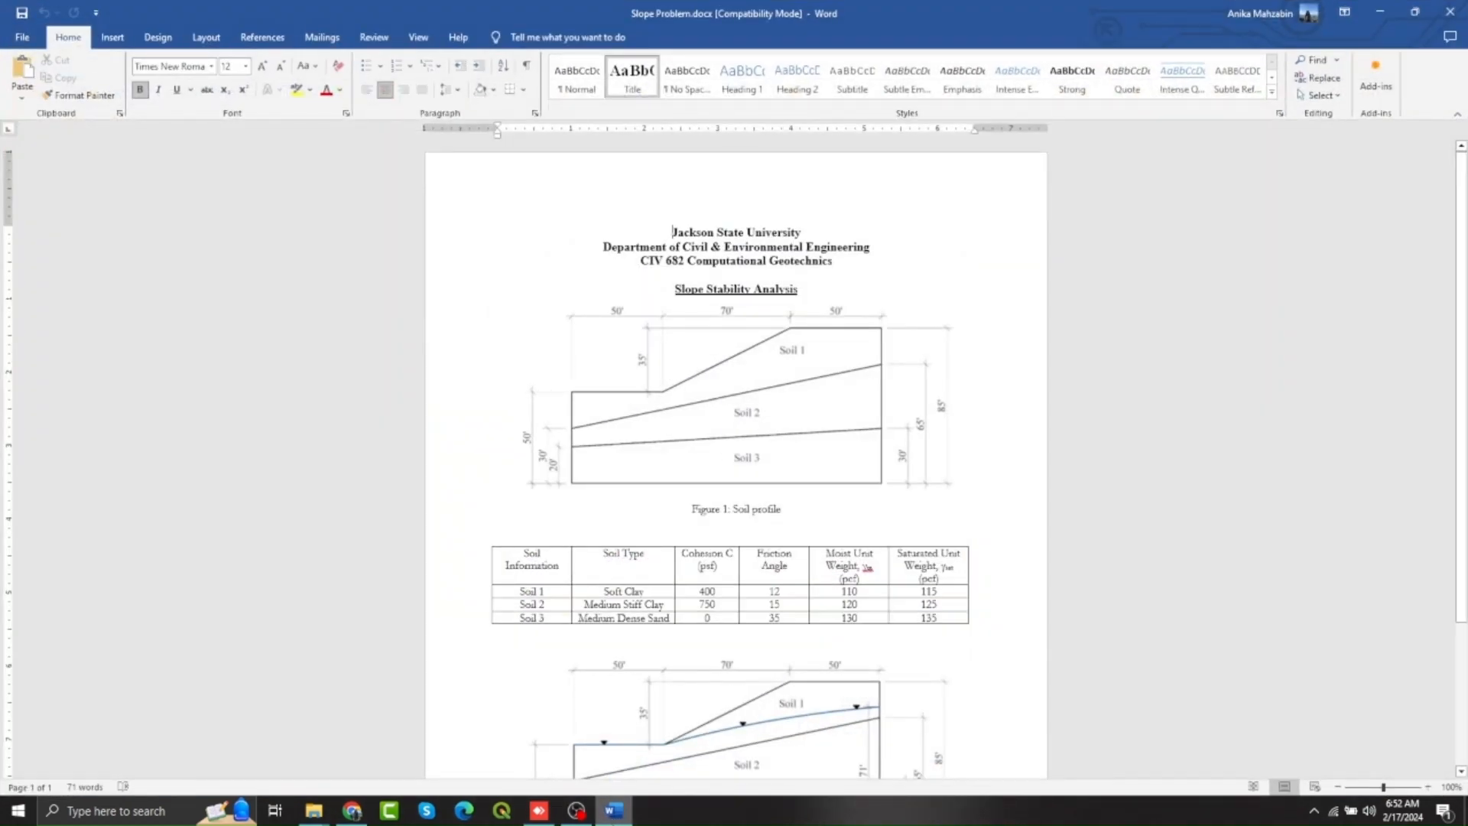
left_click(1380, 12)
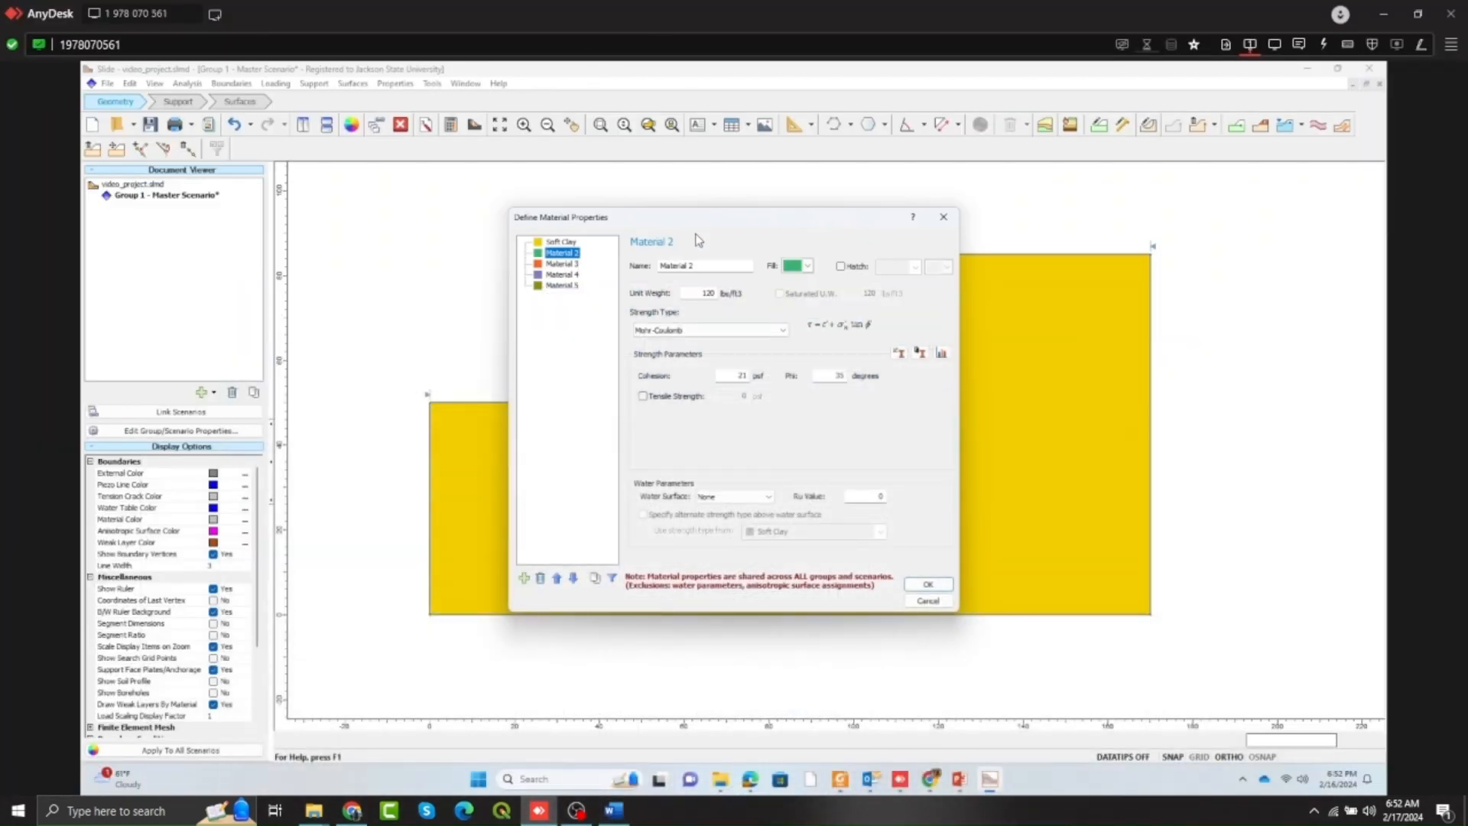
left_click(709, 265)
key("BackSpace")
key("BackSpace")
key("BackSpace")
key("BackSpace")
key("BackSpace")
key("BackSpace")
key("BackSpace")
key("BackSpace")
type("Medium Stiff Clay")
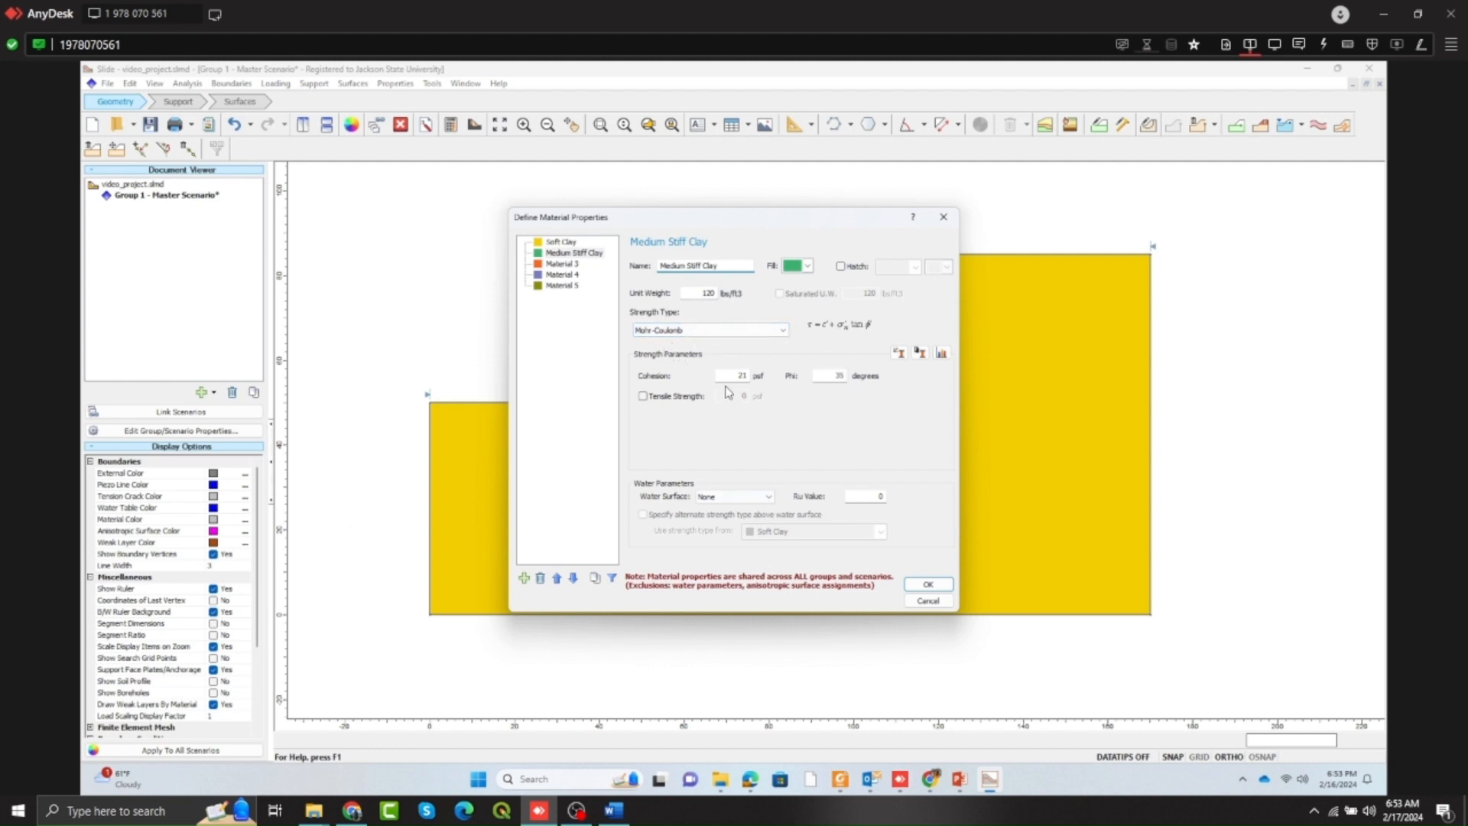
Set Medium Stiff Clay's cohesion to 750 psf and its friction angle to 15 degrees, following the Word document's soil table.
left_click(614, 812)
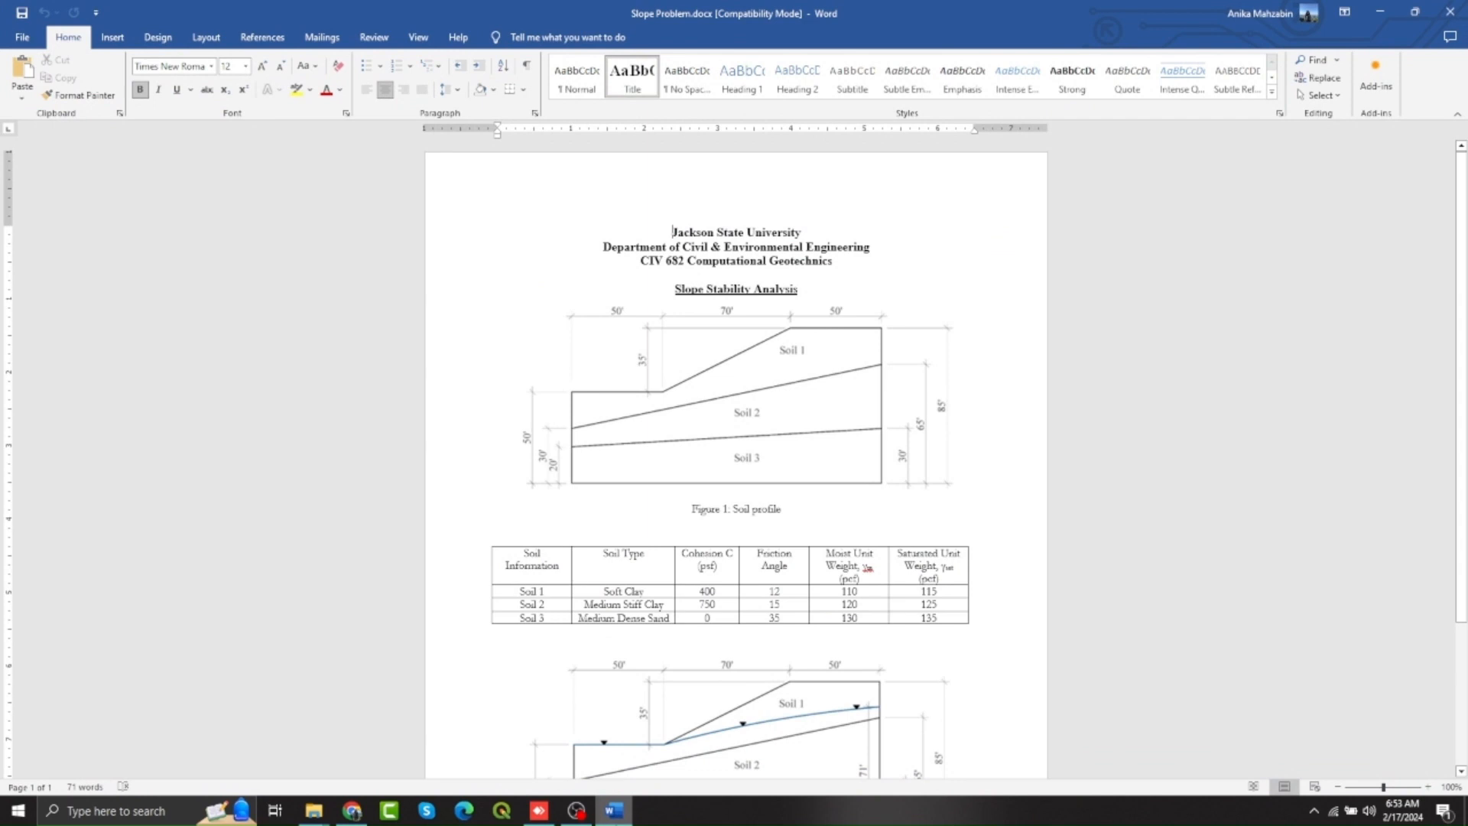
left_click(614, 812)
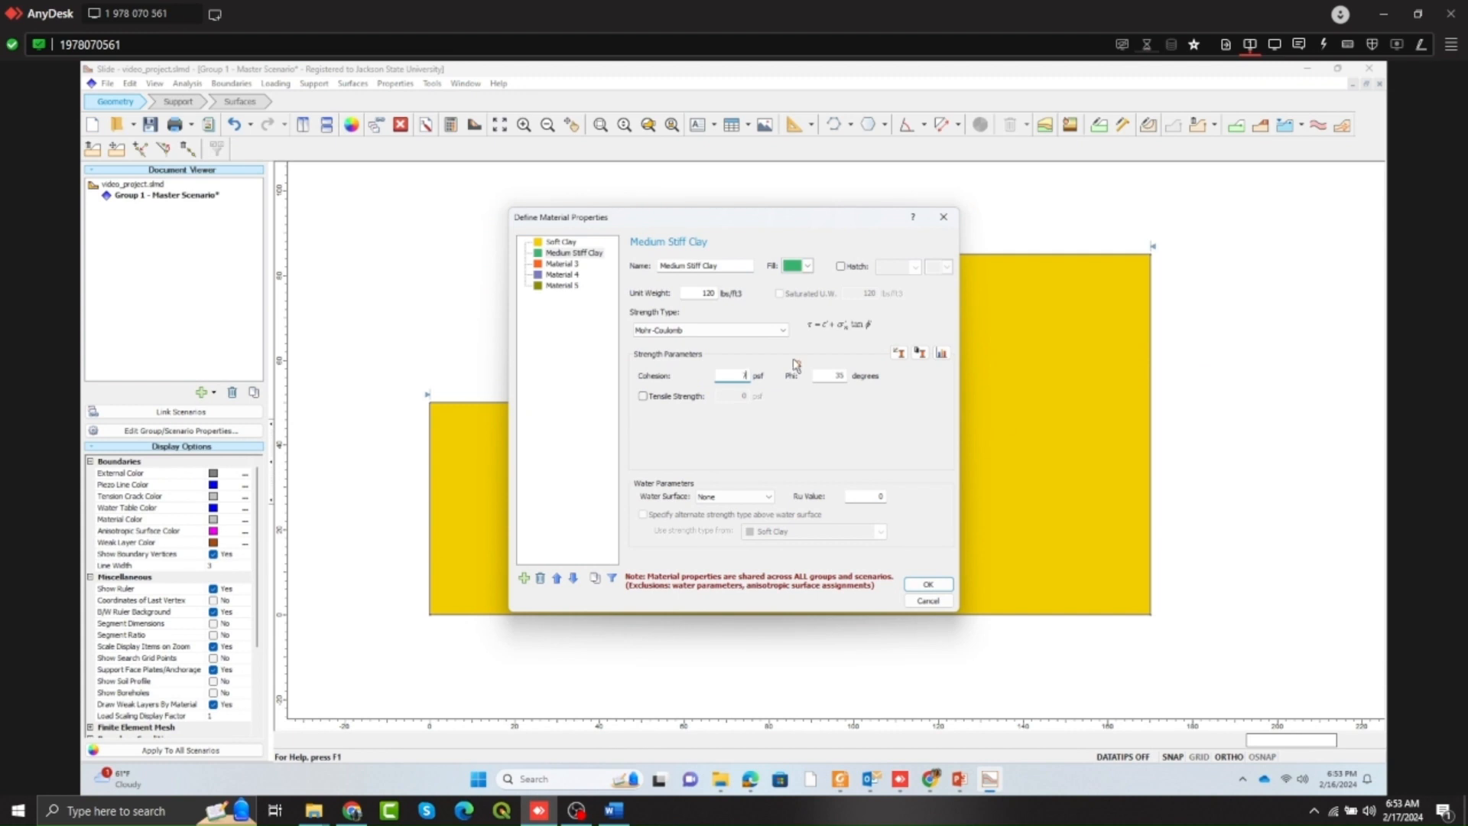
double_click(841, 375)
key("BackSpace")
left_click(936, 586)
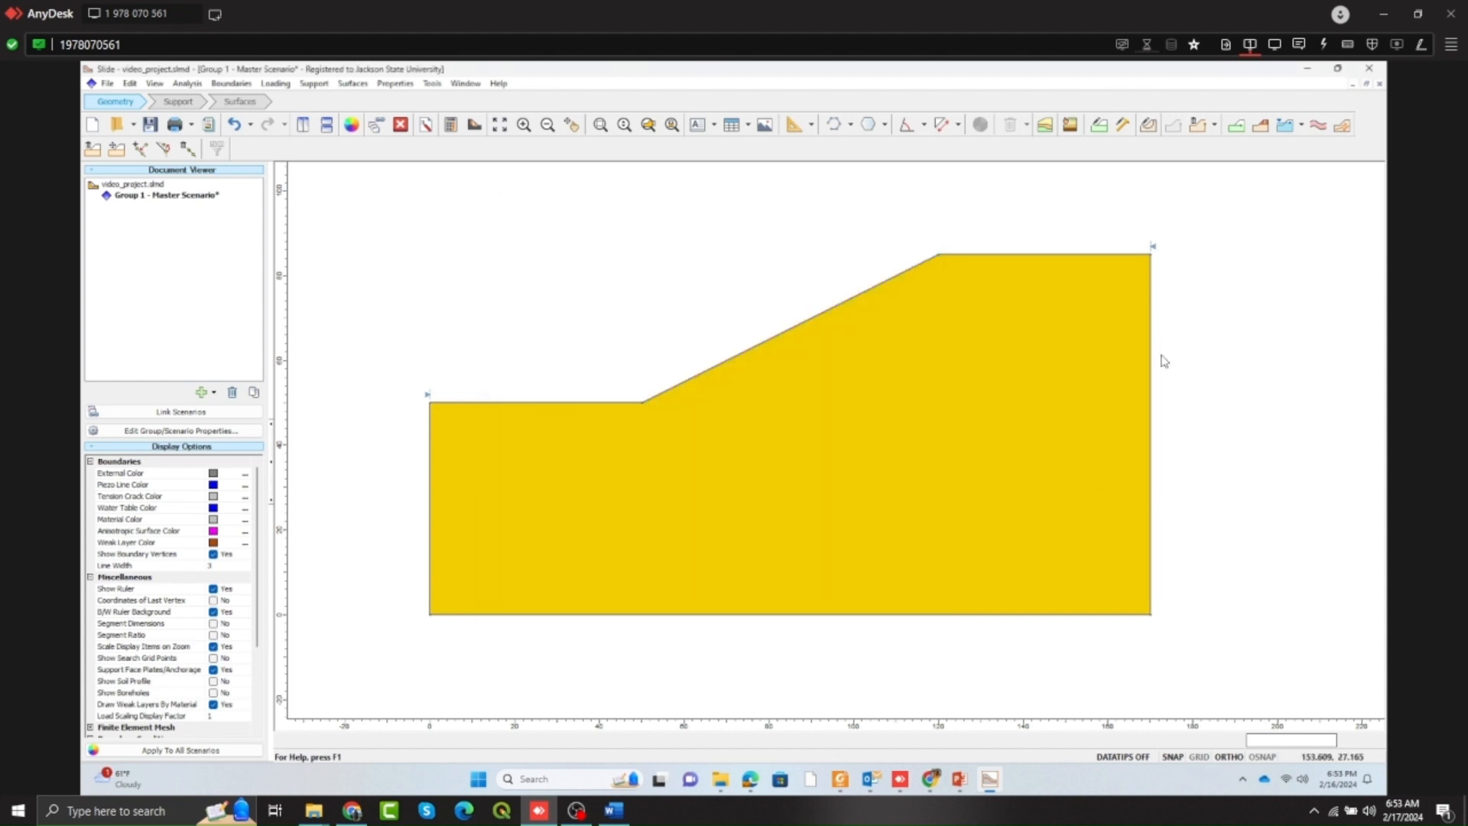
Rename Material 3 as Medium Dense Sand in the material definitions, taking the soil type from the Word document's table.
left_click(396, 85)
left_click(397, 86)
left_click(395, 84)
left_click(405, 99)
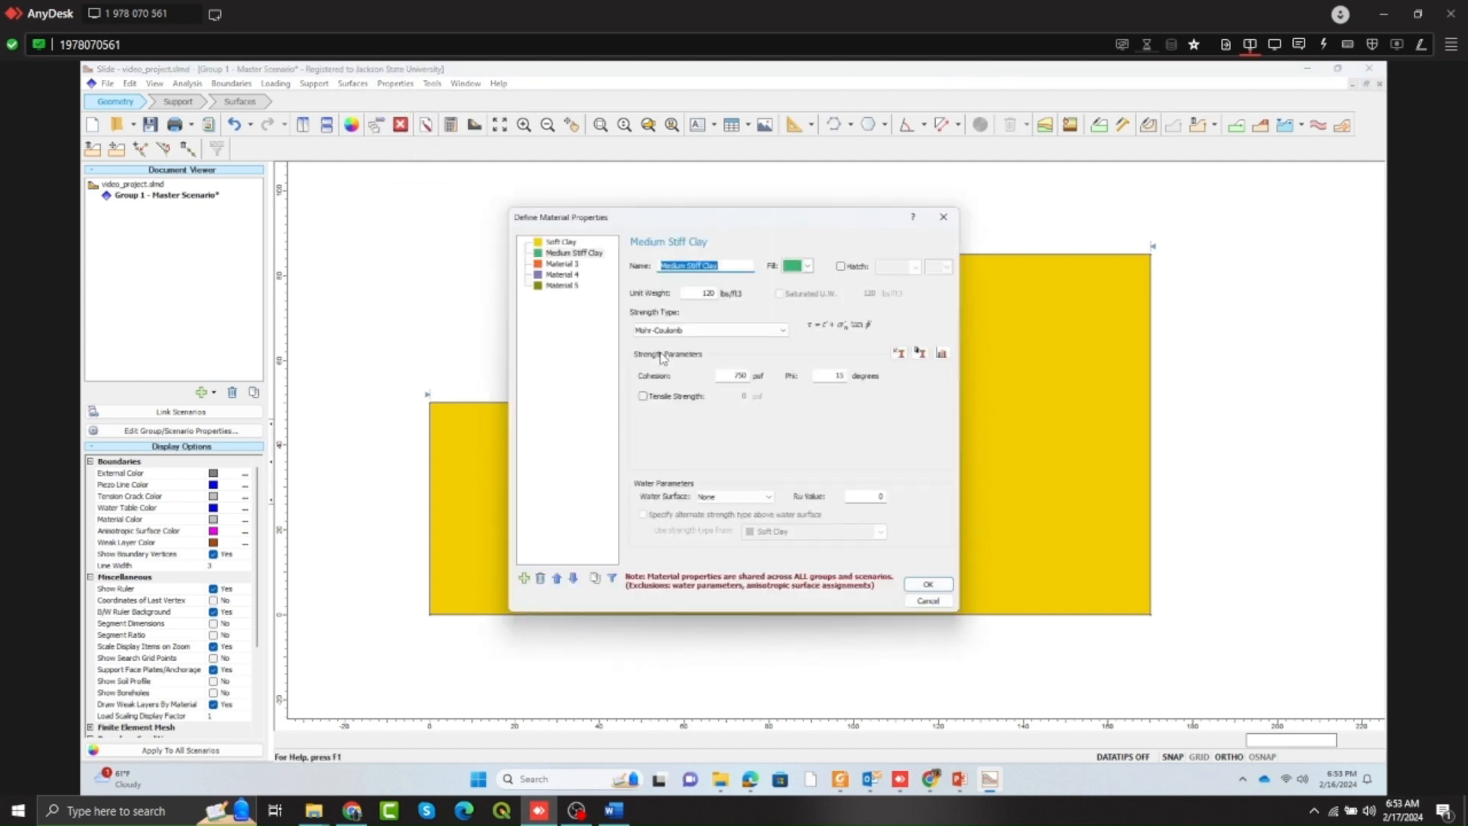
left_click(562, 264)
left_click(617, 812)
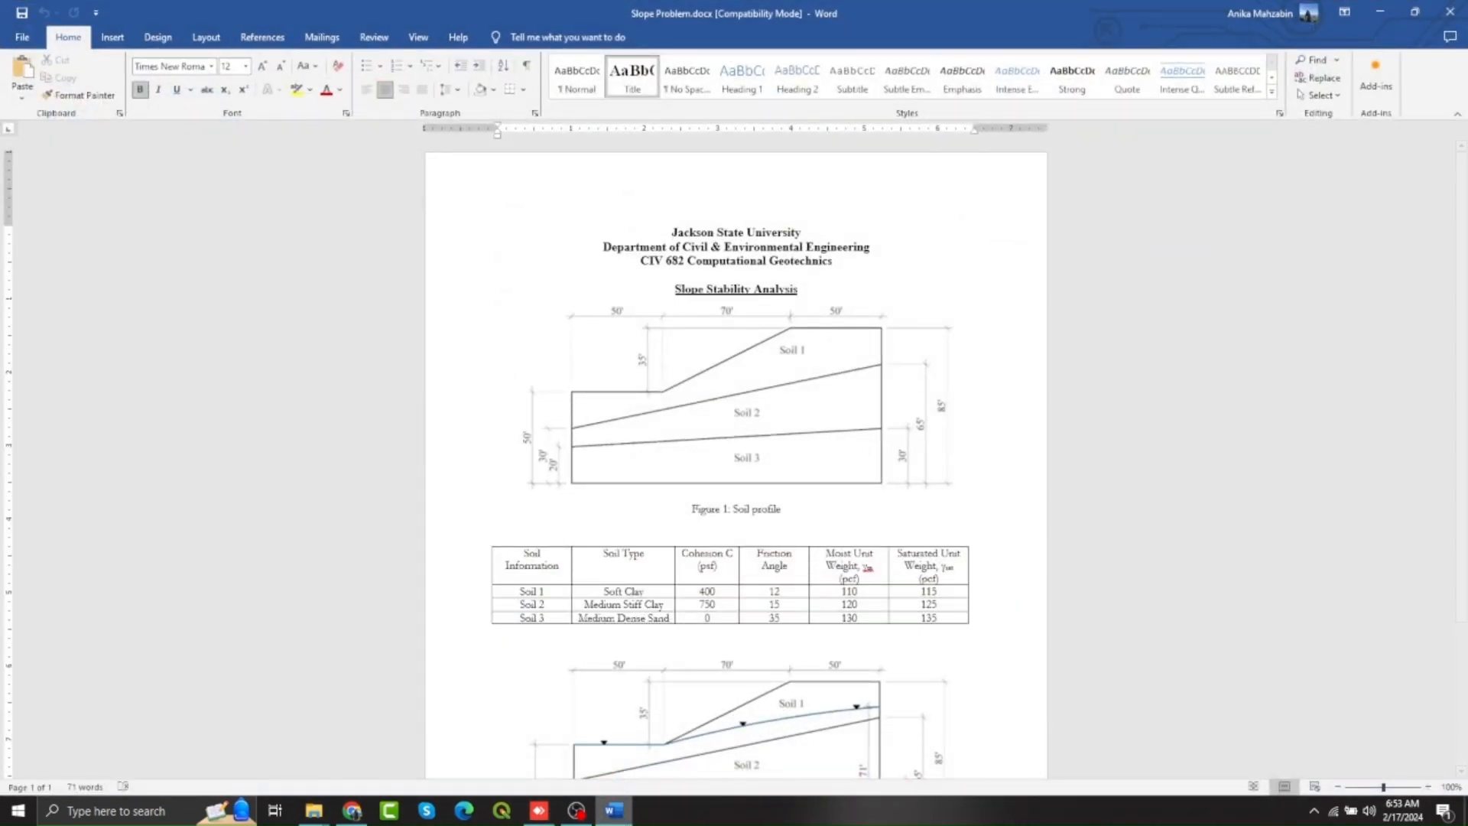
left_click(638, 816)
left_click(622, 822)
left_click(617, 815)
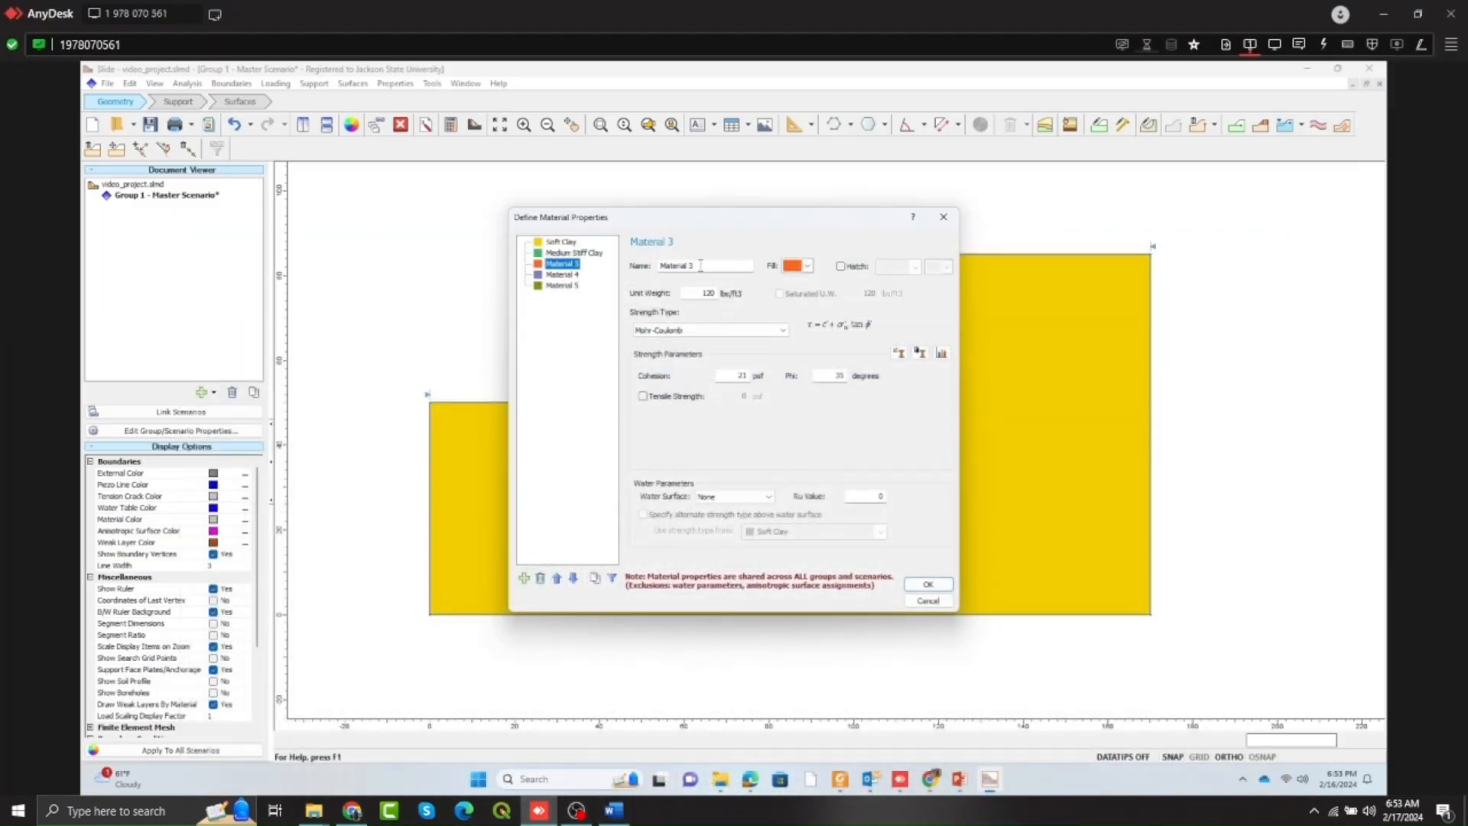
left_click(700, 266)
key("BackSpace")
key("BackSpace")
key("BackSpace")
key("BackSpace")
key("BackSpace")
key("BackSpace")
key("BackSpace")
key("BackSpace")
type("ed")
type("uim")
type(" Dense Sand")
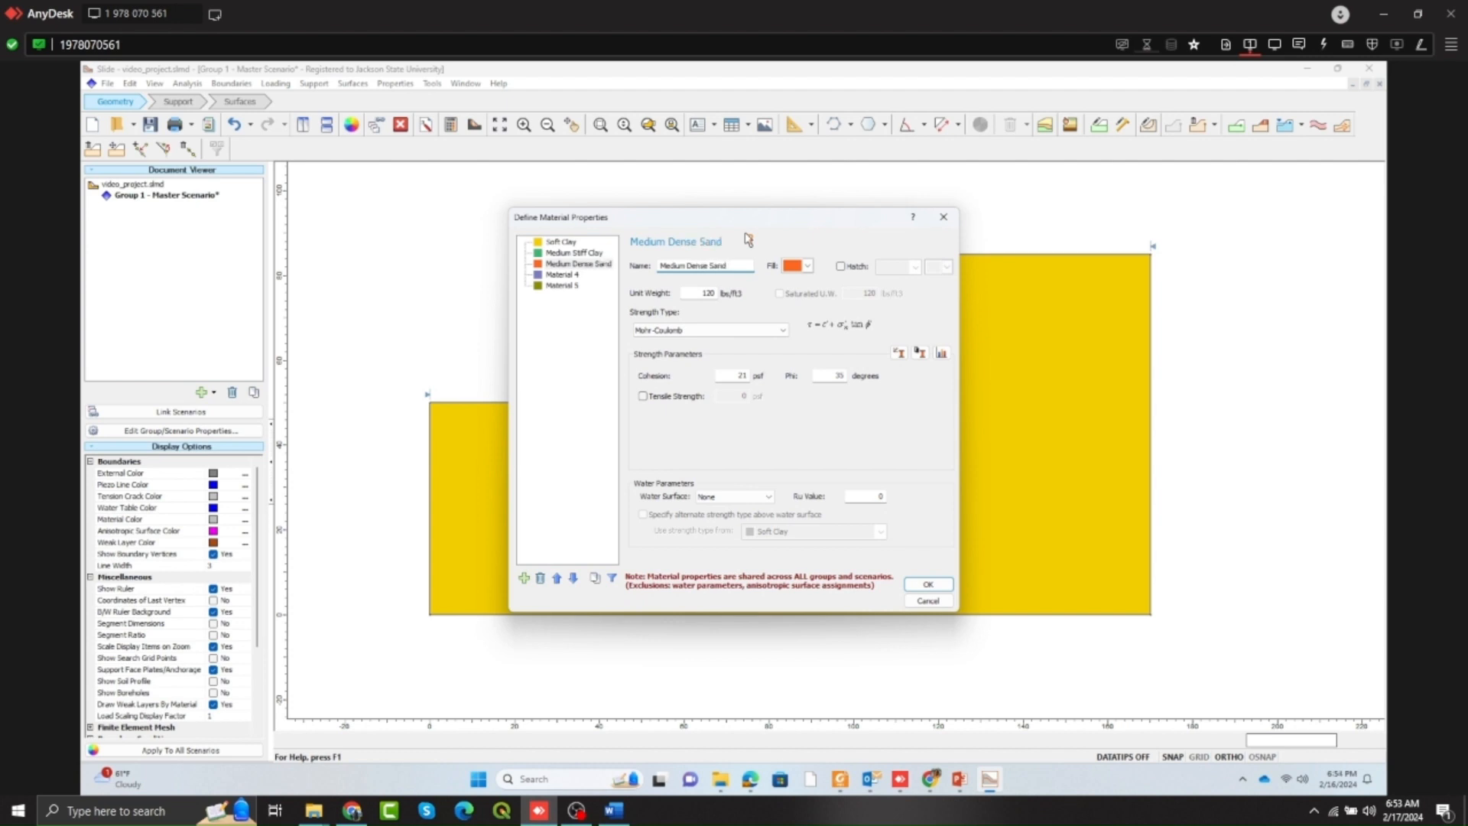
Set Medium Dense Sand's unit weight to 130 lbs/ft3 and its cohesion to 0 psf, following the Word document's soil table.
left_click(614, 809)
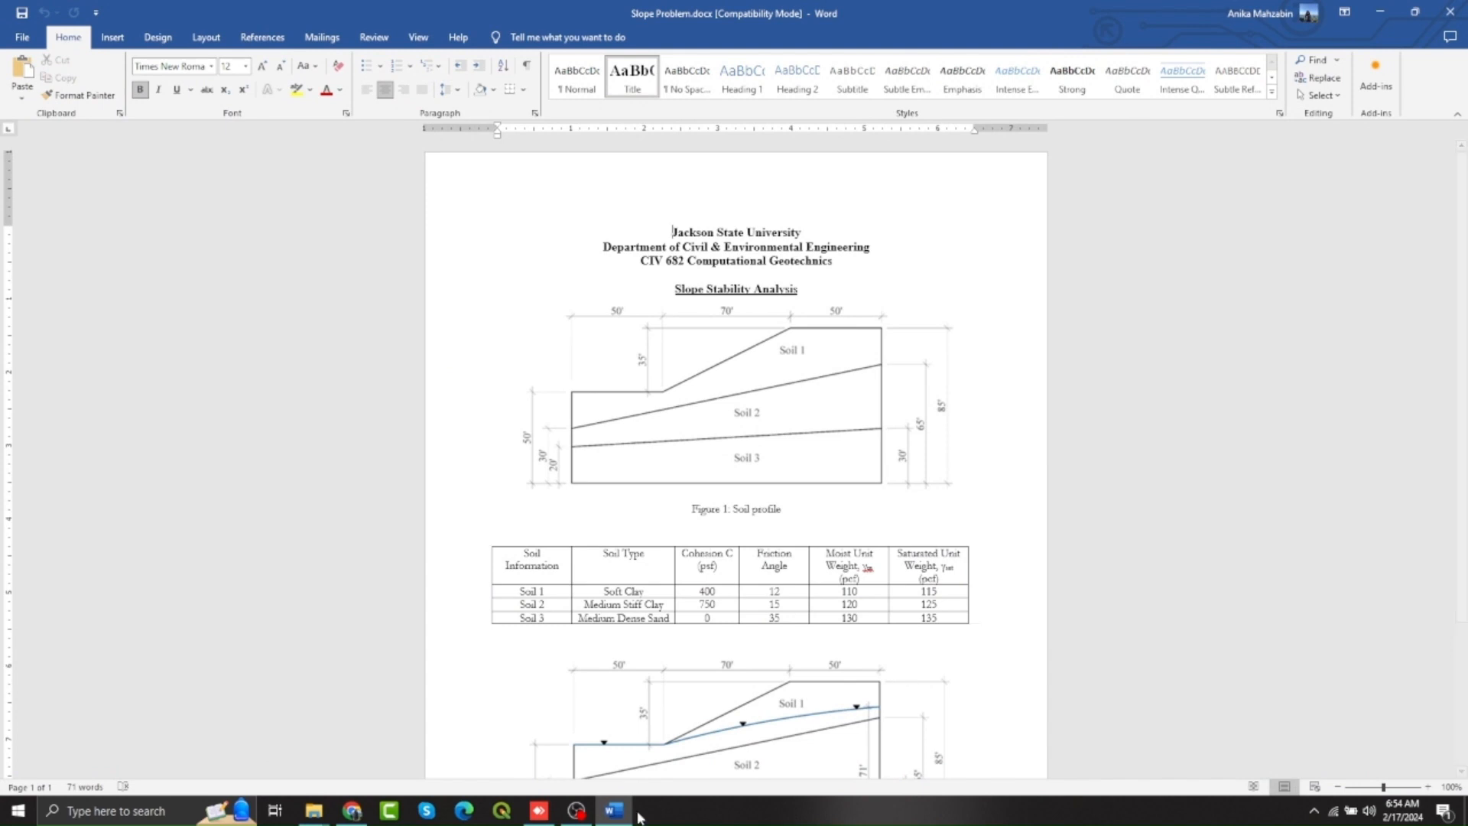
left_click(614, 812)
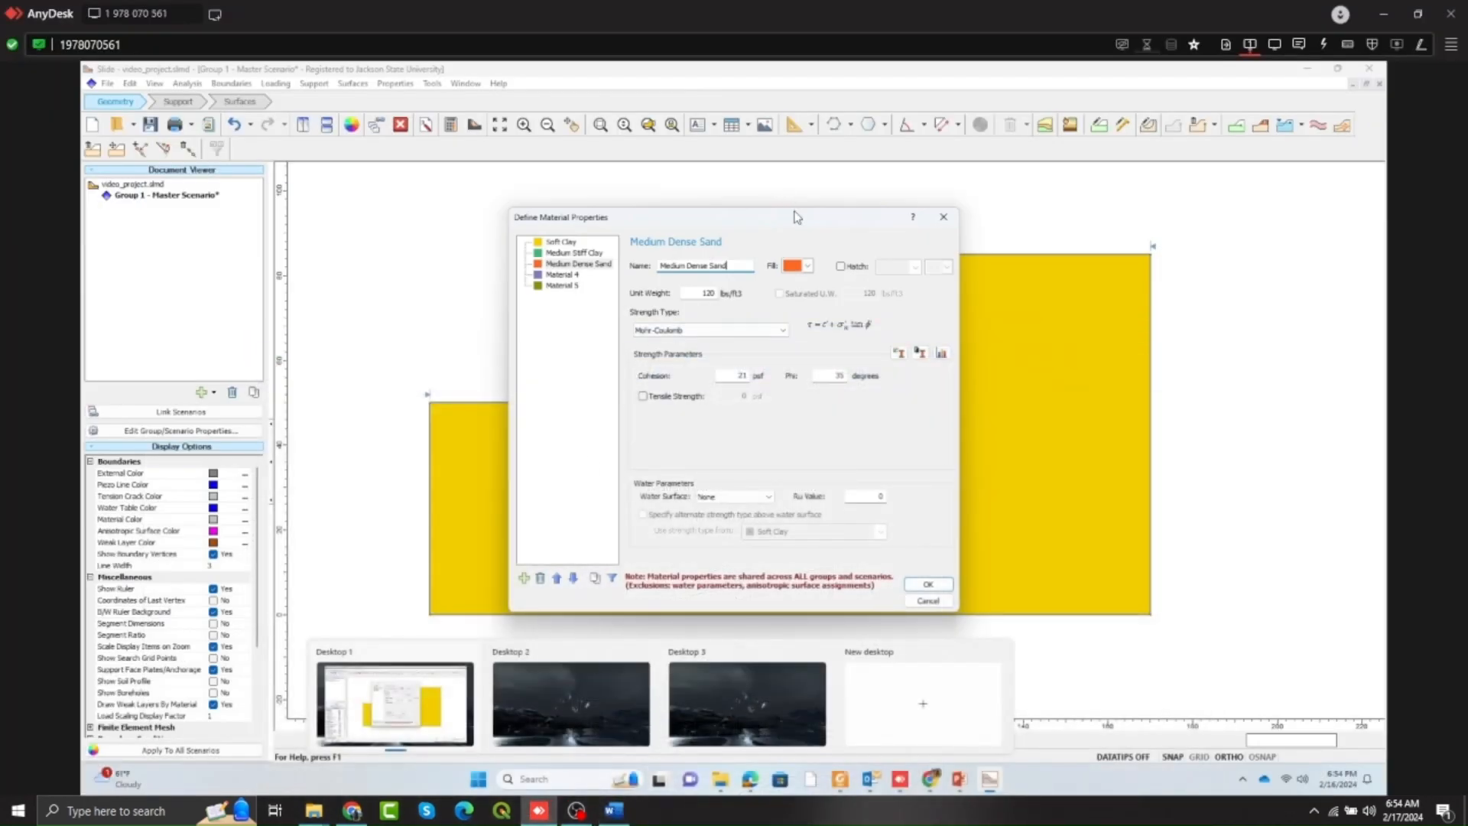
left_click(710, 295)
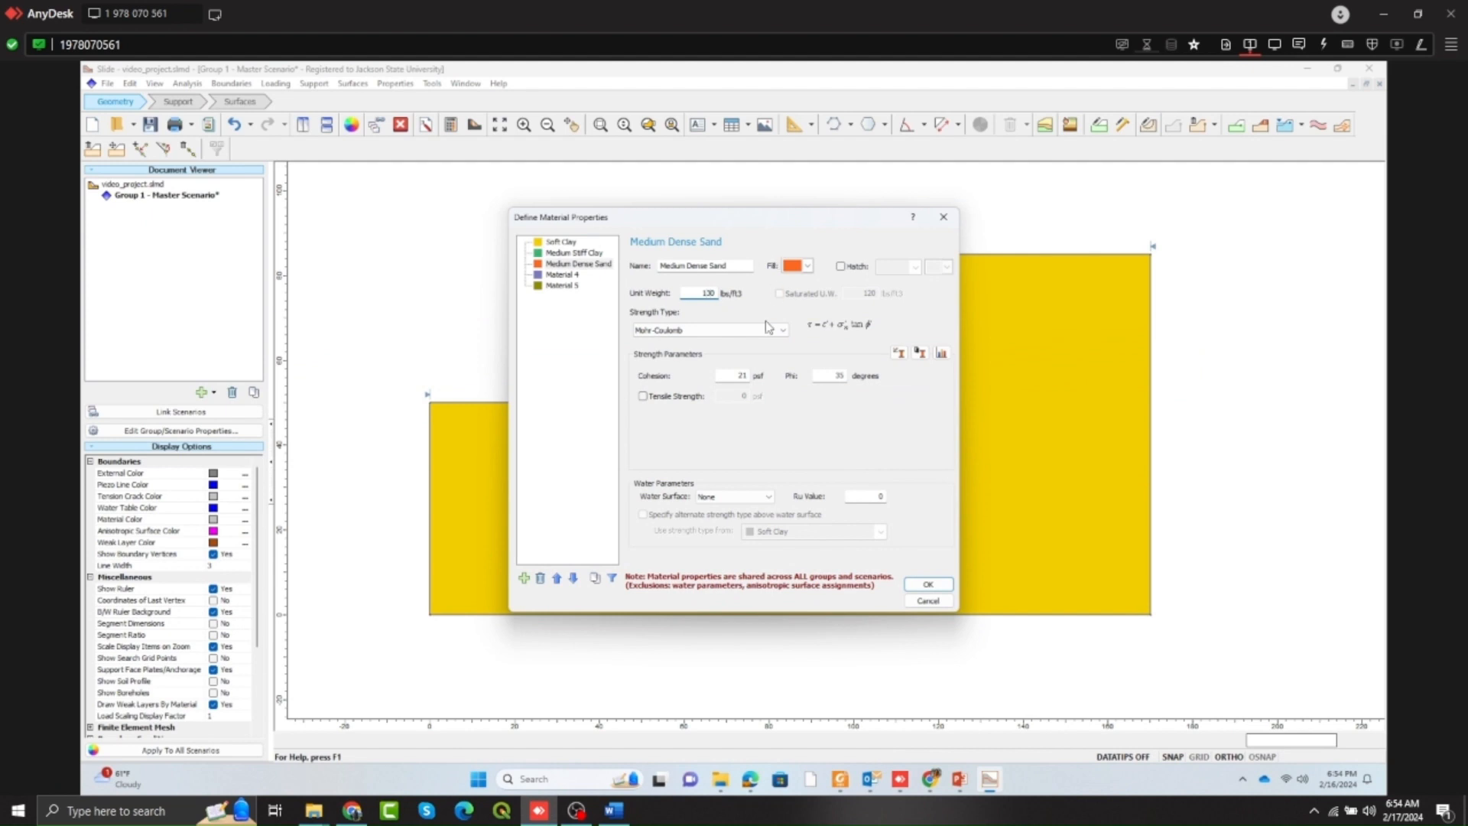
left_click(741, 374)
left_click(613, 810)
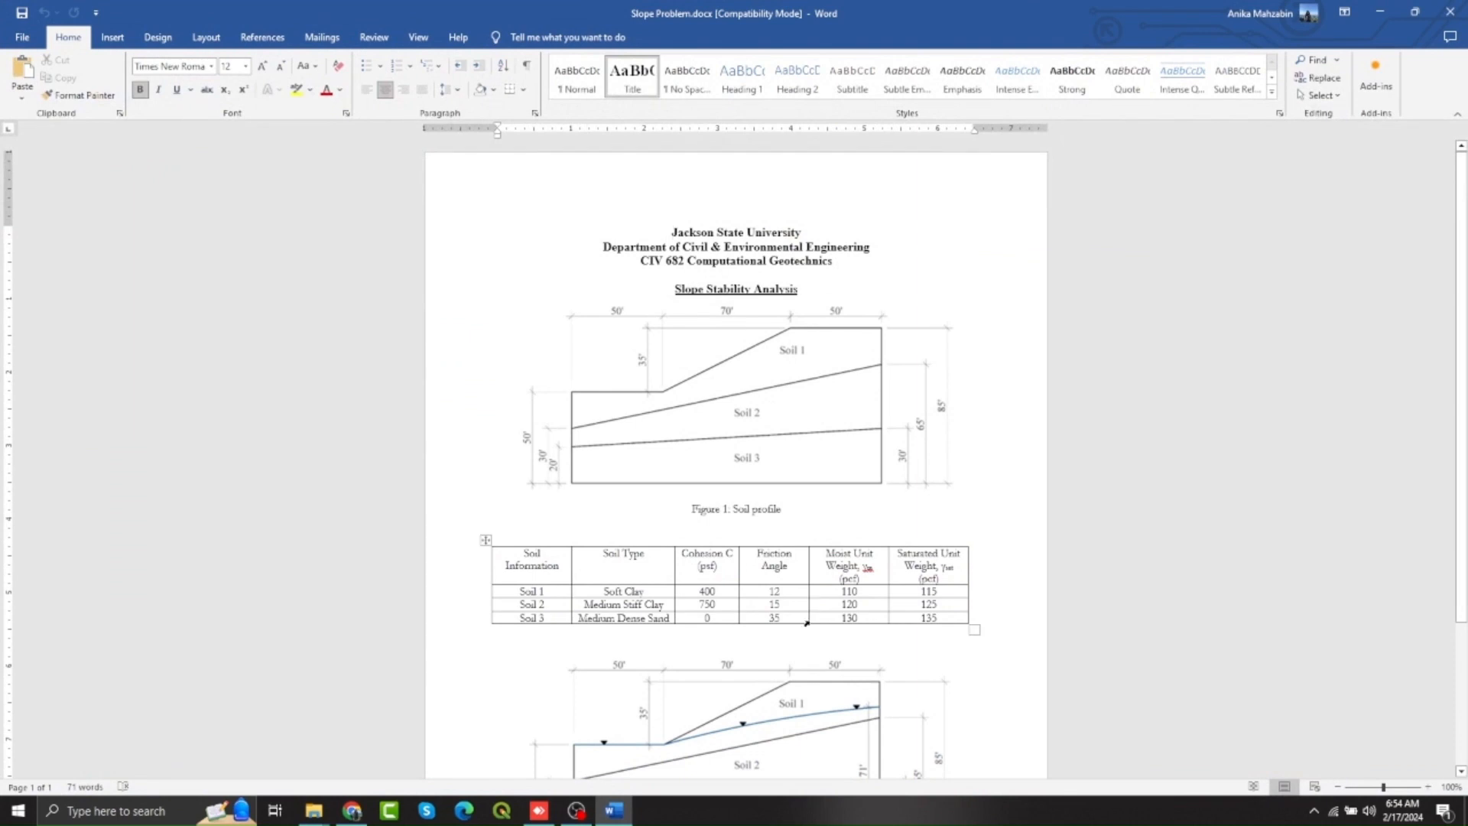
left_click(539, 809)
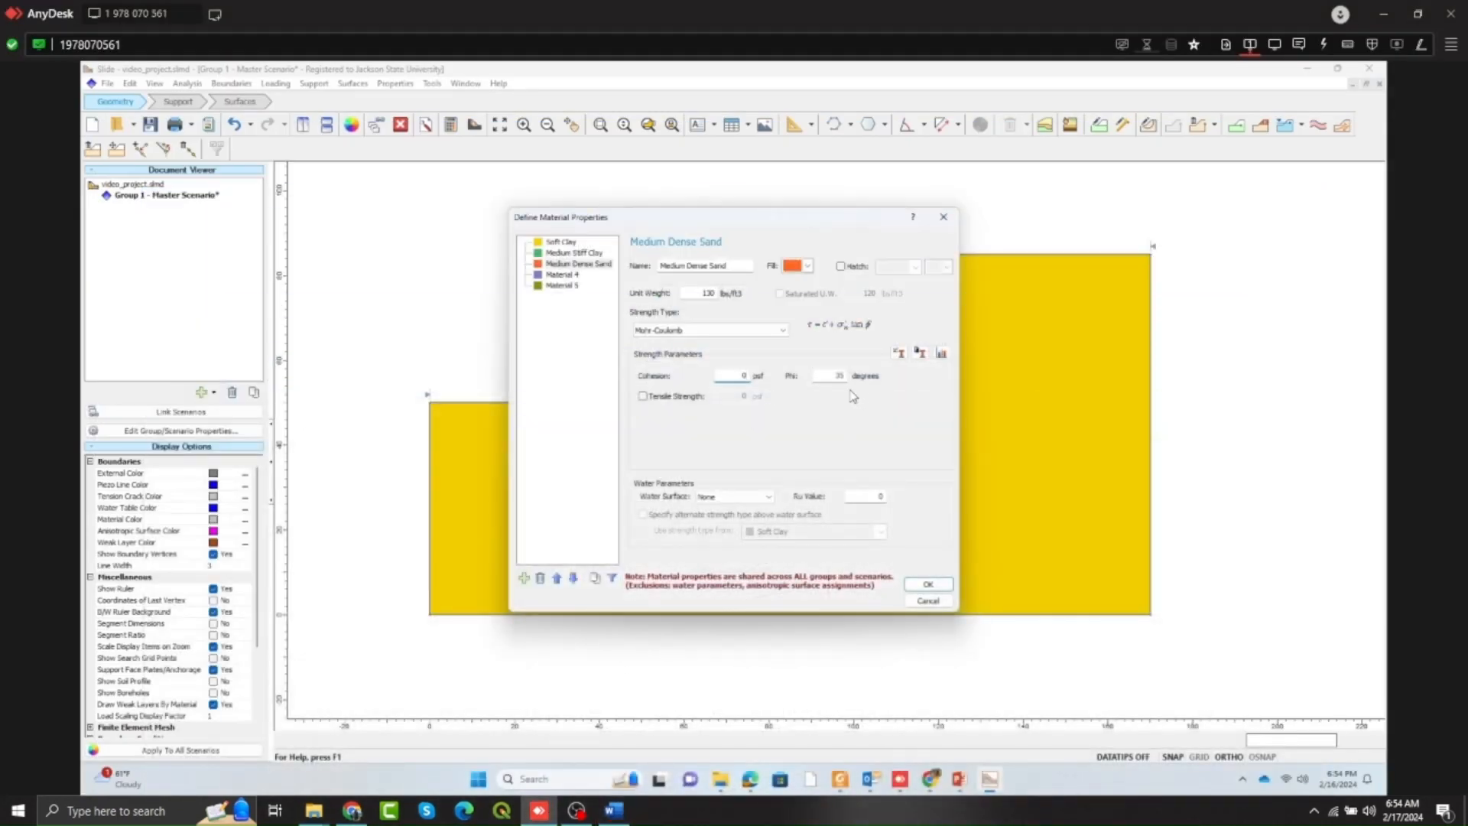
left_click(925, 584)
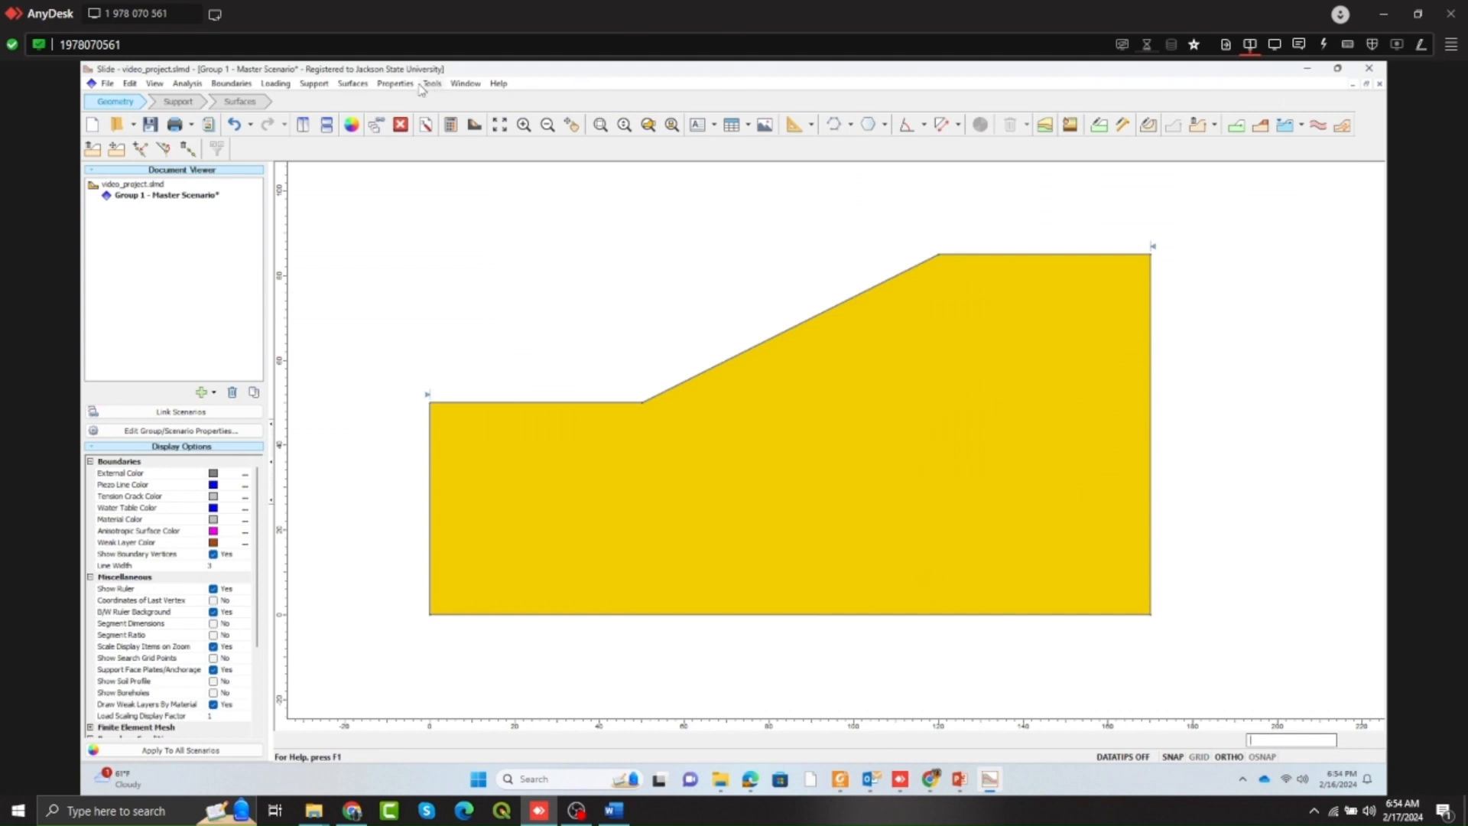
Delete the unused Material 4 and Material 5 from the material definitions.
left_click(396, 84)
left_click(413, 99)
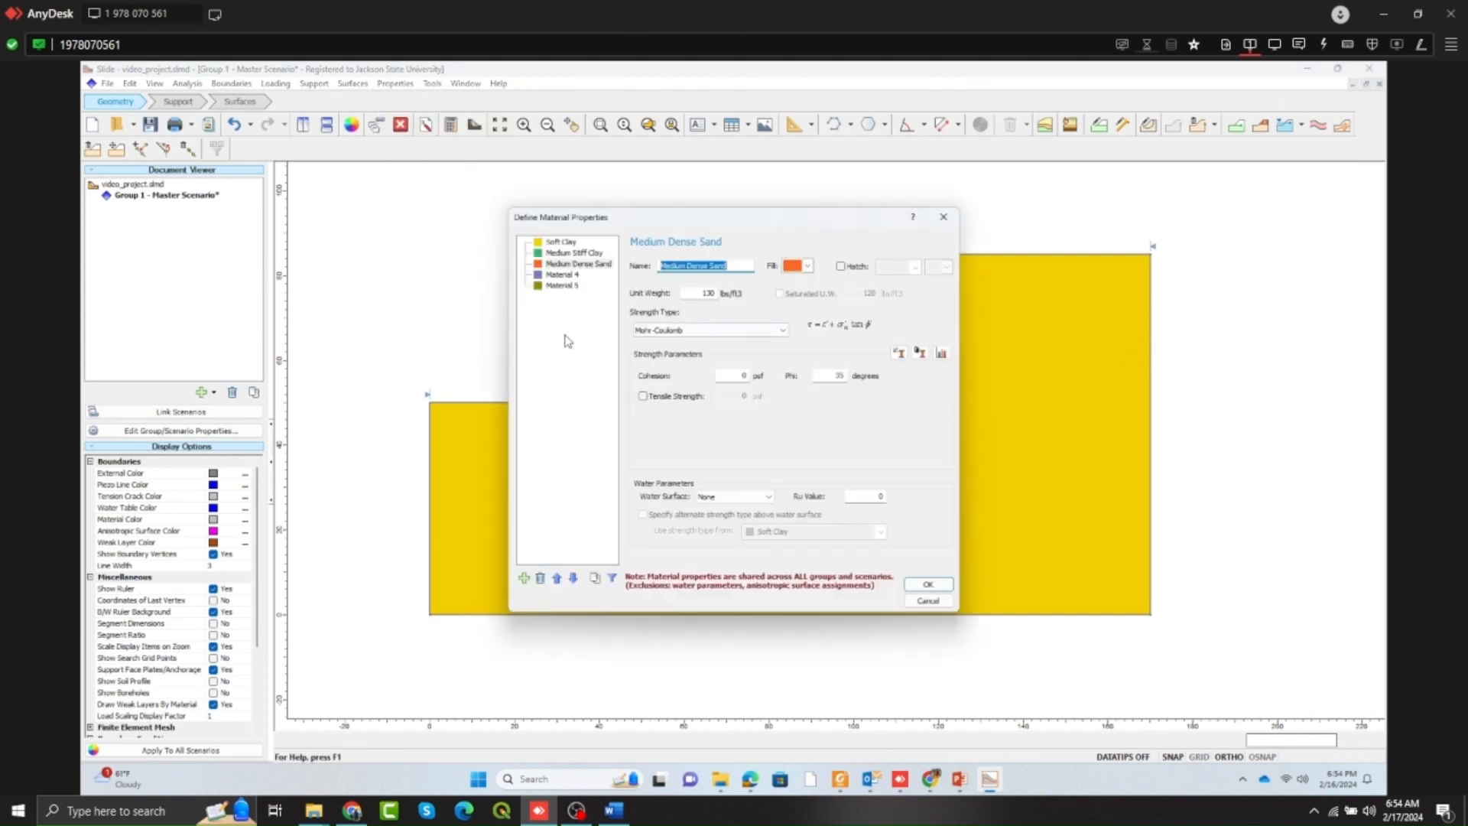
left_click(562, 274)
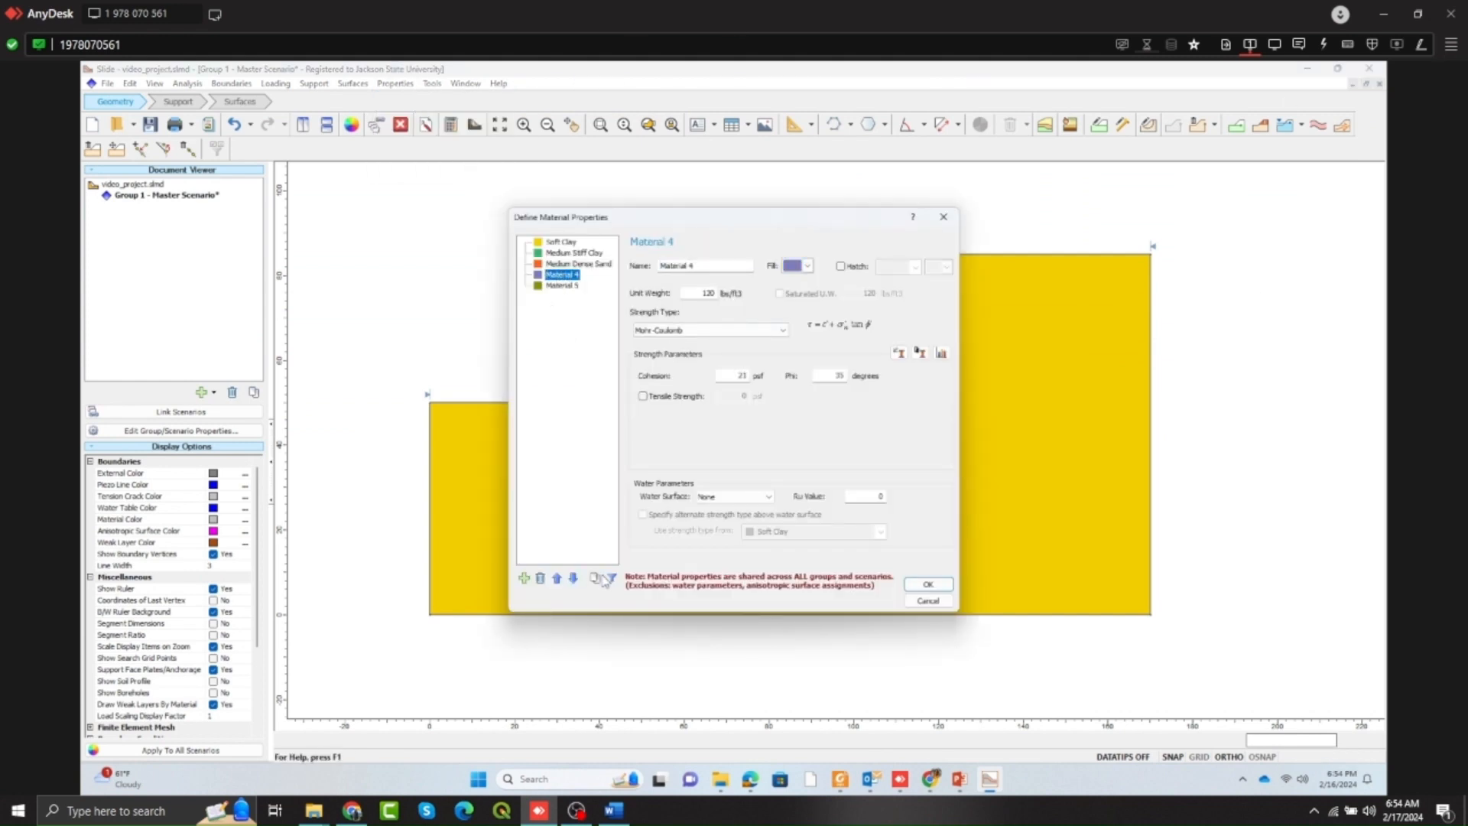
left_click(540, 578)
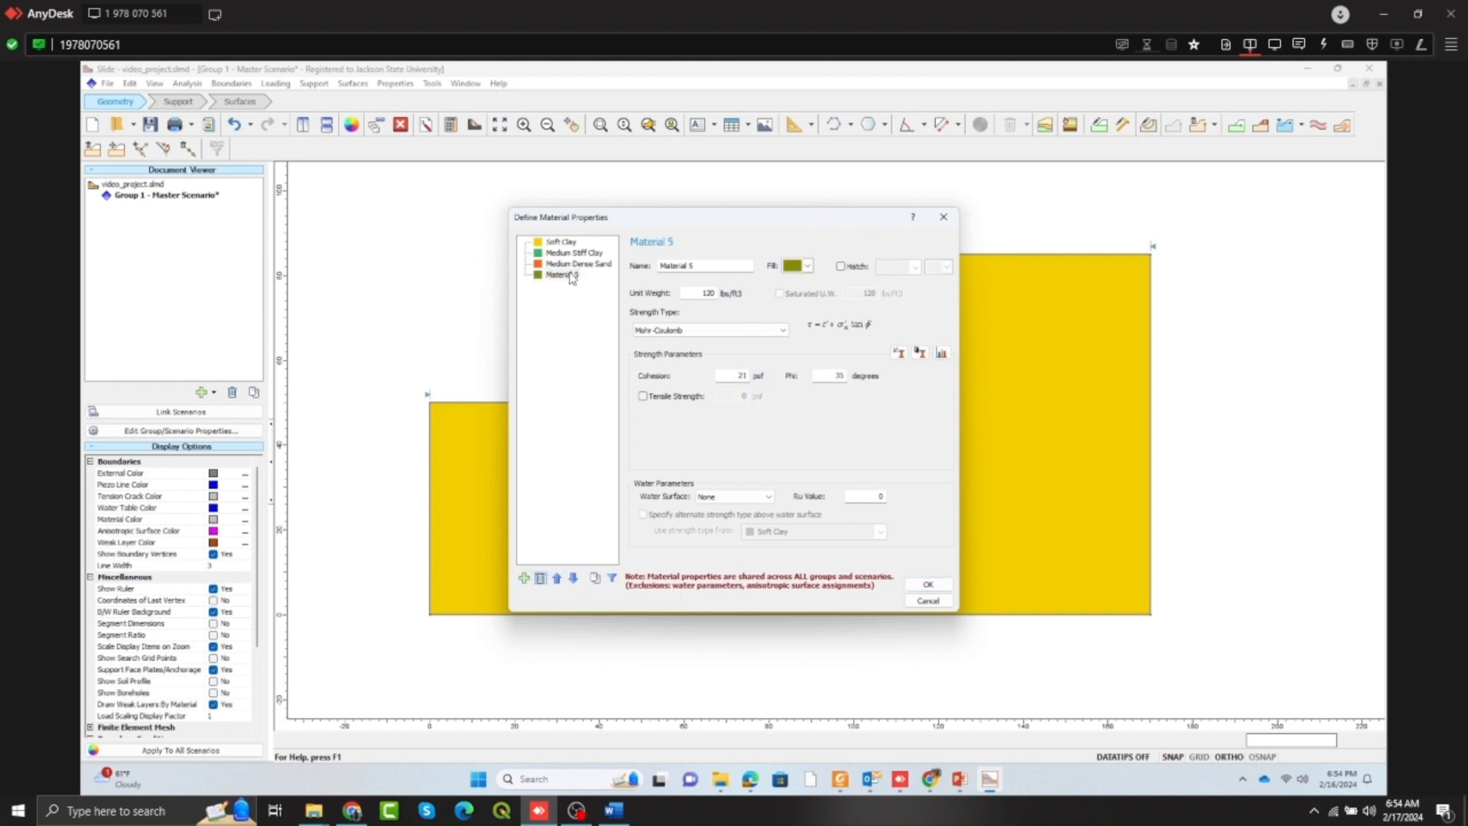
left_click(541, 579)
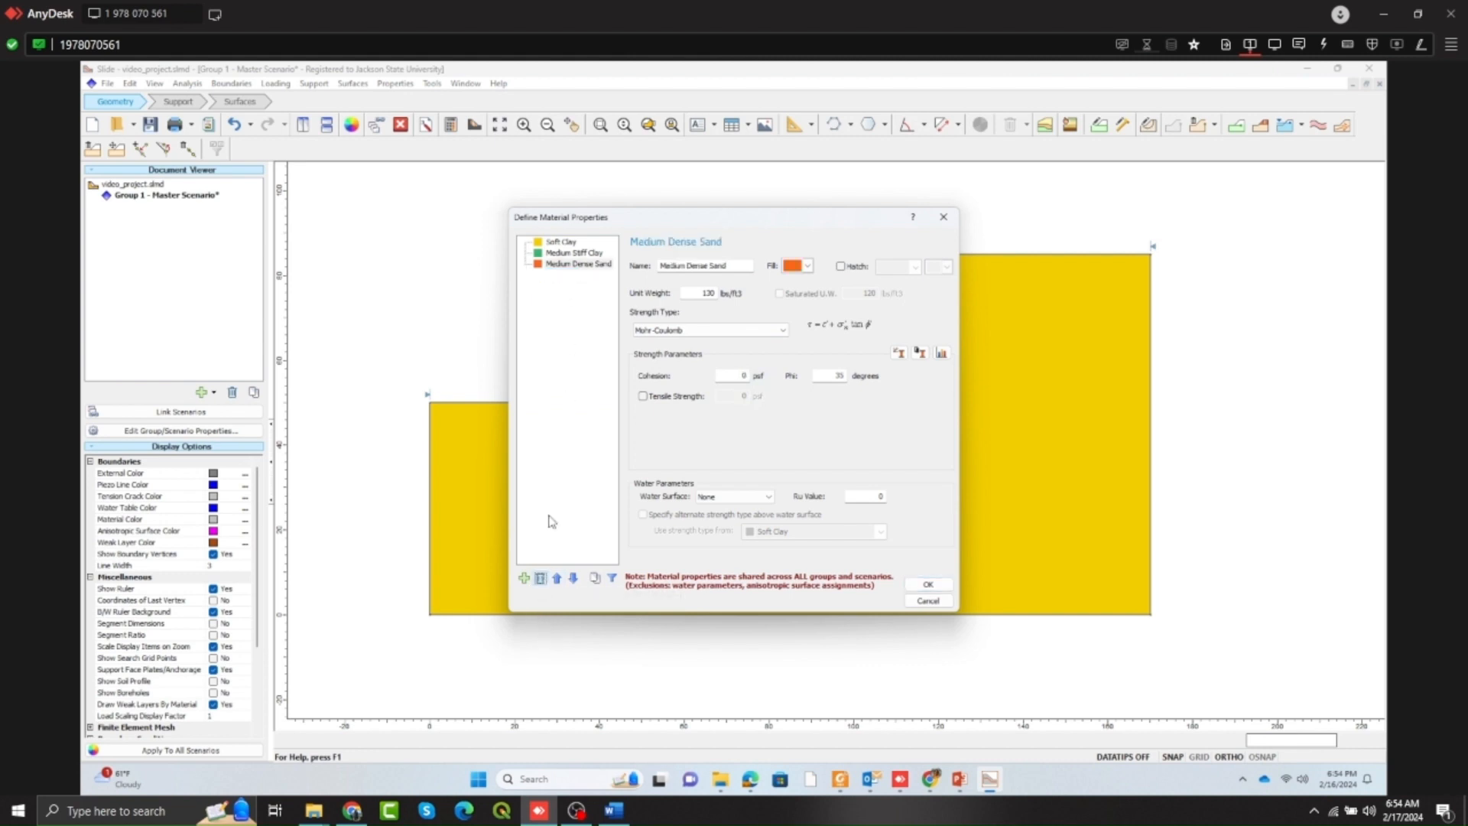
left_click(928, 585)
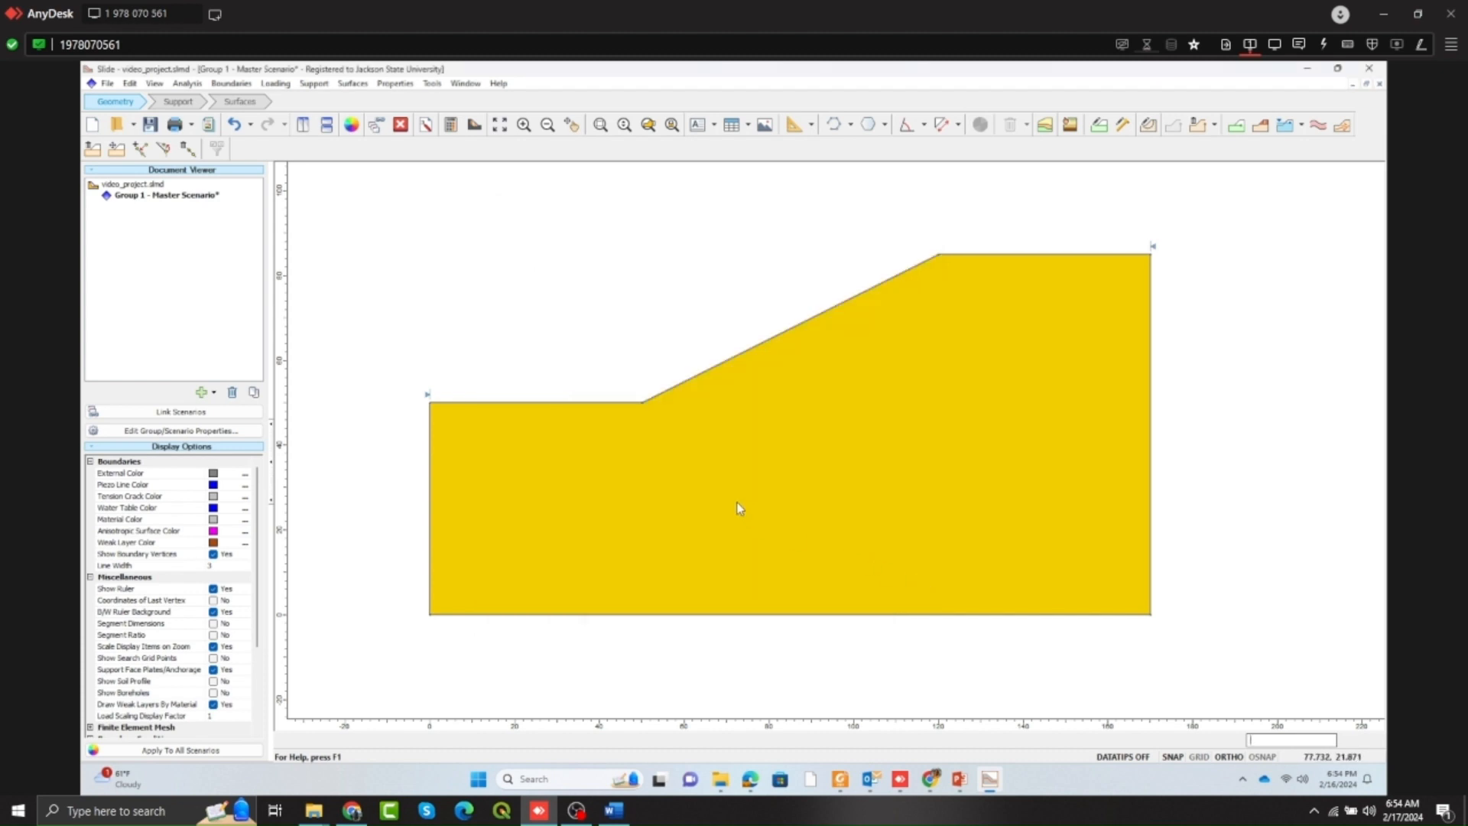
scroll(744, 480, "down", 1)
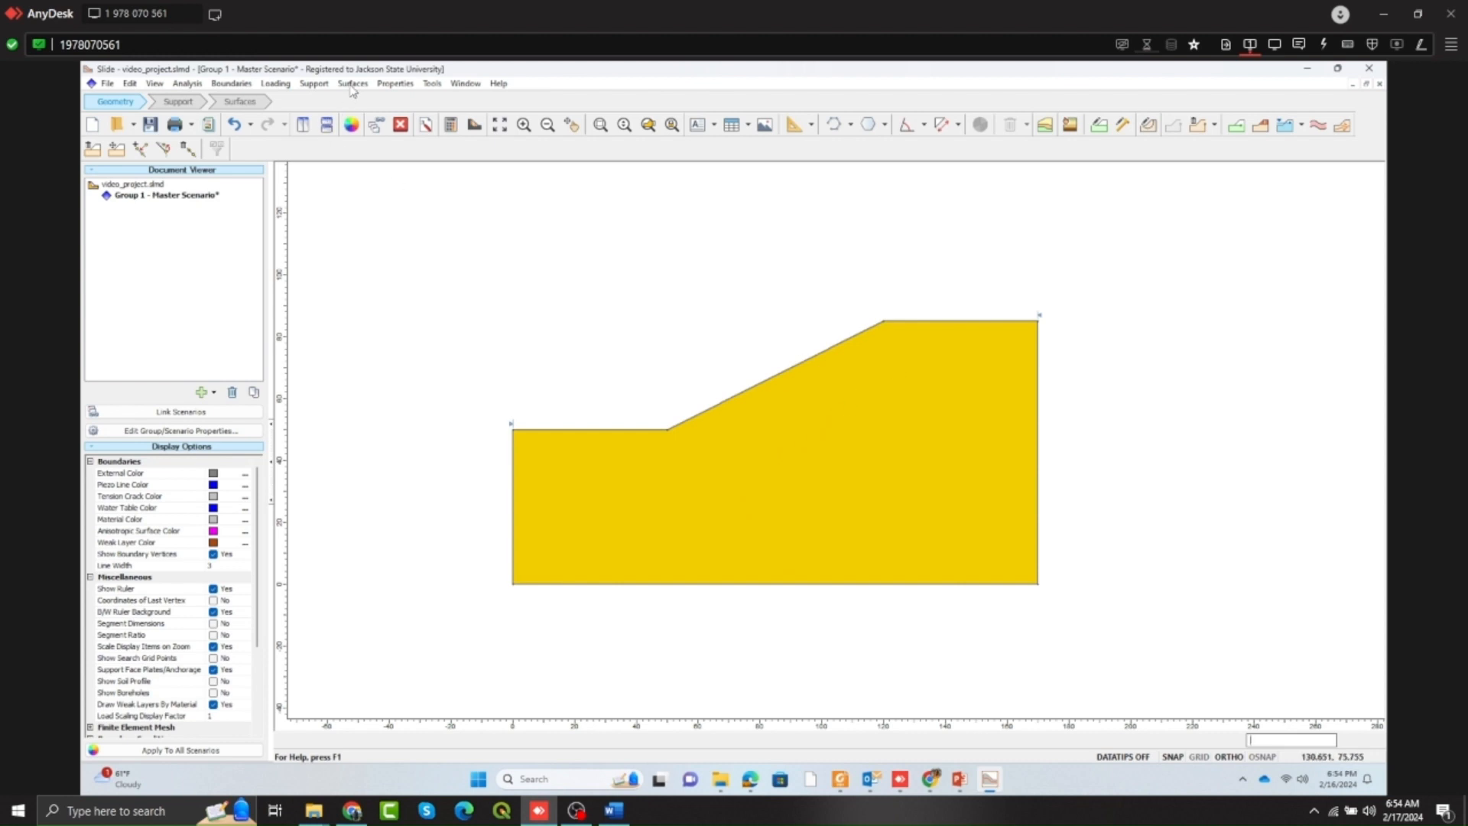
left_click(390, 89)
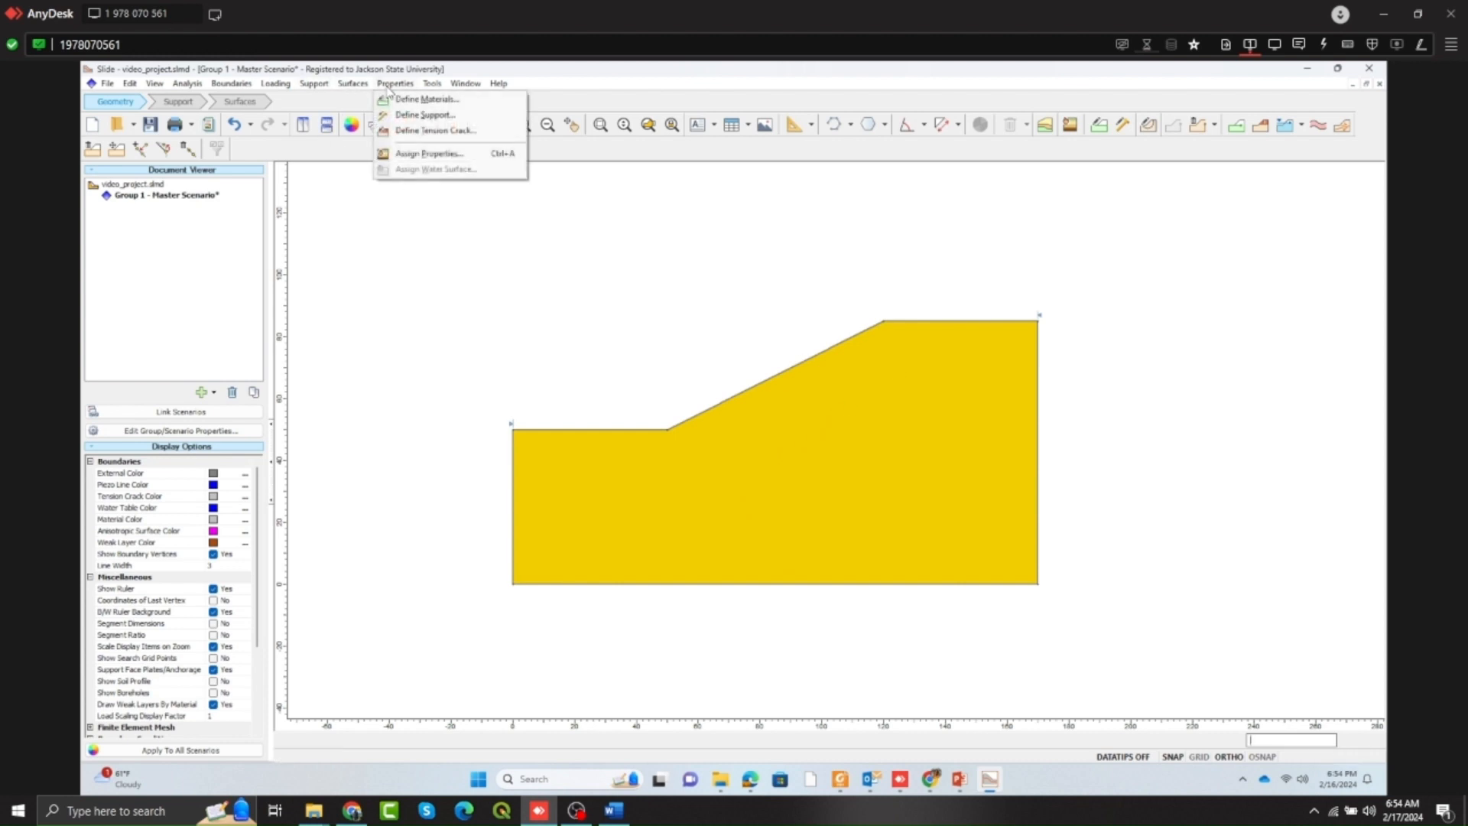
left_click(420, 155)
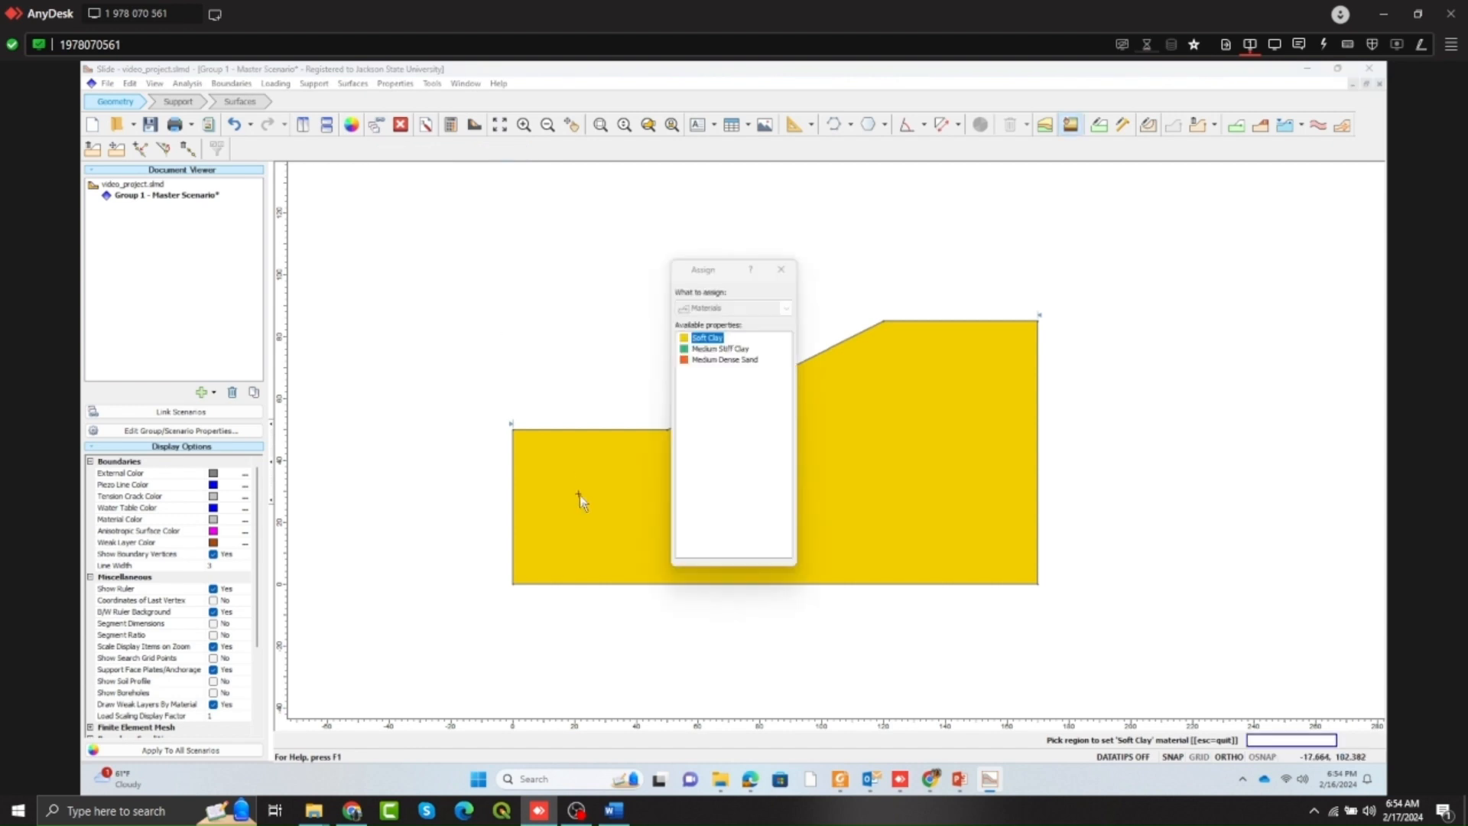
left_click(788, 272)
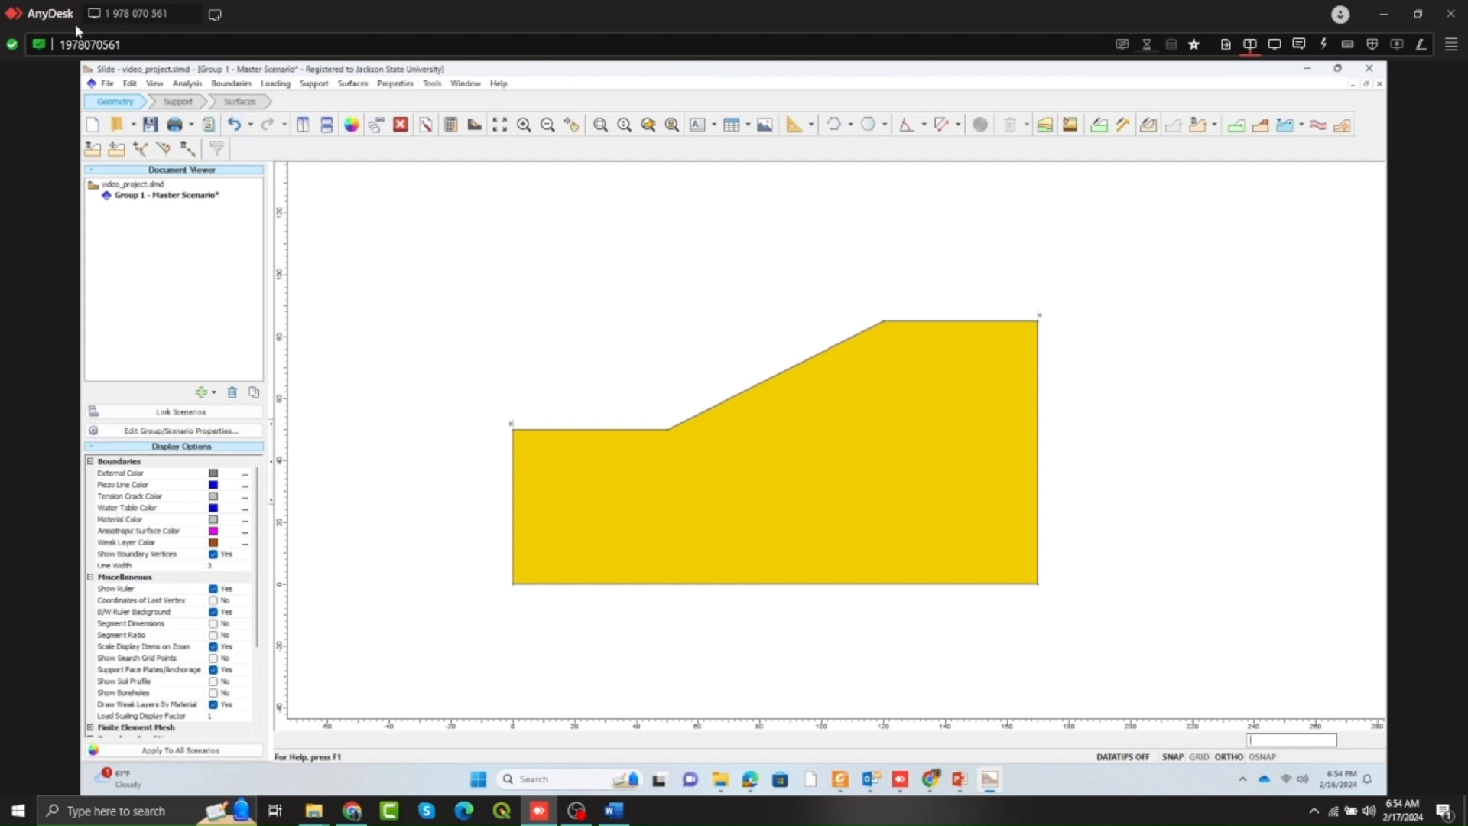
Add the lower material boundary from (0, 20) to (170, 30), following the Word document's soil profile.
left_click(188, 84)
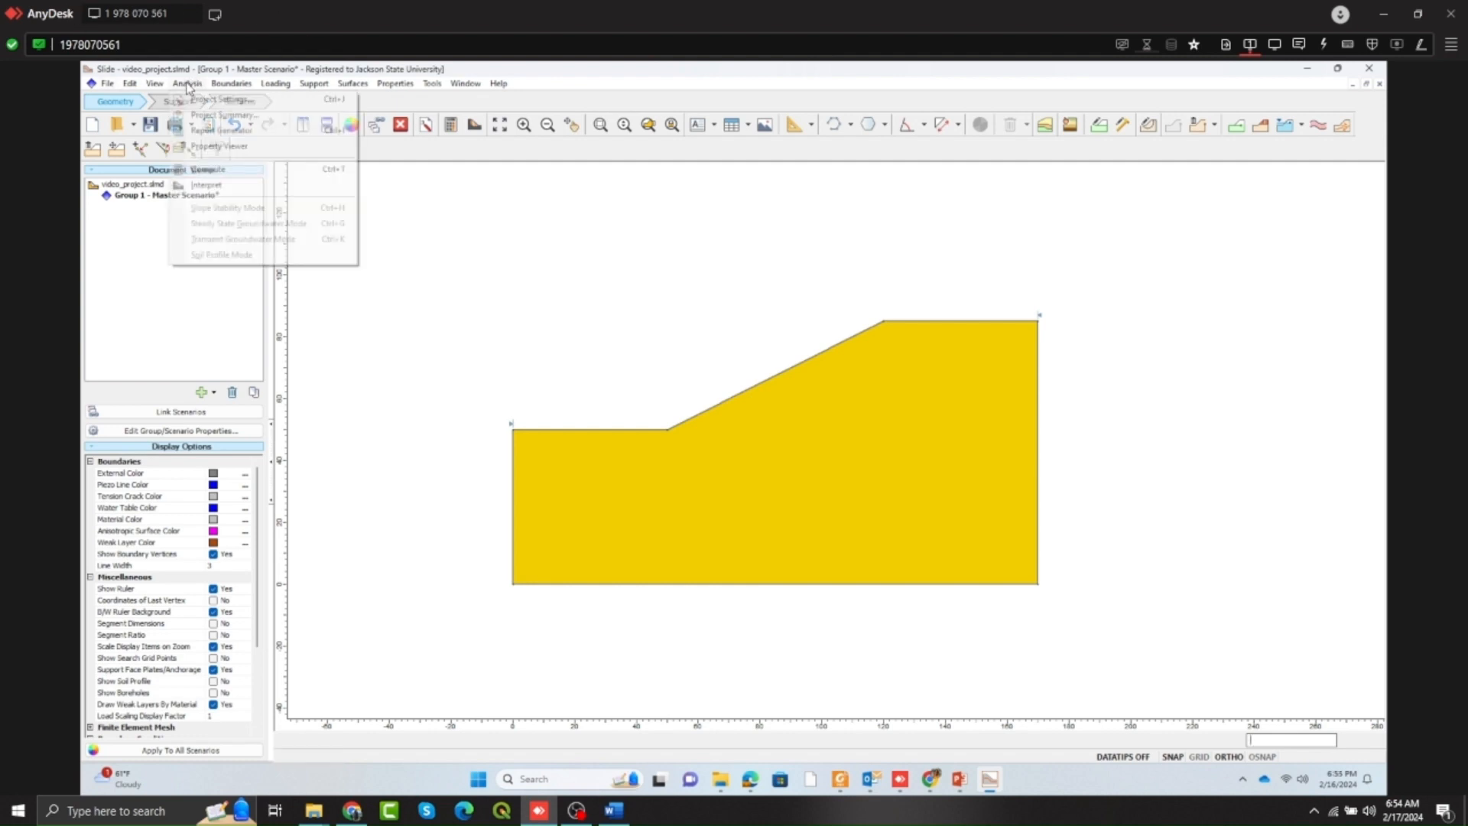
left_click(228, 84)
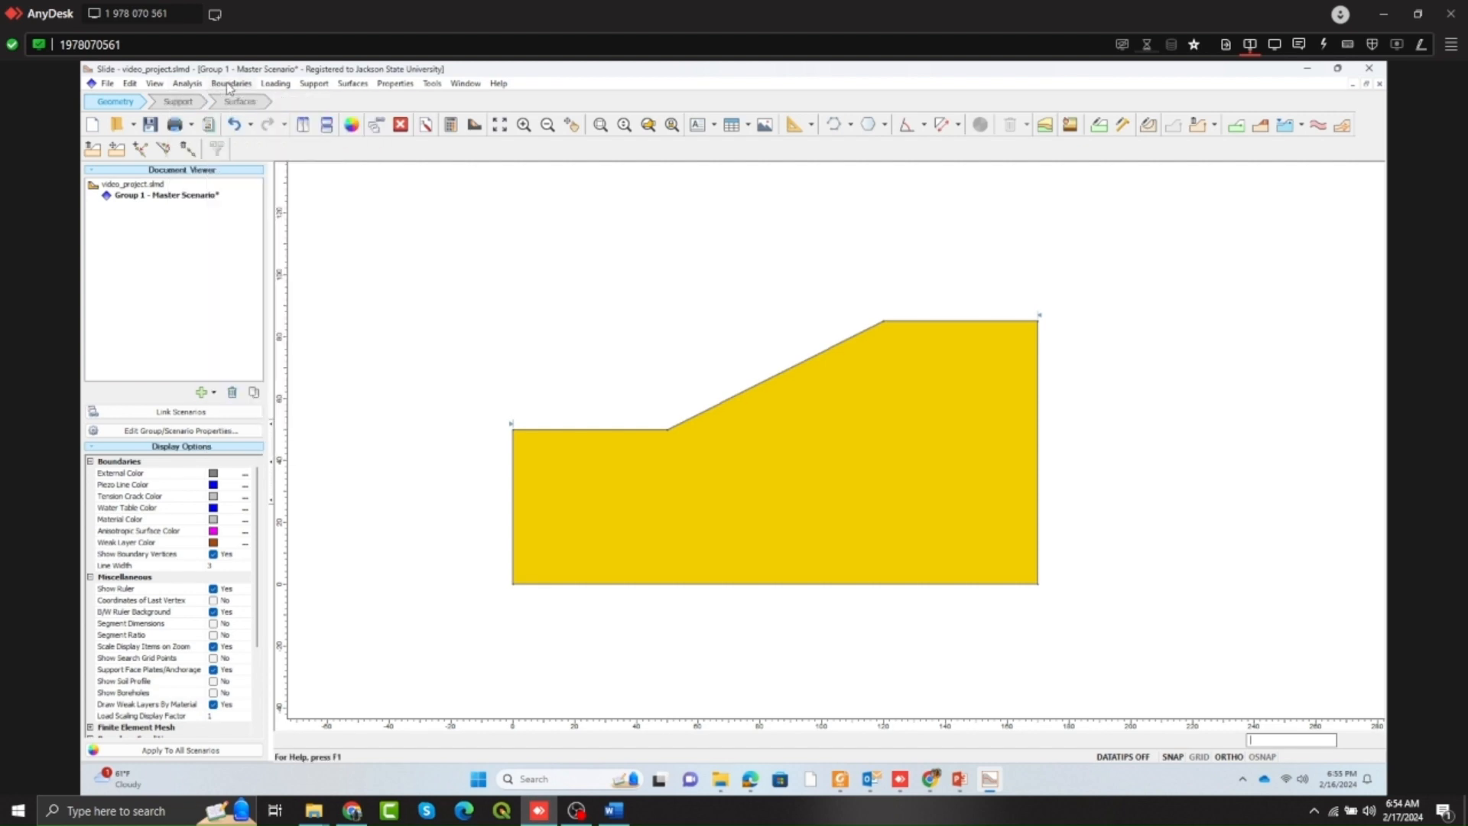
left_click(227, 84)
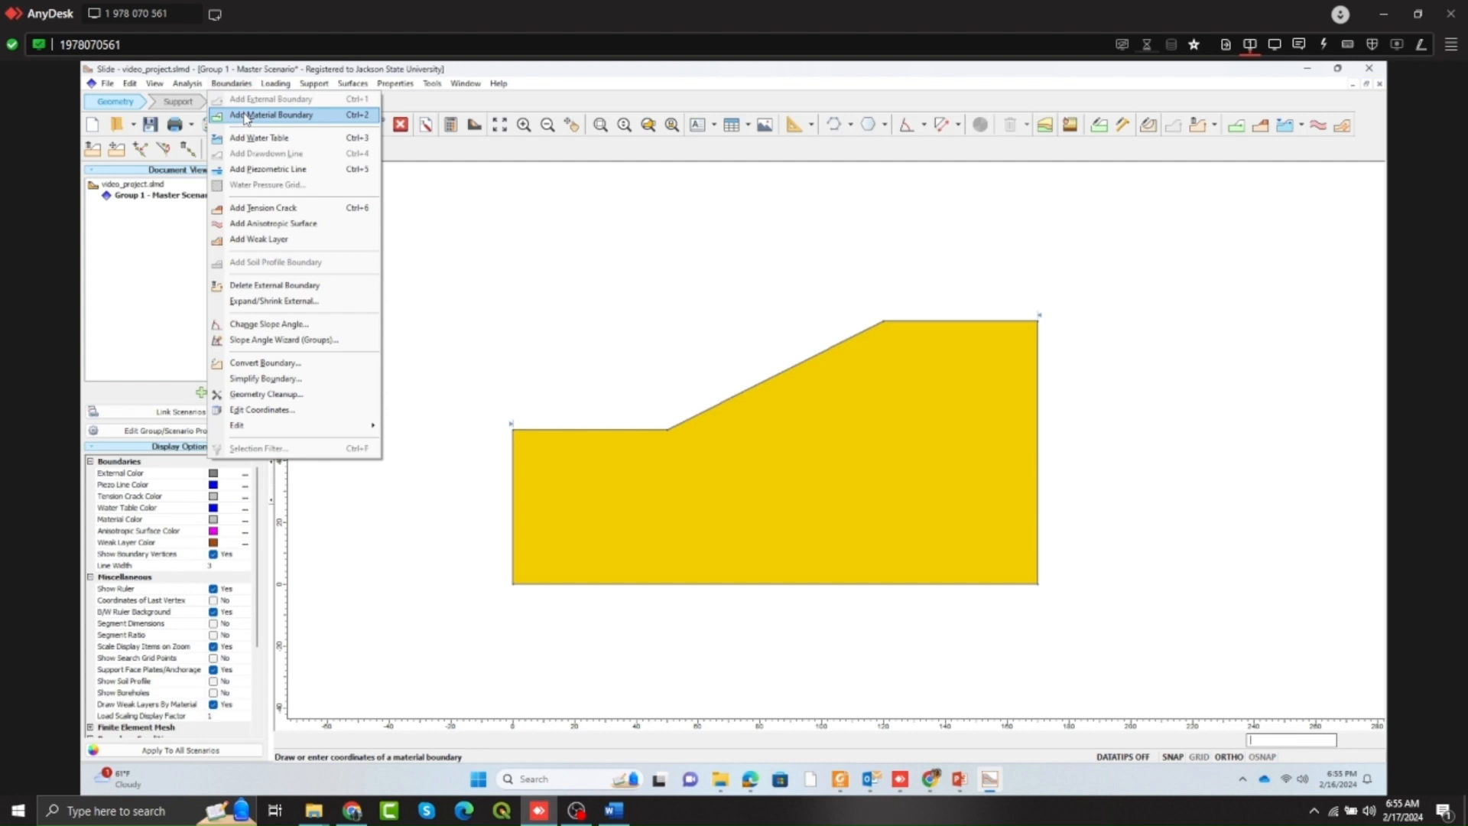
left_click(245, 117)
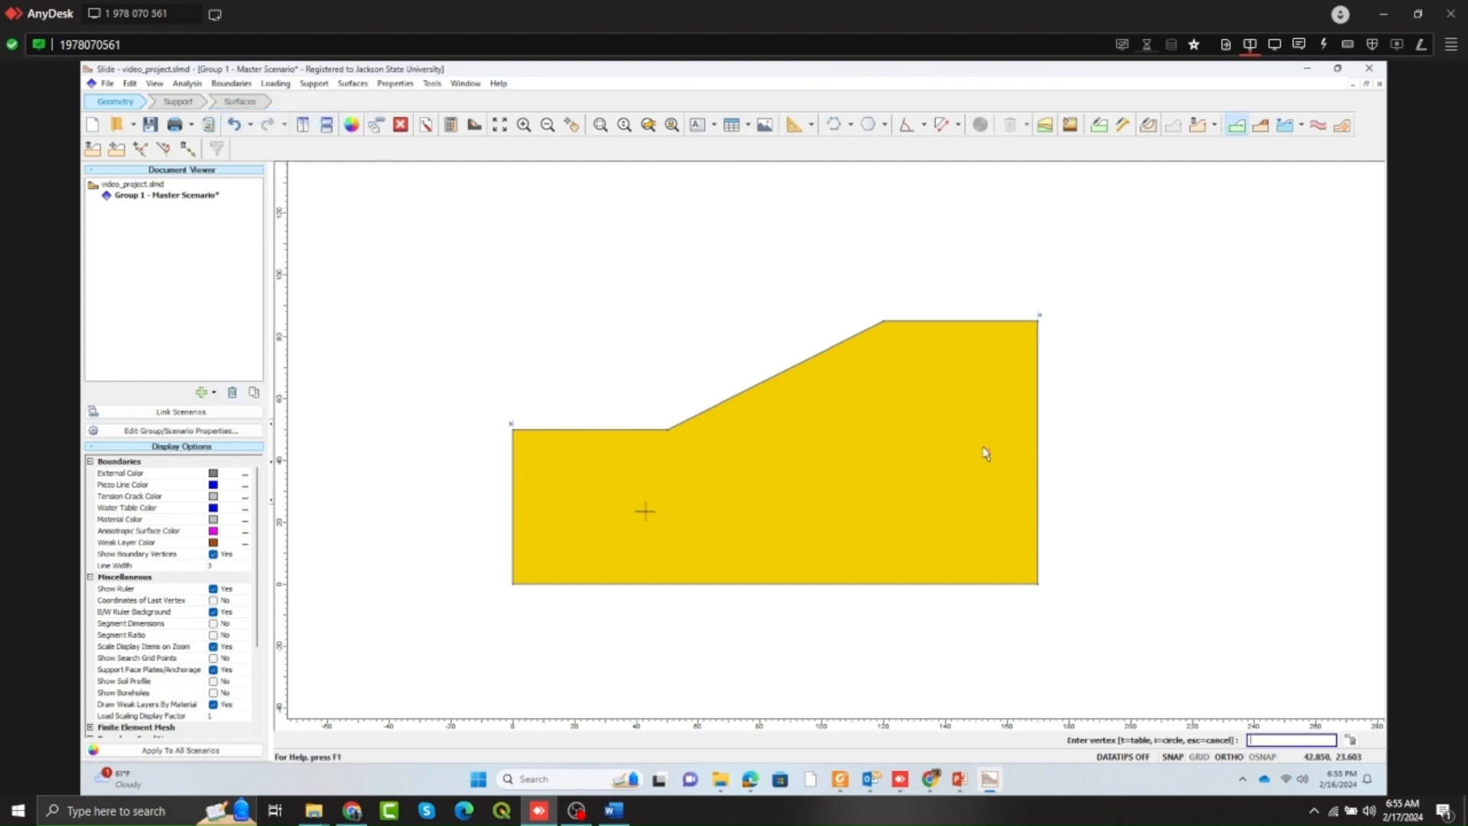
scroll(985, 439, "down", 1)
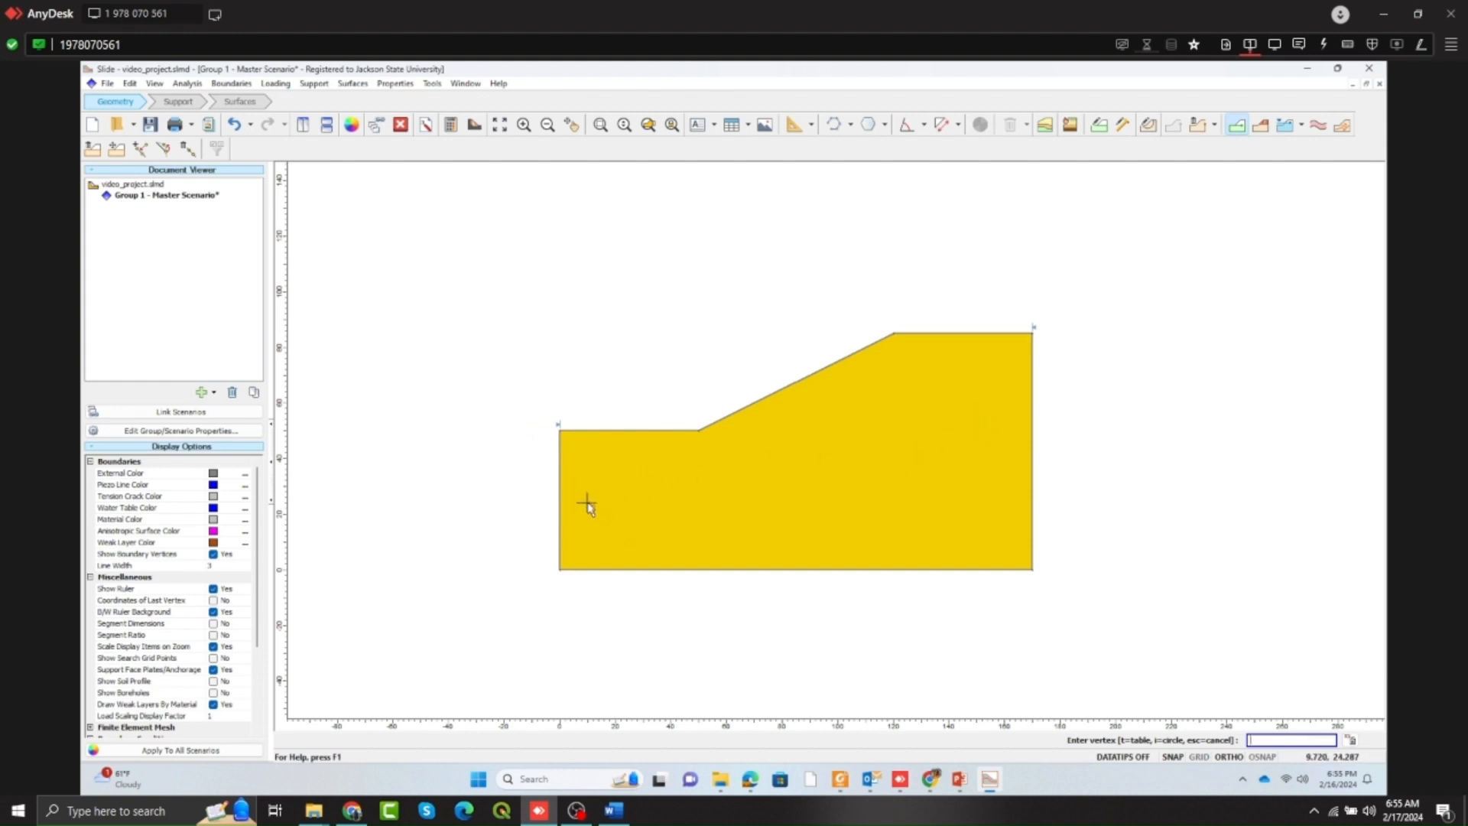
left_click(614, 812)
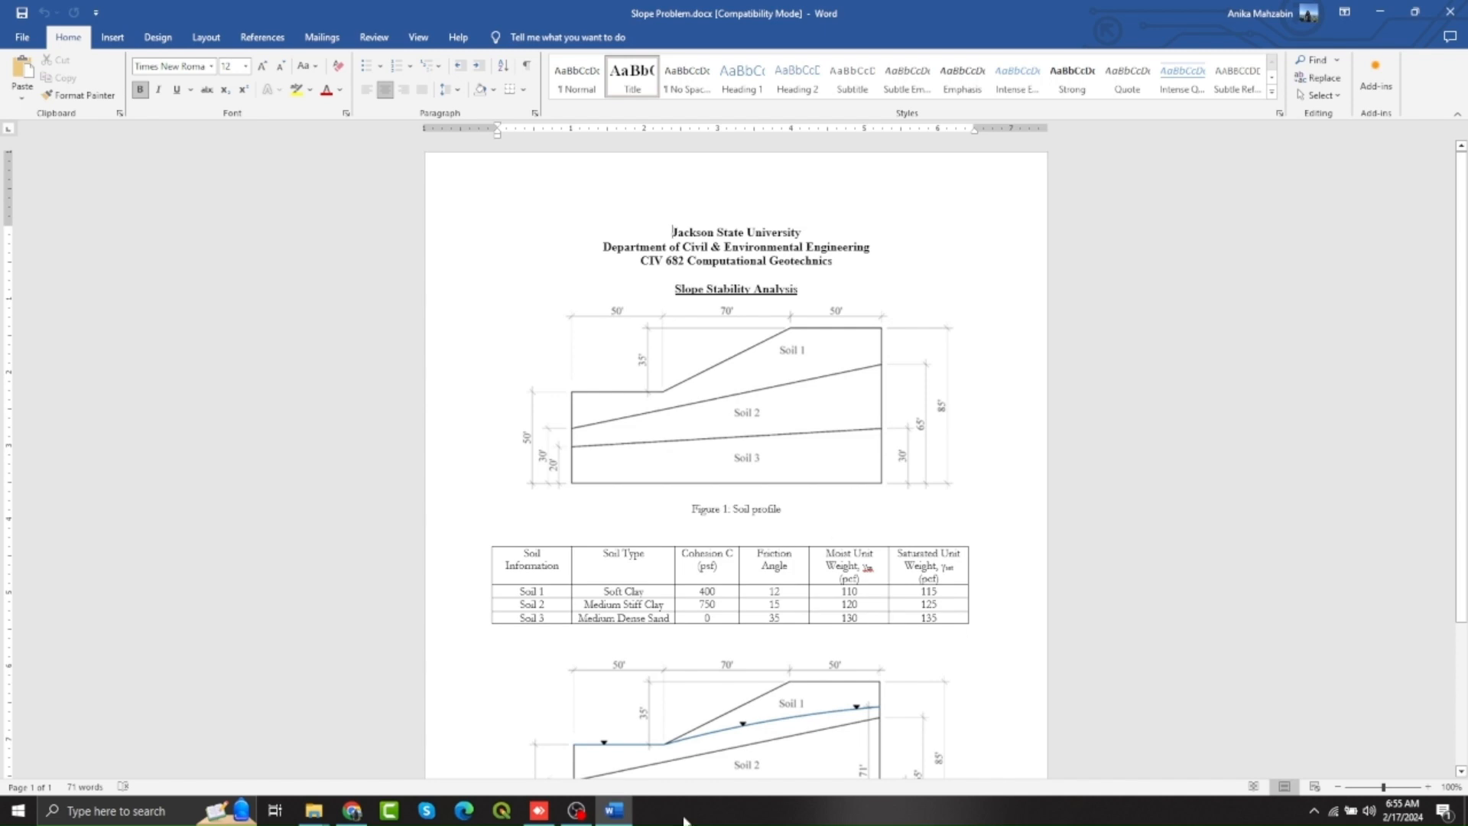
left_click(539, 810)
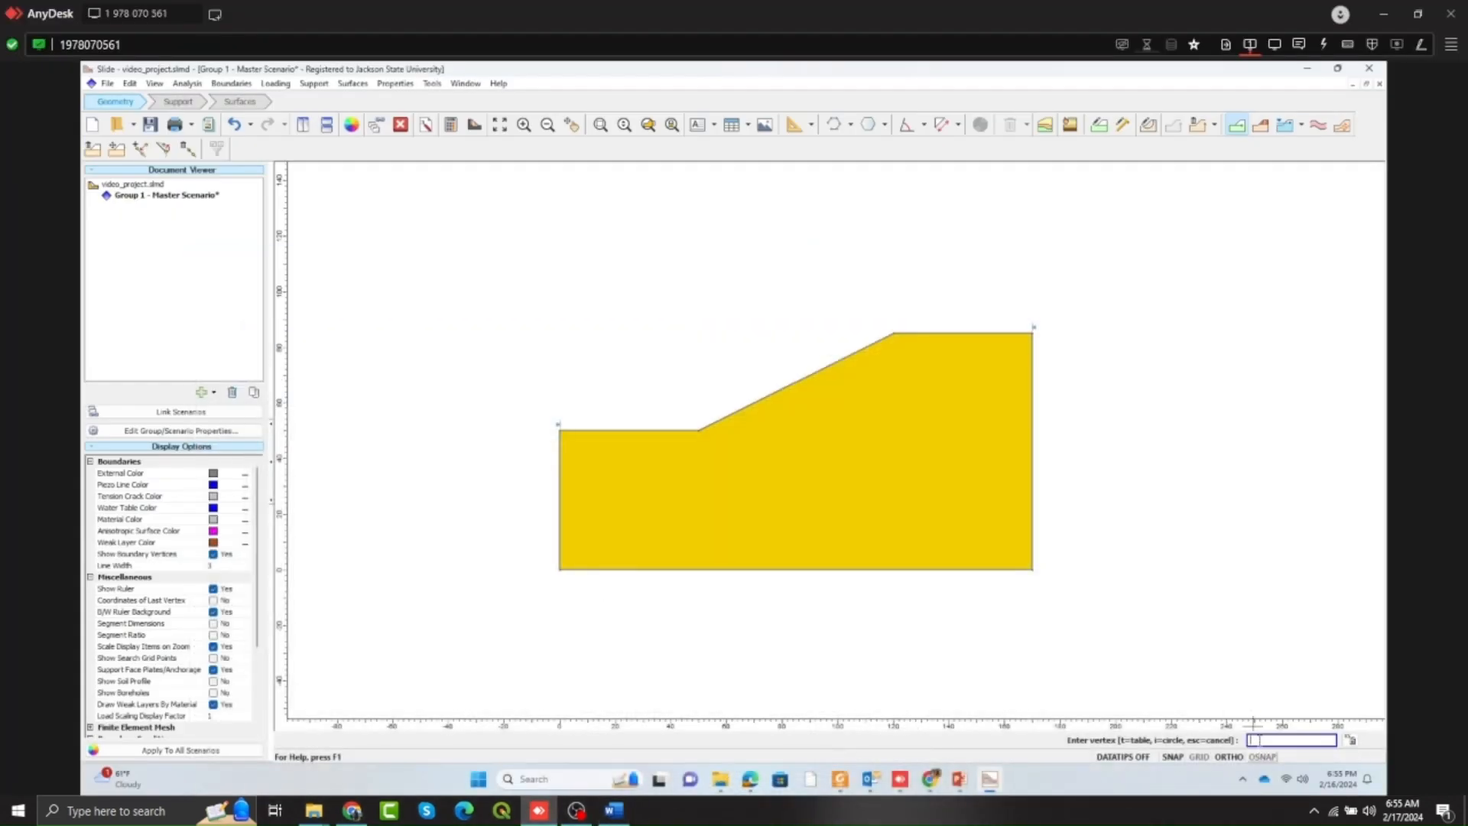
type("0,20")
key("Return")
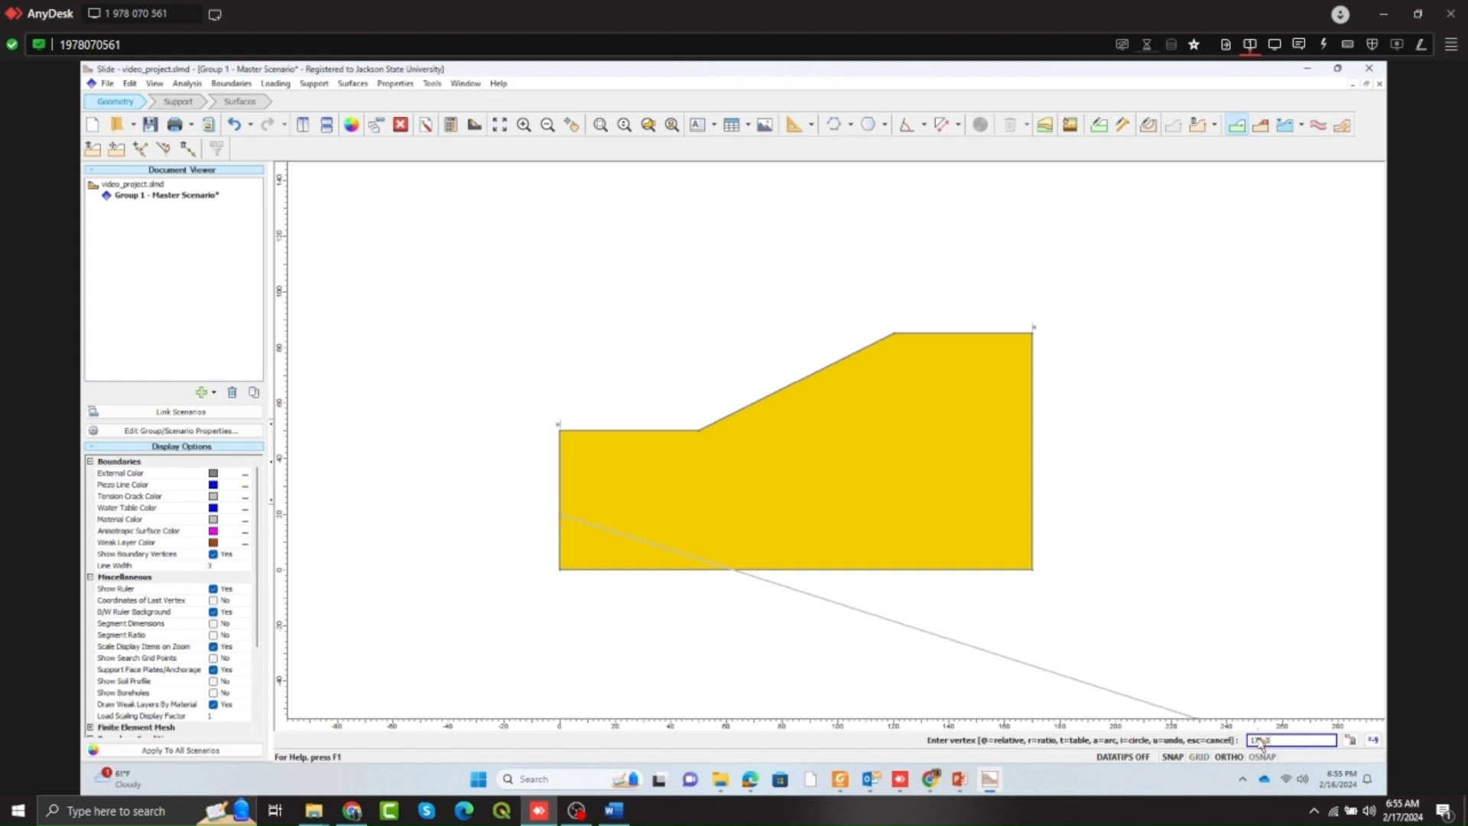
key("Return")
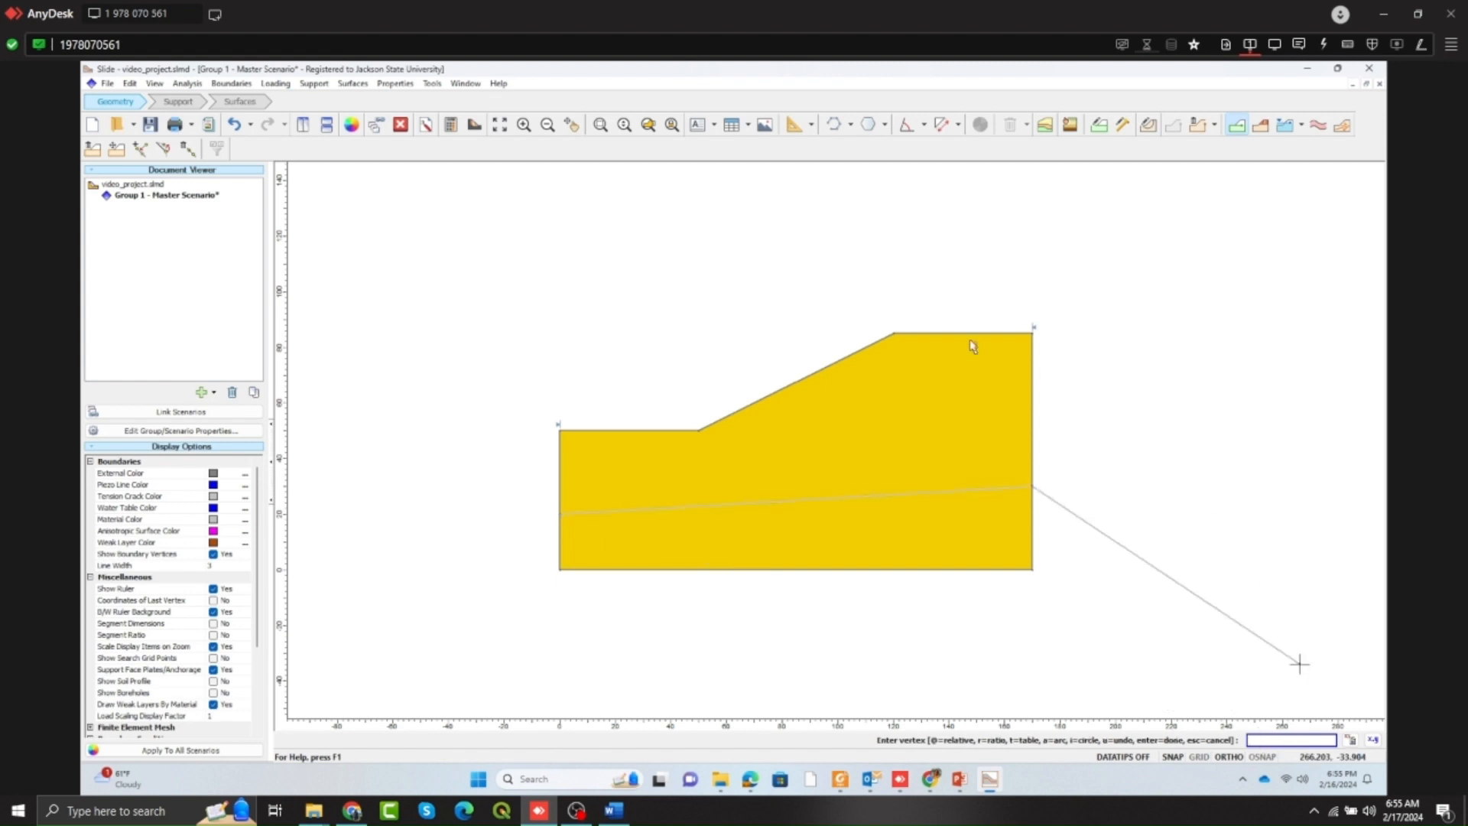
right_click(1032, 487)
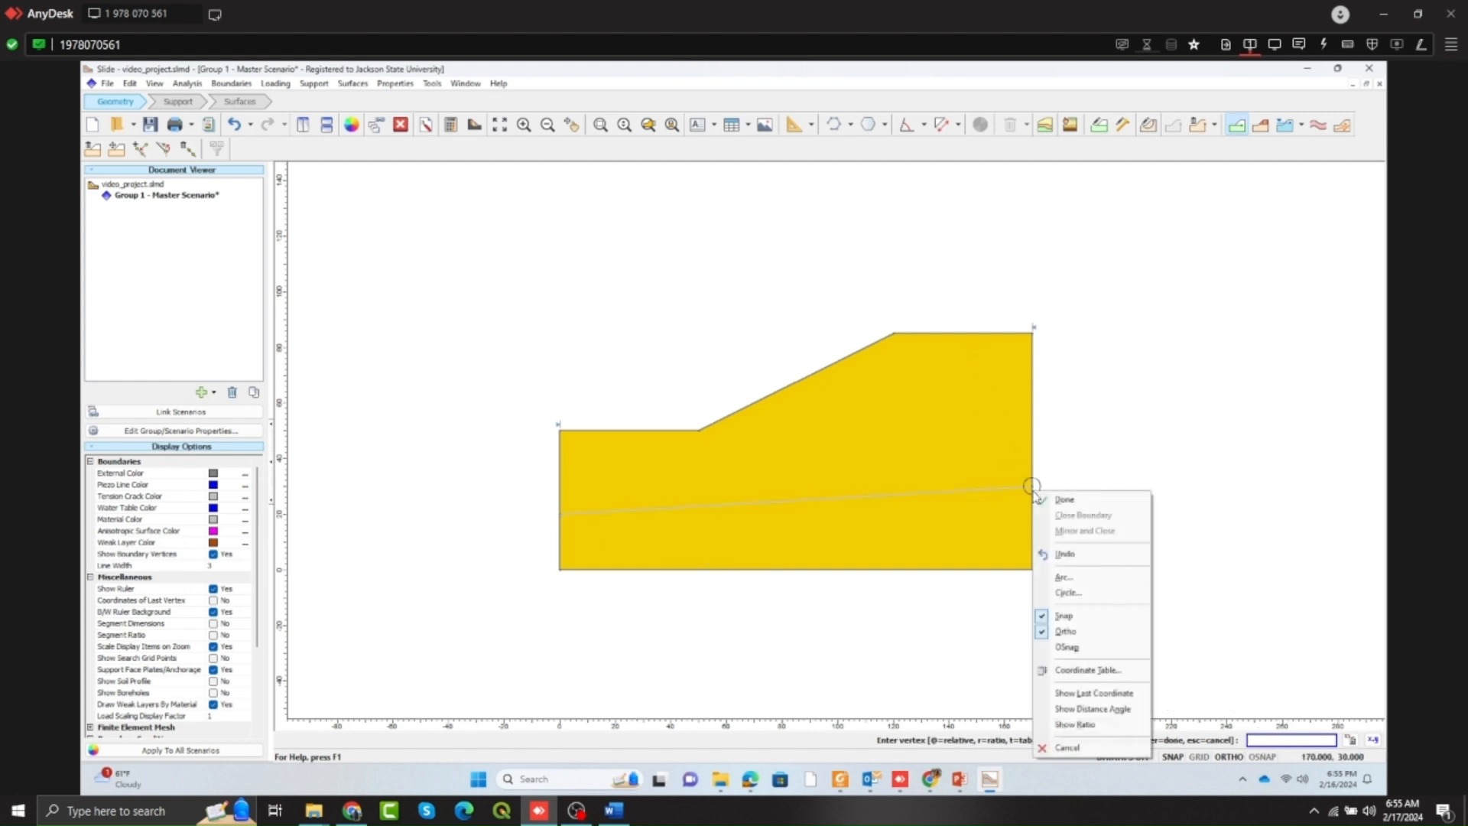
left_click(1059, 502)
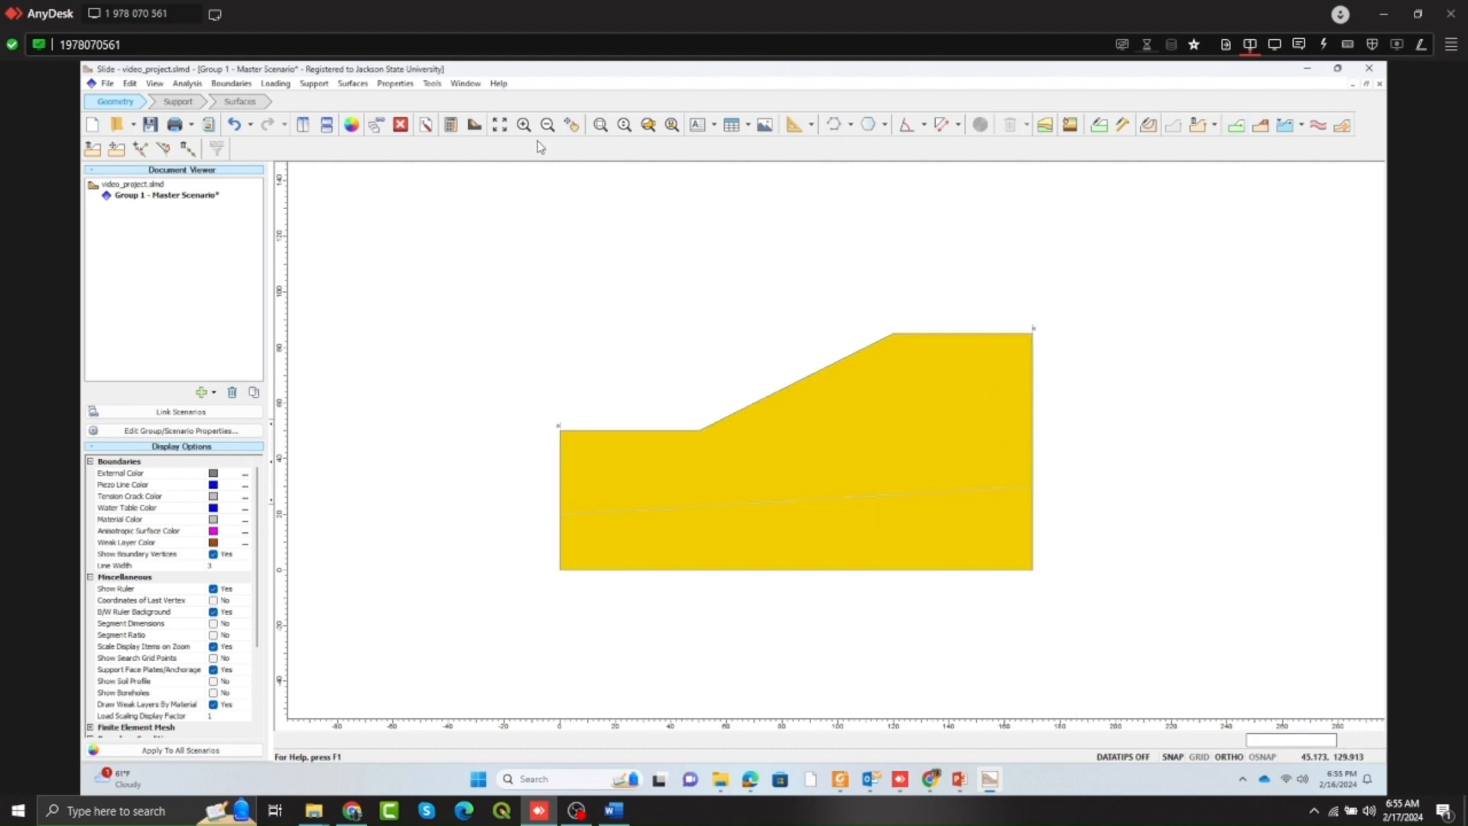
Add the upper material boundary from (0, 30) to (170, 65), following the Word document's soil profile.
left_click(222, 85)
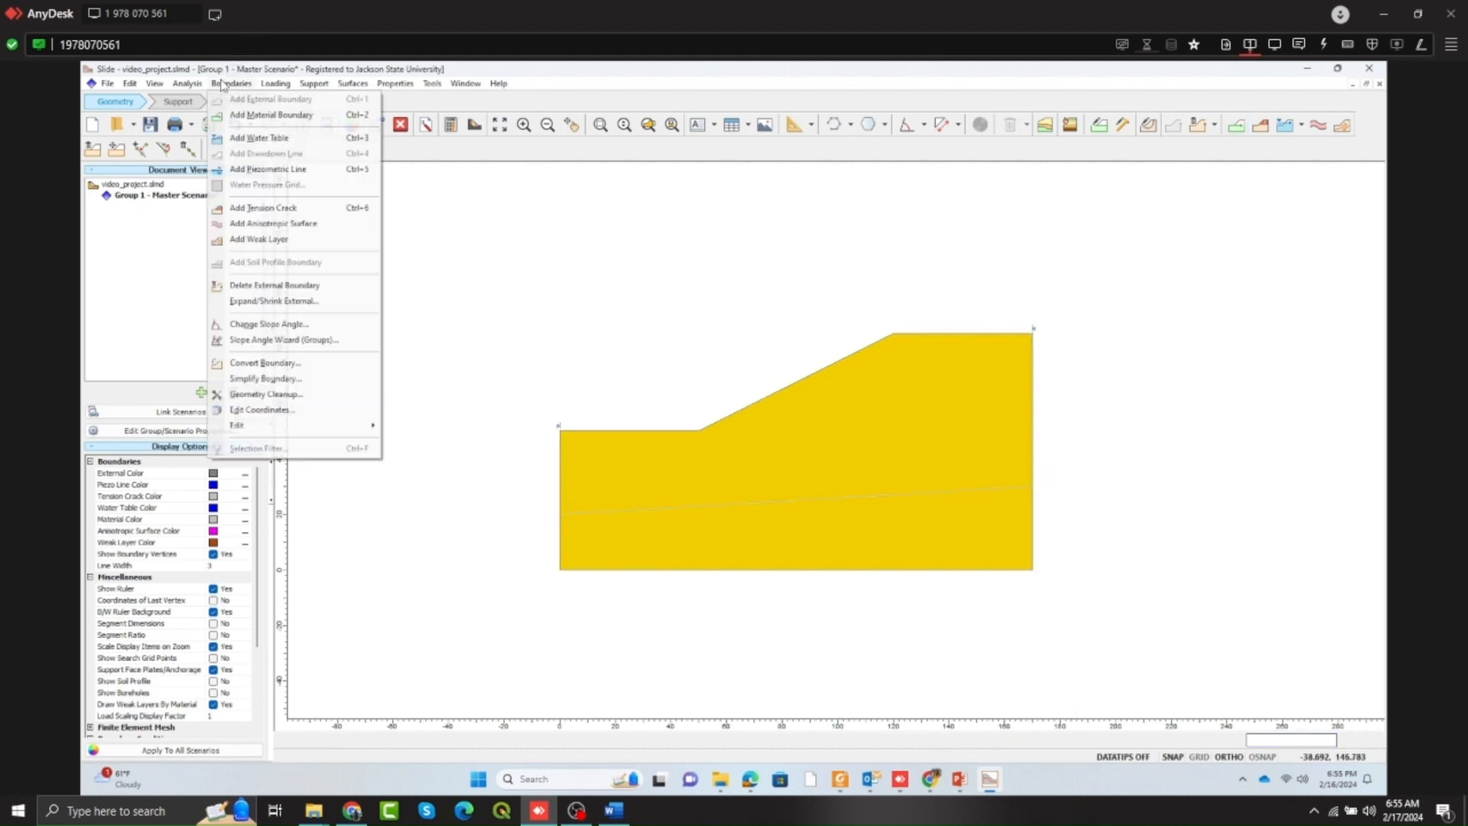
left_click(255, 125)
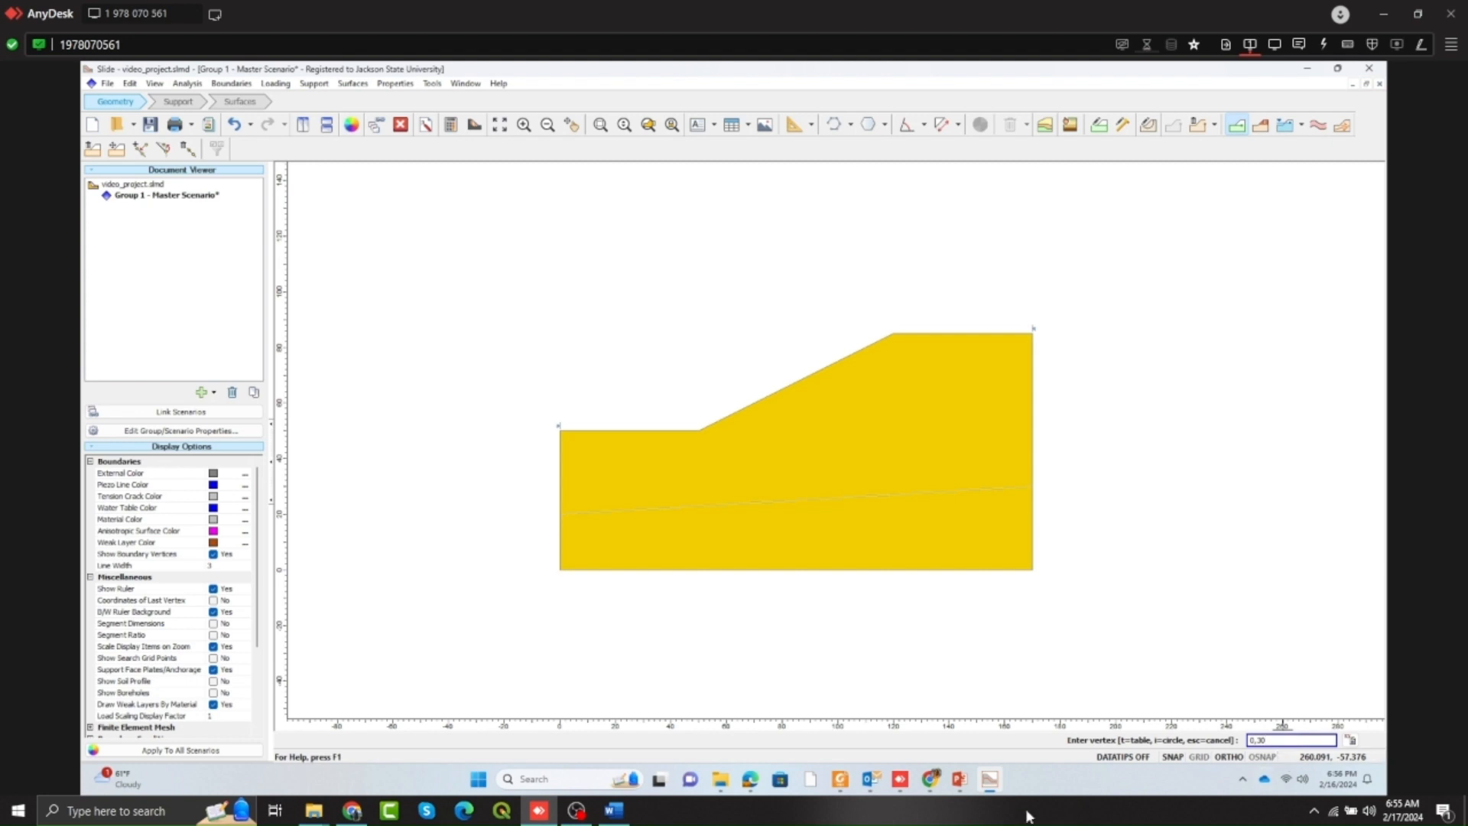
left_click(613, 810)
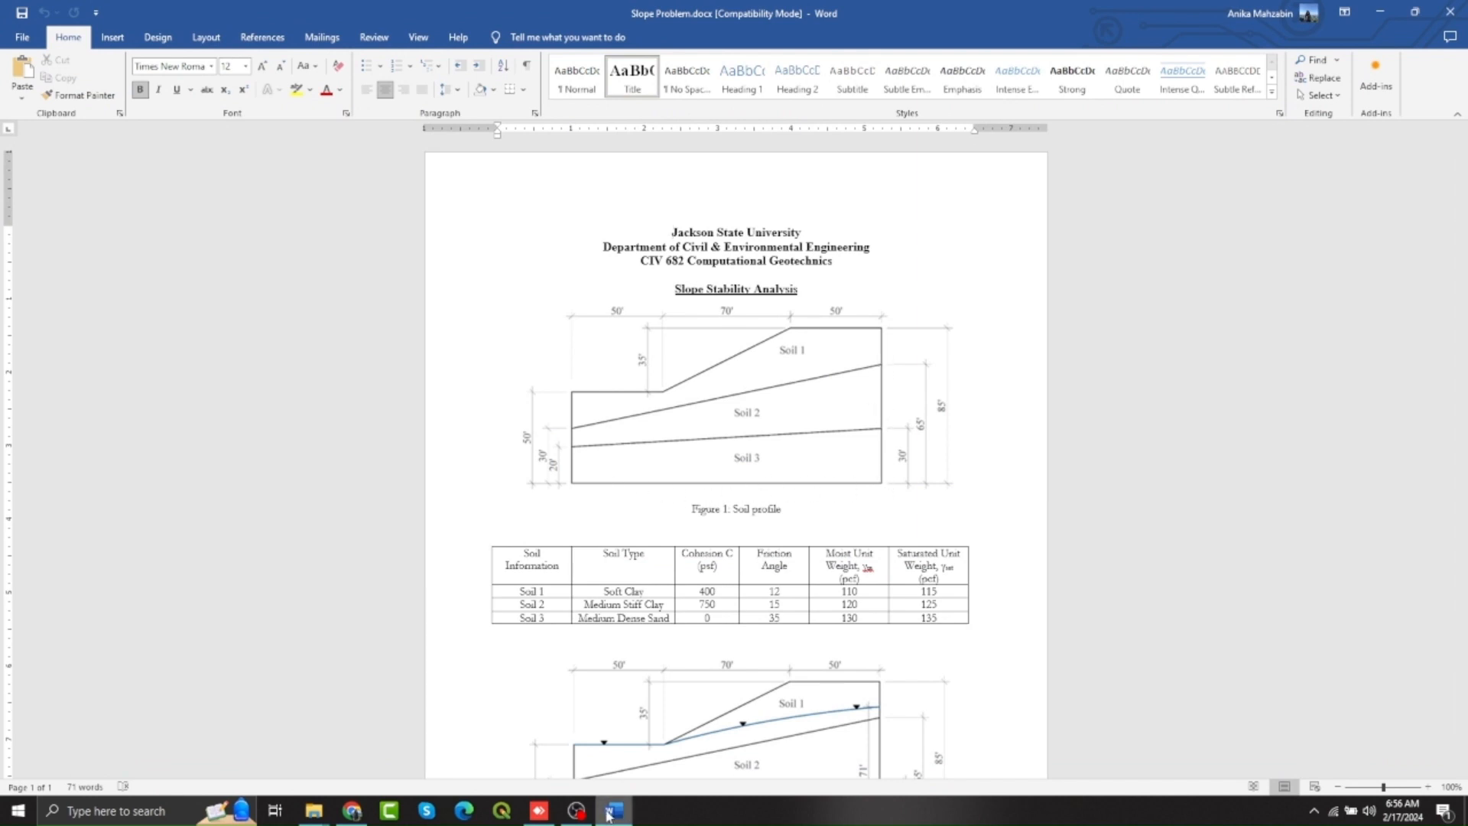
left_click(539, 809)
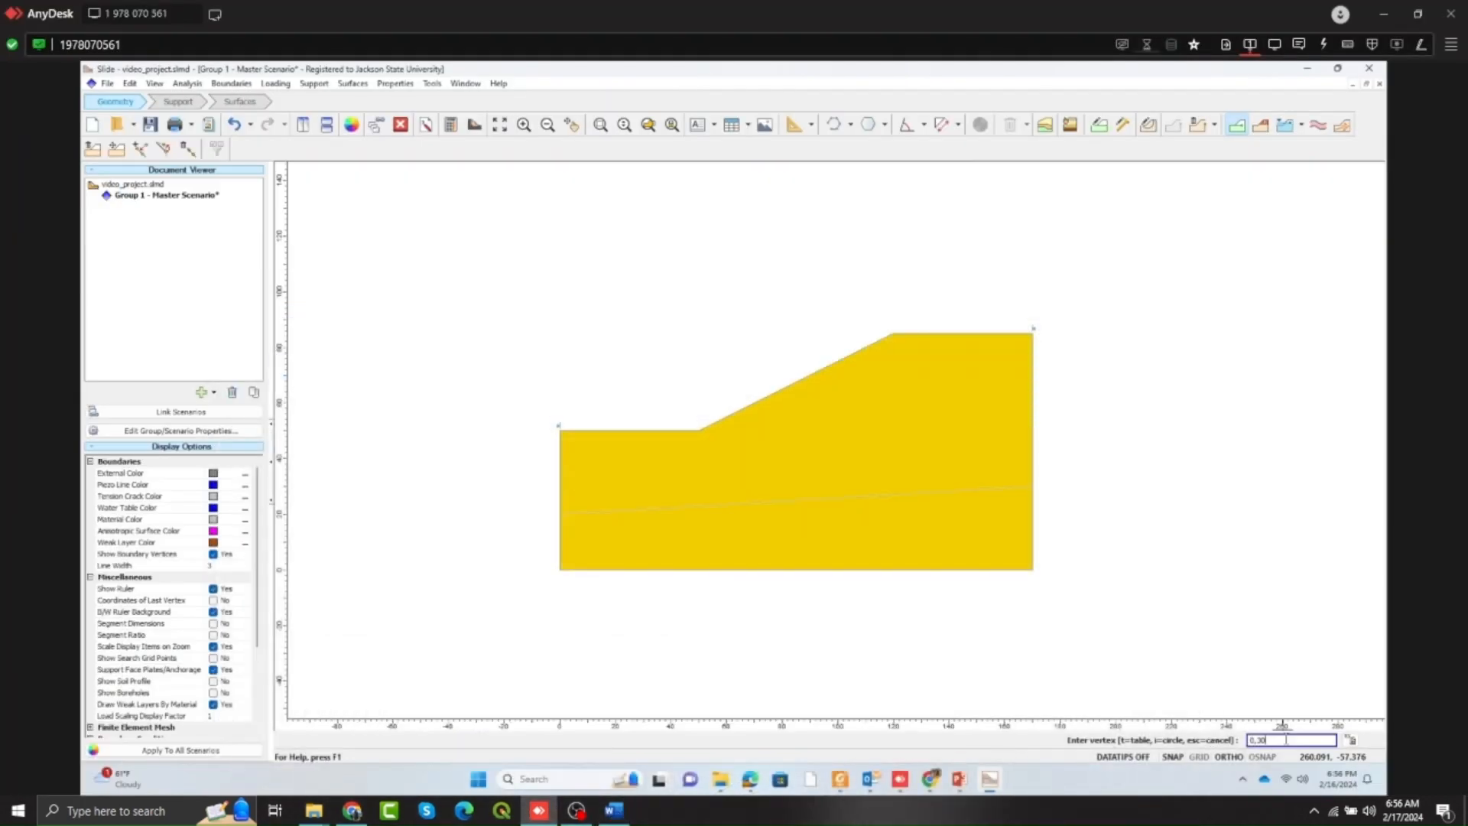
key("Return")
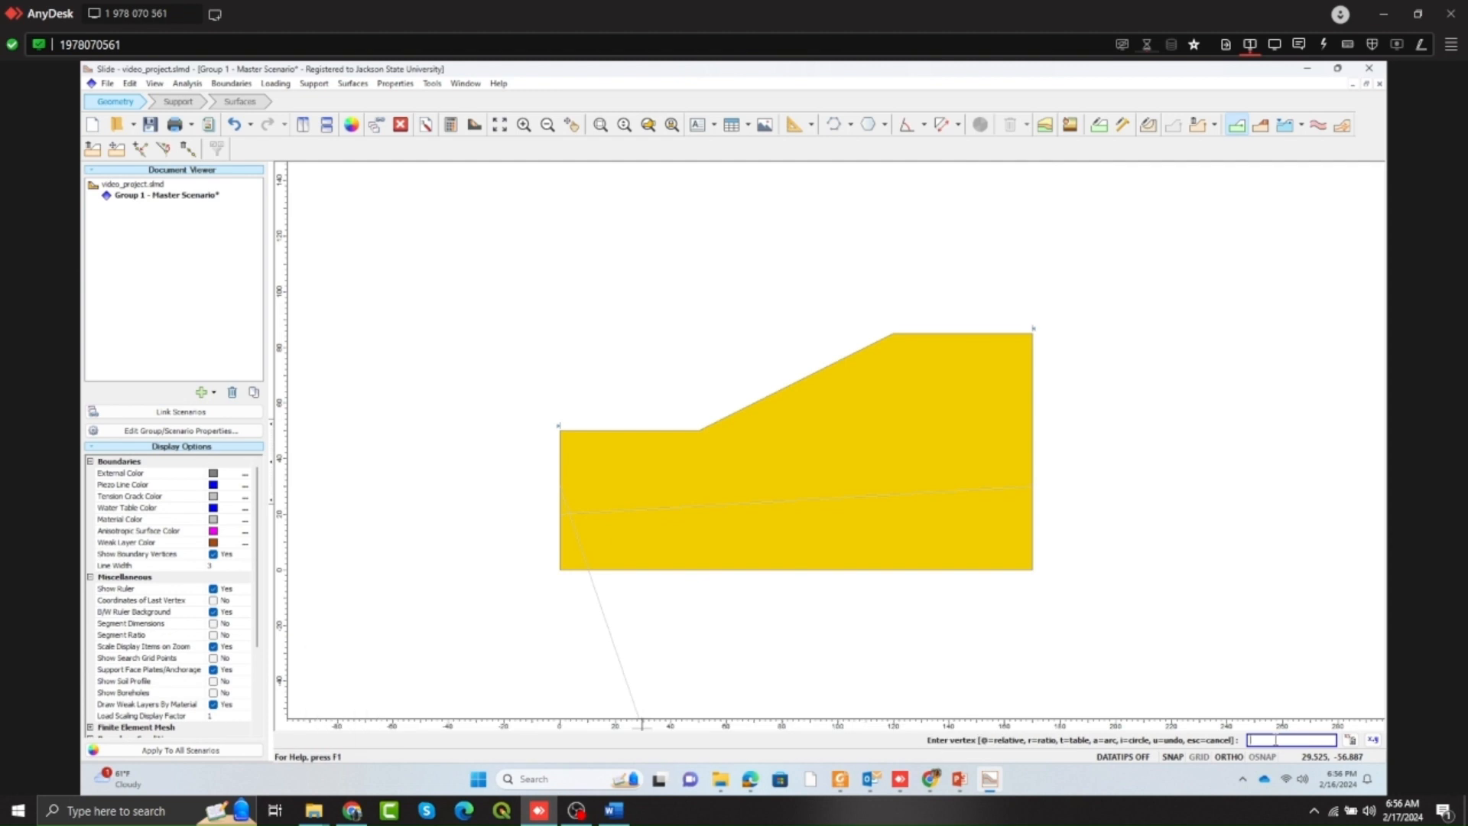
type("170,65")
key("Return")
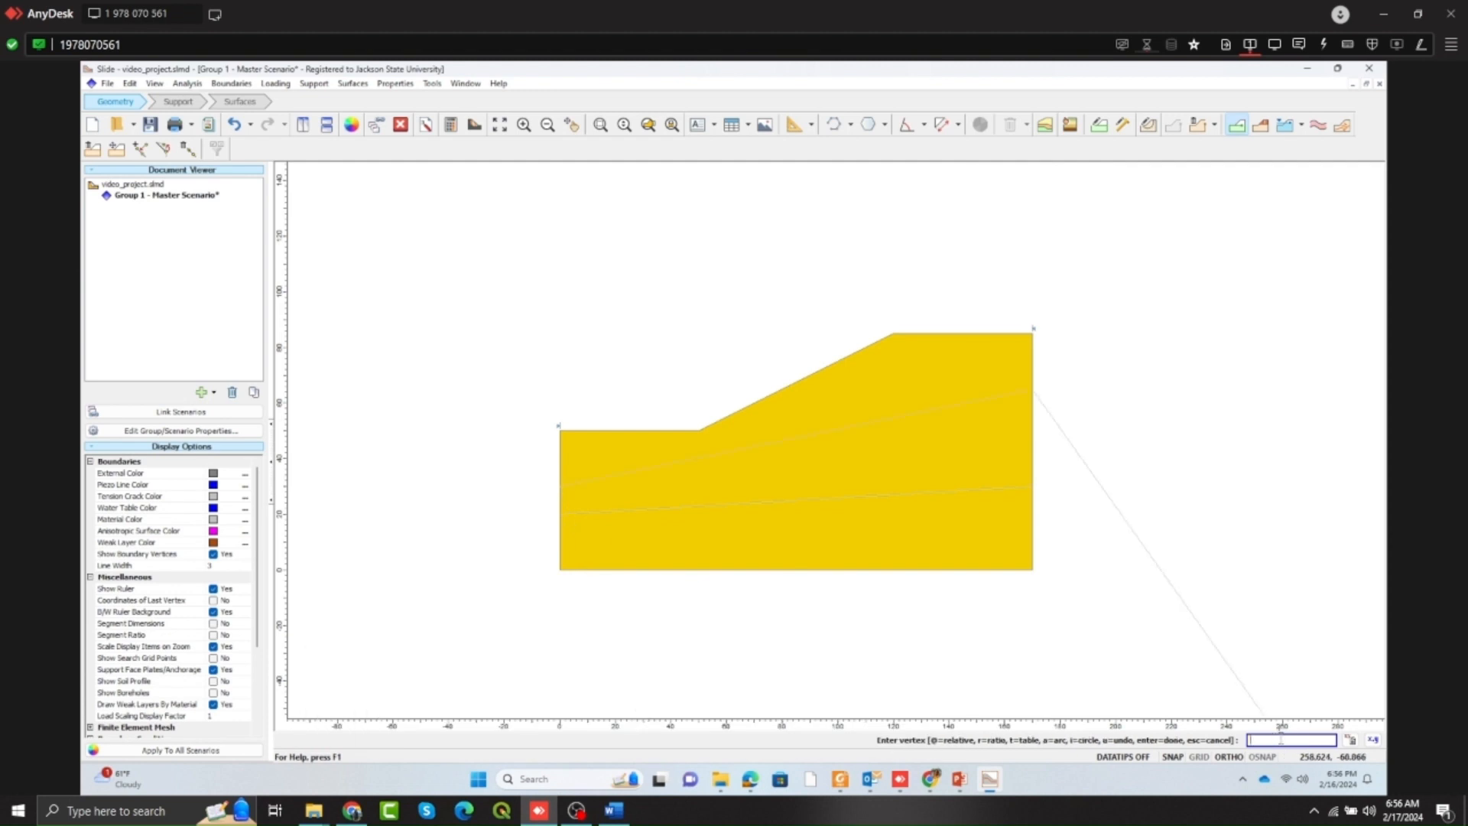
right_click(1038, 394)
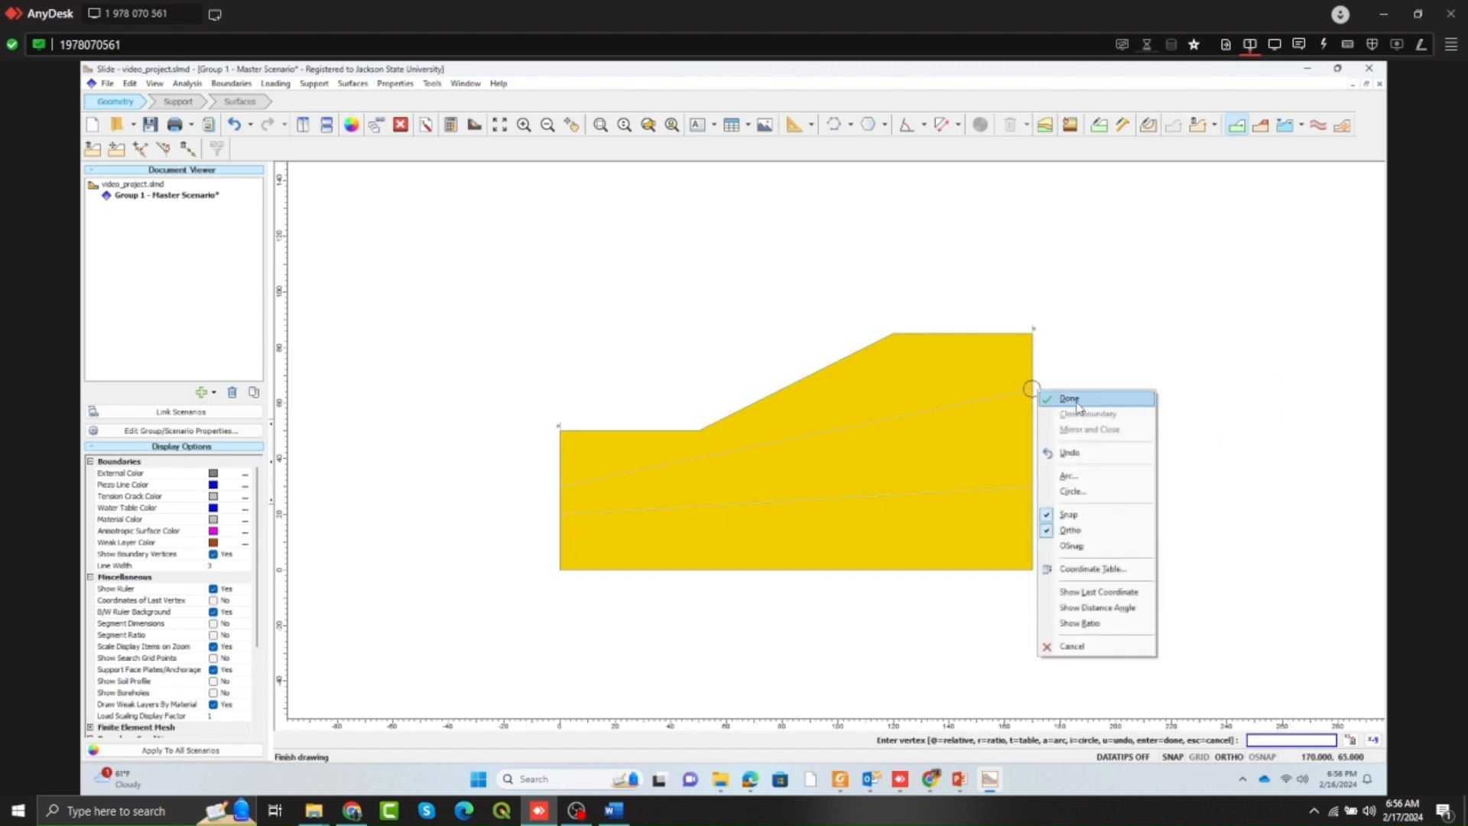
left_click(1068, 399)
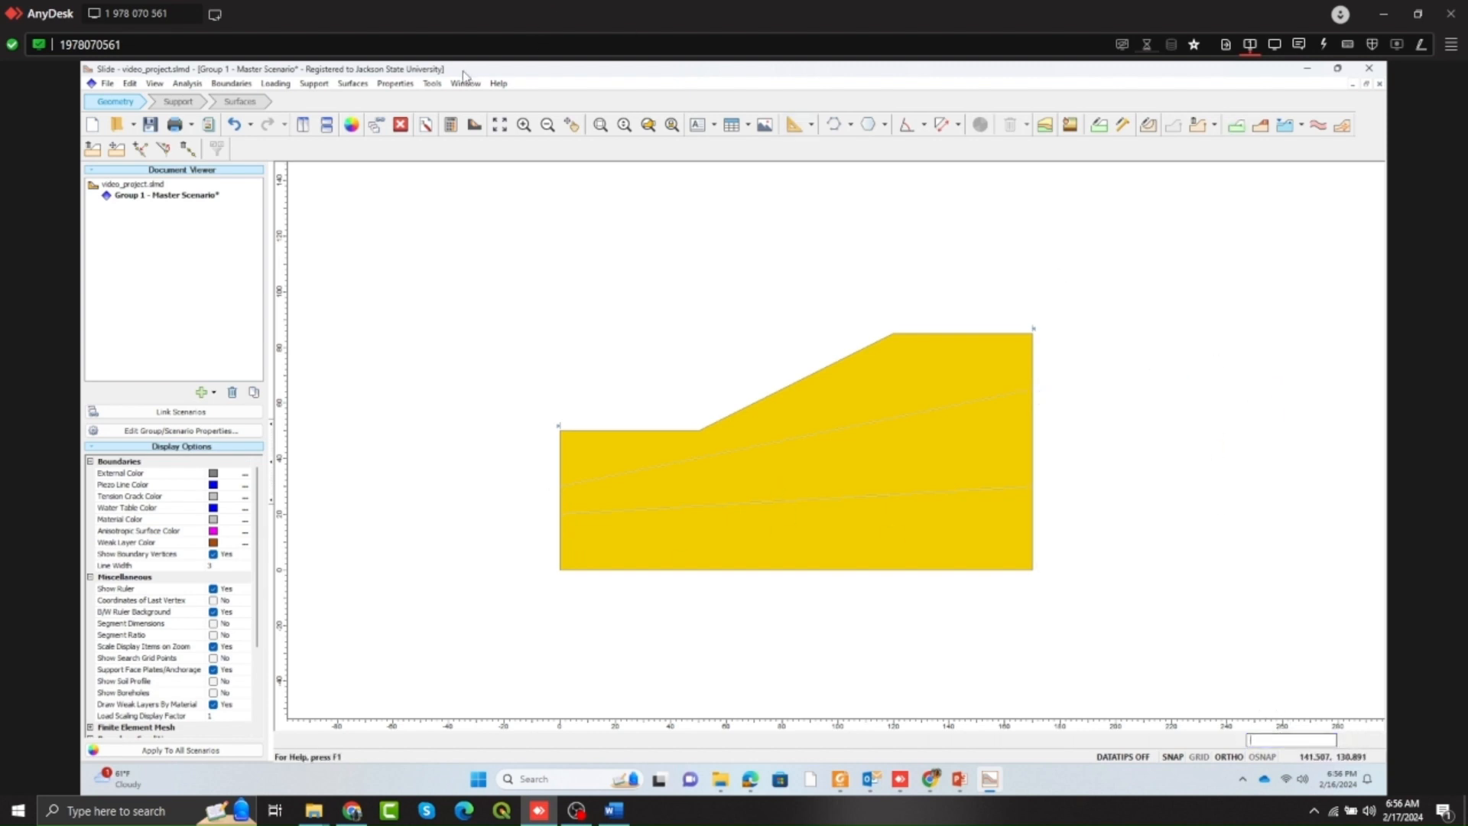
Assign Soft Clay to the uppermost layer, Medium Stiff Clay to the middle layer and Medium Dense Sand to the lowest layer.
left_click(399, 84)
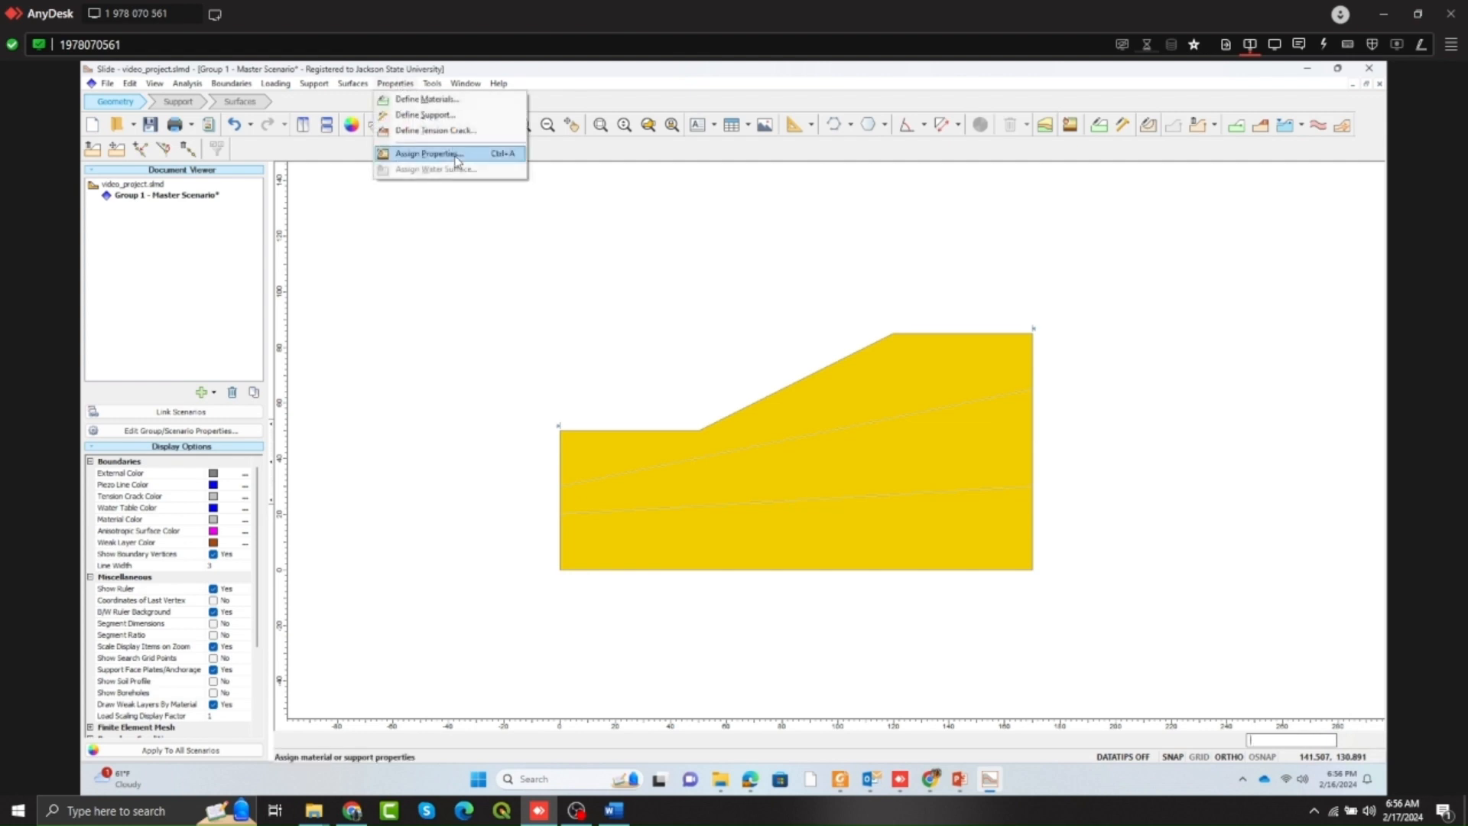
left_click(428, 153)
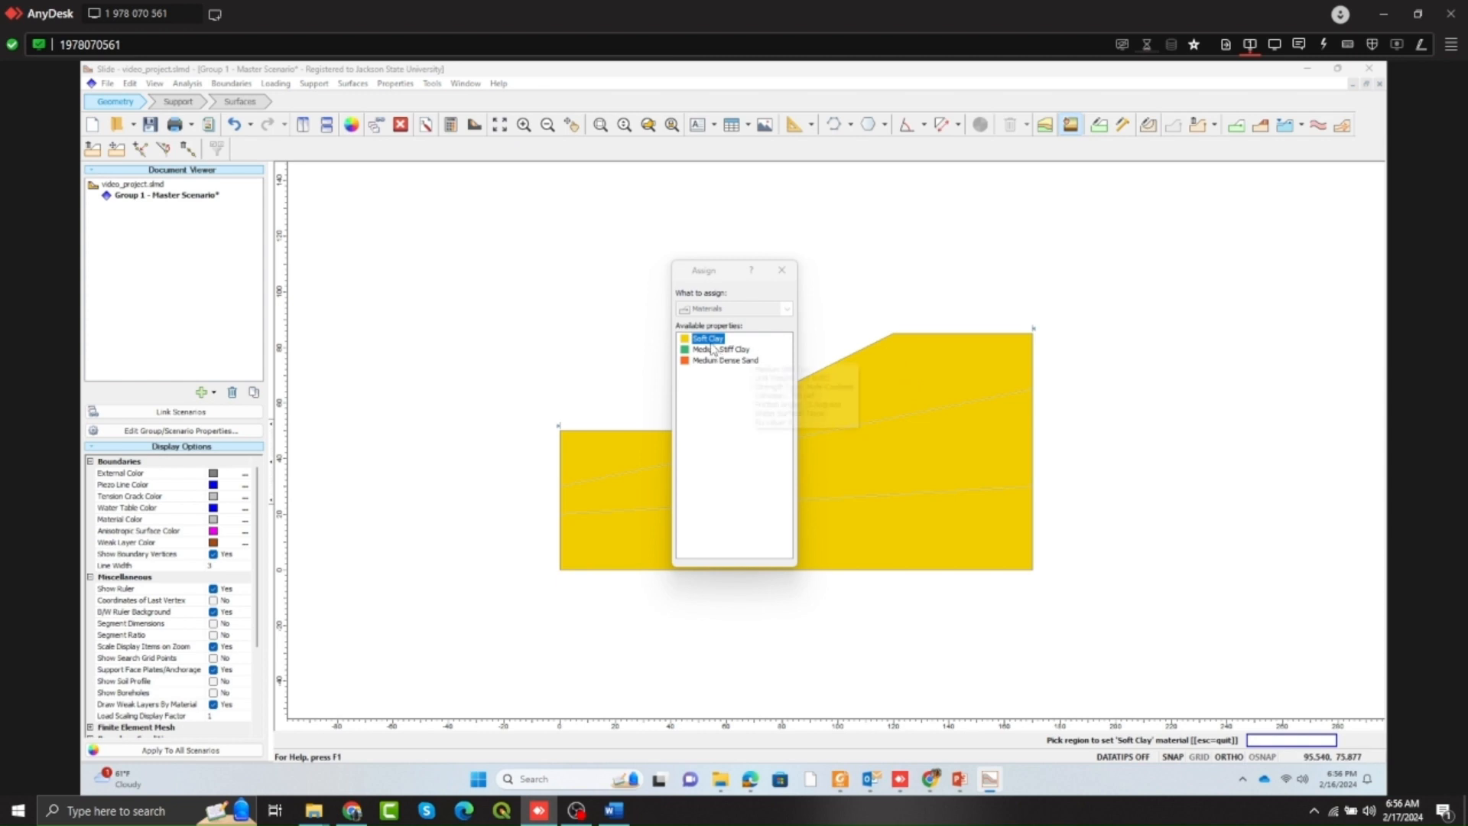
mouse_move(709, 340)
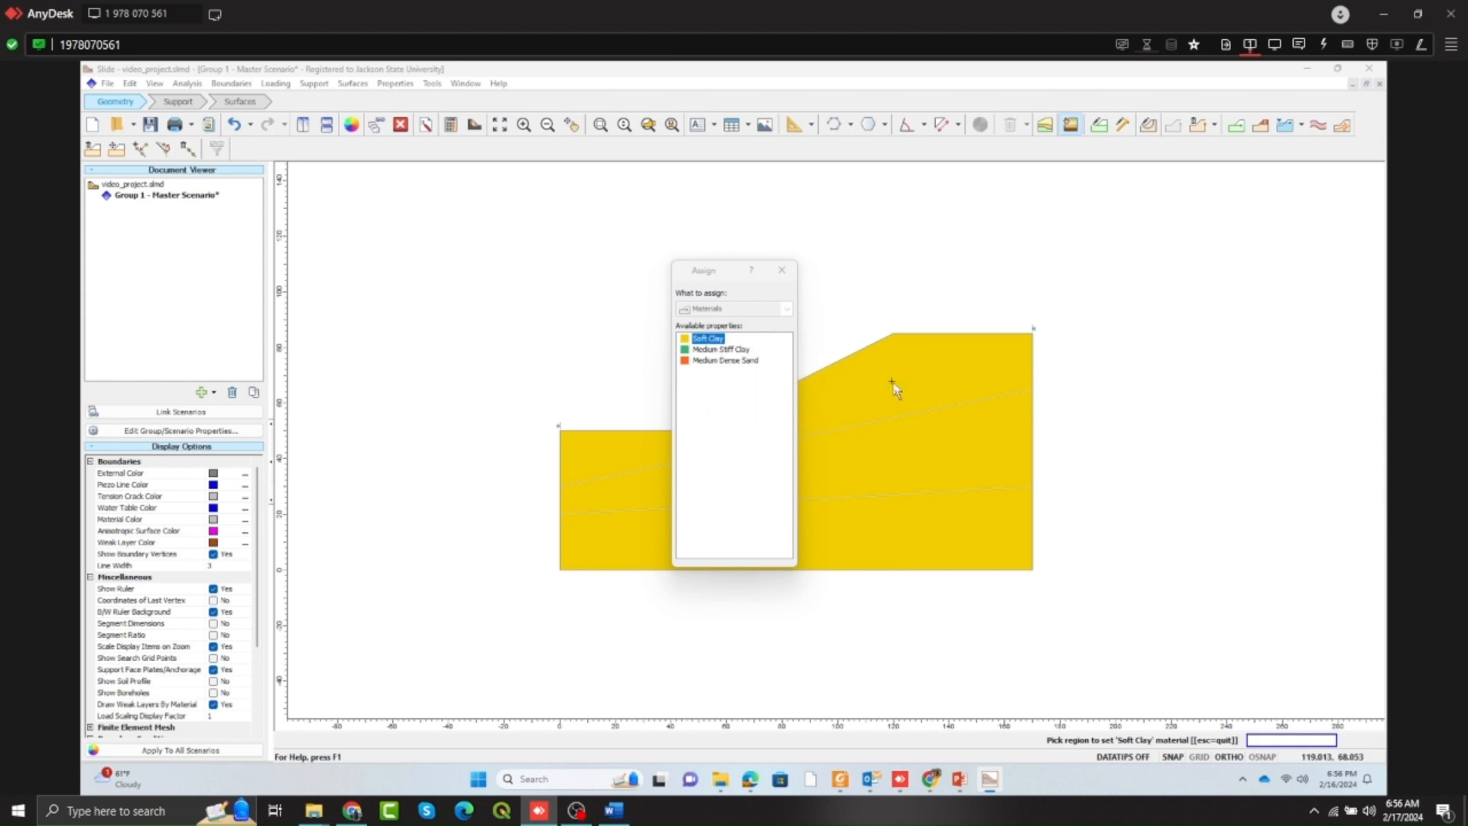
left_click(892, 382)
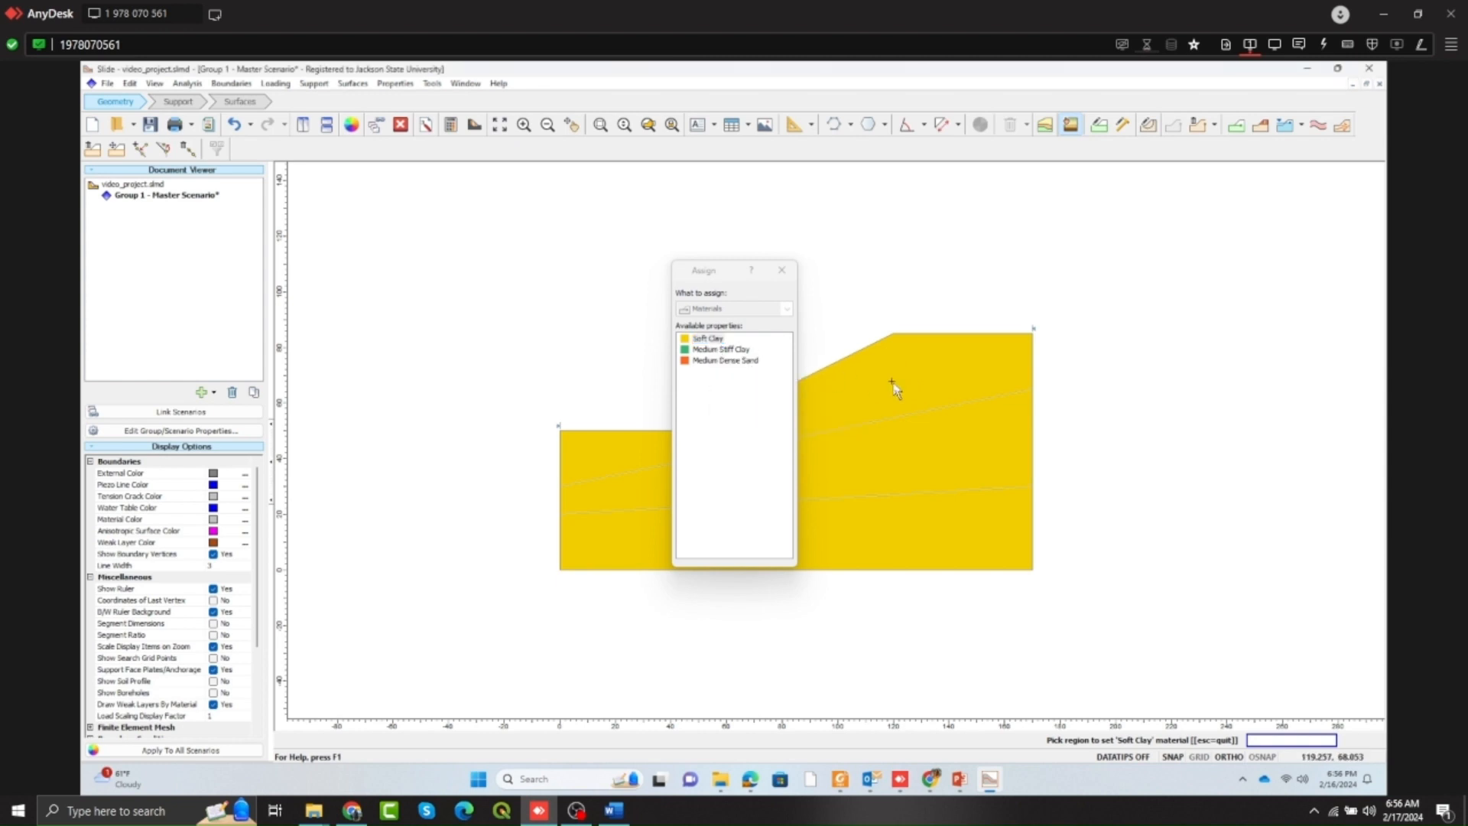
left_click(726, 351)
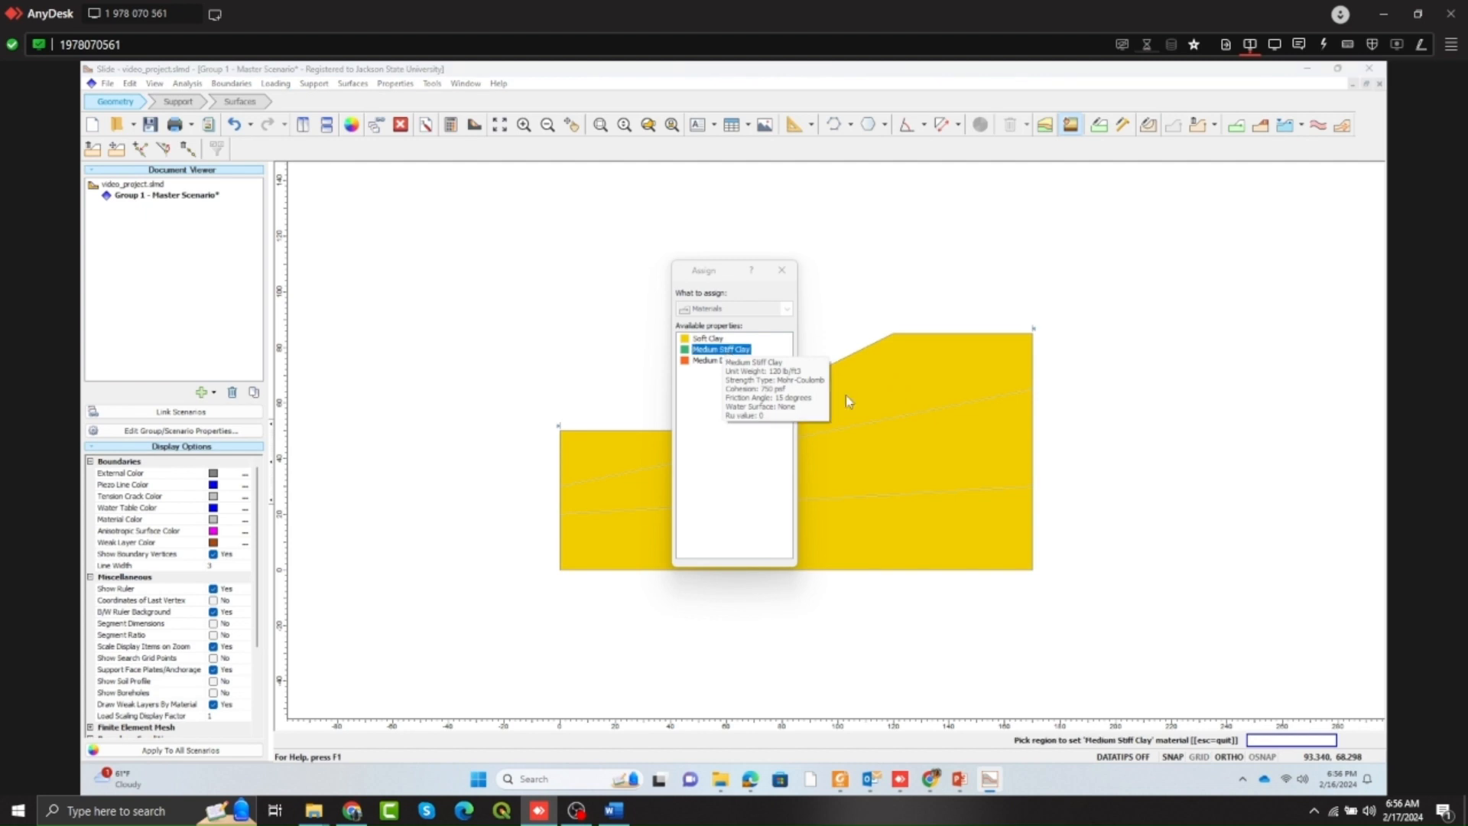
left_click(927, 451)
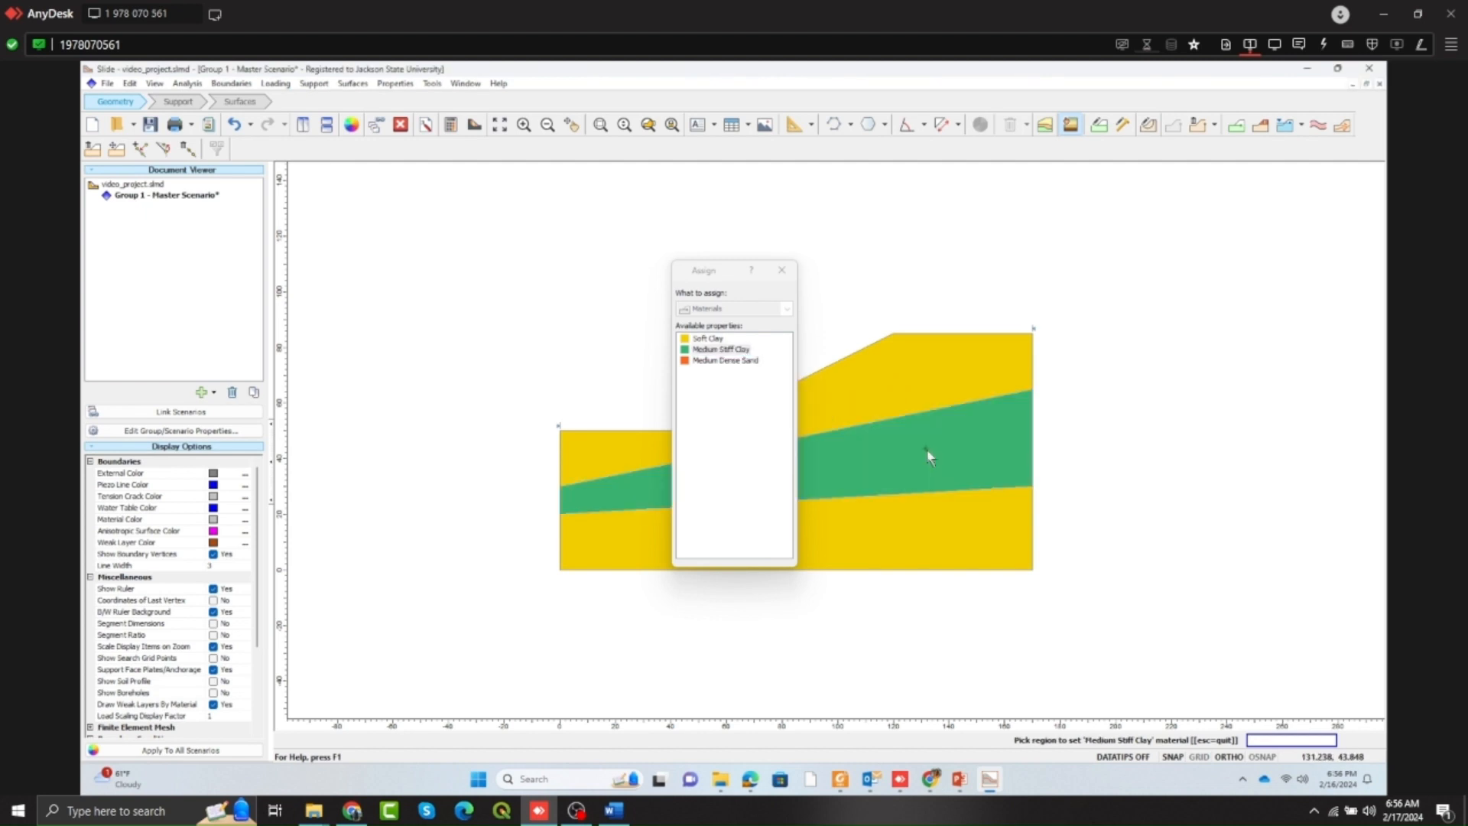
left_click(727, 361)
left_click(956, 528)
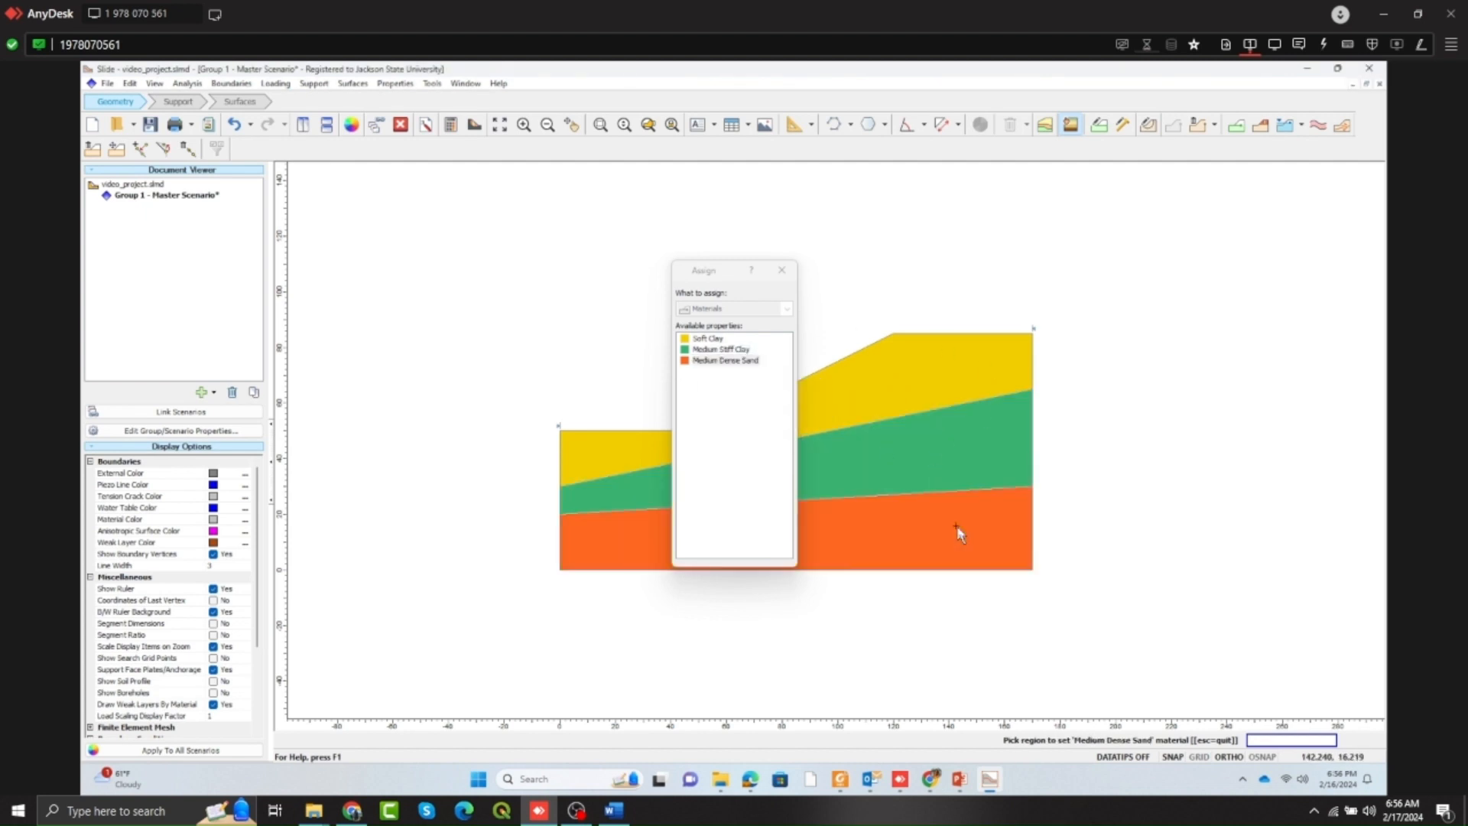
left_click(781, 270)
Save the project, including a Save As over the existing video_project file in the CLASS 2 folder.
left_click(107, 83)
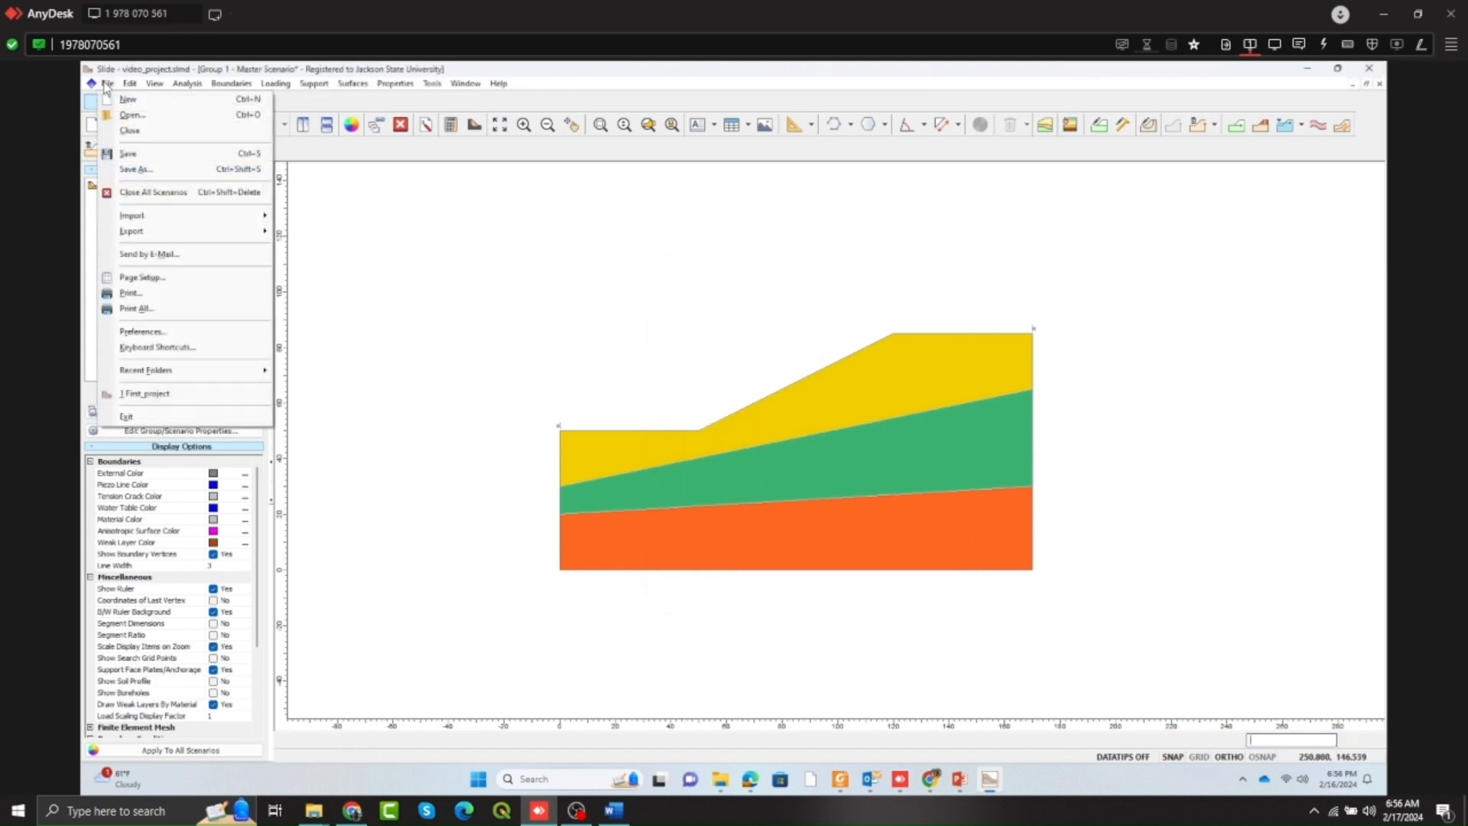
left_click(136, 155)
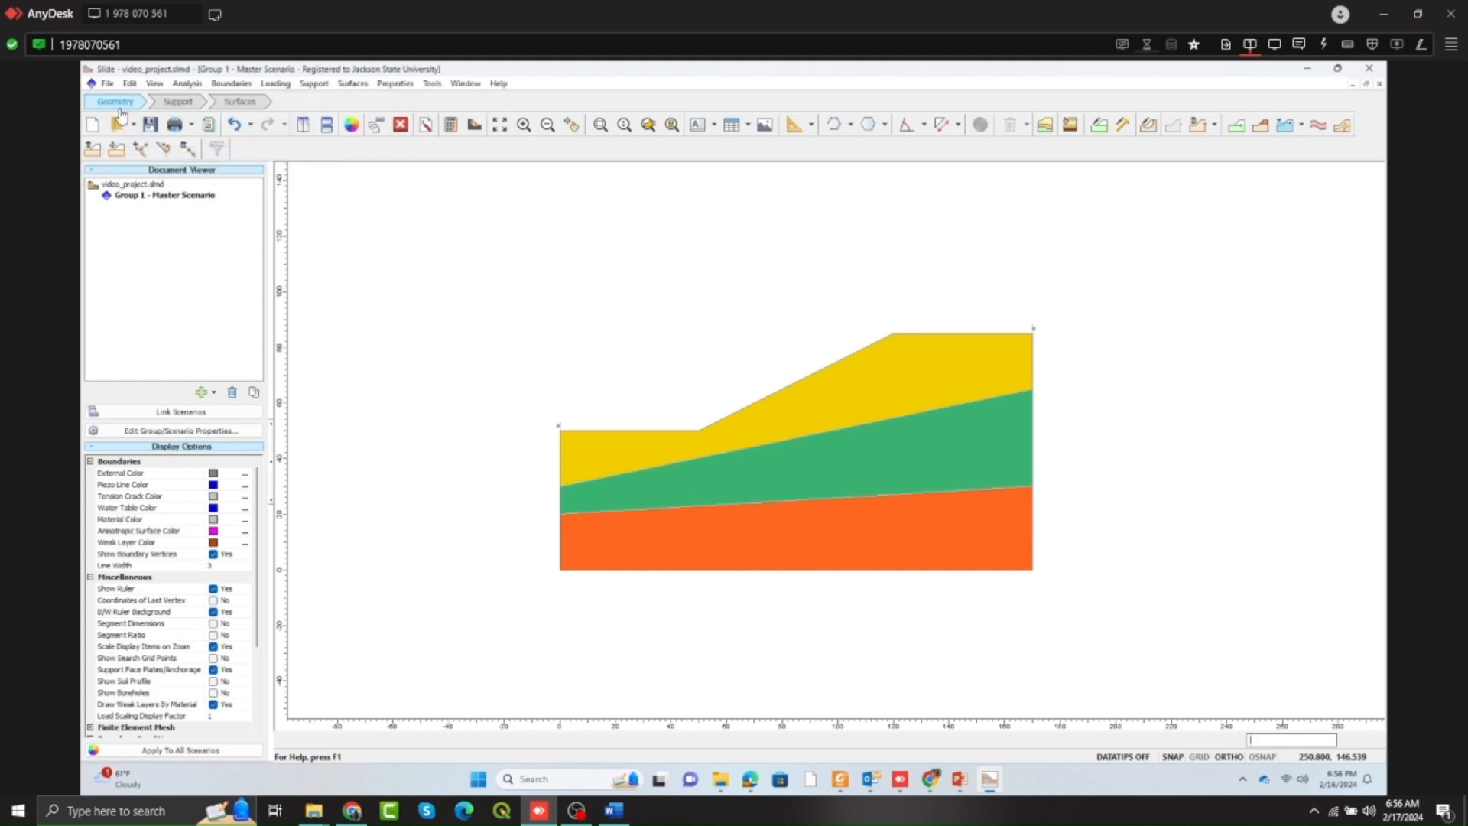
left_click(107, 84)
left_click(137, 171)
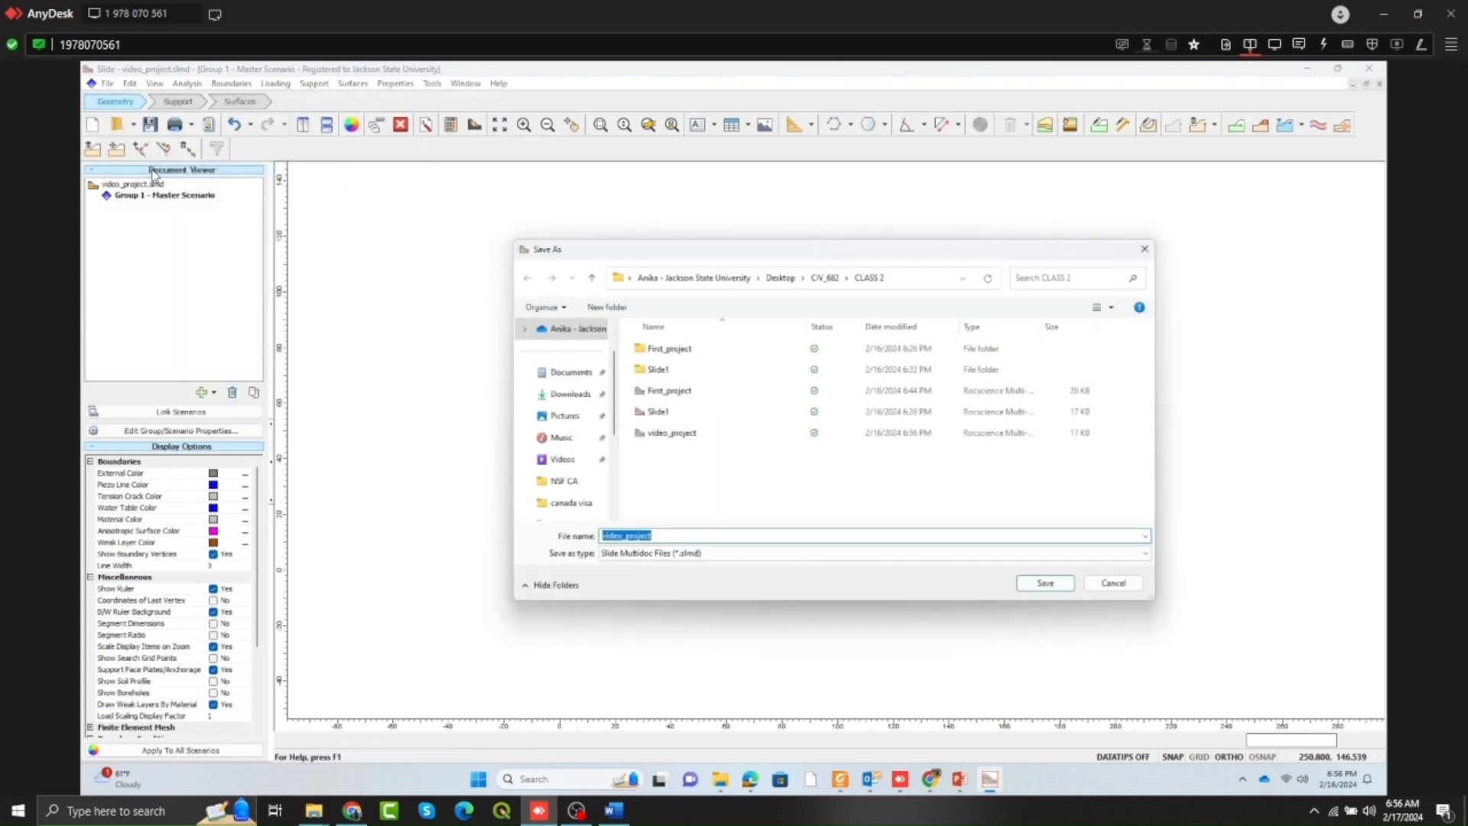
left_click(711, 433)
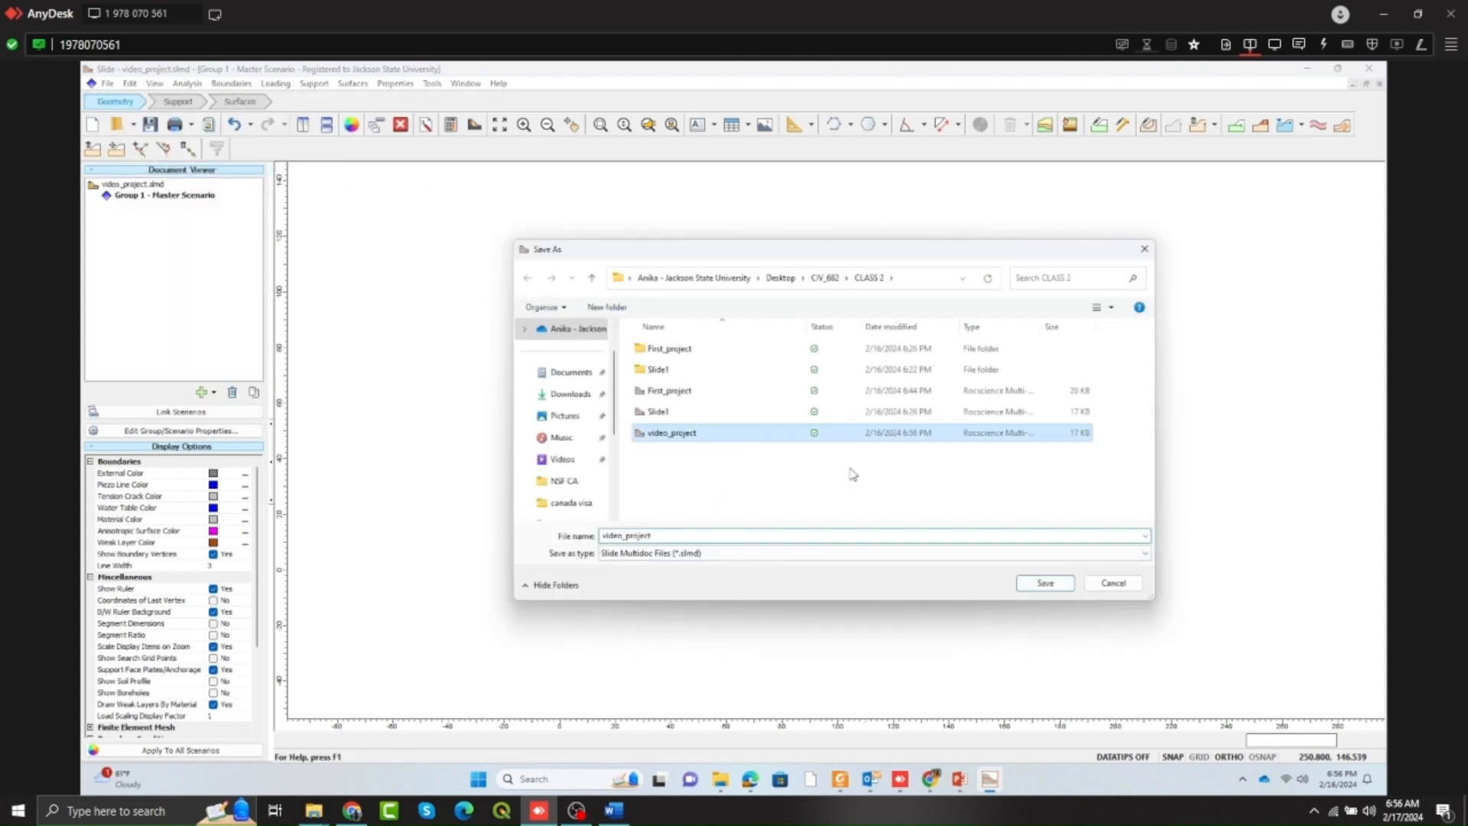
left_click(1047, 584)
left_click(772, 420)
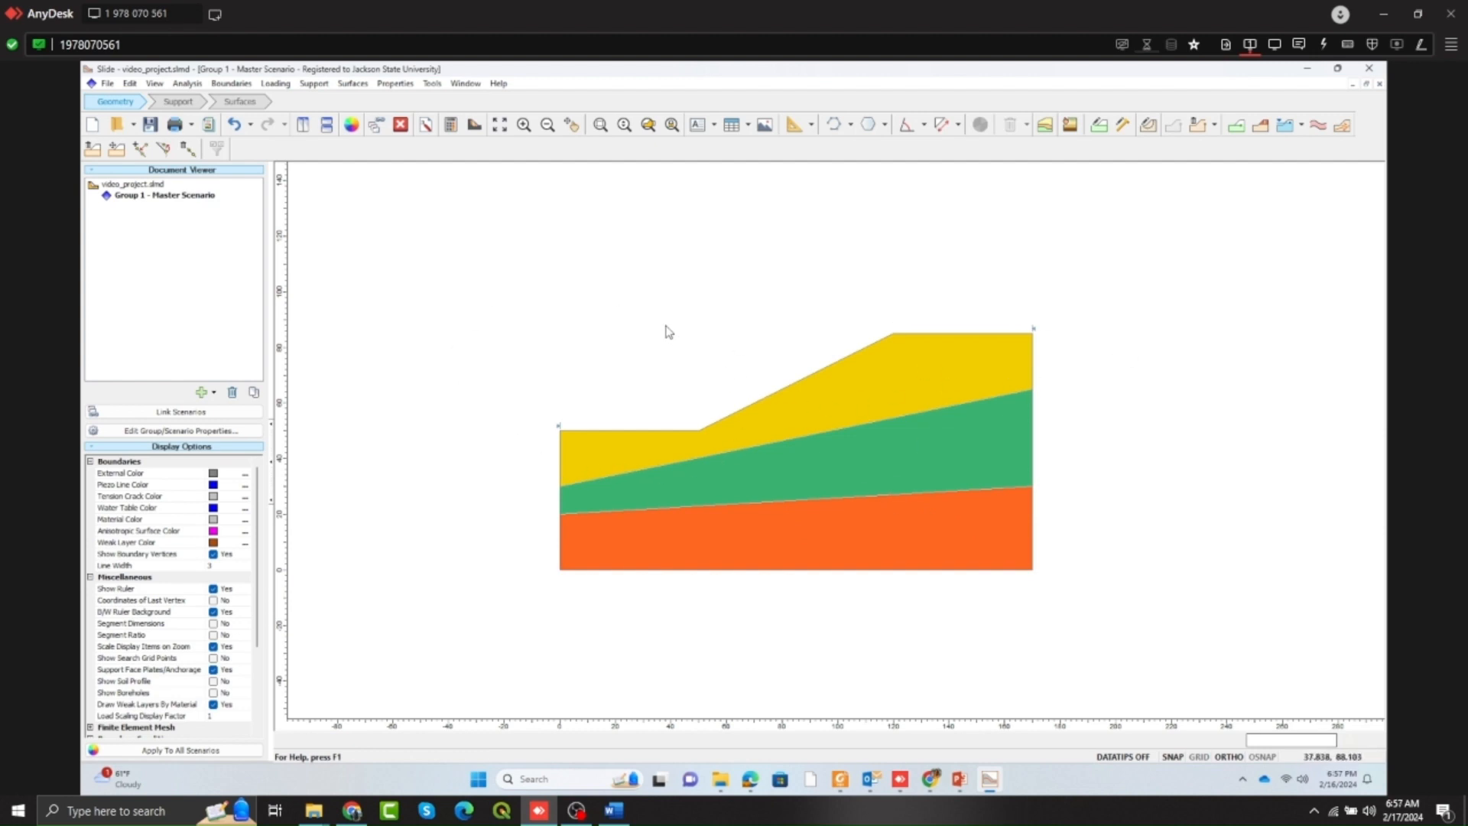
Run the slope stability computation and show its results in a maximized Slide Interpret window.
left_click(469, 130)
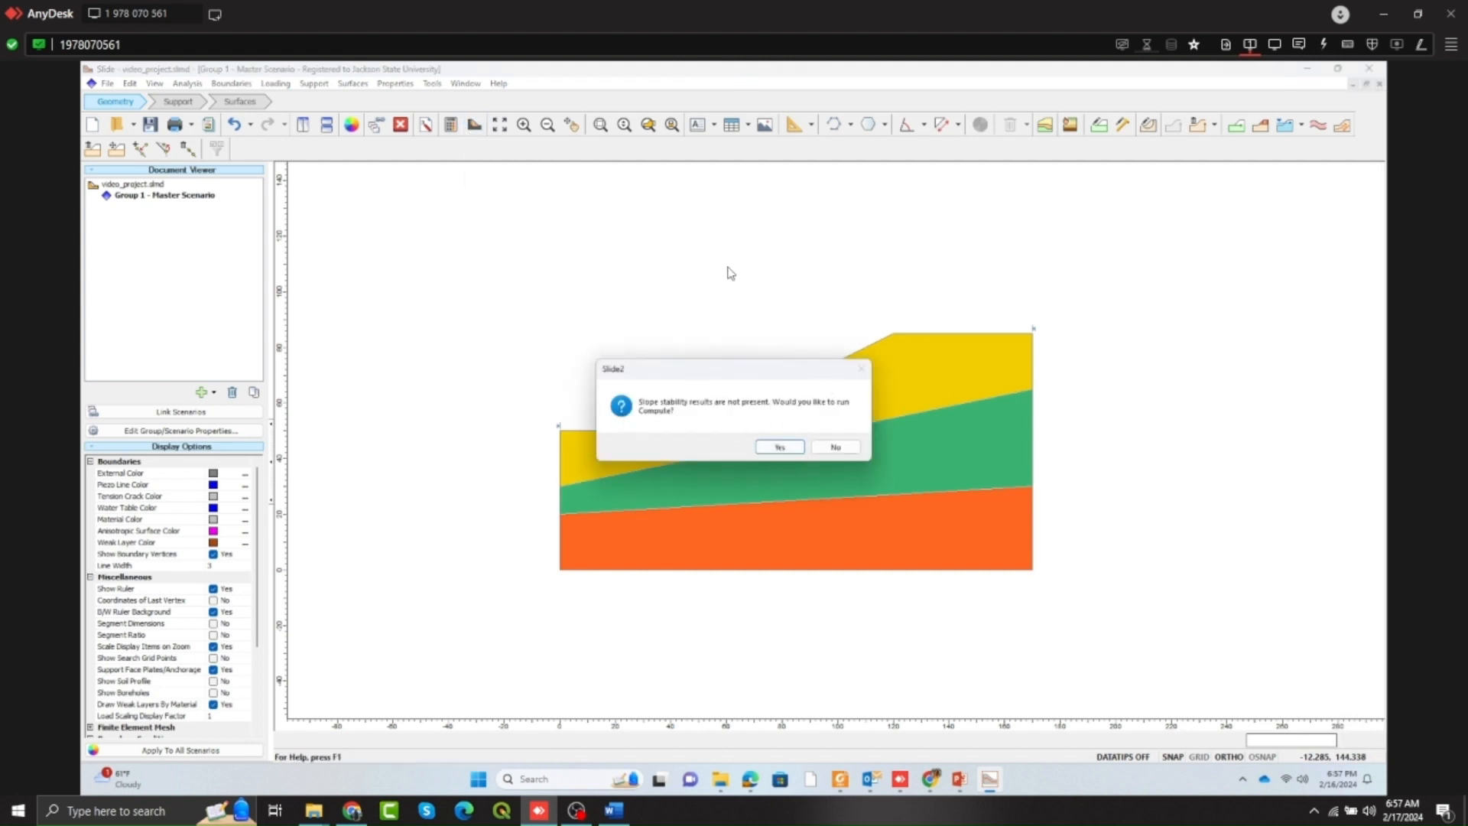
left_click(795, 445)
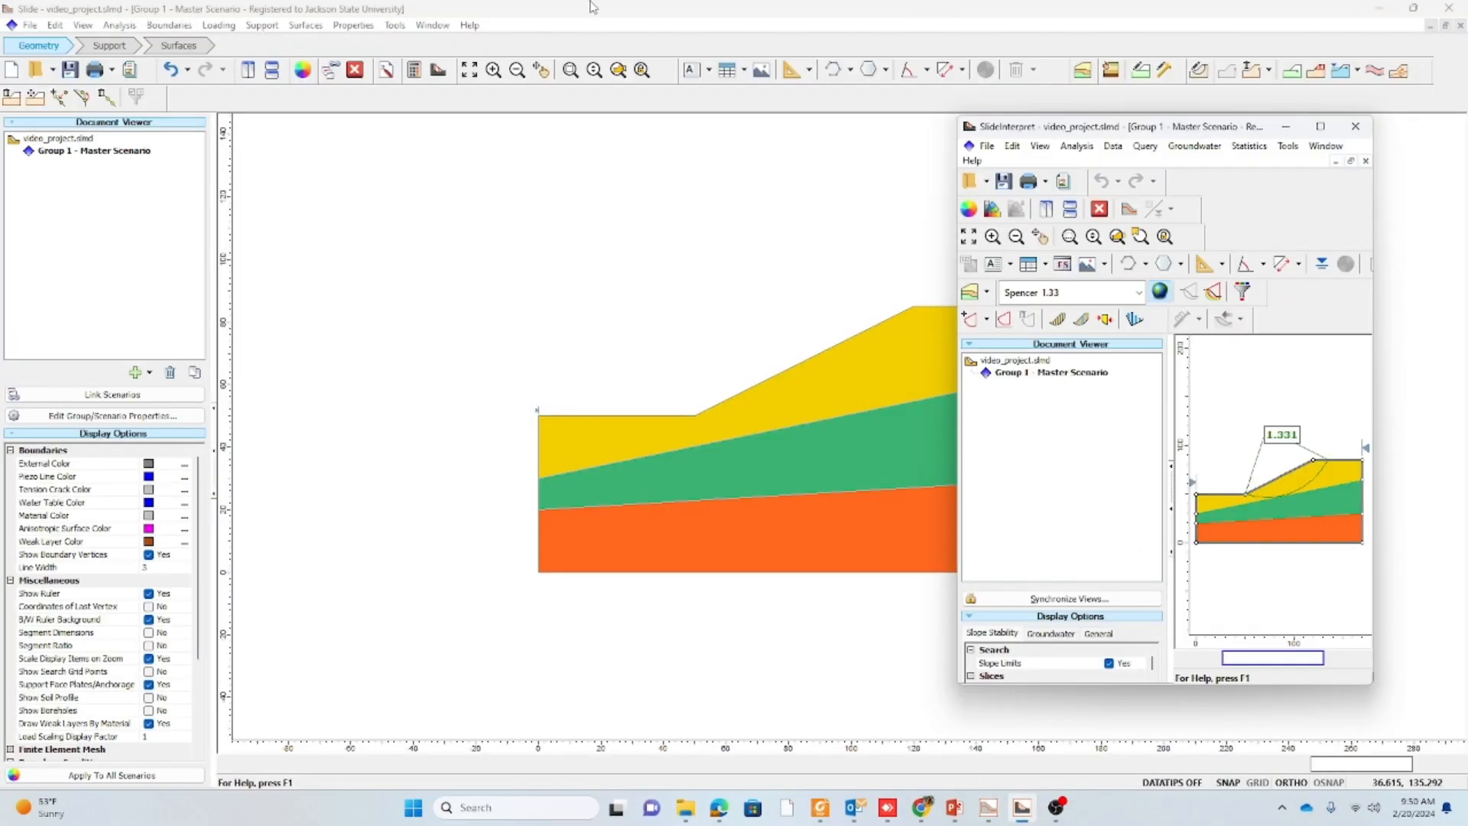
left_click(1322, 126)
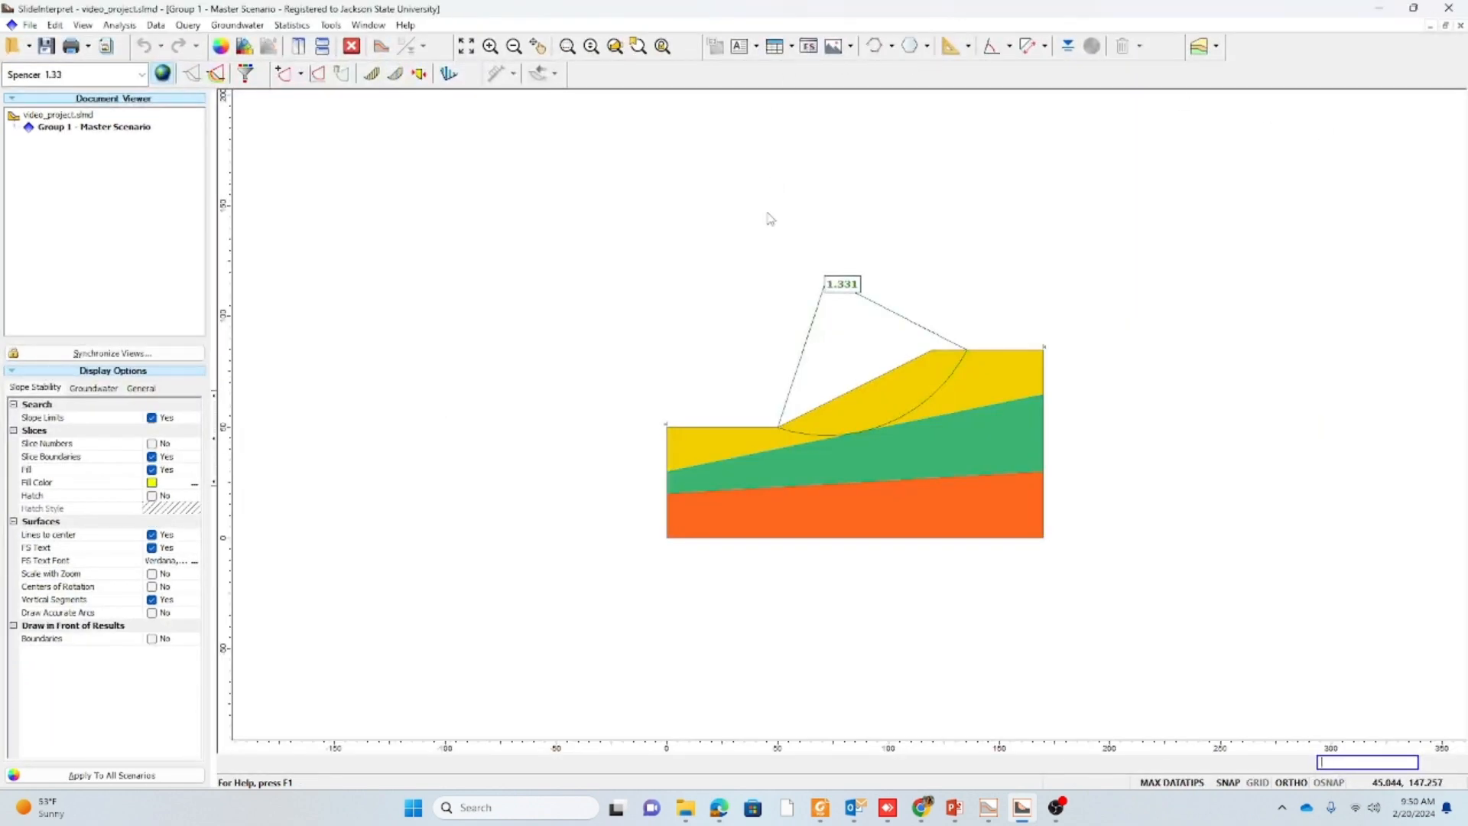
Compare the critical slip surface's factor of safety under the Spencer and GLE / Morgenstern-Price methods, ending on Spencer.
left_click(143, 76)
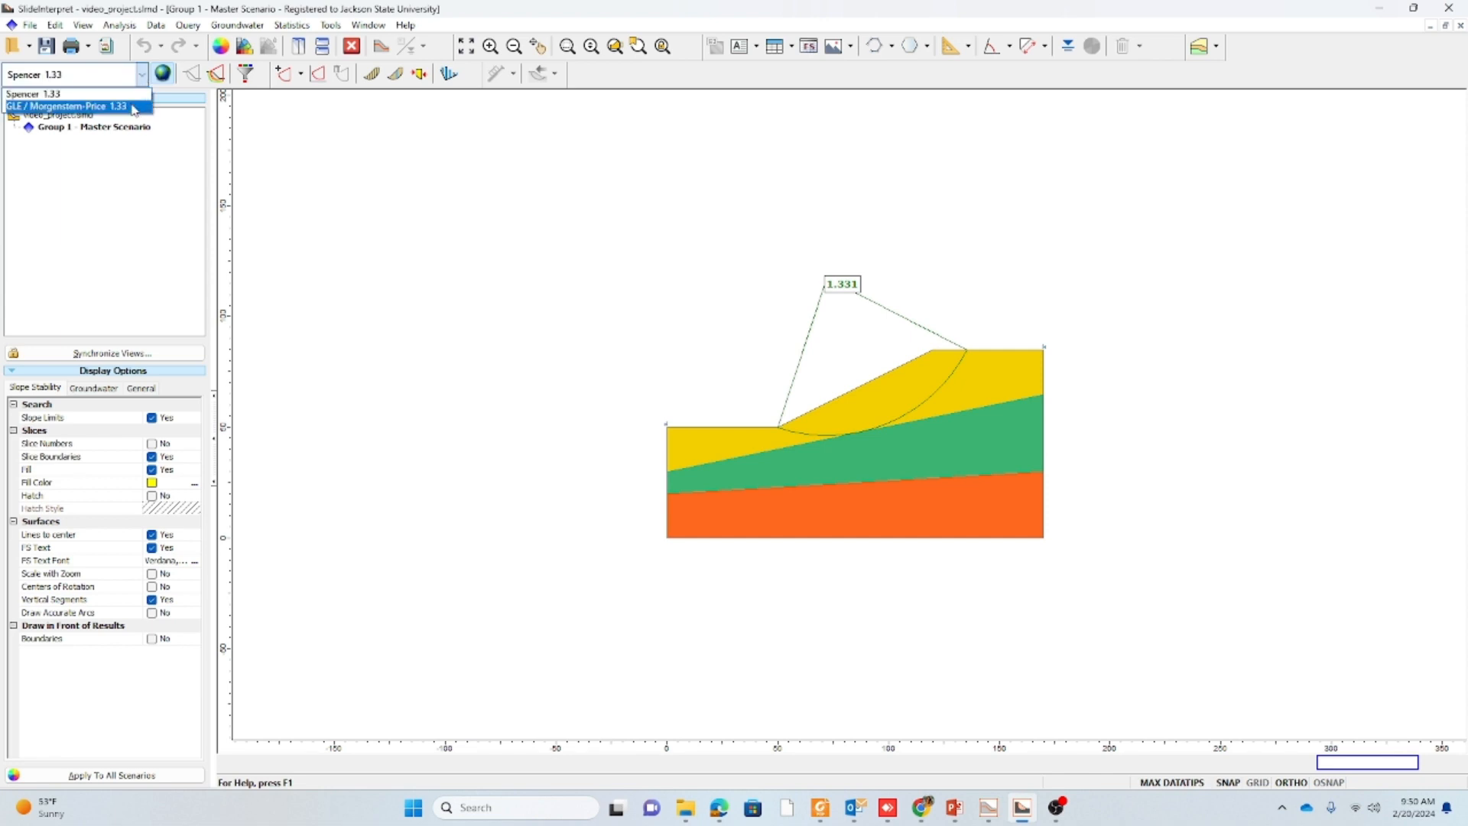
left_click(136, 107)
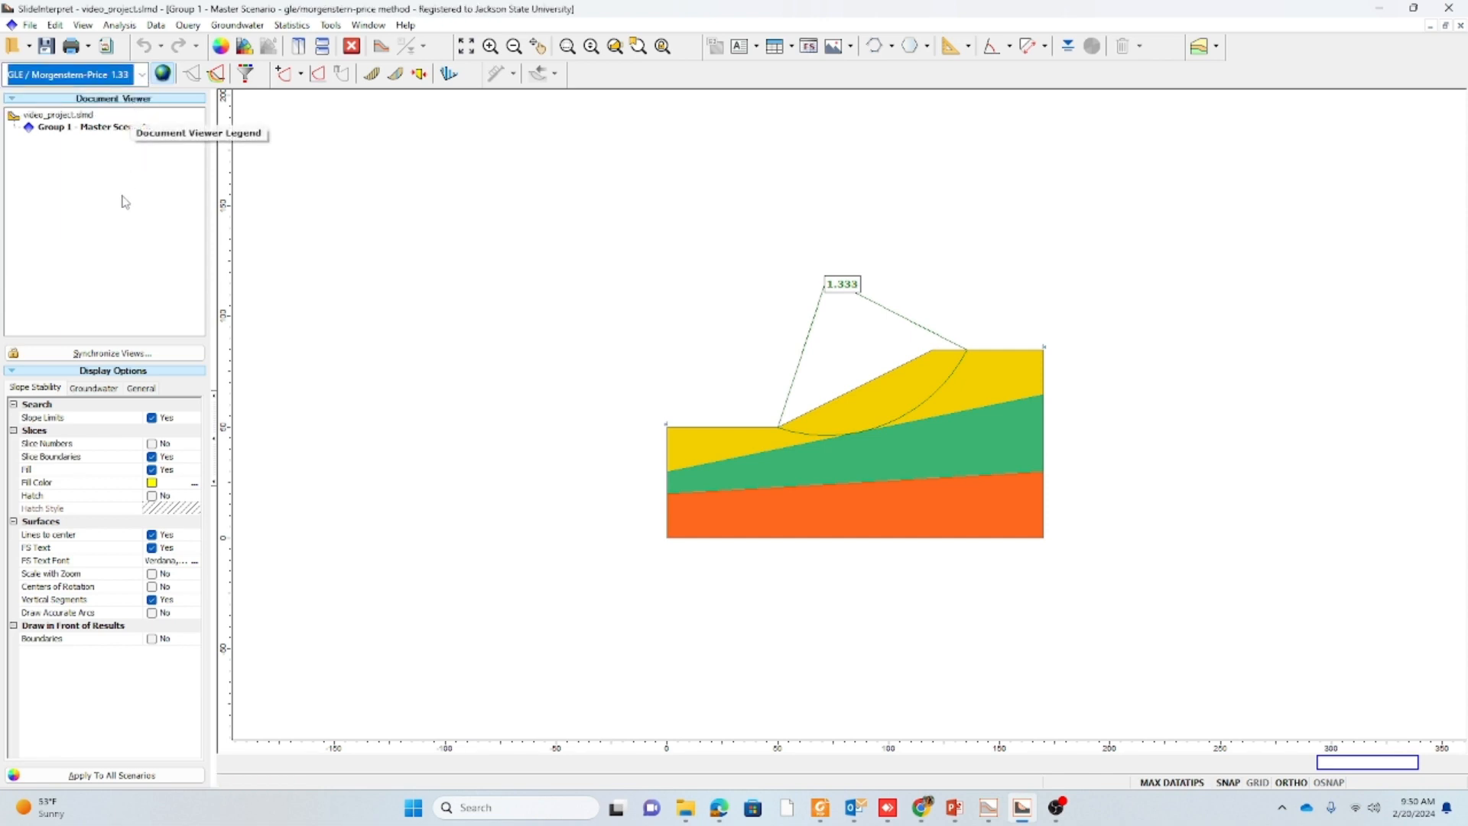
left_click(142, 74)
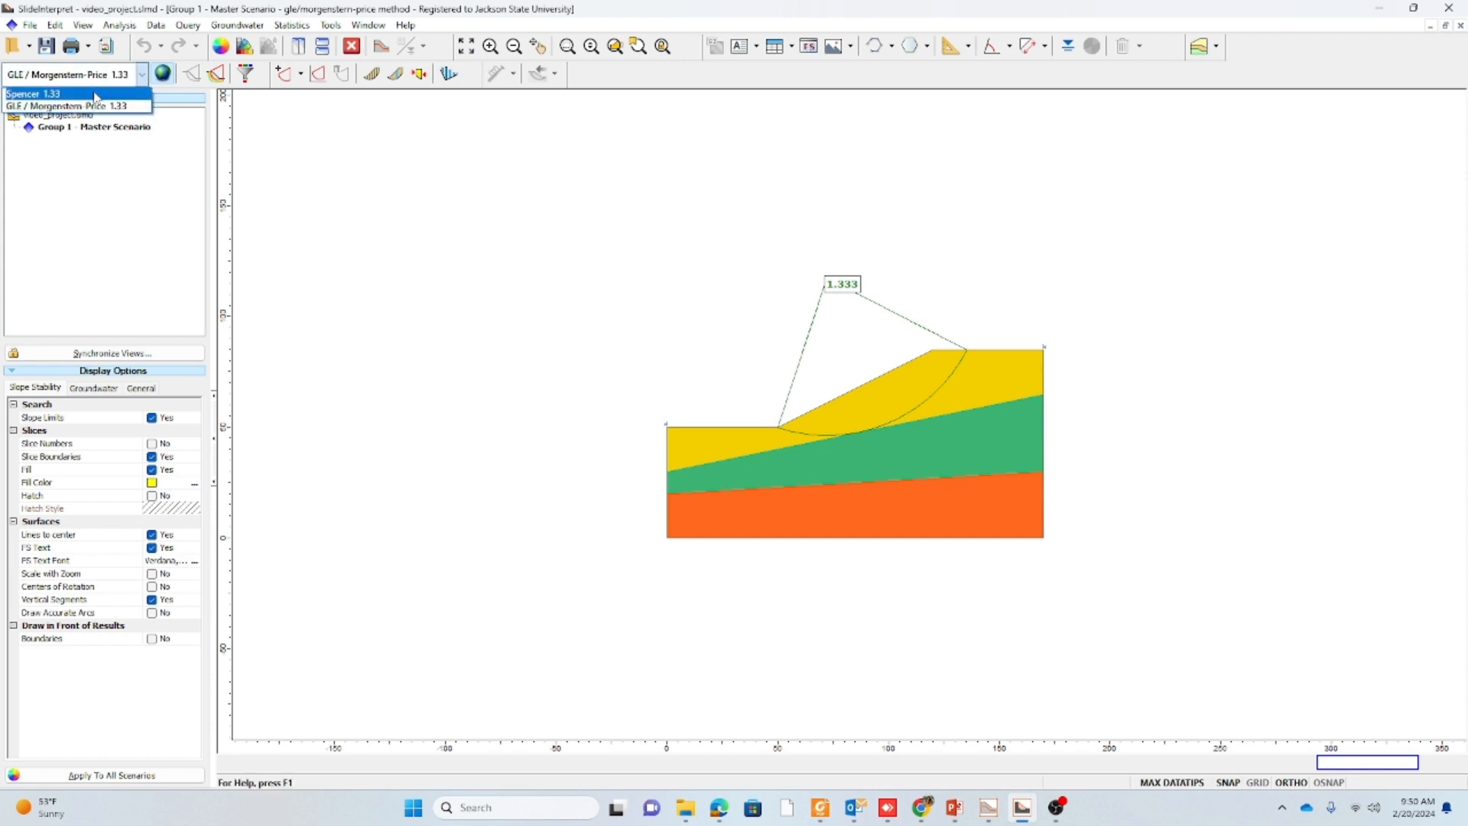
left_click(95, 93)
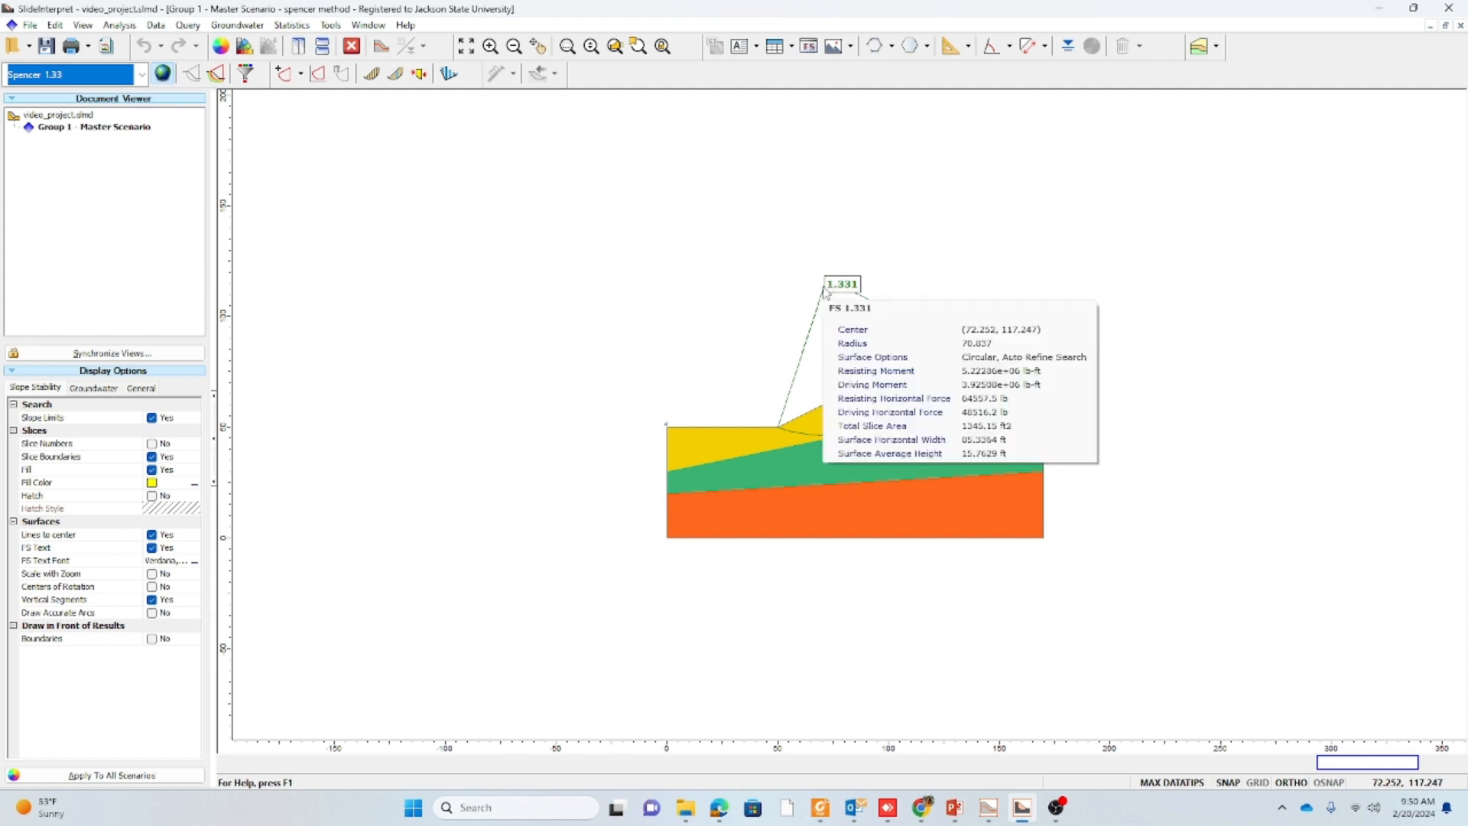
left_click(141, 75)
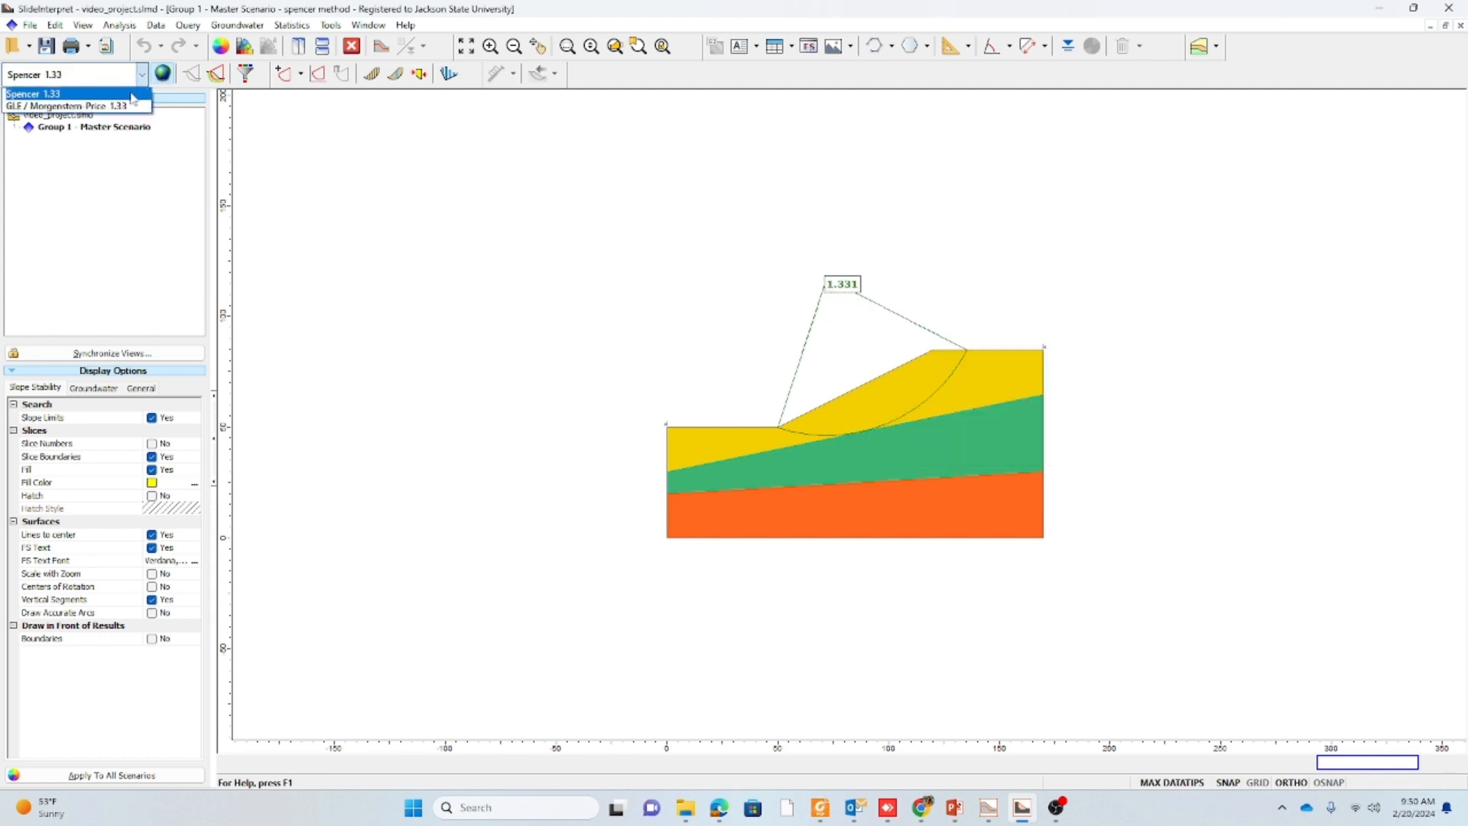
left_click(122, 106)
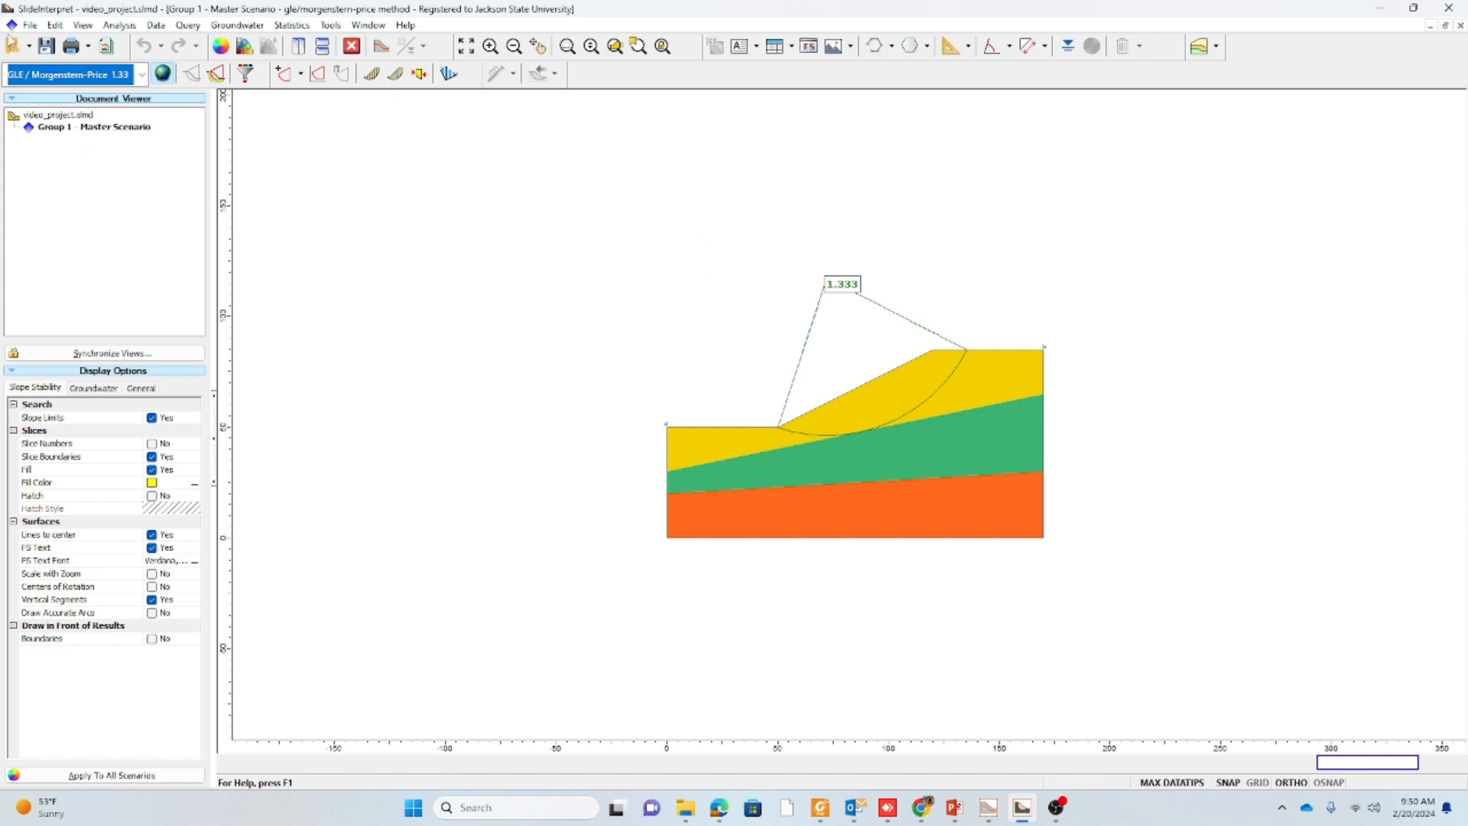
left_click(143, 75)
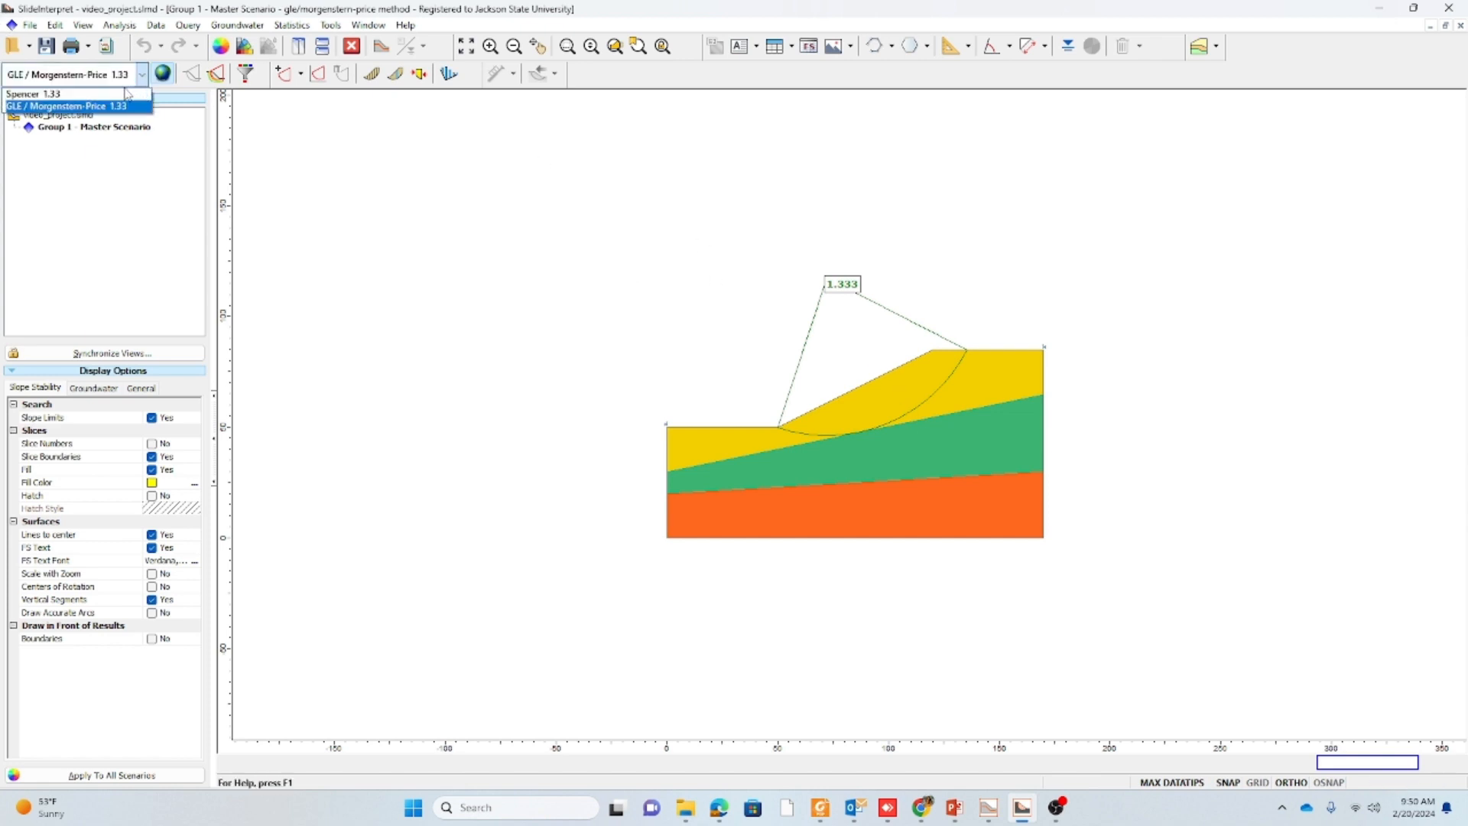
left_click(122, 93)
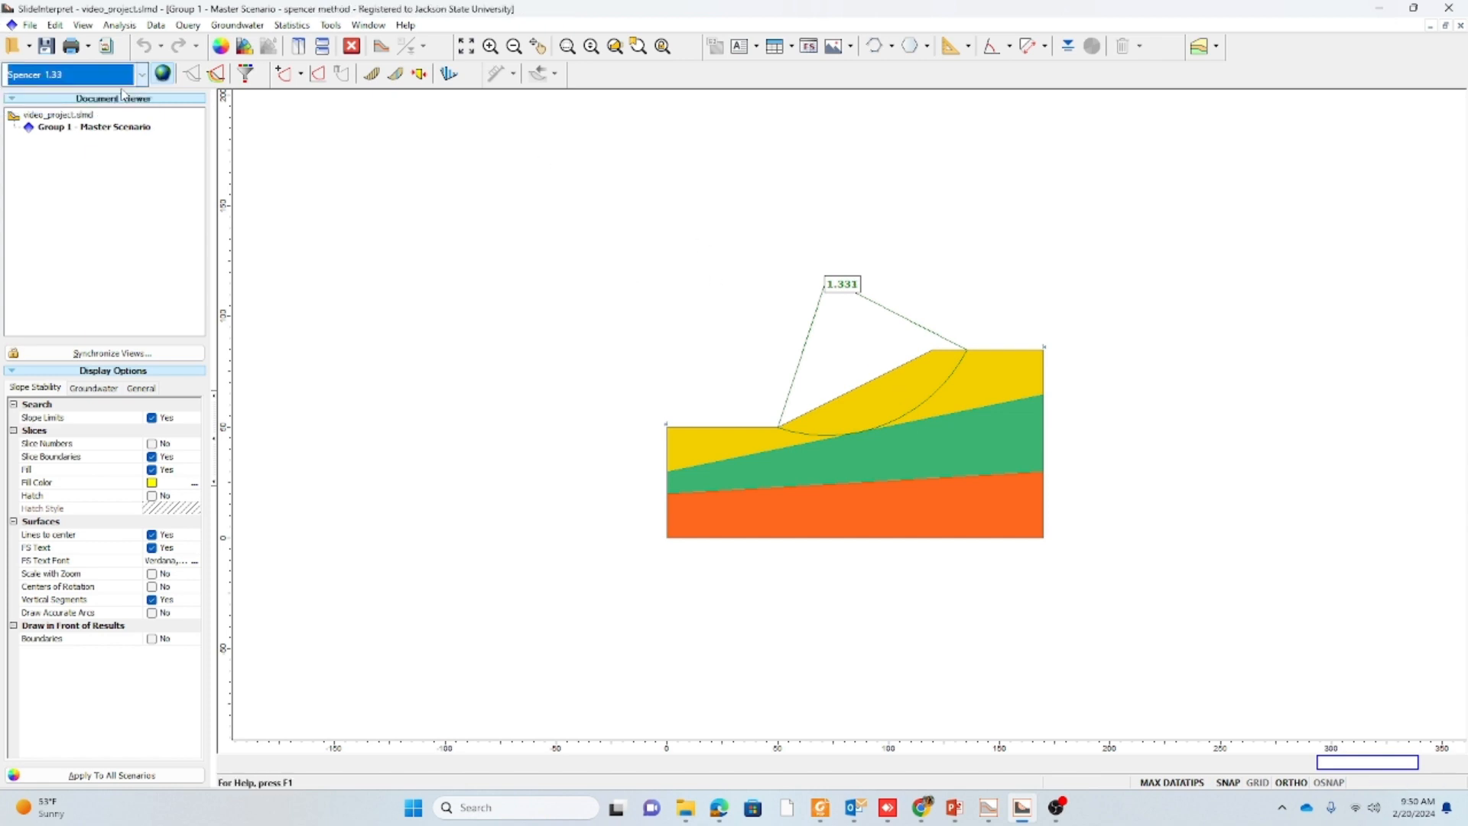
Query the slice data of slice 27 on the critical slip surface for the Spencer method.
left_click(403, 76)
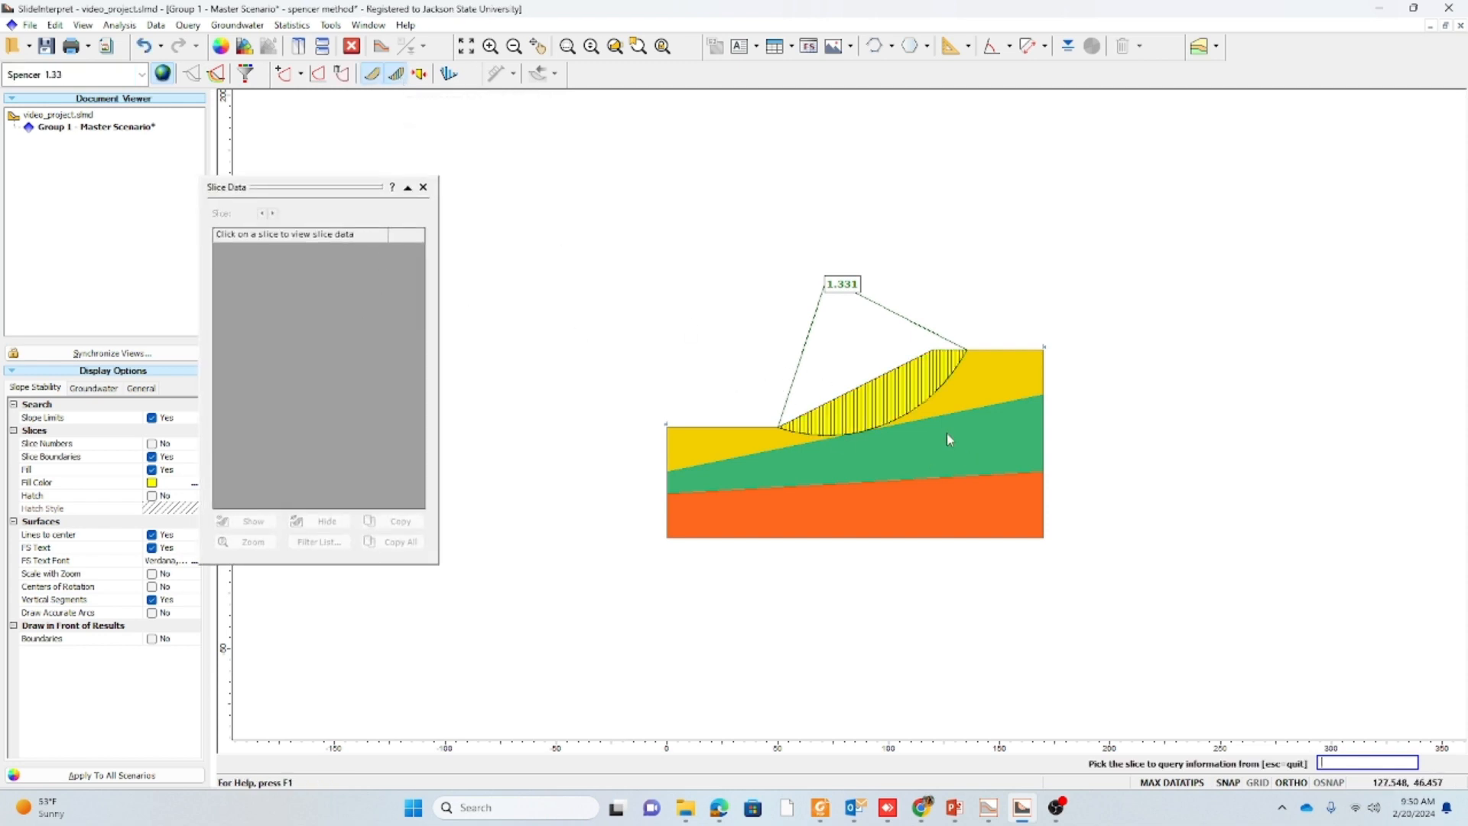
scroll(887, 412, "up", 3)
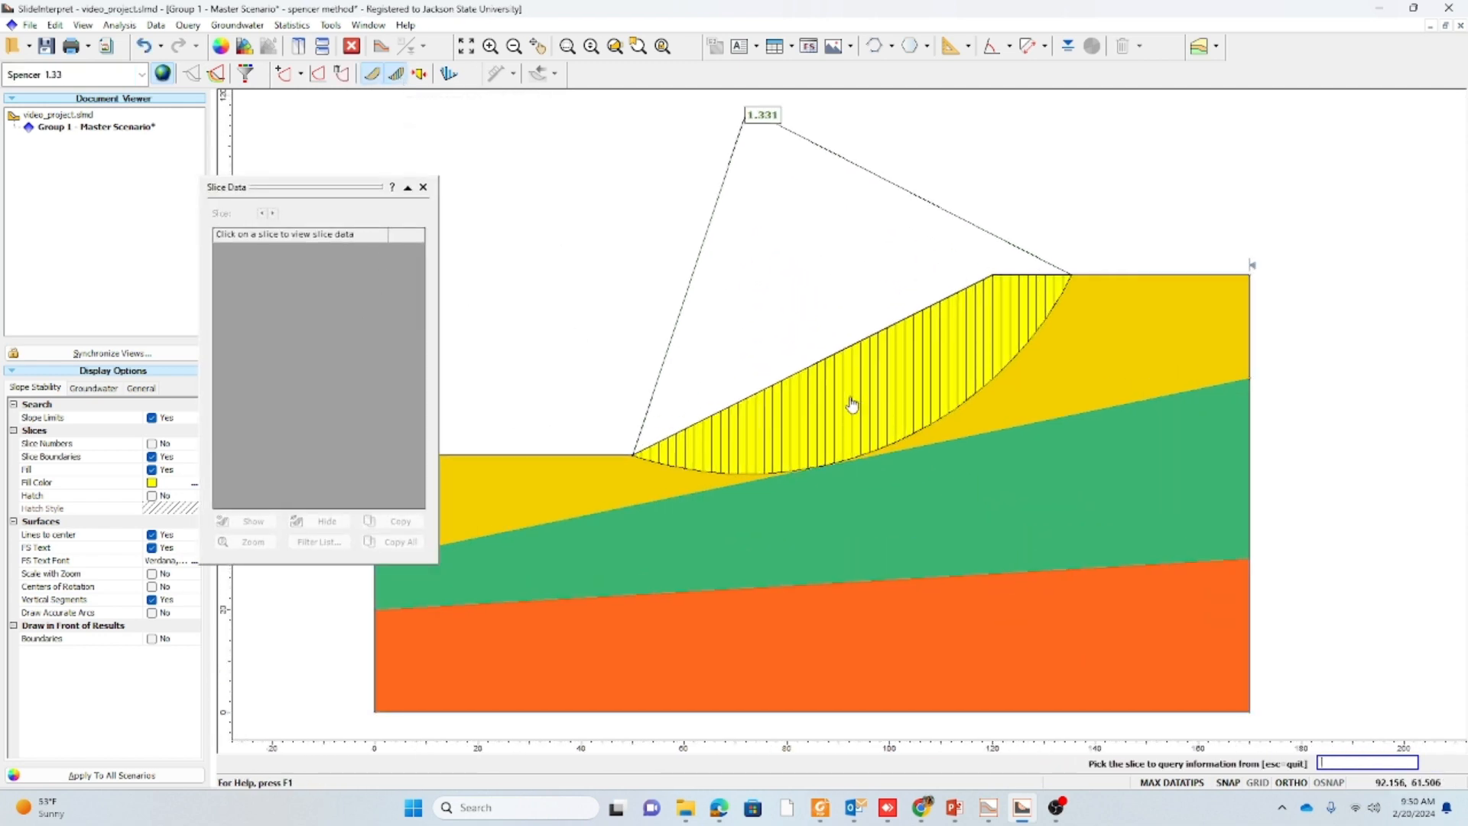
left_click(866, 417)
scroll(876, 410, "up", 1)
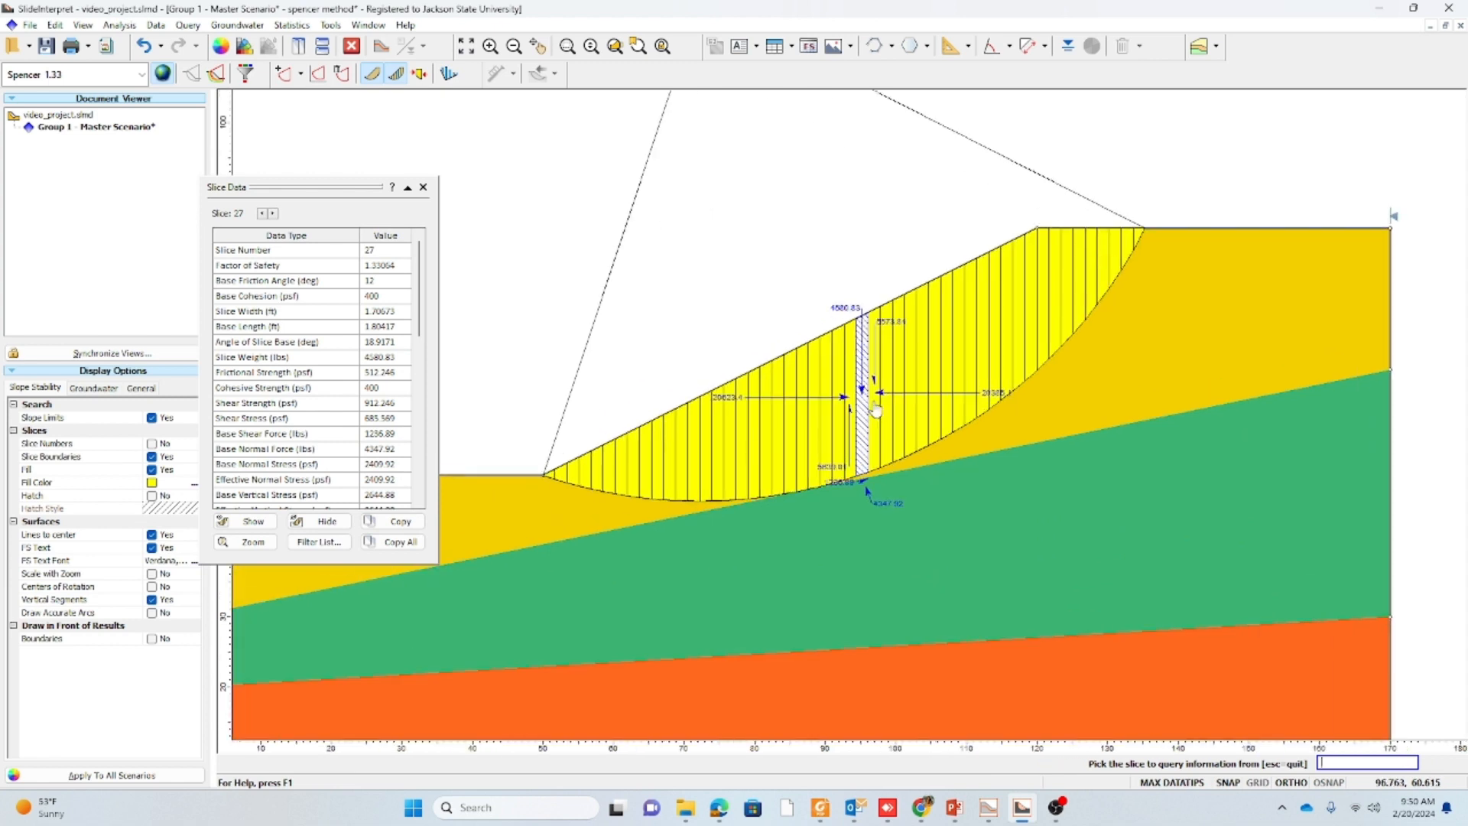
scroll(876, 411, "up", 2)
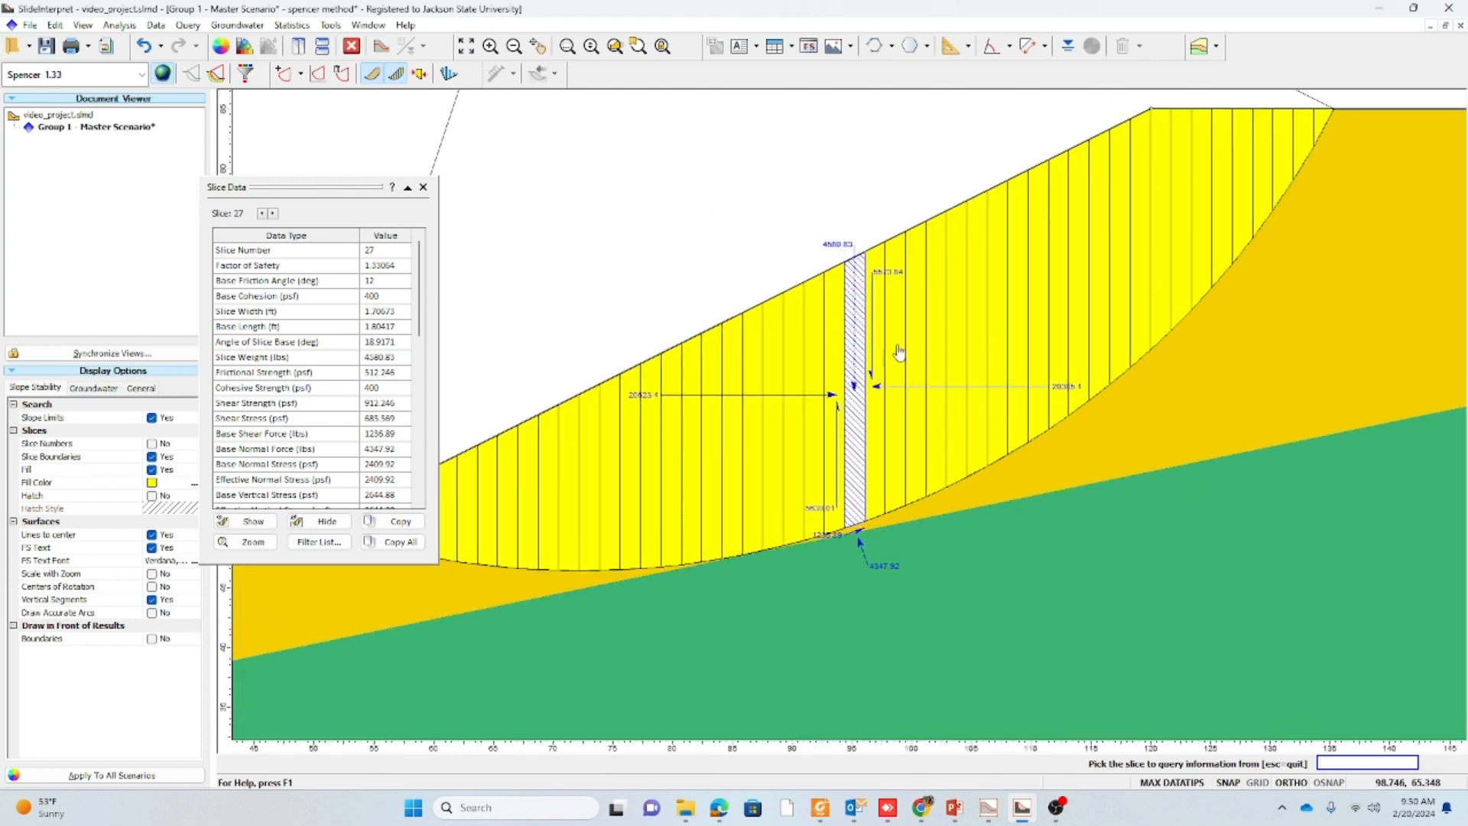
Examine the Spencer data and forces of further slices from slice 28 upslope to slice 40, then of slice 22.
left_click(879, 317)
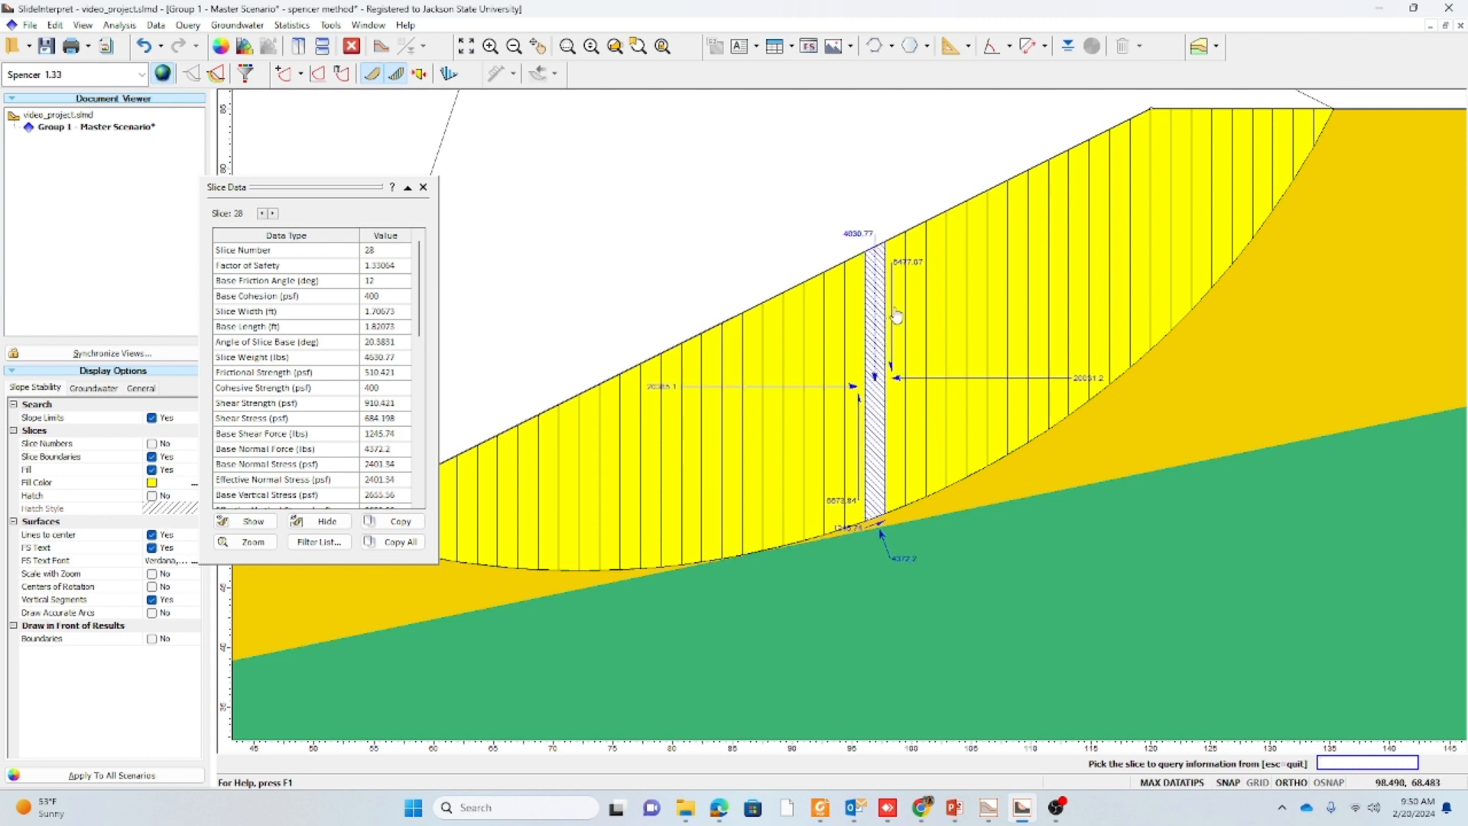
left_click(893, 315)
left_click(914, 305)
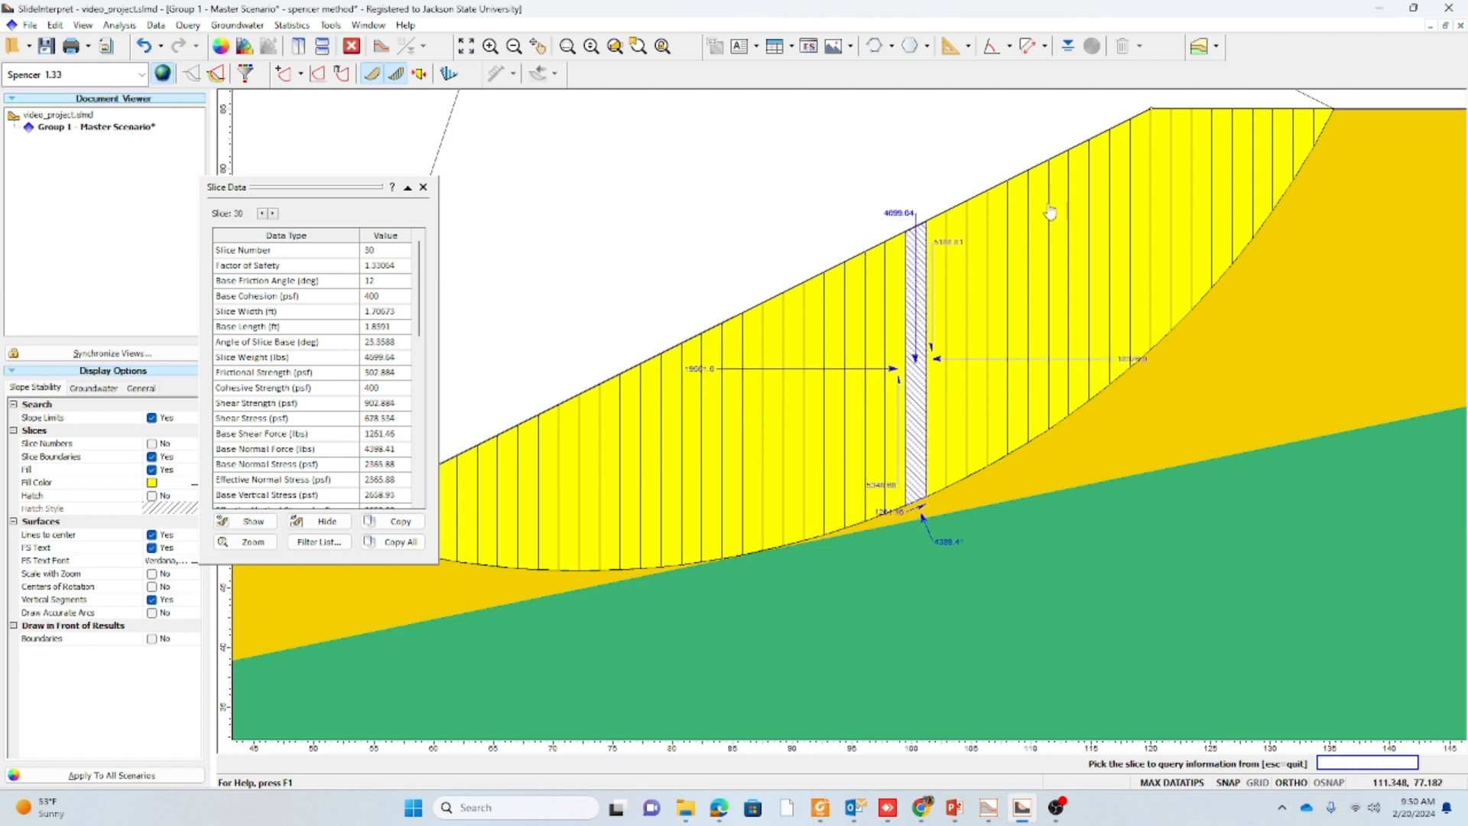
left_click(938, 318)
left_click(959, 294)
left_click(982, 269)
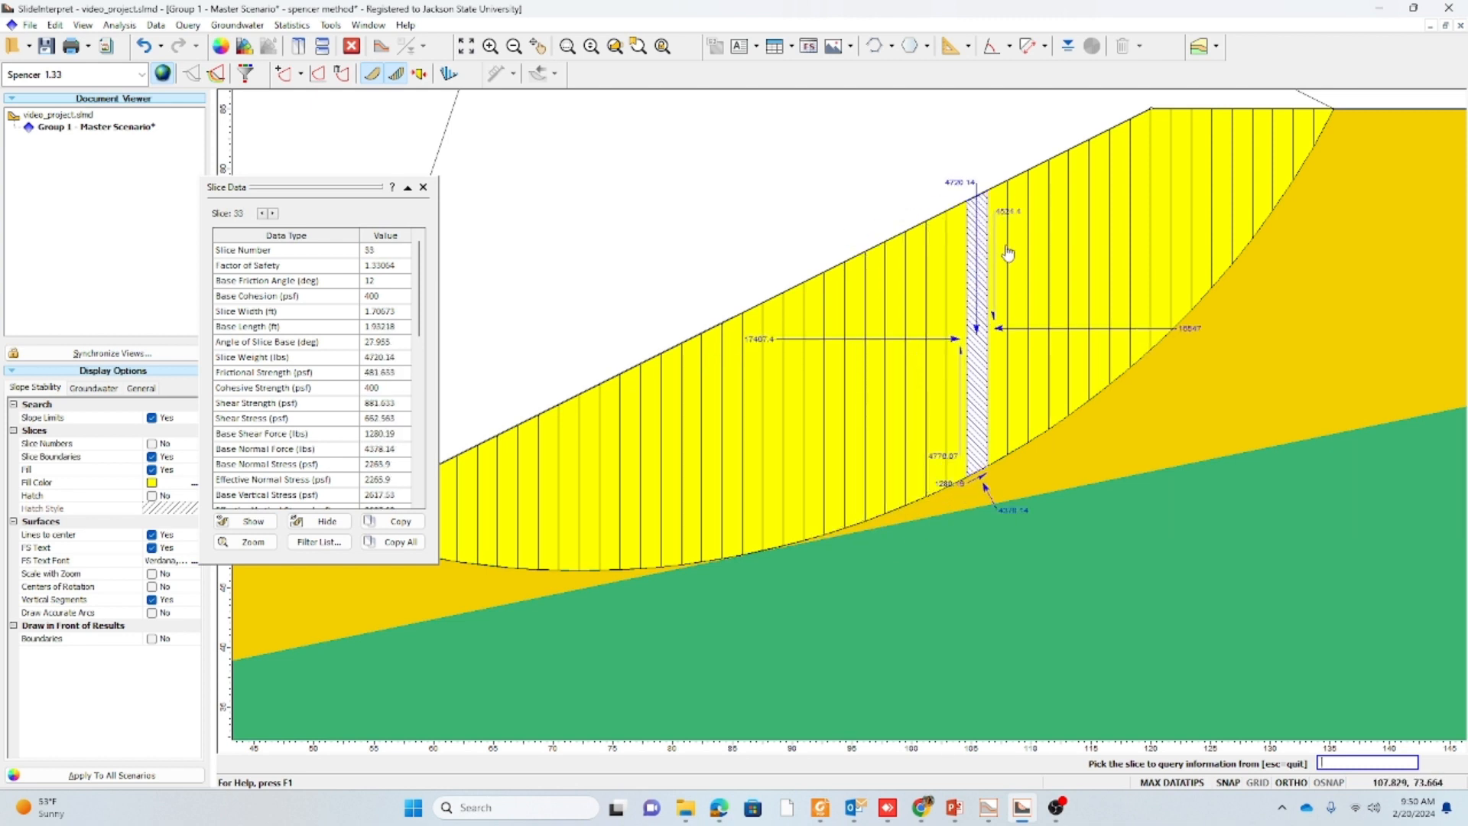
left_click(1003, 253)
left_click(1044, 233)
left_click(1079, 197)
left_click(1123, 186)
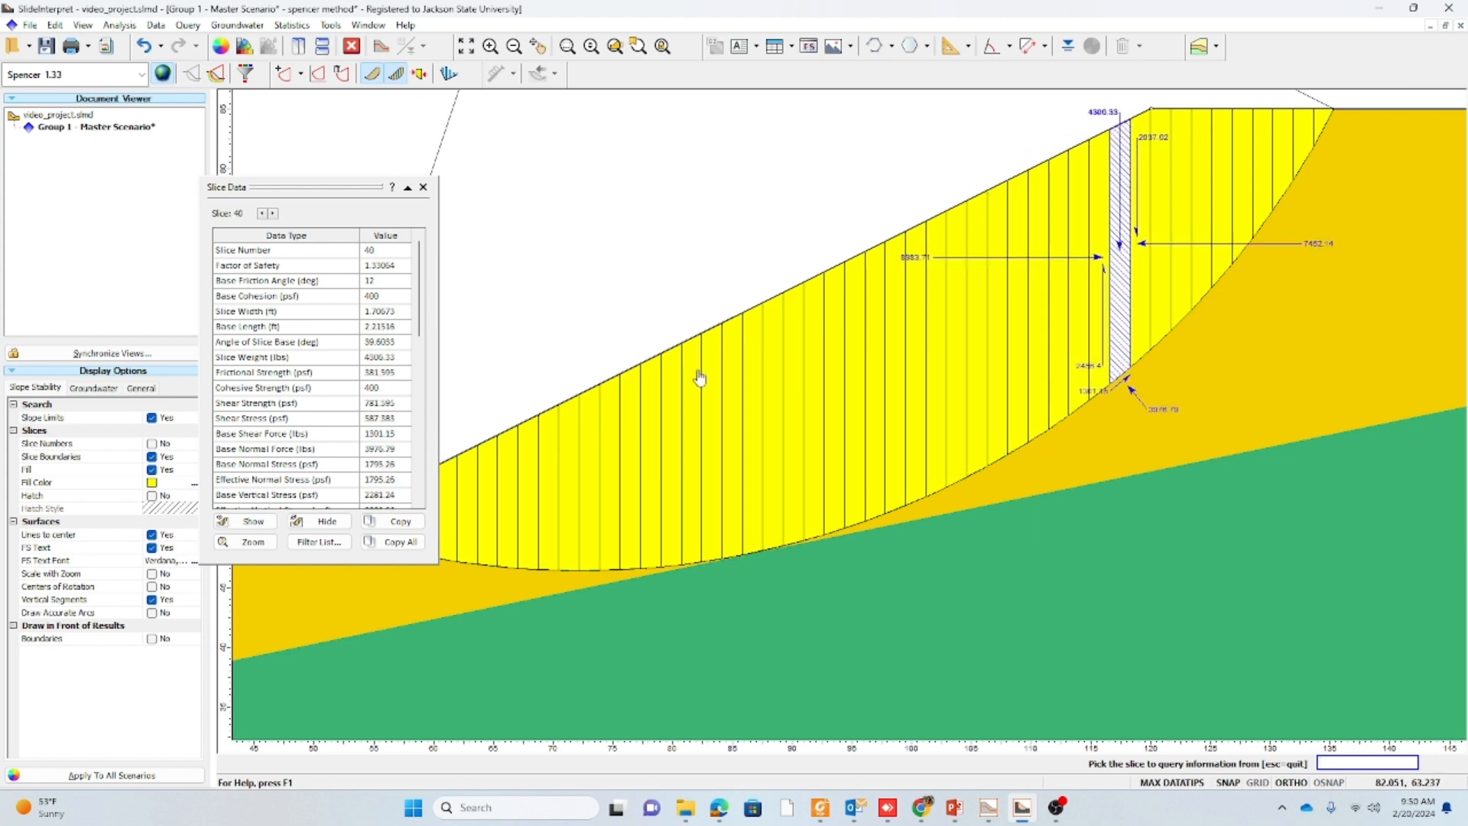
left_click(756, 427)
Switch the results to GLE / Morgenstern-Price and examine the data of several mid-slope slices, including slices 21 and 26.
left_click(144, 74)
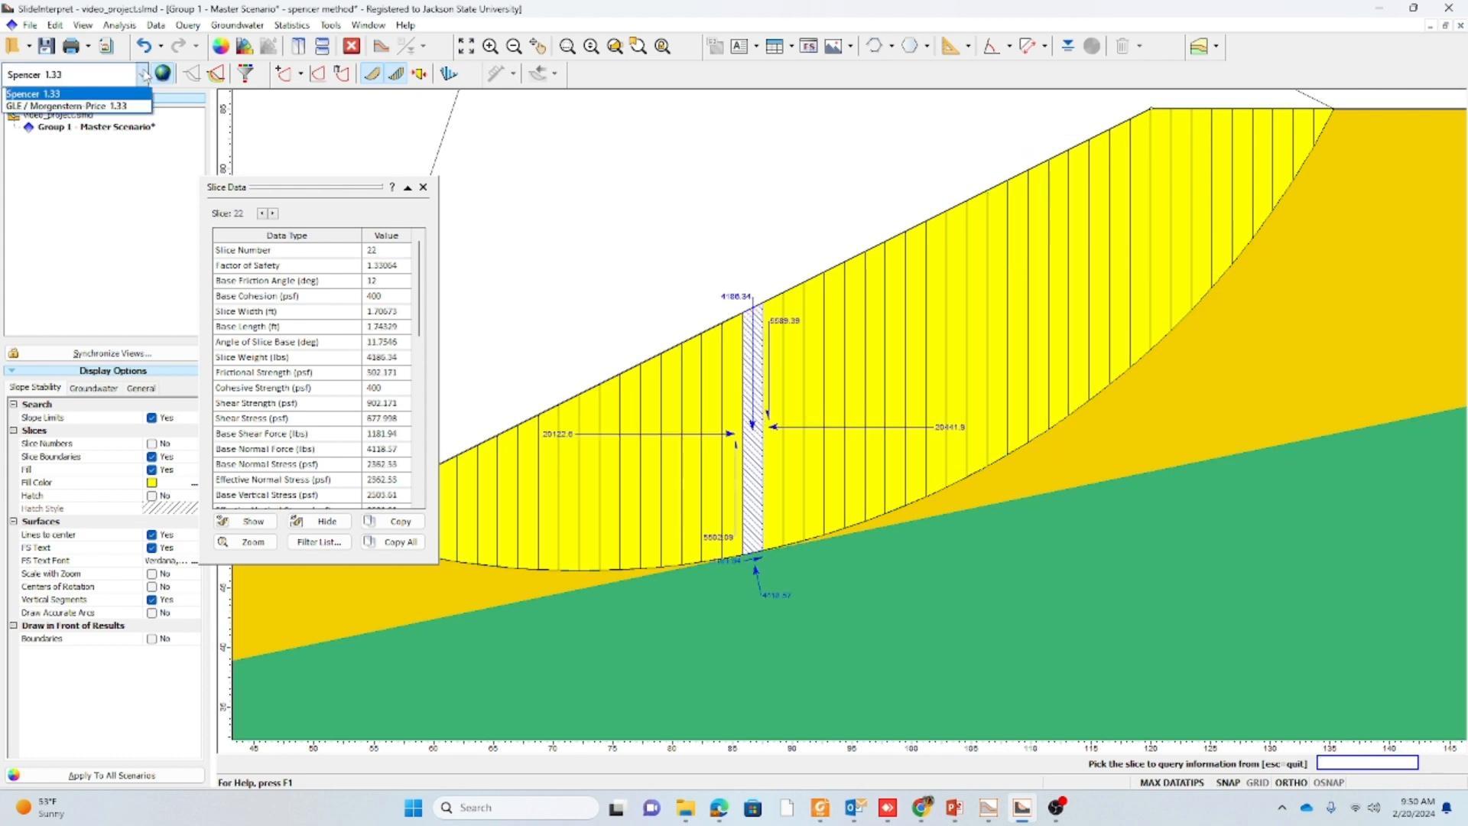
left_click(128, 107)
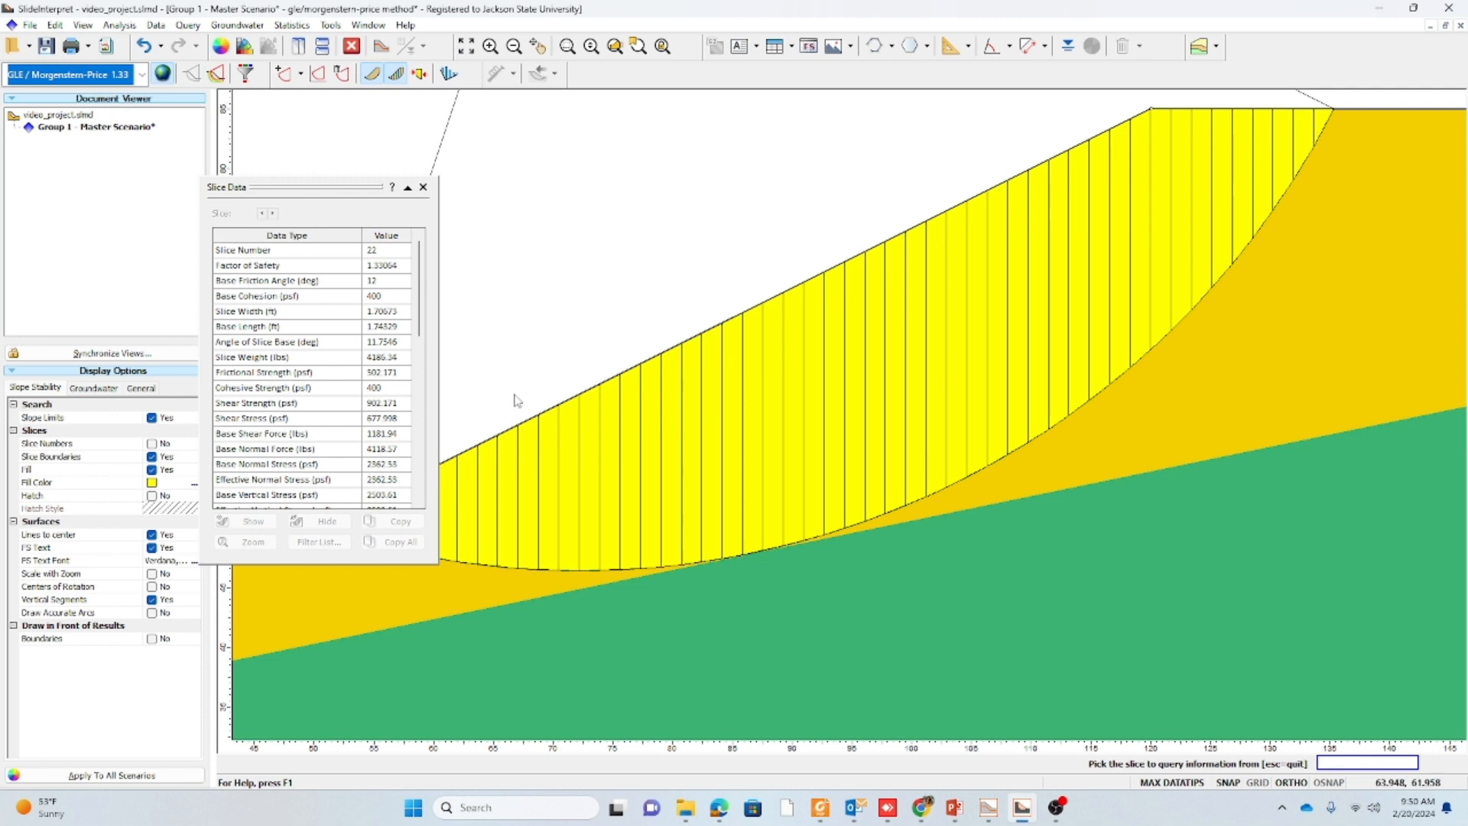
left_click(732, 403)
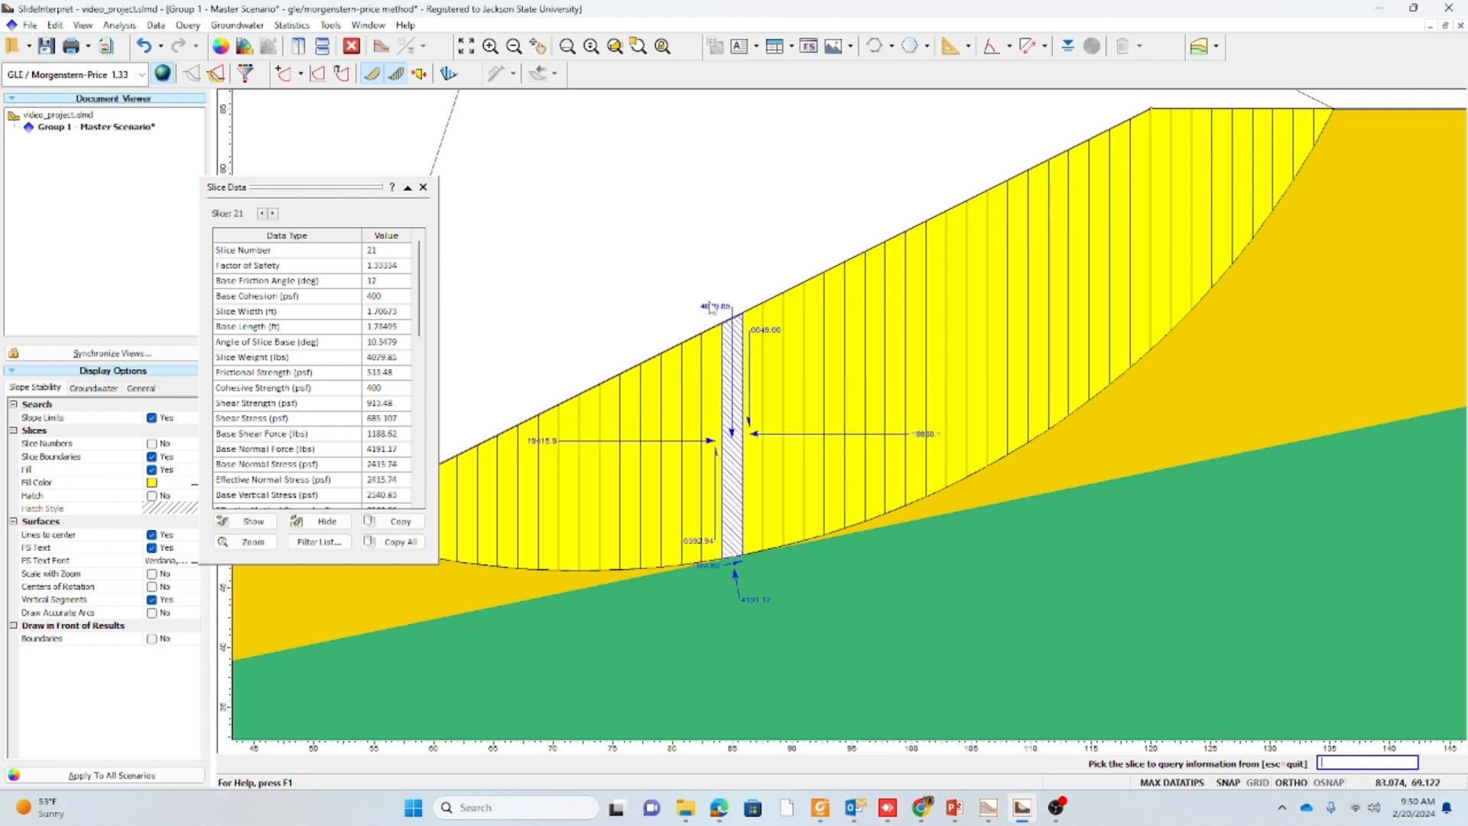
left_click(774, 365)
left_click(830, 348)
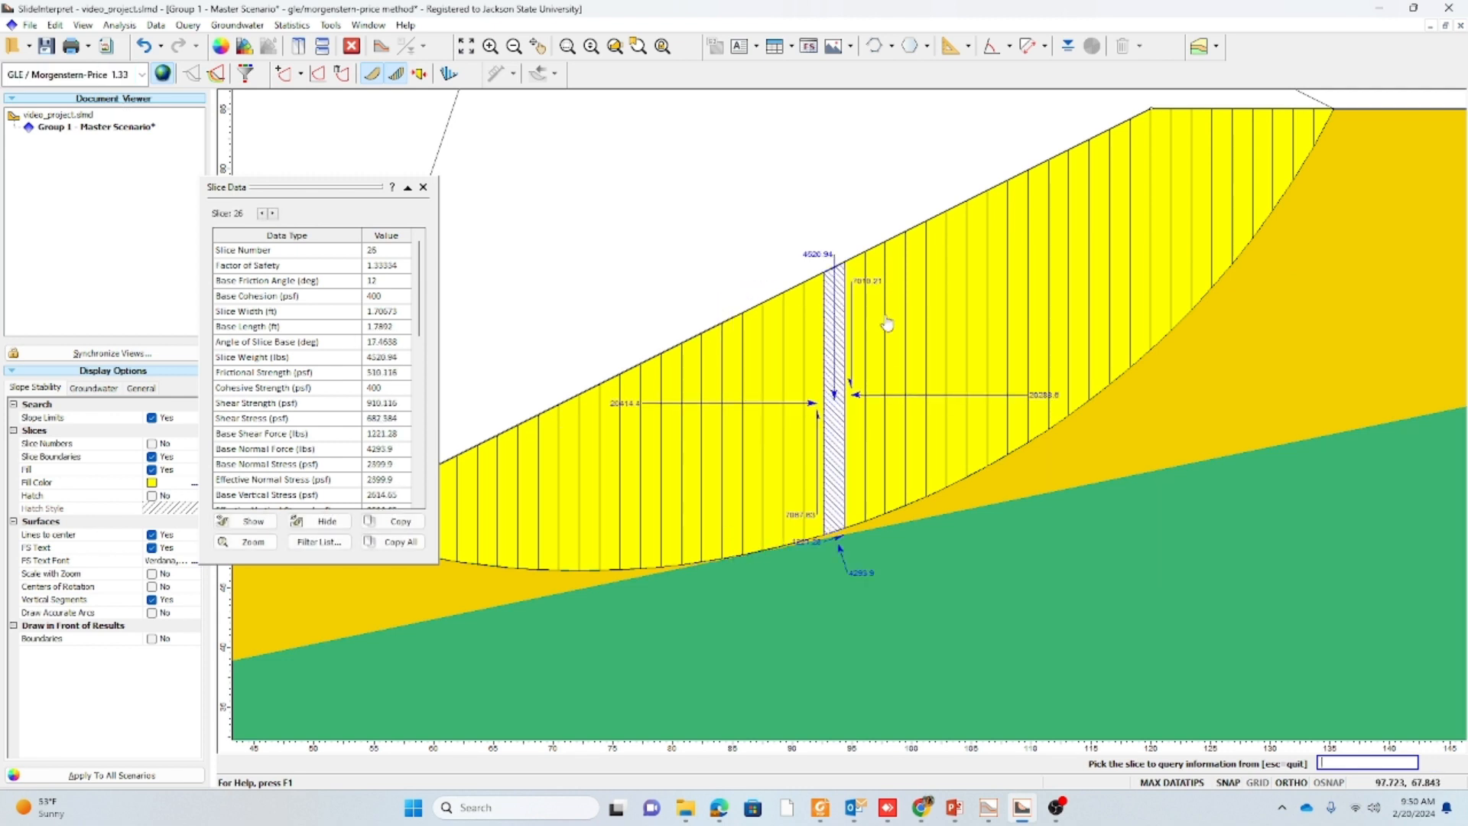
Examine the GLE / Morgenstern-Price data and forces of further slices upslope to slice 39, then downslope through slices 19 and 15.
left_click(886, 324)
left_click(936, 291)
left_click(993, 262)
left_click(1096, 223)
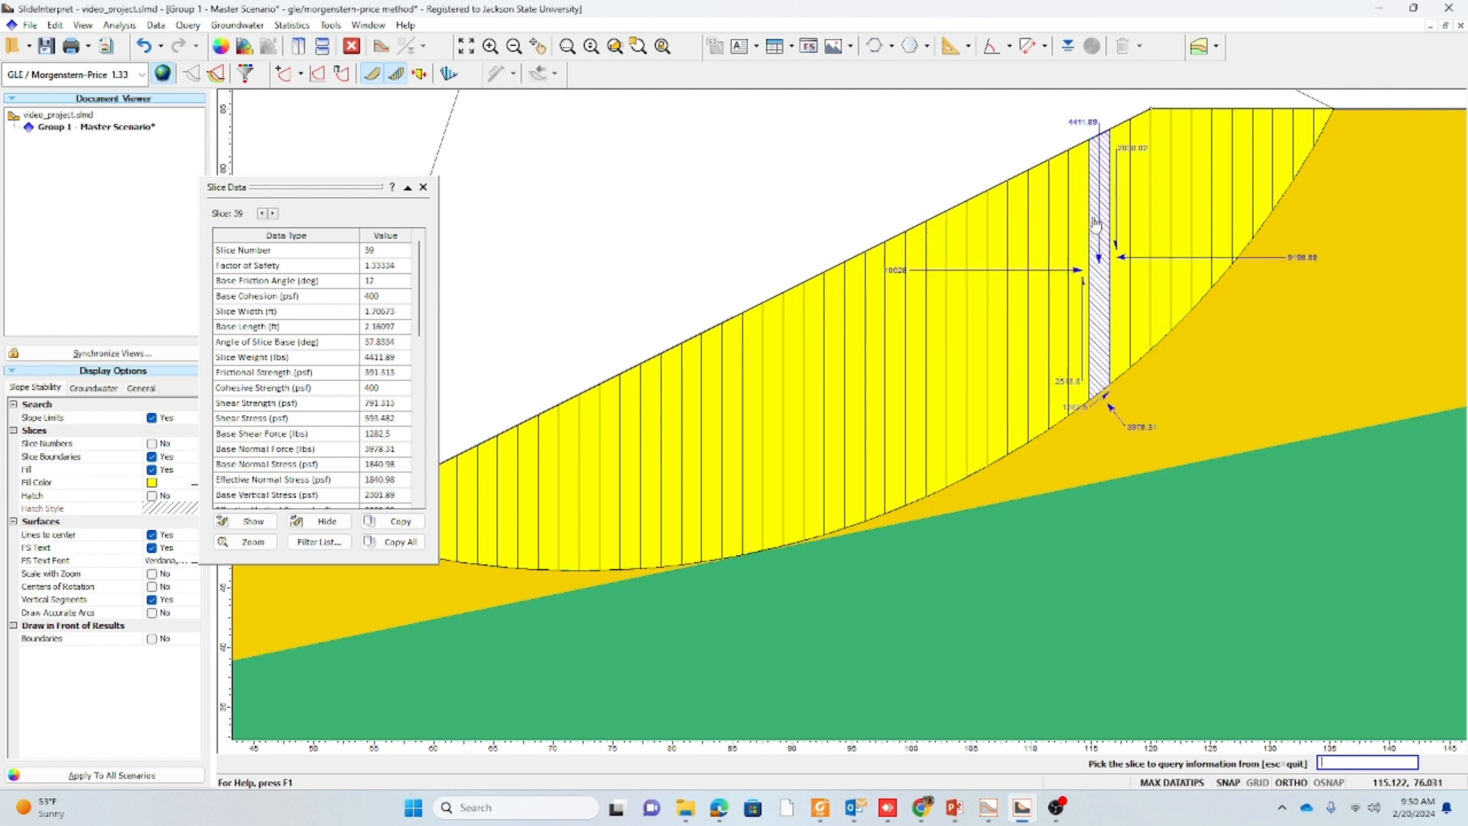
left_click(822, 367)
left_click(694, 421)
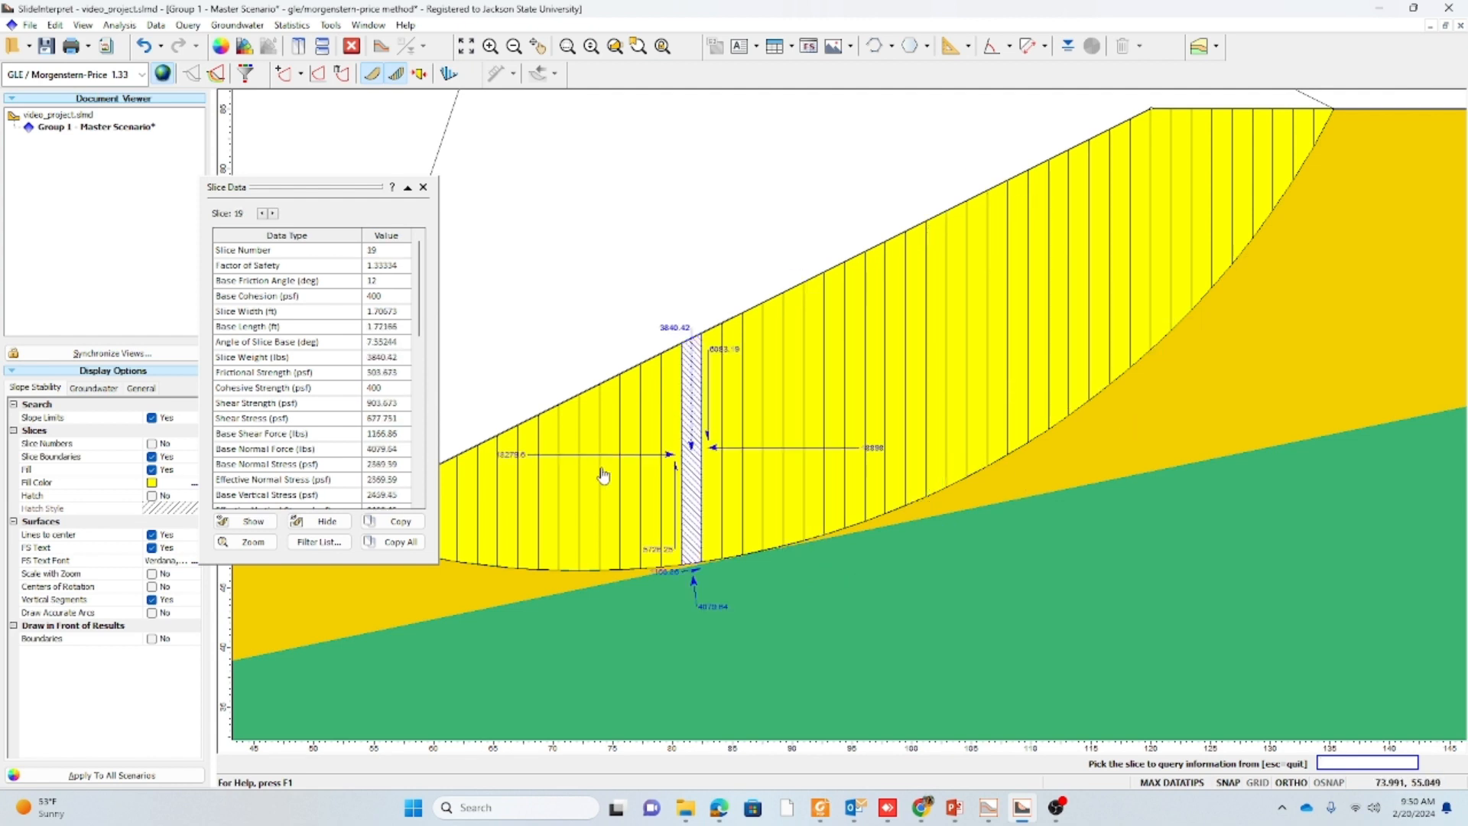
left_click(603, 476)
Display the line of thrust on the critical slip surface and query the data of slice 24.
left_click(419, 75)
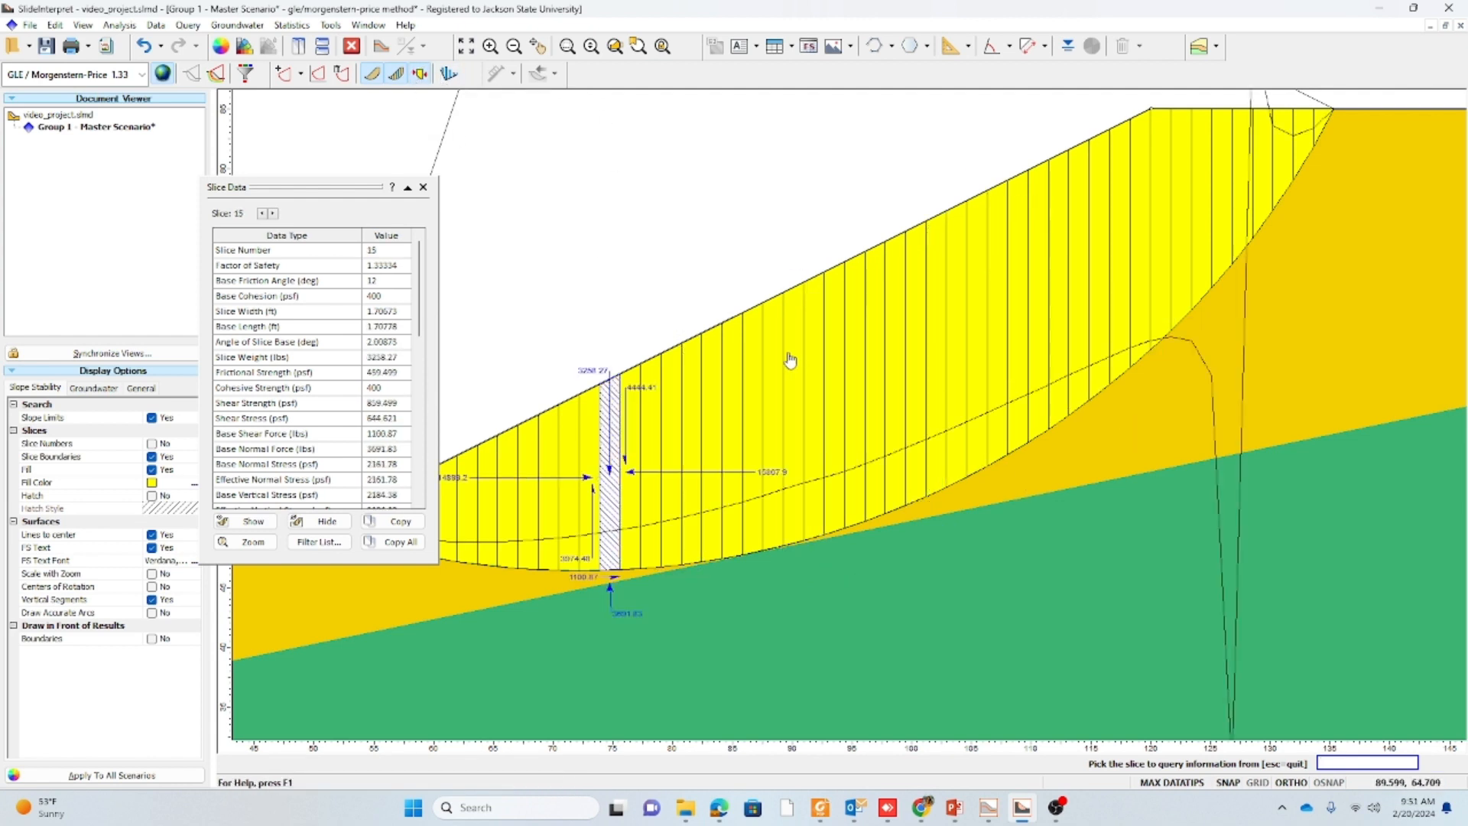
left_click(792, 357)
scroll(725, 330, "down", 5)
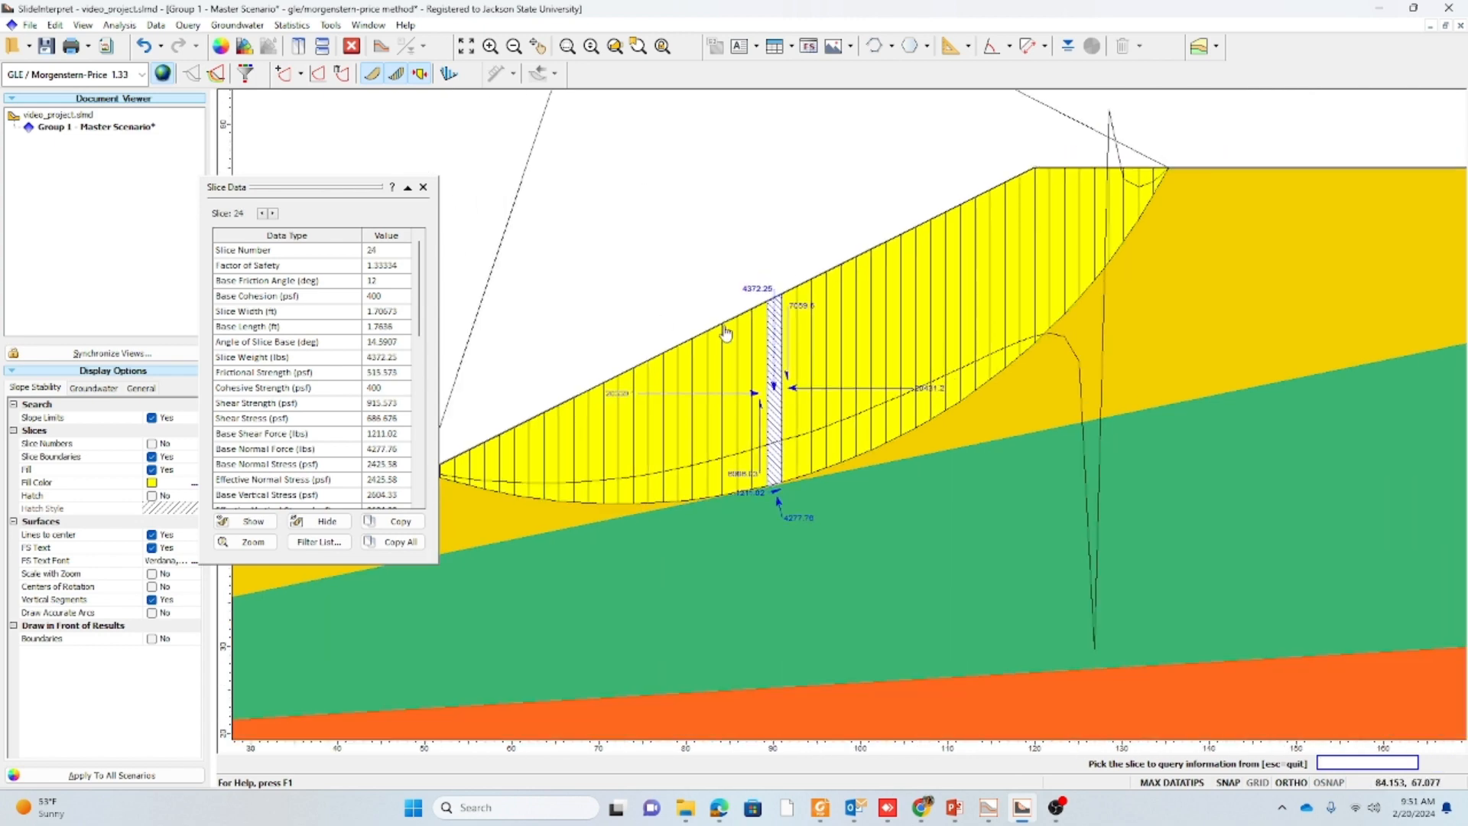
scroll(797, 331, "up", 1)
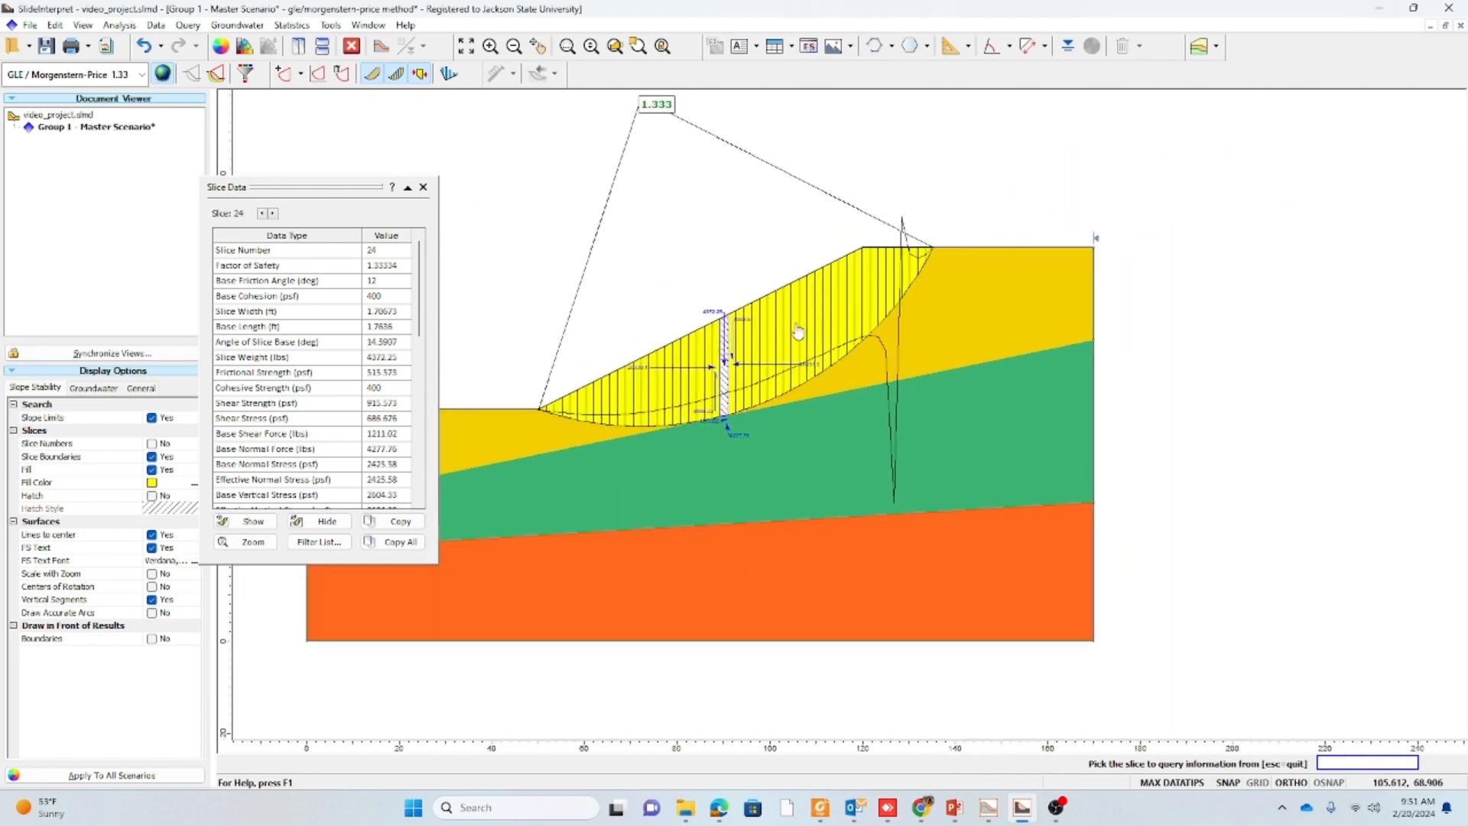
Hide and redisplay the slices, then query the data of several slices from slice 25 upslope to slice 42.
left_click(373, 74)
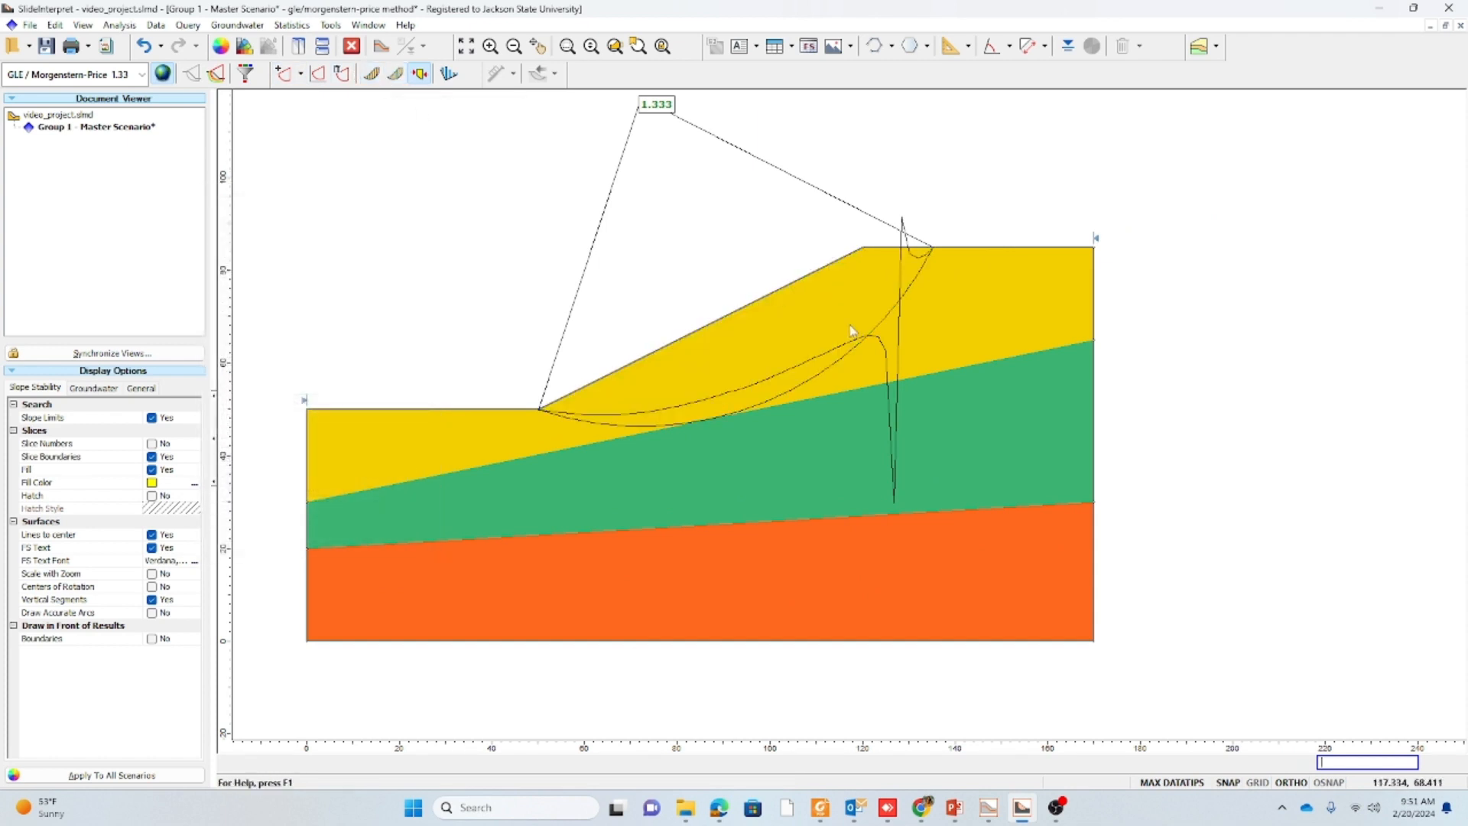
left_click(372, 75)
left_click(731, 359)
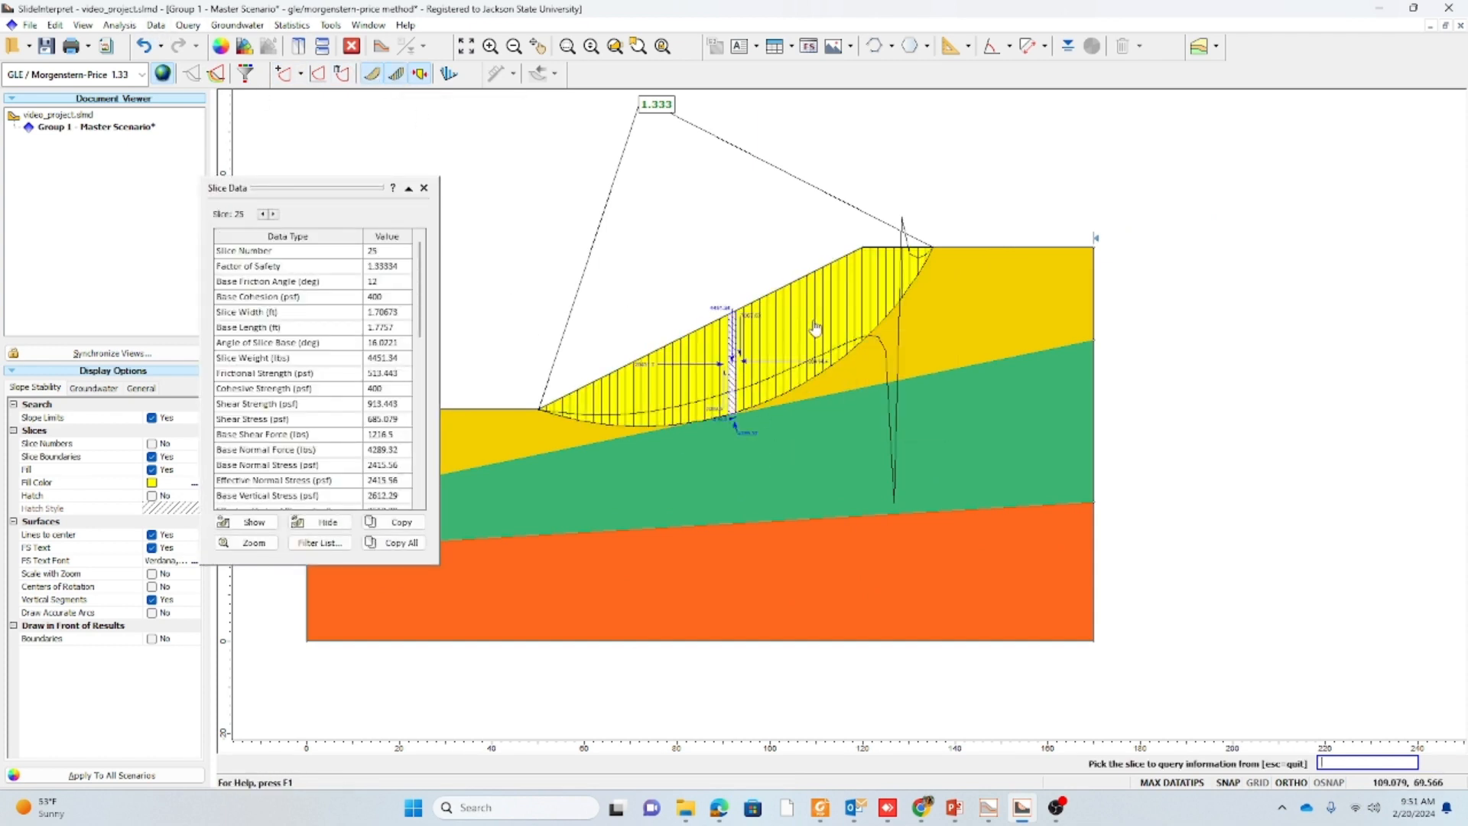
left_click(814, 324)
left_click(868, 305)
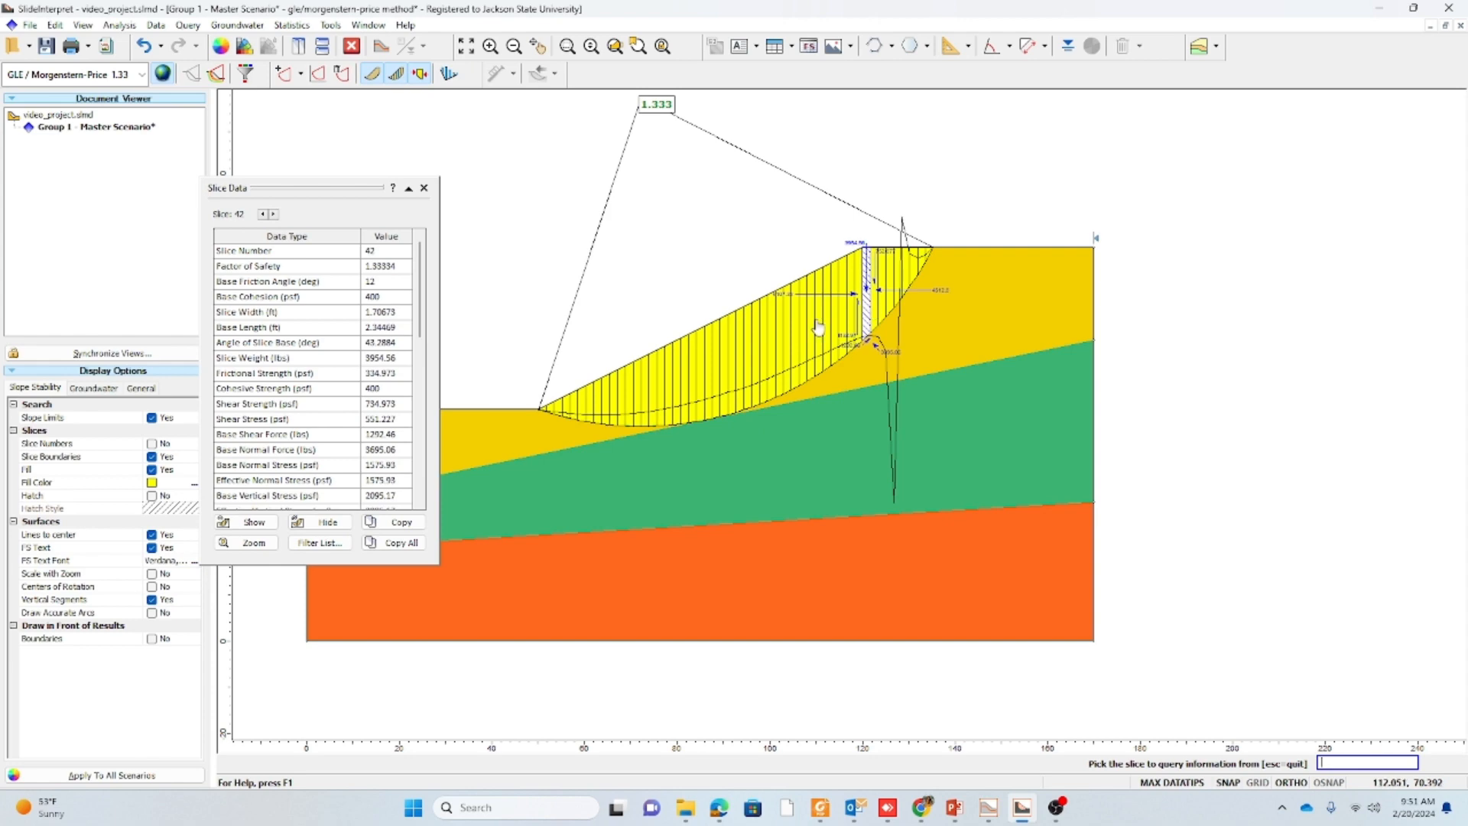
Display all computed slip surfaces coloured by safety factor and examine their extent and centres around the slope.
left_click(217, 76)
scroll(910, 557, "down", 3)
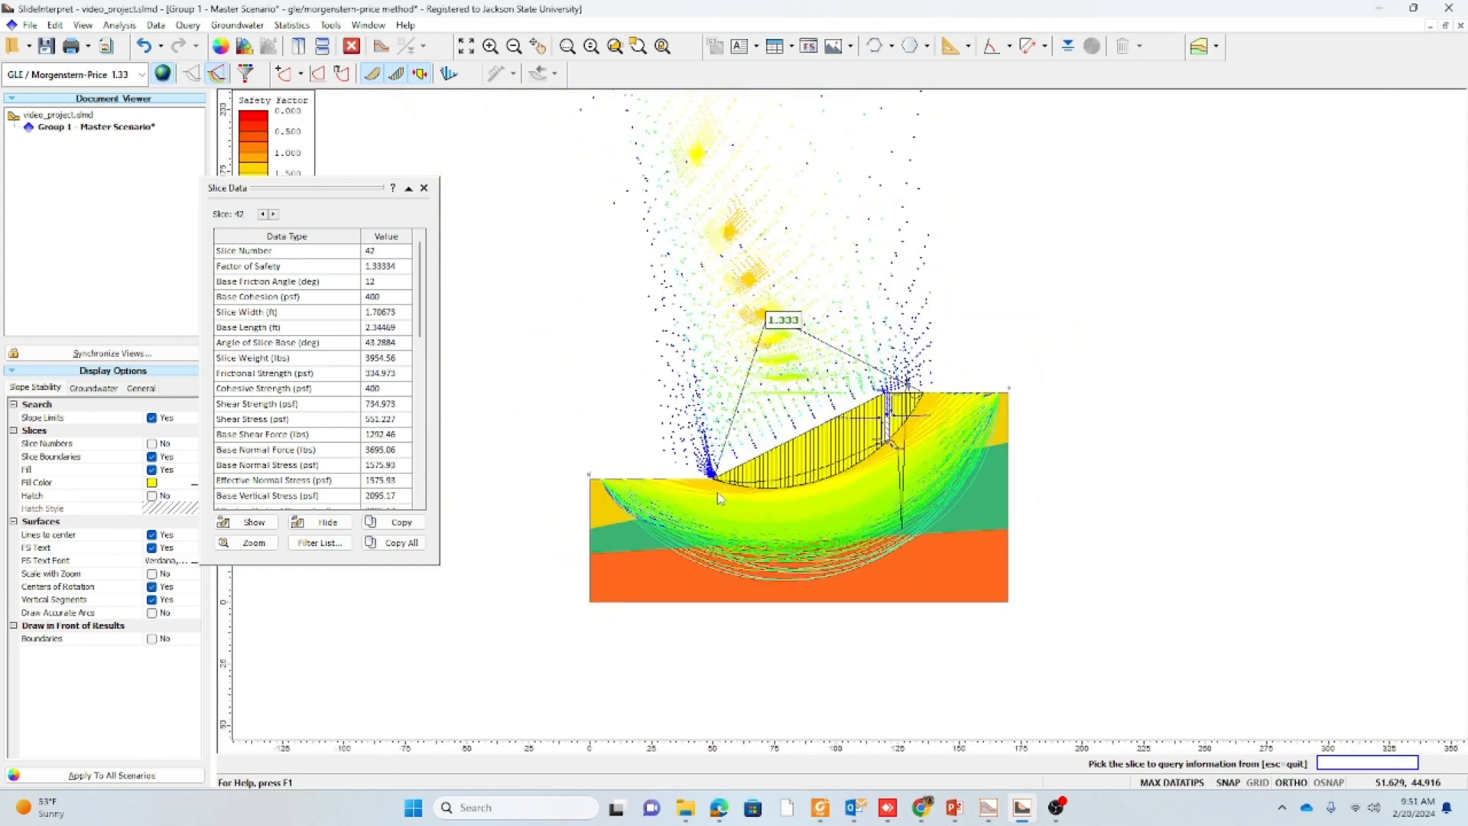
scroll(716, 495, "down", 2)
scroll(717, 505, "down", 1)
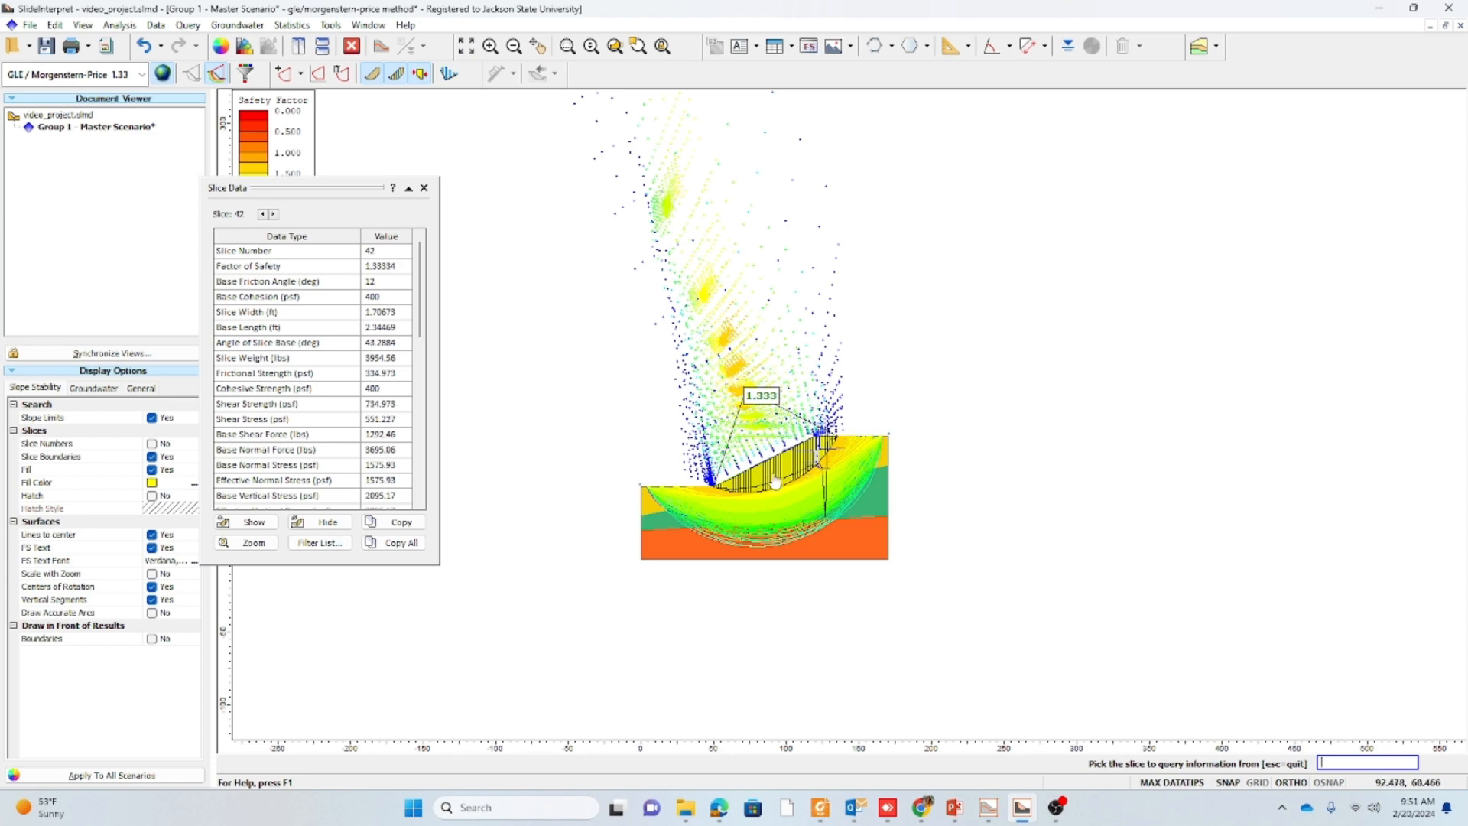
scroll(771, 485, "up", 3)
scroll(739, 493, "down", 3)
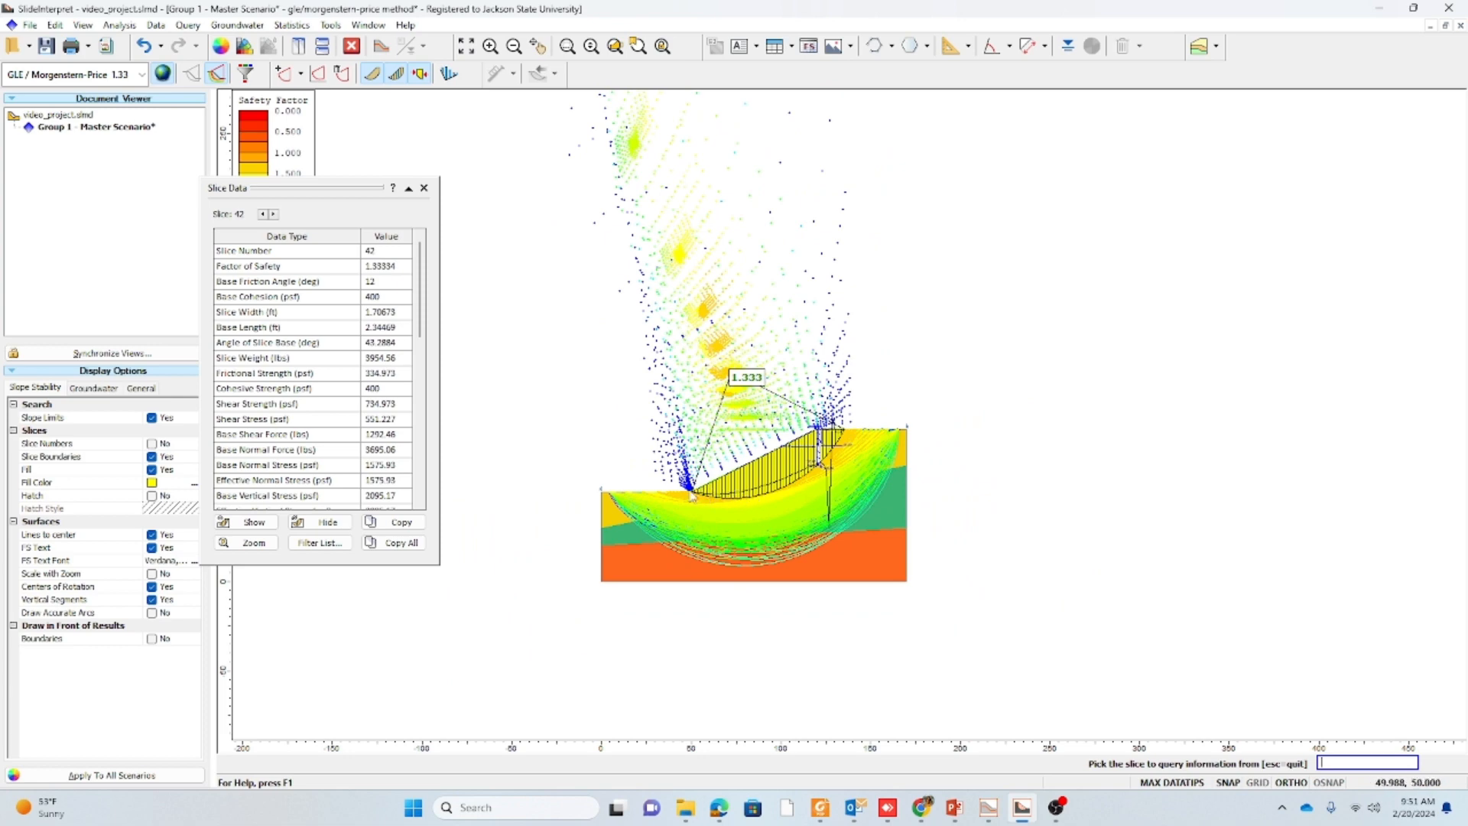
scroll(690, 493, "up", 2)
scroll(689, 495, "down", 2)
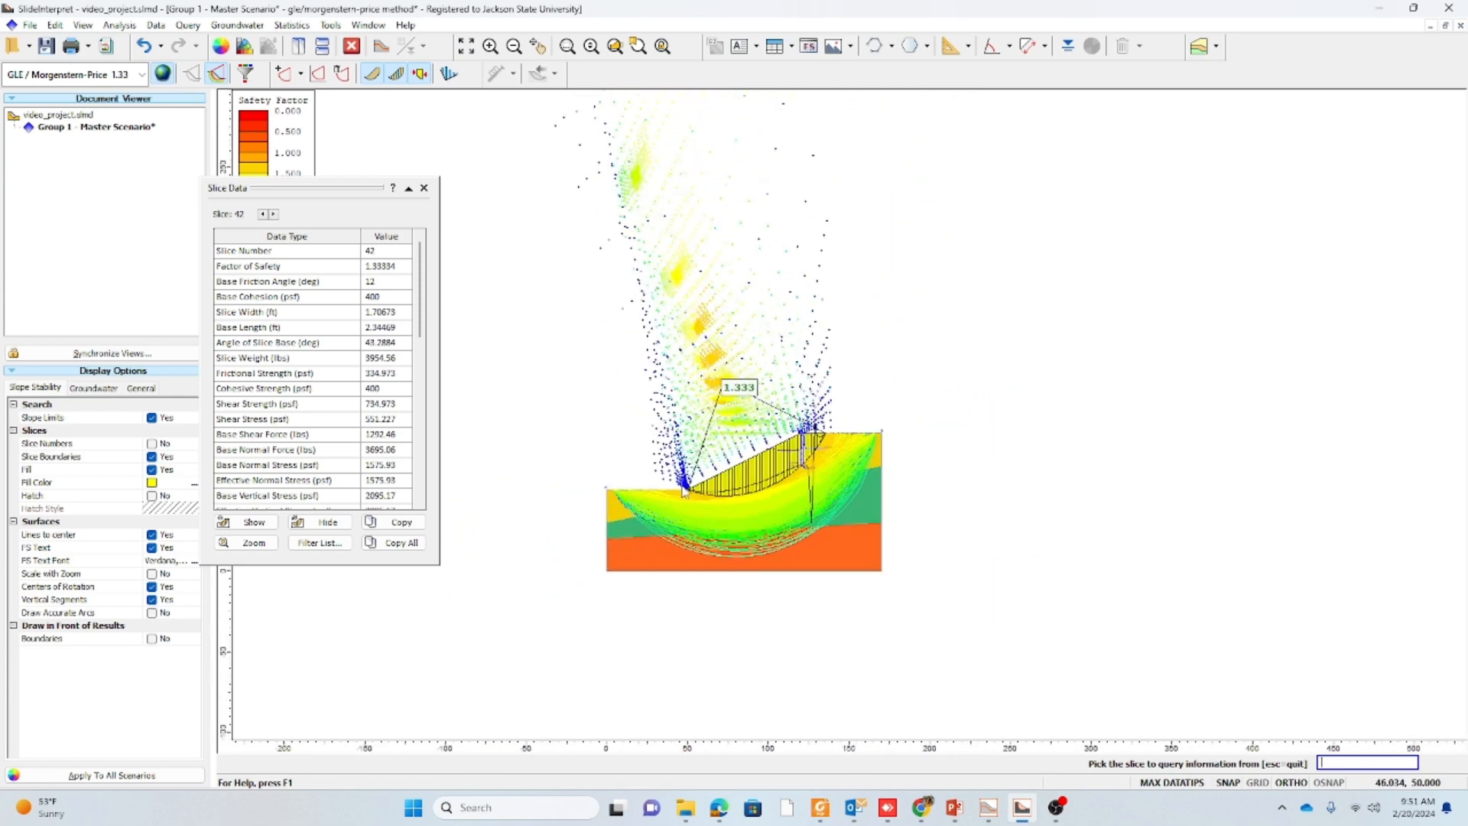
scroll(685, 491, "down", 2)
scroll(691, 508, "up", 2)
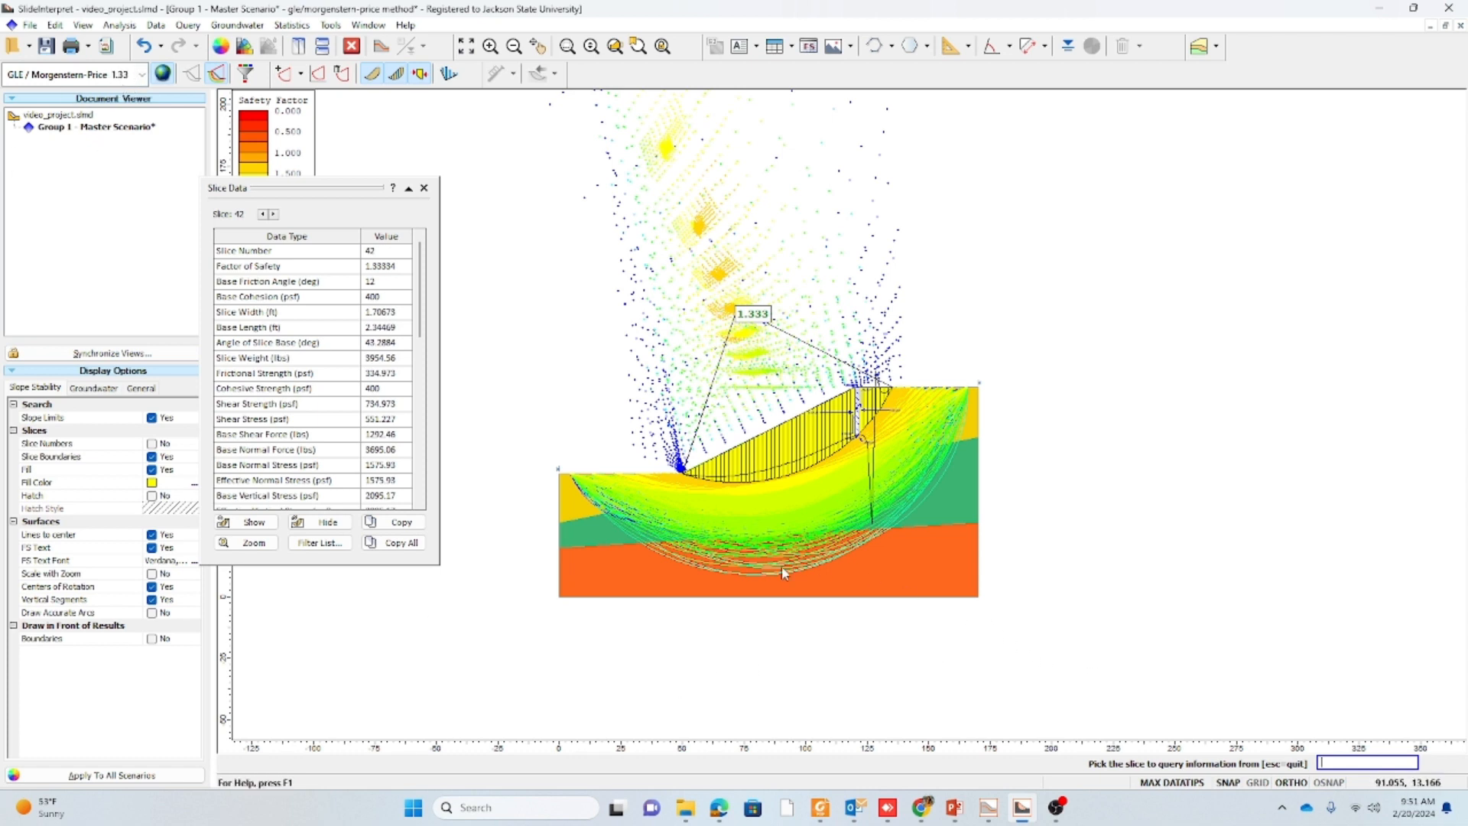
Switch to the PowerPoint presentation and review the Methods of Slices and Considerations of Spenser Method slides.
left_click(956, 816)
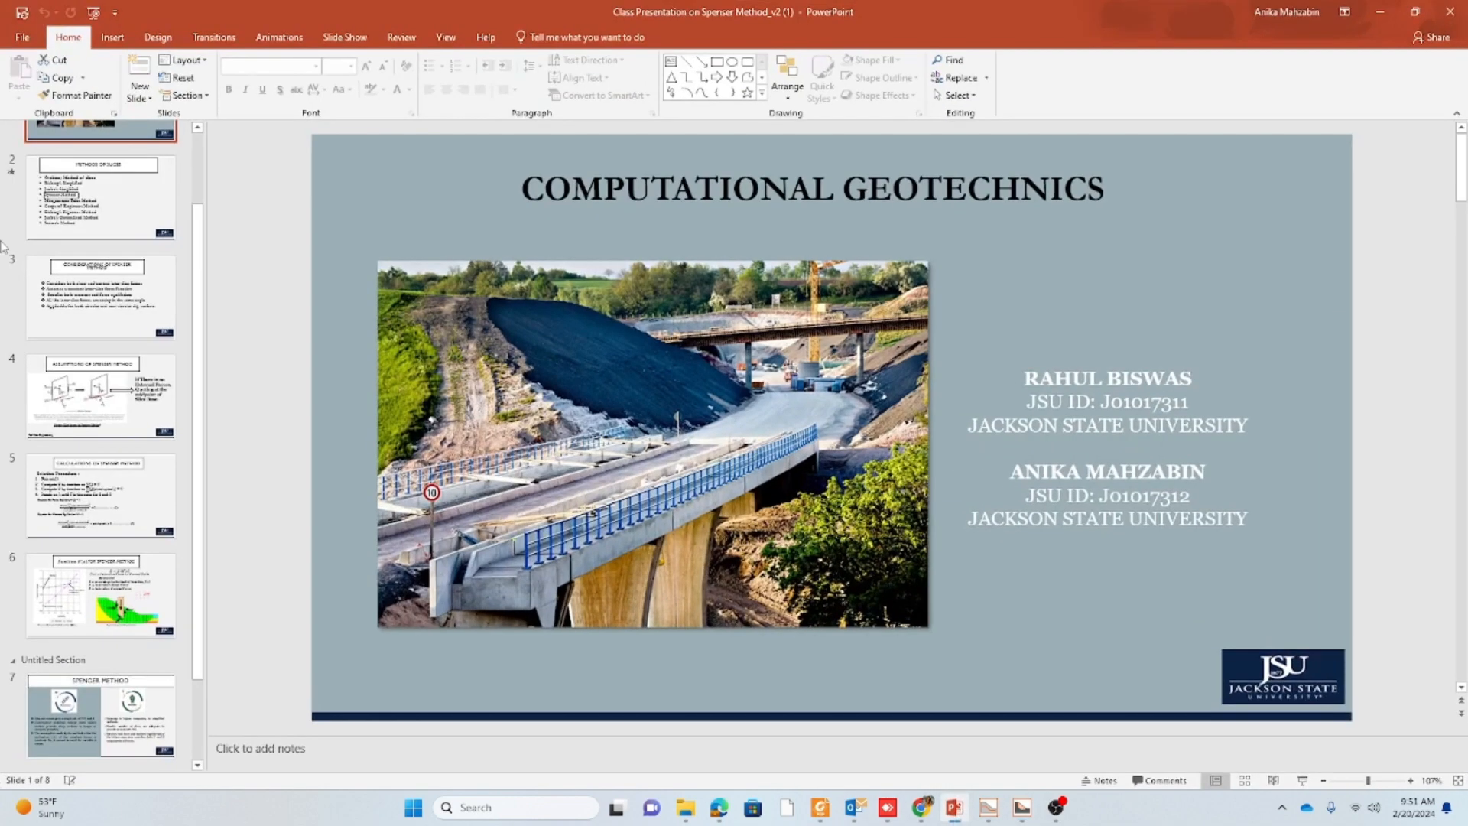
left_click(117, 188)
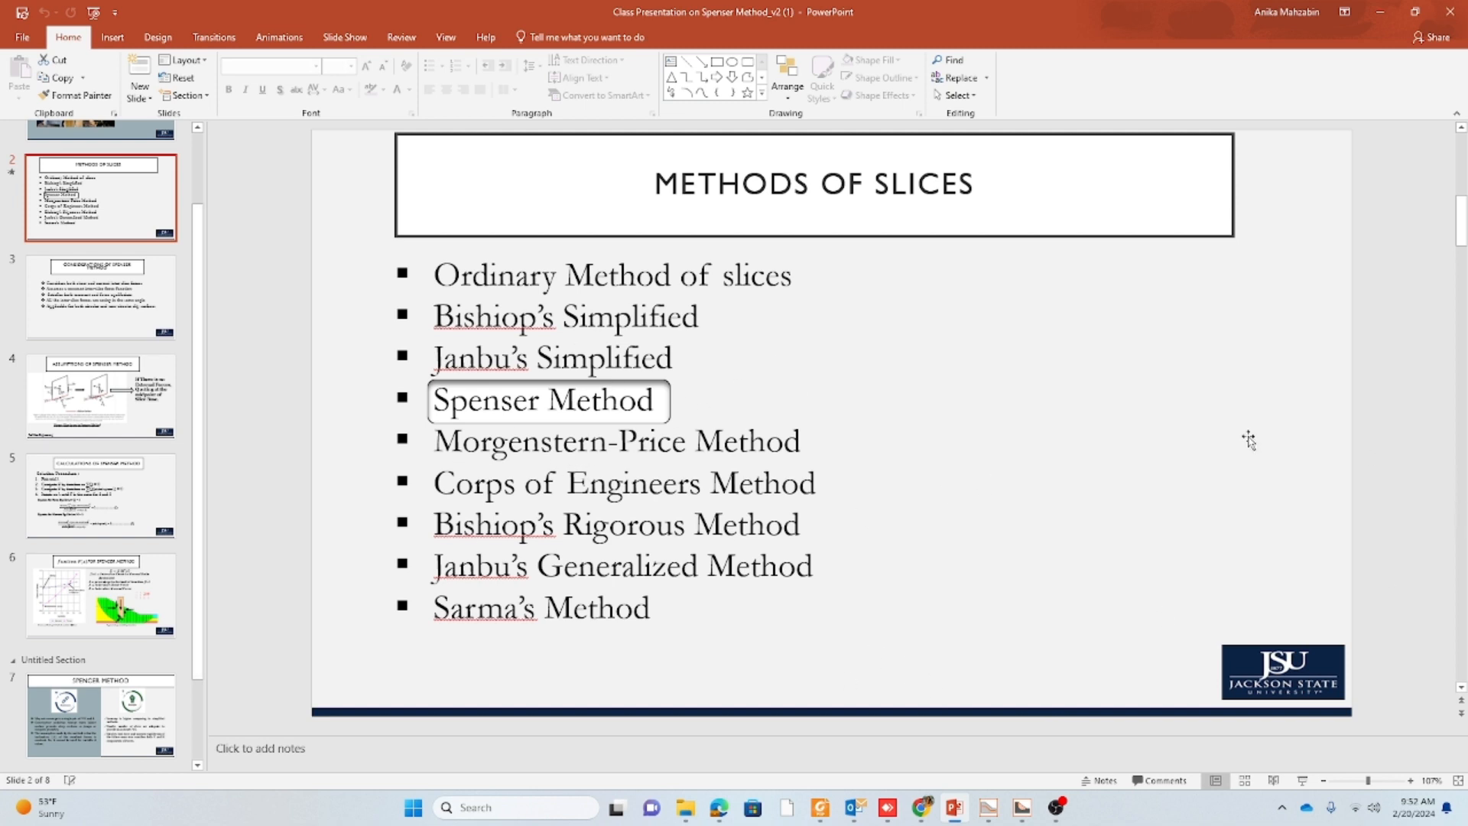
left_click(141, 341)
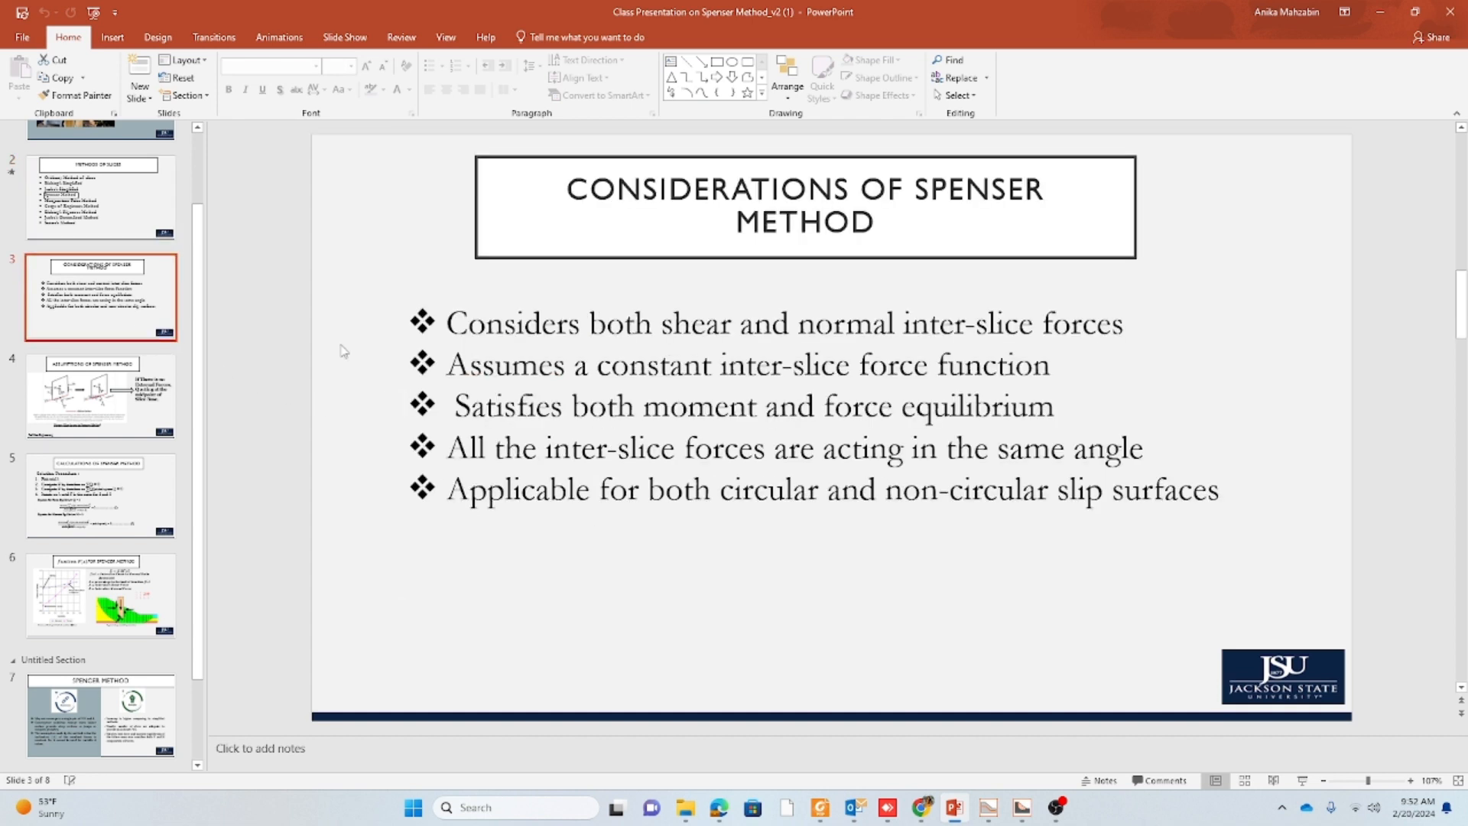